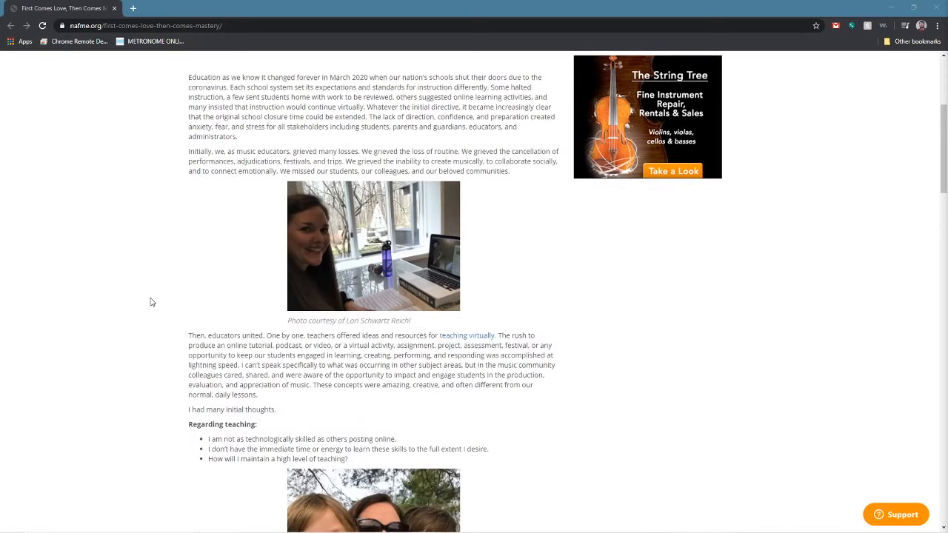
- Read through the article "First Comes Love, Then Comes Mastery" down to the author information and tags at its end
scroll(150, 301, down, 2)
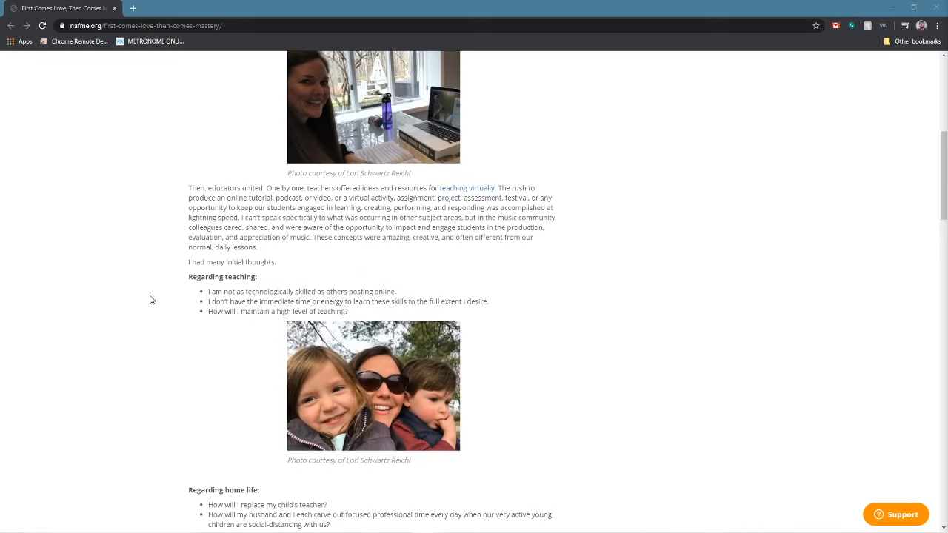
scroll(150, 300, down, 2)
scroll(150, 299, down, 2)
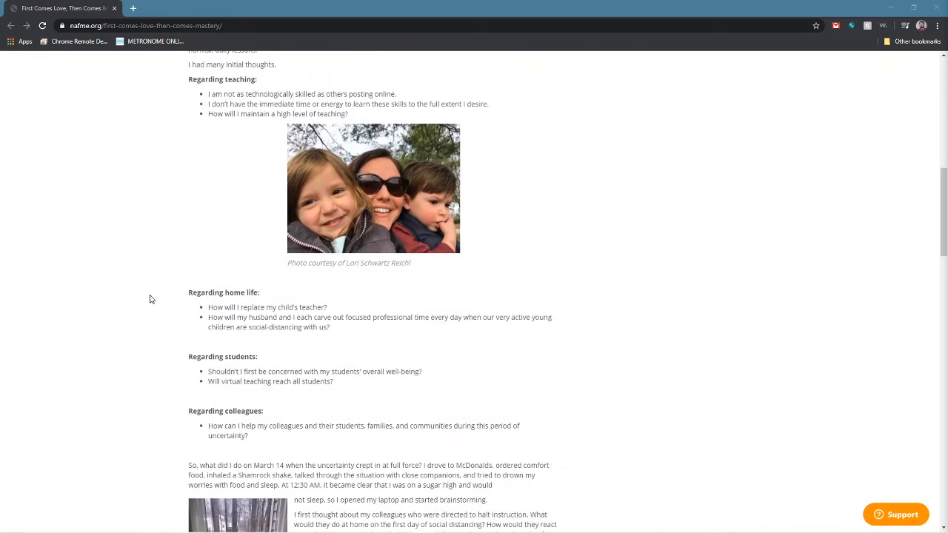
scroll(150, 298, down, 2)
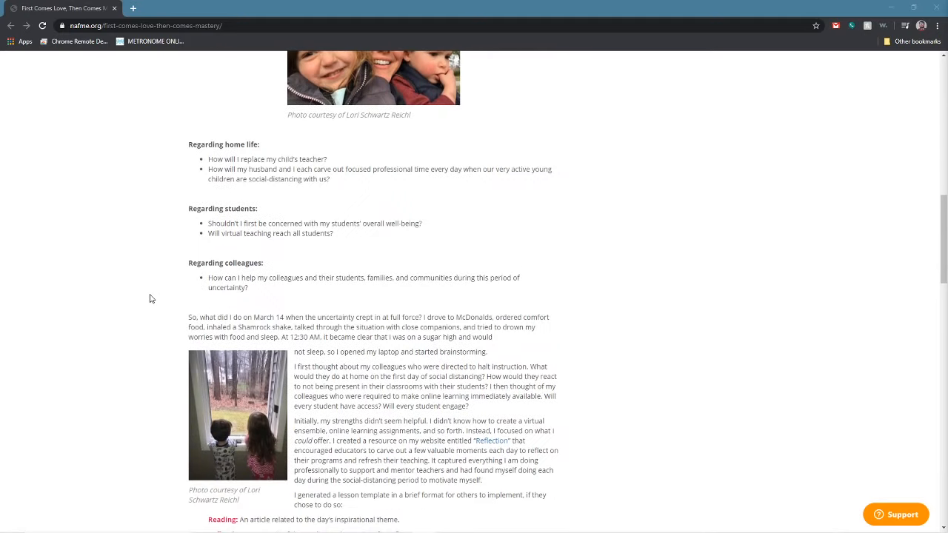
scroll(151, 299, down, 1)
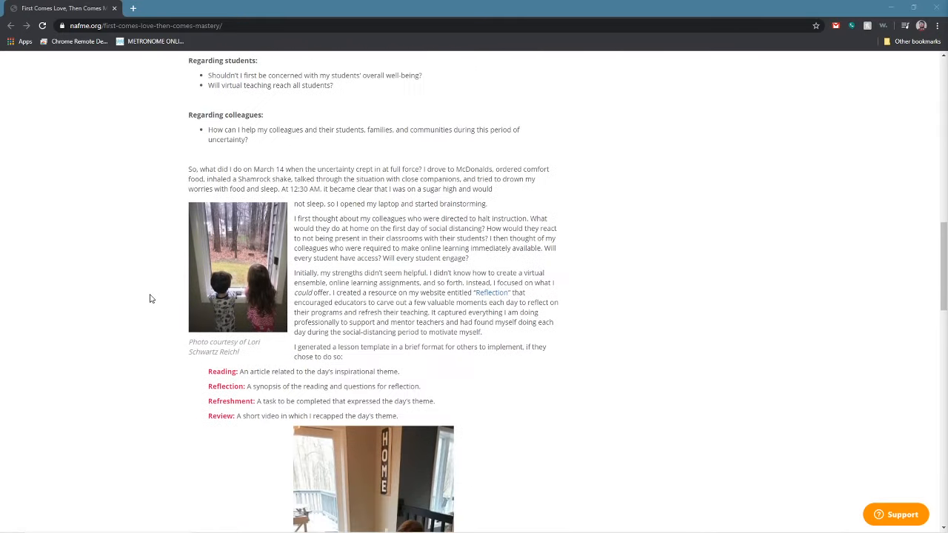
scroll(150, 298, down, 1)
scroll(151, 298, down, 2)
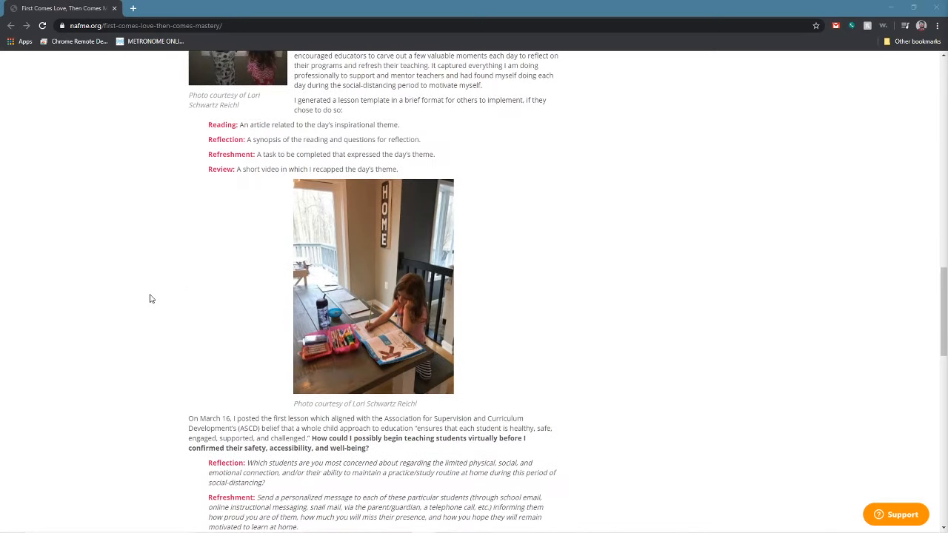
scroll(151, 299, down, 2)
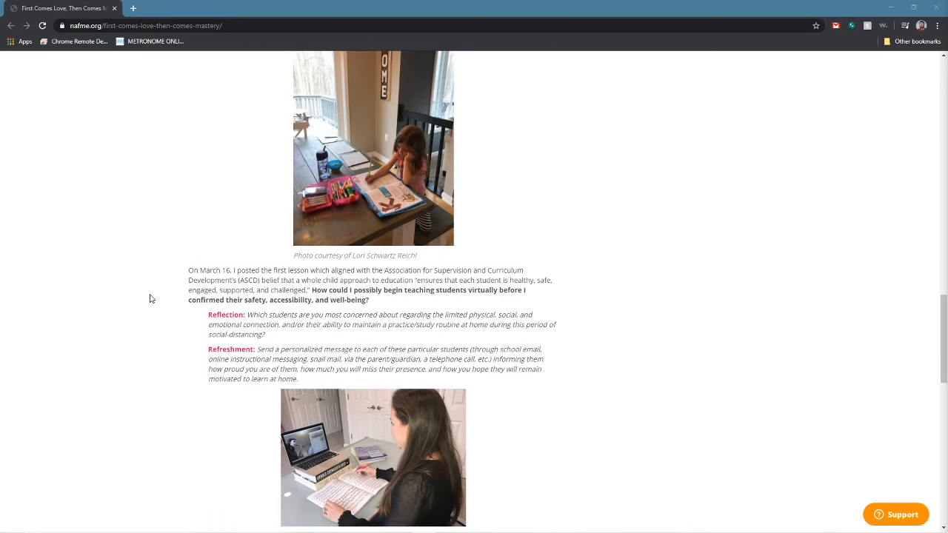
scroll(150, 298, down, 3)
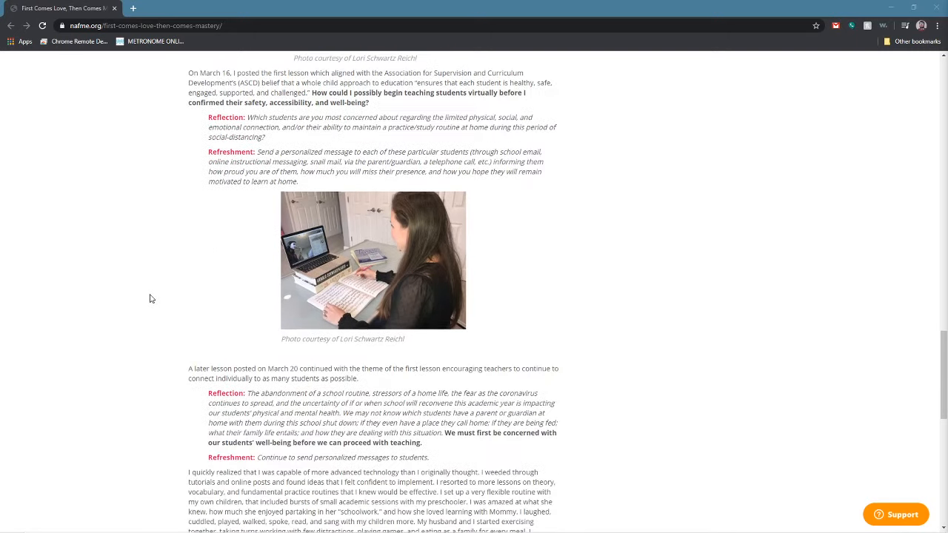
scroll(150, 298, down, 2)
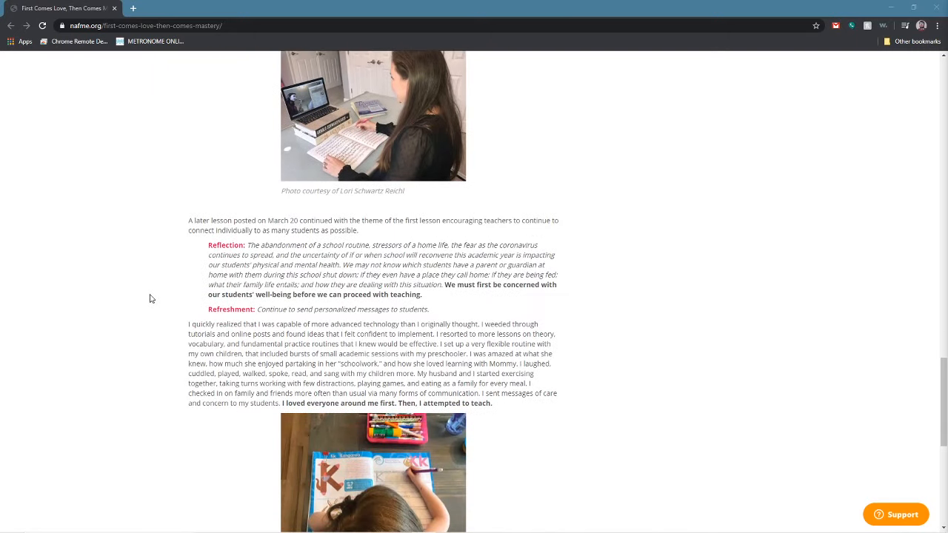
scroll(151, 299, down, 2)
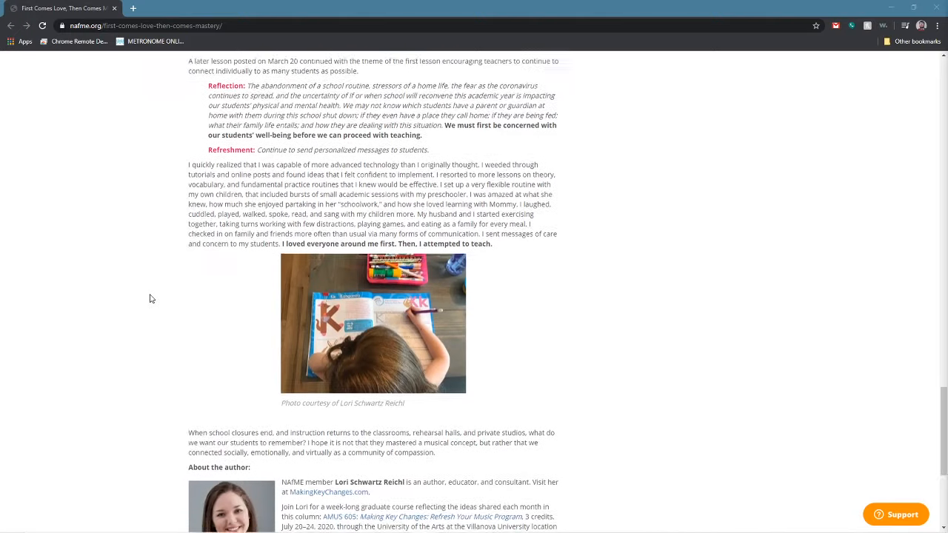
scroll(150, 298, down, 2)
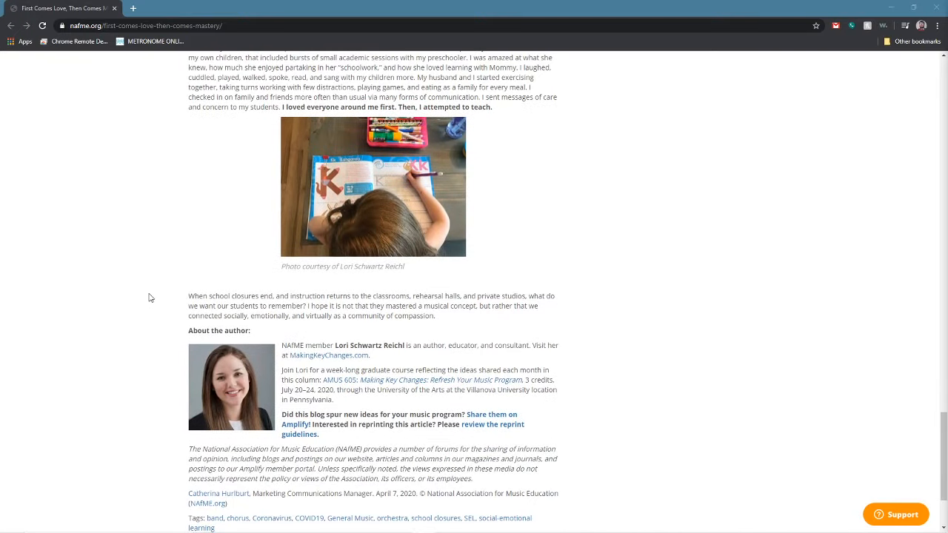
scroll(151, 299, down, 1)
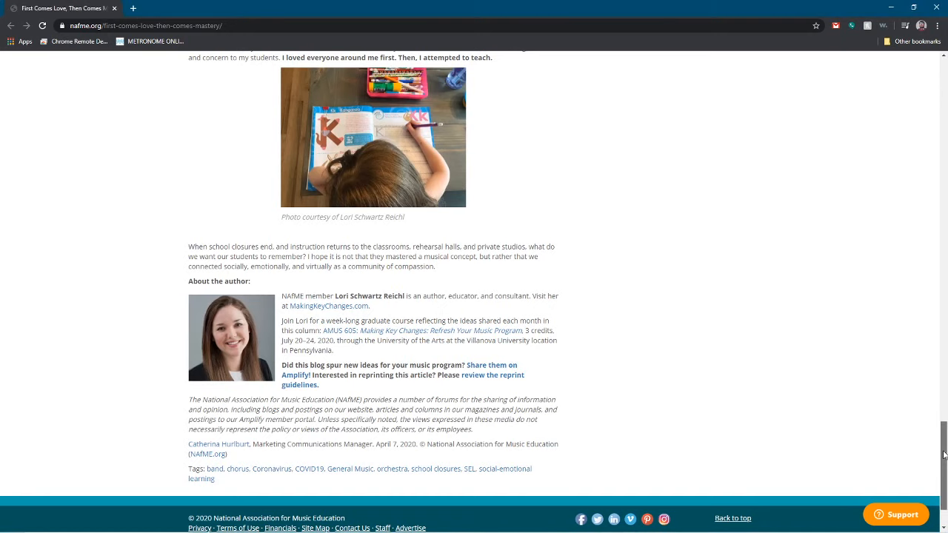
- Go back over the article from its end up to the title and opening quotation
scroll(945, 454, up, 4)
scroll(944, 415, up, 5)
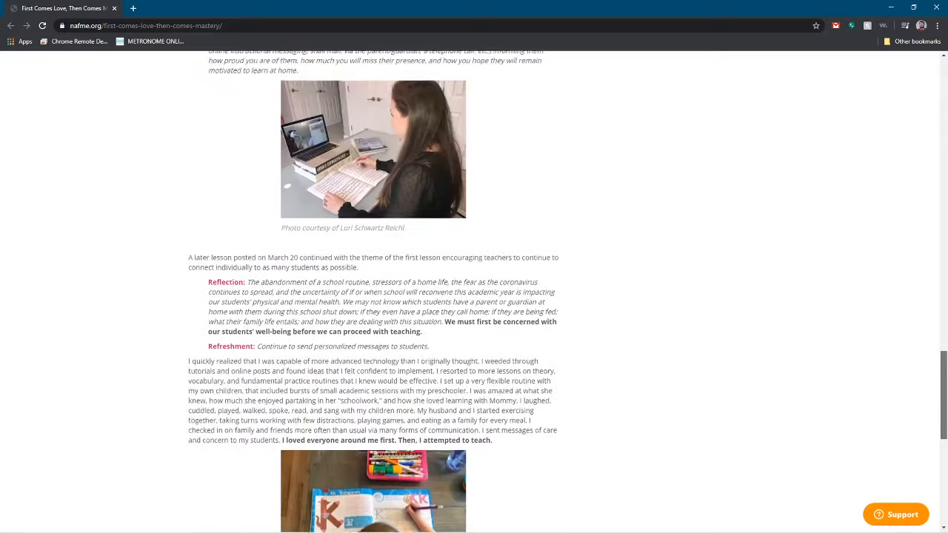
scroll(943, 271, up, 5)
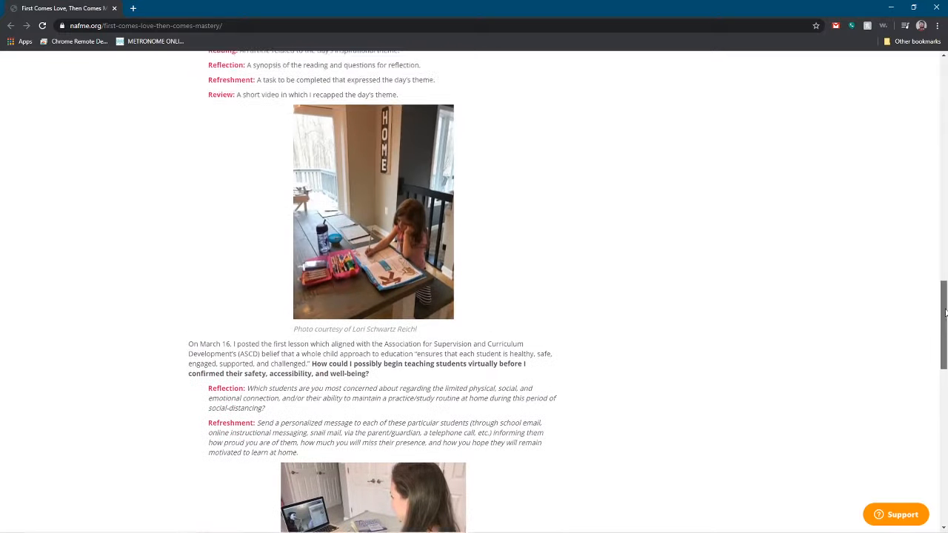
scroll(944, 271, up, 3)
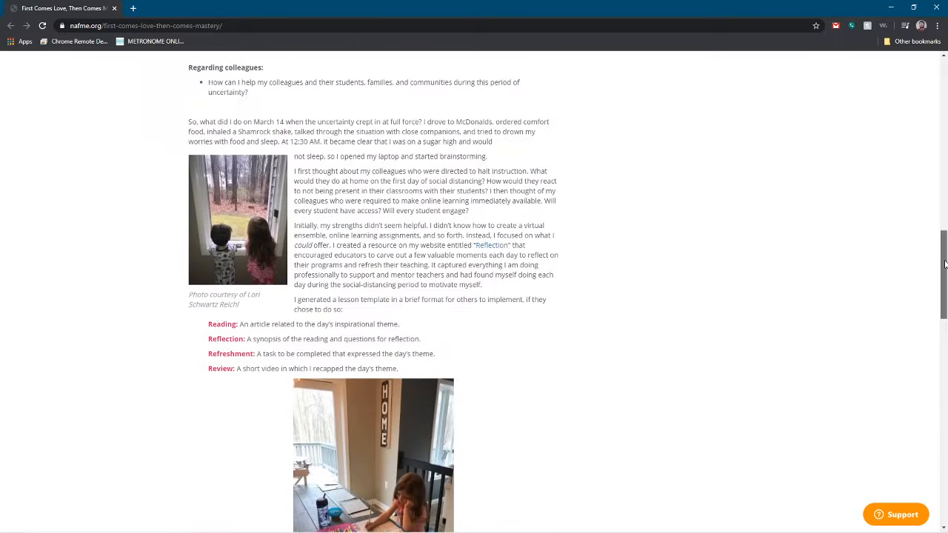
scroll(944, 271, up, 4)
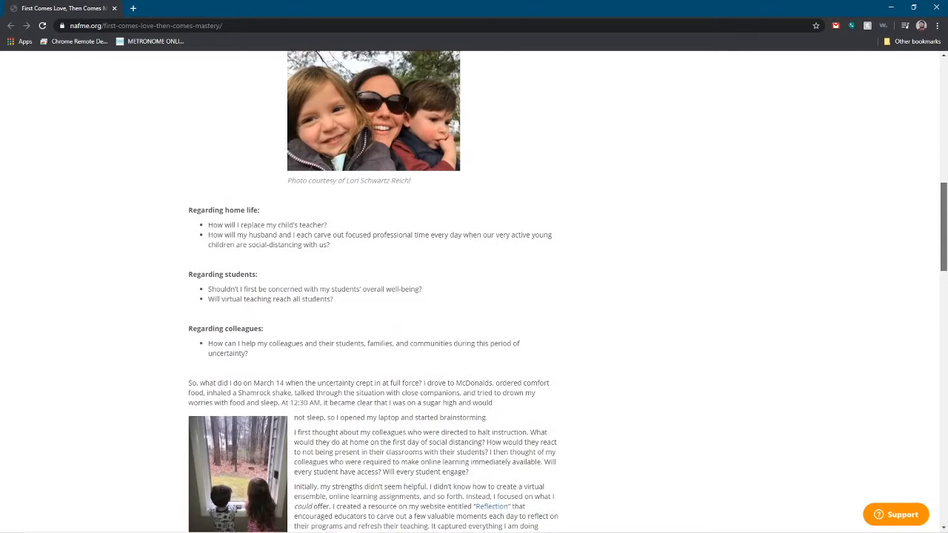
scroll(943, 271, up, 4)
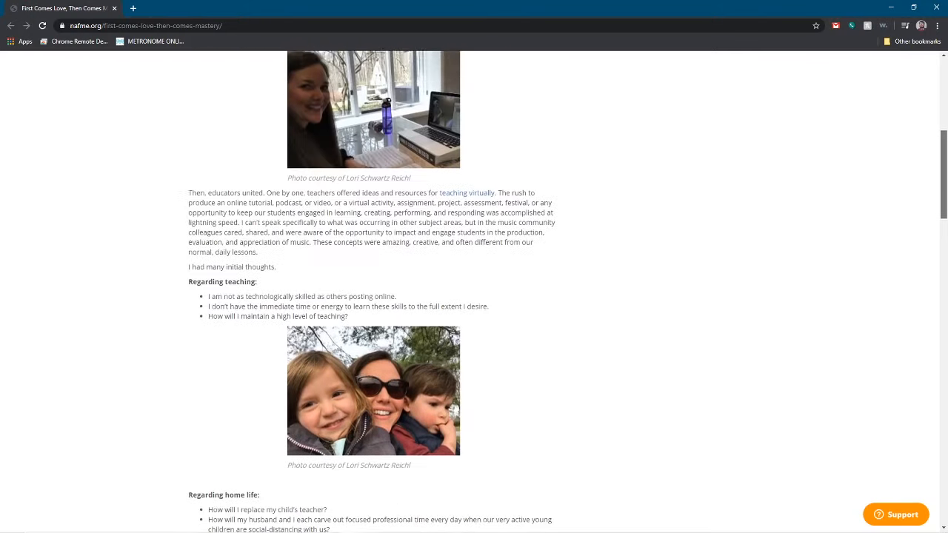
scroll(474, 296, up, 3)
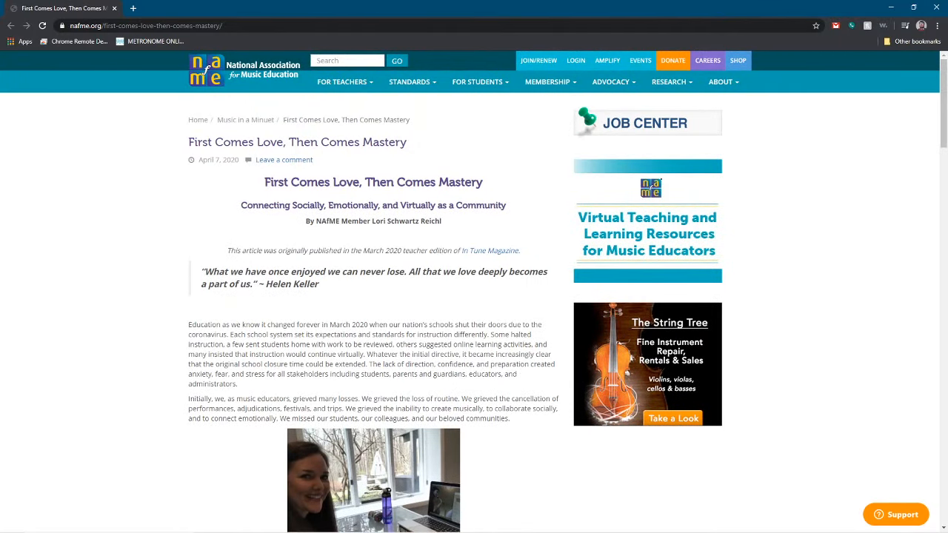
- Skim the article again from its title down to the lesson template with Reading, Reflection, Refreshment and Review
key(alt+Tab)
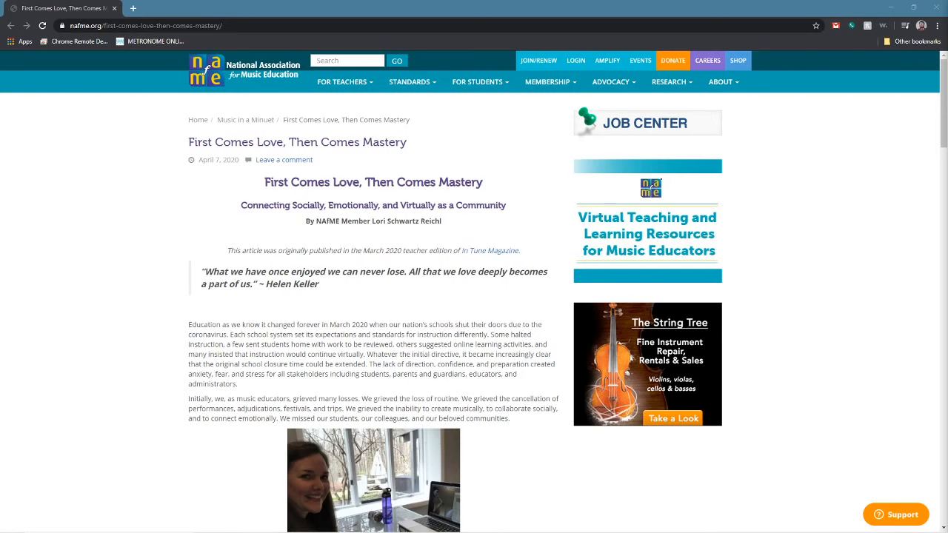
scroll(656, 250, down, 4)
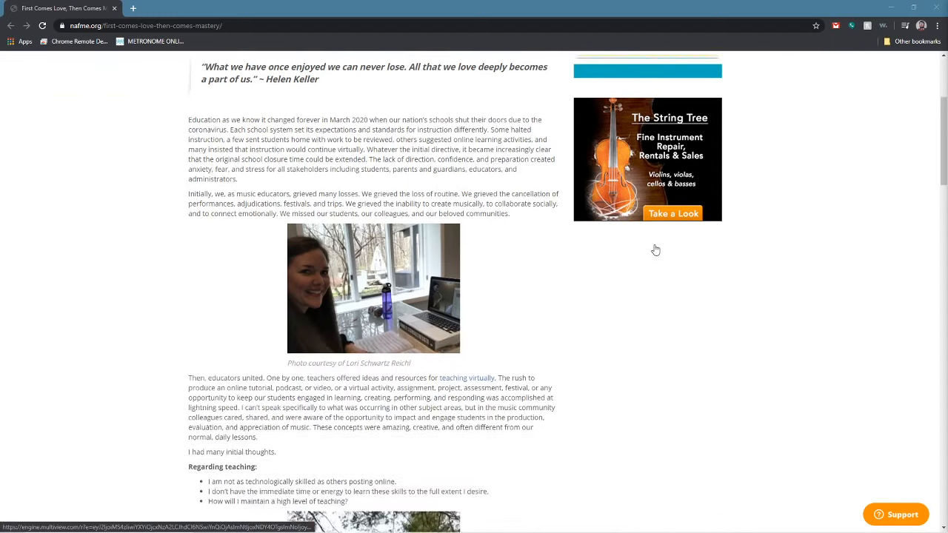
scroll(655, 250, down, 7)
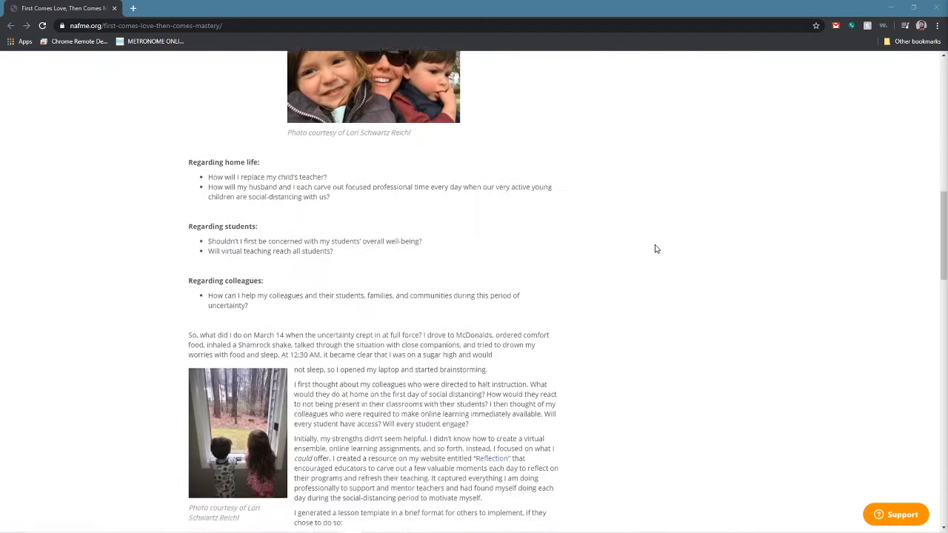
scroll(655, 249, down, 1)
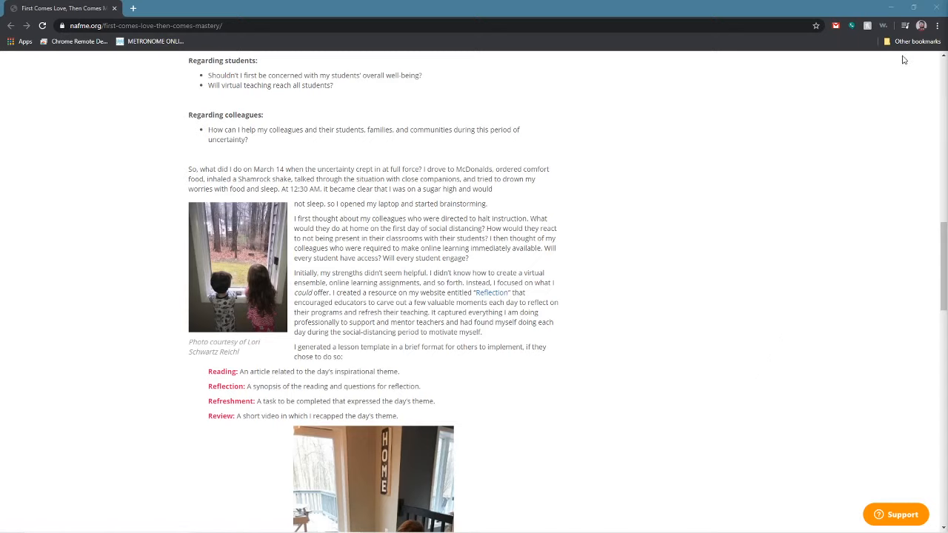
- Switch to the Grade 3 full score in Sibelius and examine the highlighted woodwind and horn passages from bar 29 onward
click(933, 6)
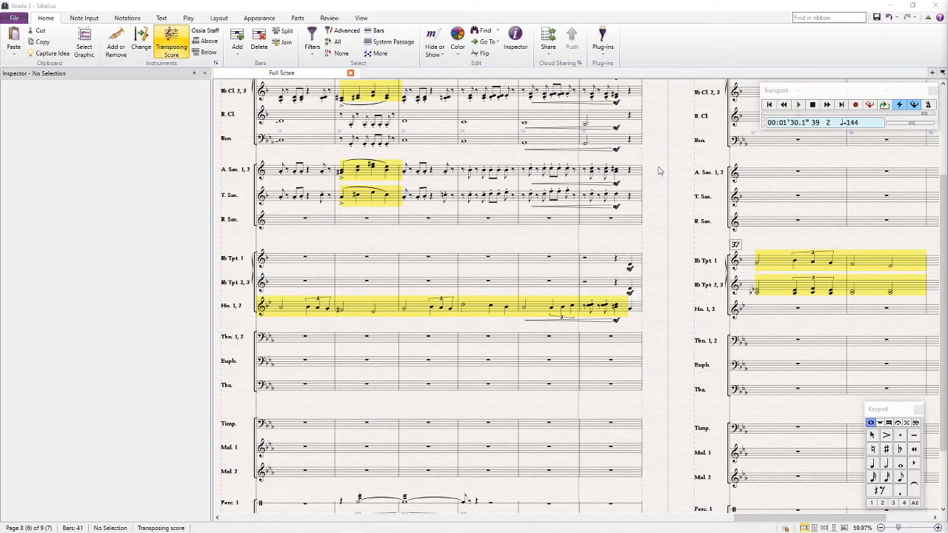
drag(667, 138, 649, 234)
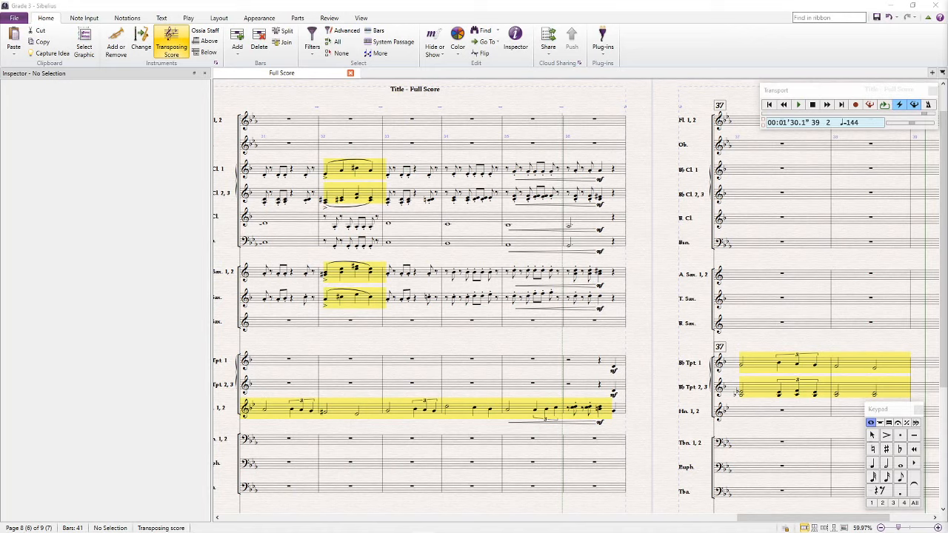
key(XF86AudioLowerVolume)
drag(465, 95, 742, 100)
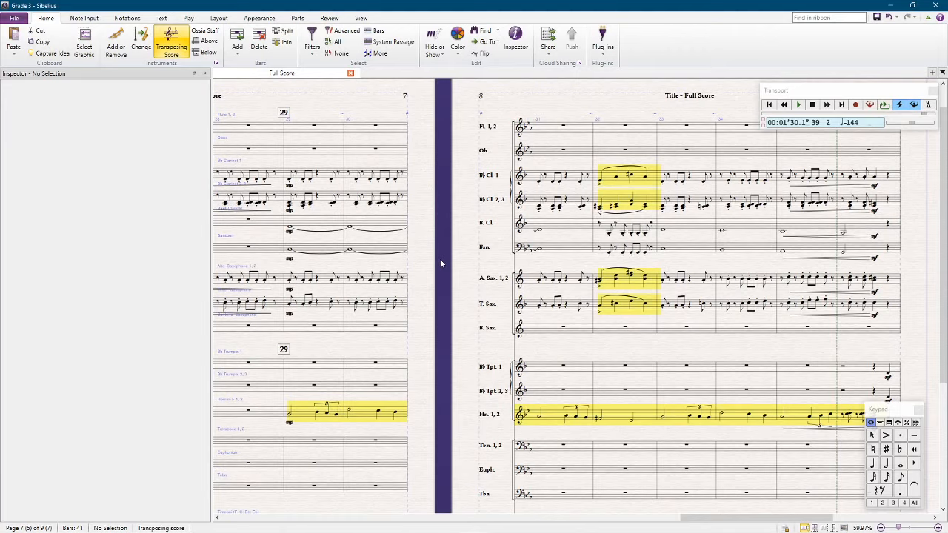
drag(440, 257, 508, 233)
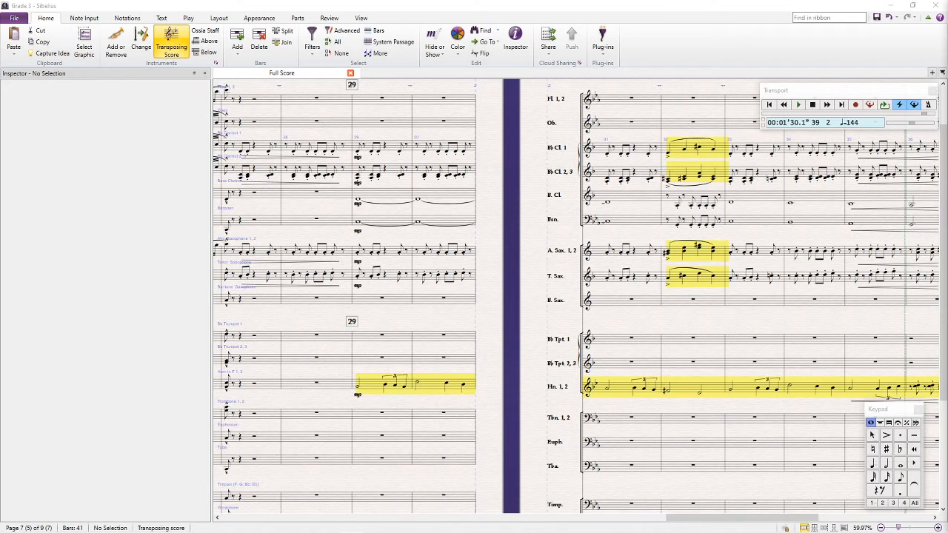
drag(505, 337, 393, 335)
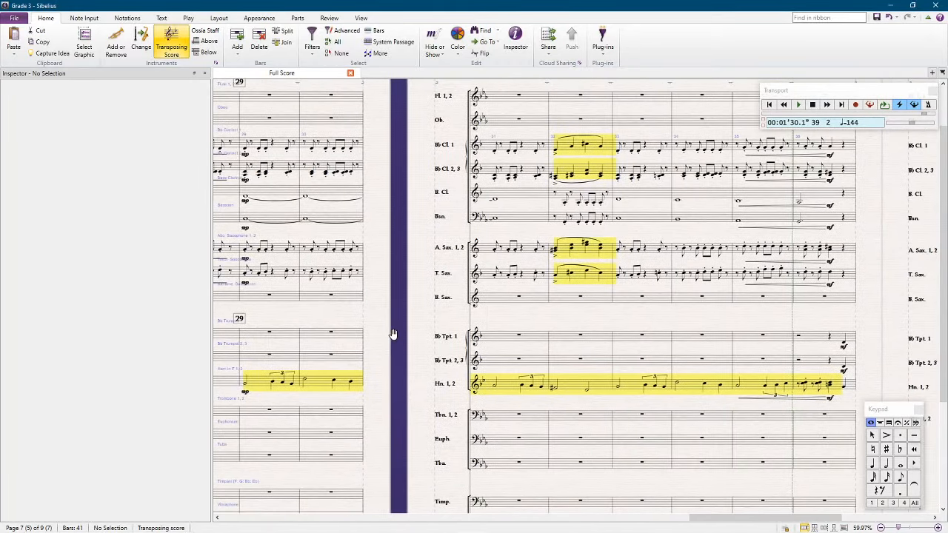
- Select the highlighted Horn 1, 2 passage from bar 29 to bar 36 to point it out, and clear the selection
click(257, 383)
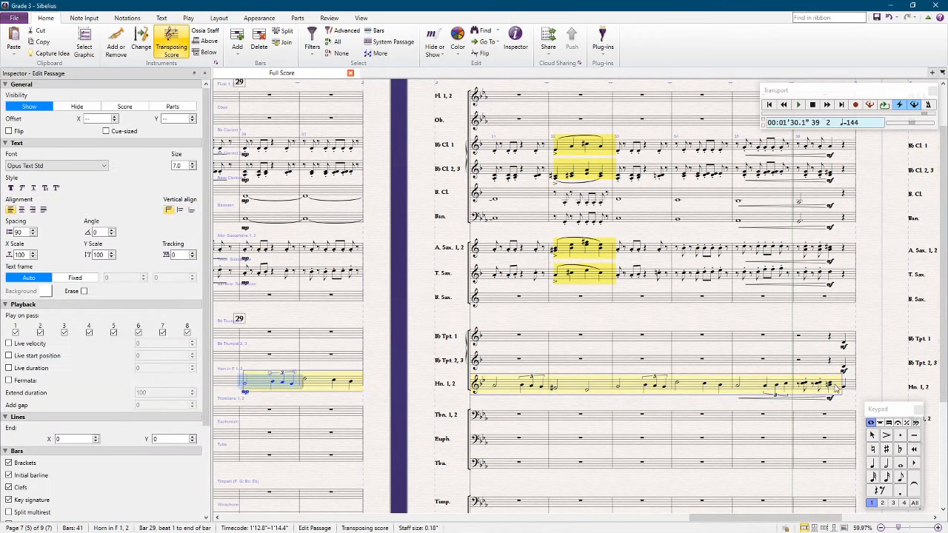
shift+click(829, 385)
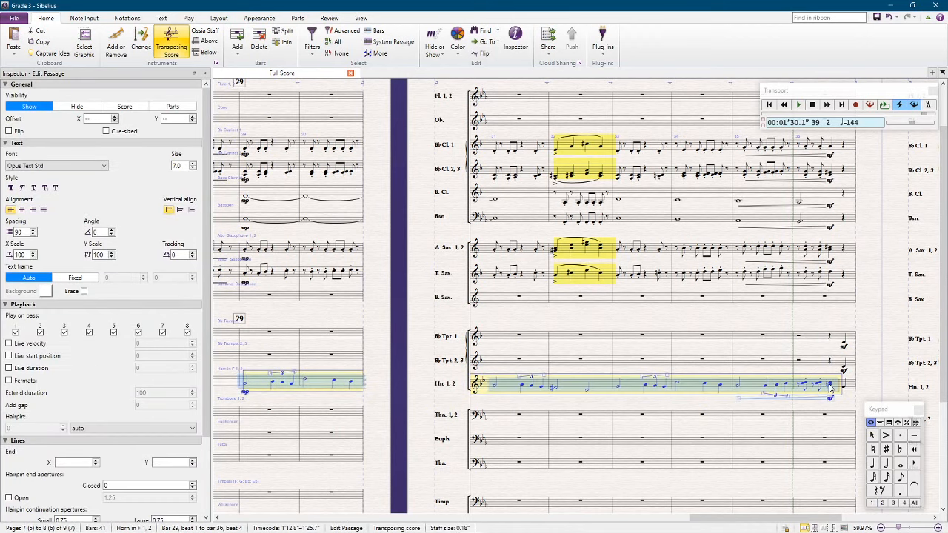
key(Escape)
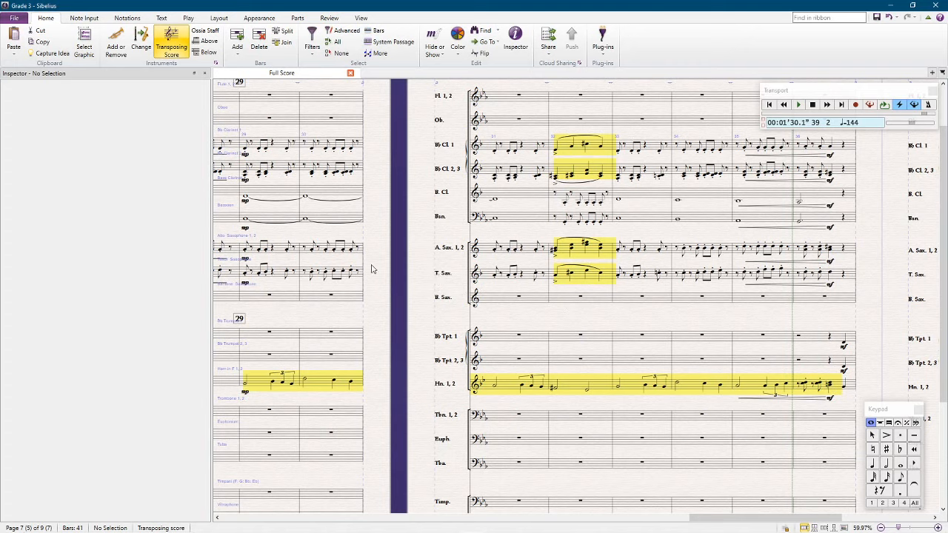
- Select bar 32 across the staves from Bb Clarinet 1 to Tenor Sax, including the Bass Clarinet
click(581, 278)
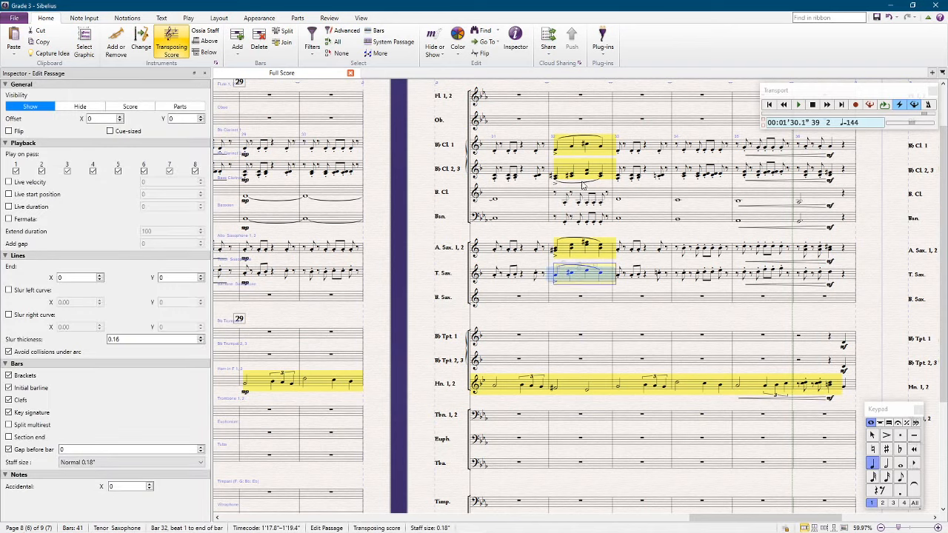
shift+click(582, 148)
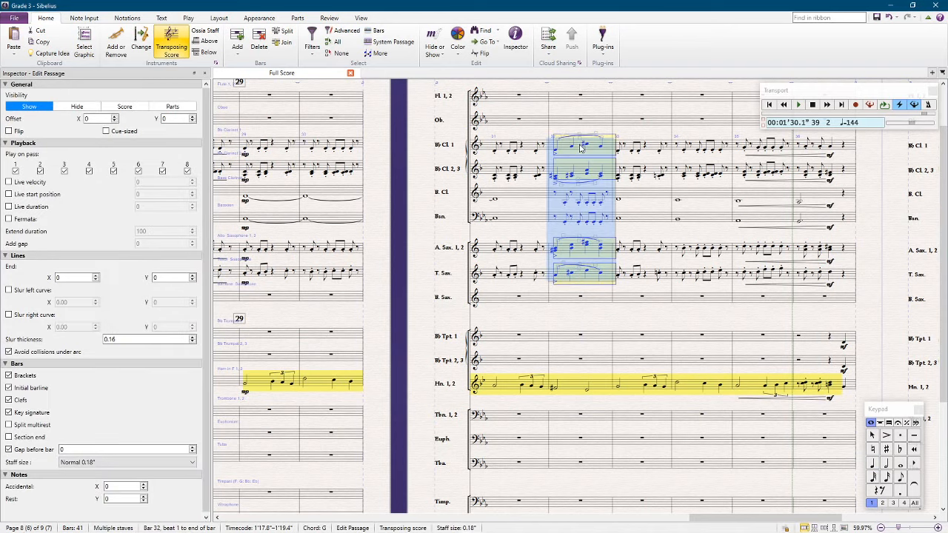
ctrl+click(581, 200)
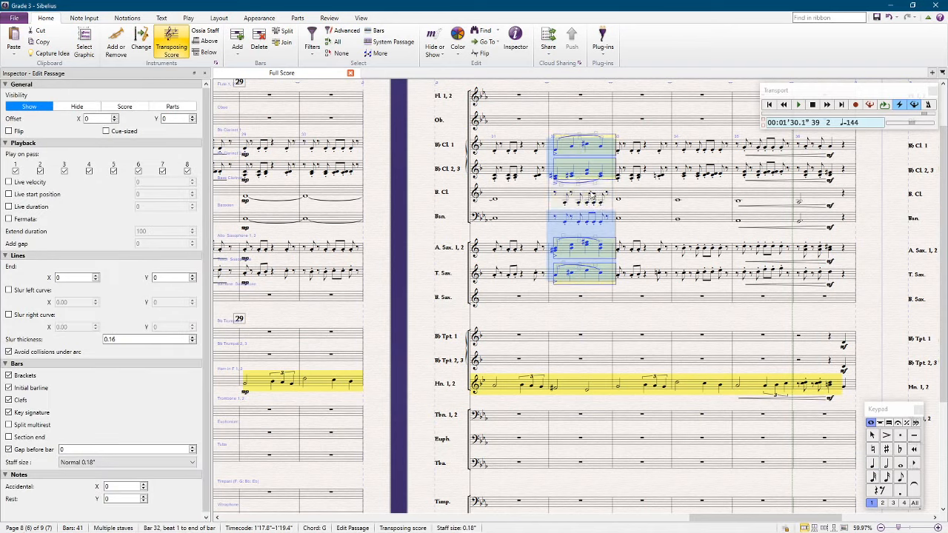
ctrl+click(592, 196)
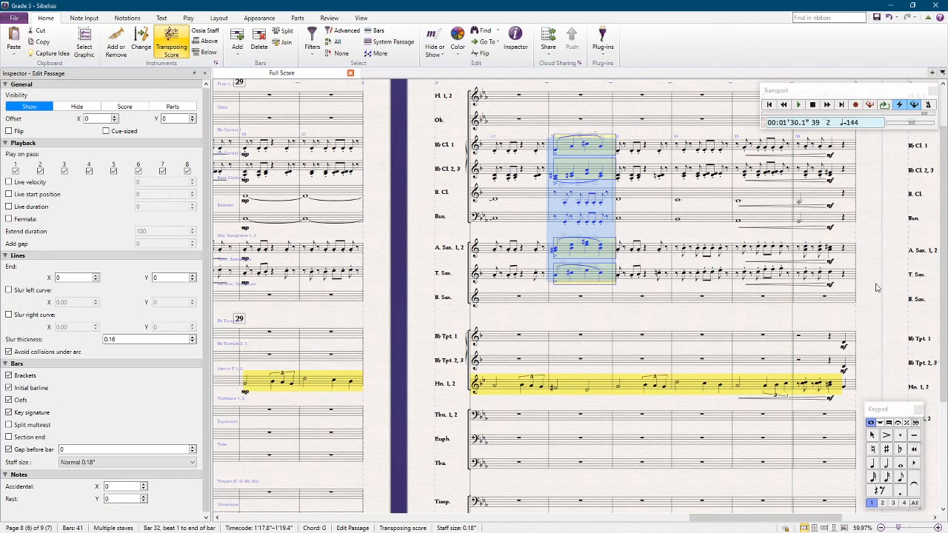
- Bring bar 37 into view and select the highlight on the Bb Trumpet 2, 3 staff
drag(866, 289, 412, 238)
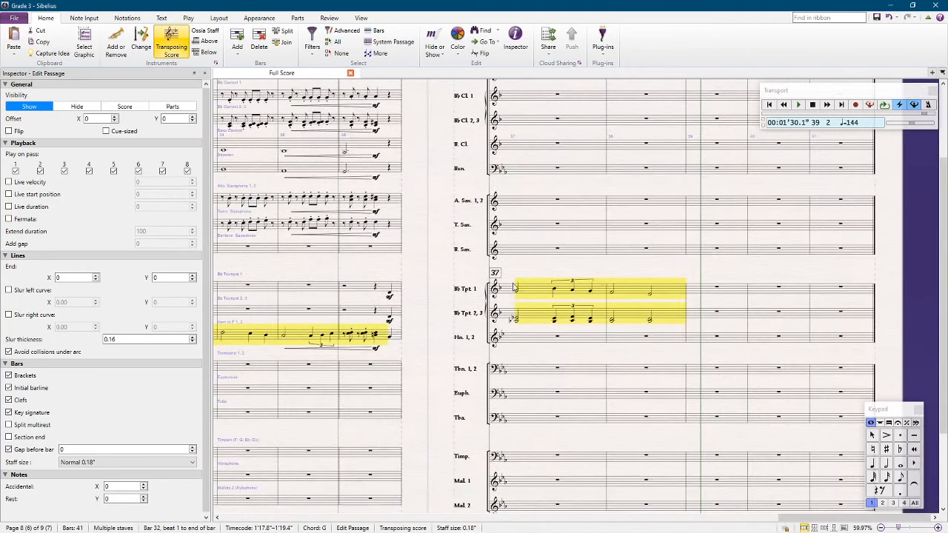
click(612, 326)
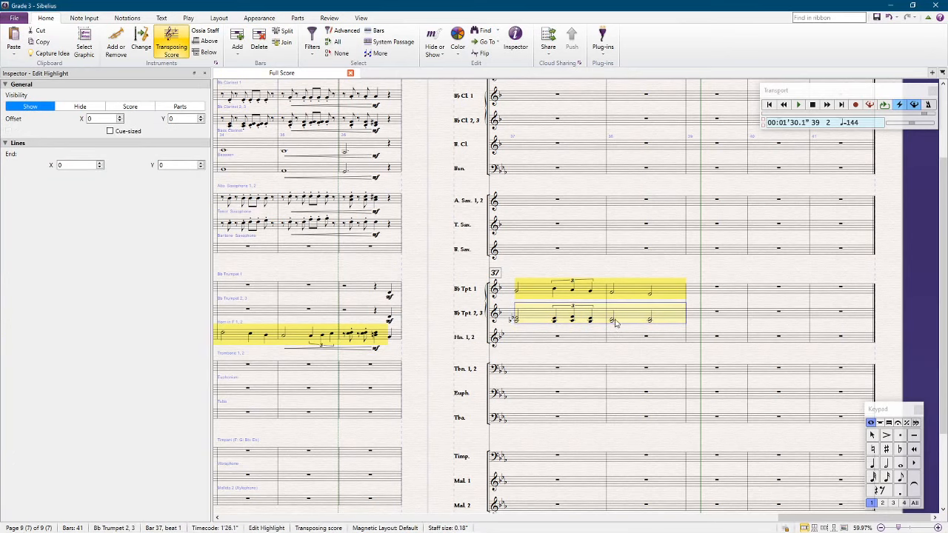
- Delete the highlights over the Bb Trumpet 2, 3 and Bb Trumpet 1 passages at bar 37
key(Delete)
key(Escape)
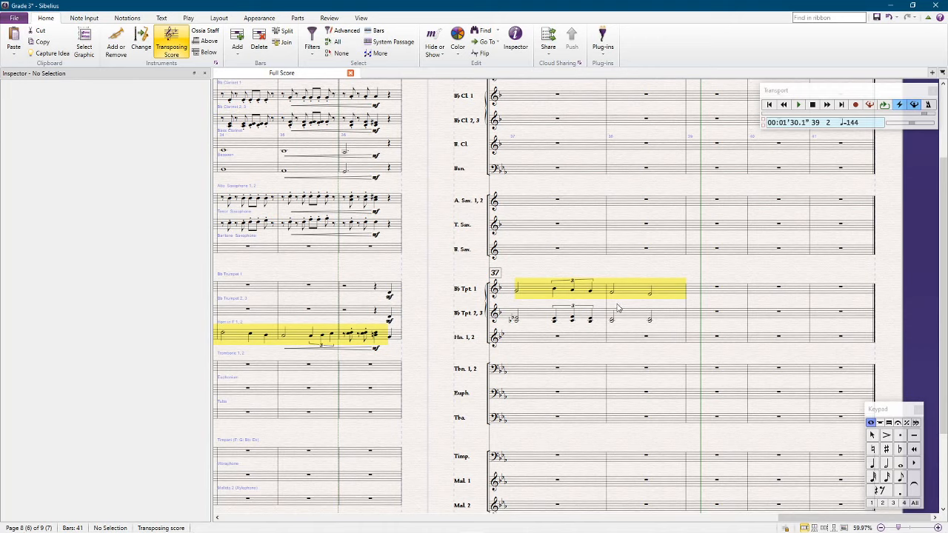
click(620, 303)
key(Delete)
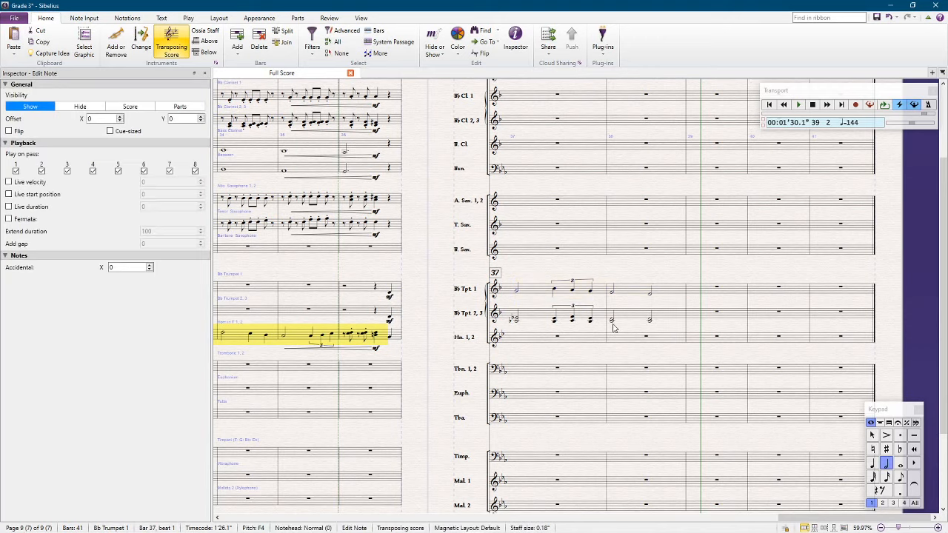
key(Escape)
- Delete the lower note of both half-note chords in bar 38 on the Bb Trumpet 2, 3 staff
click(612, 321)
click(650, 320)
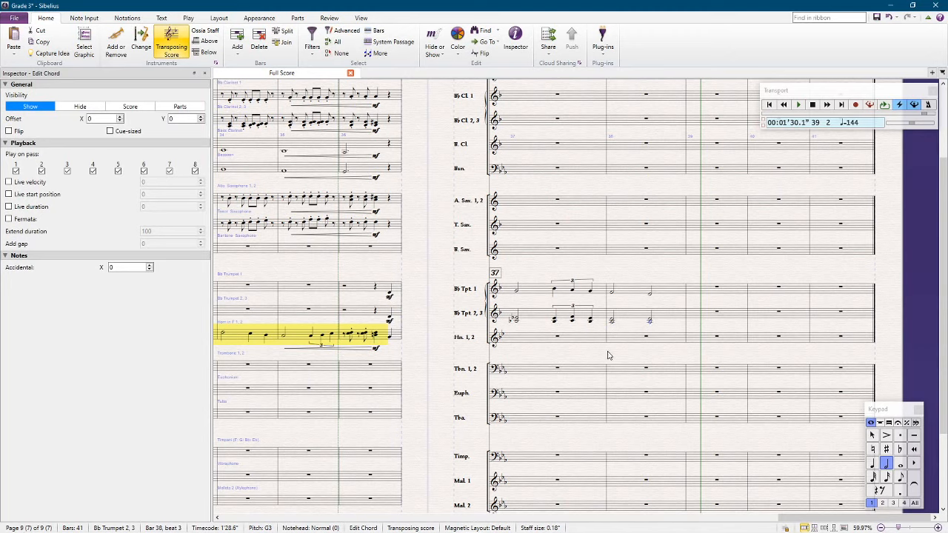
key(ctrl+plus)
click(581, 324)
key(Delete)
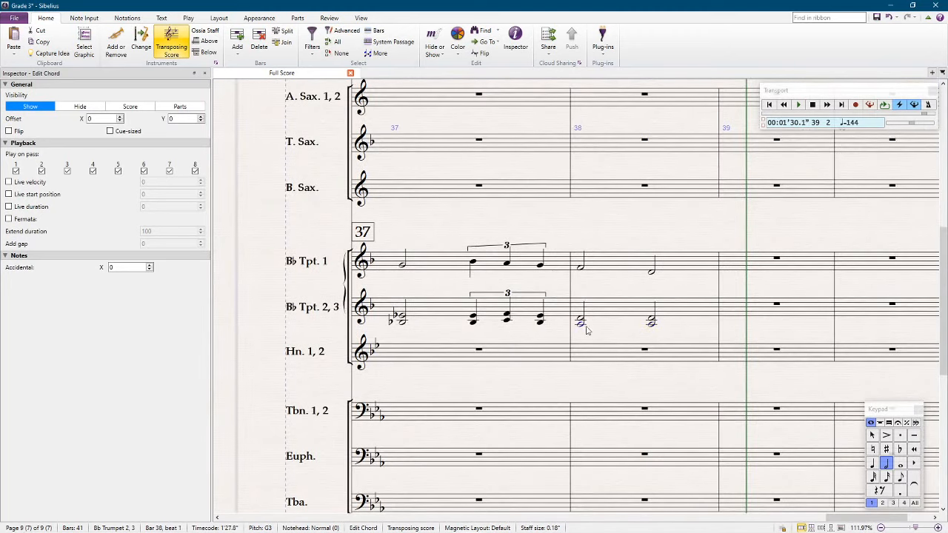
click(652, 325)
key(Delete)
- Enter two half notes on G3 in bar 38 of the Horn 1, 2 staff and clear the selection
click(630, 348)
click(580, 365)
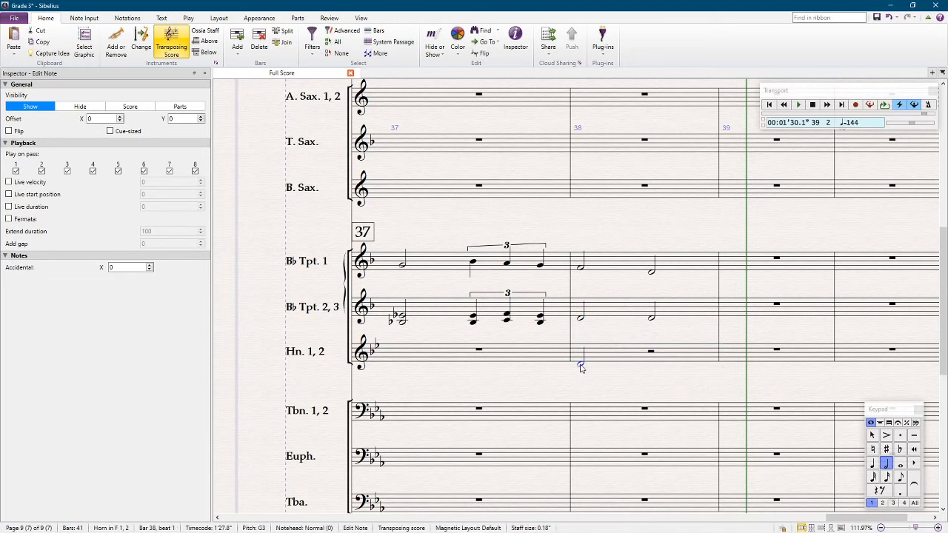
key(r)
click(633, 333)
- Examine the highlighted clarinet, saxophone and horn passages between bars 29 and 36 alongside the trumpet and low brass staves
scroll(633, 334, down, 3)
scroll(613, 357, left, 5)
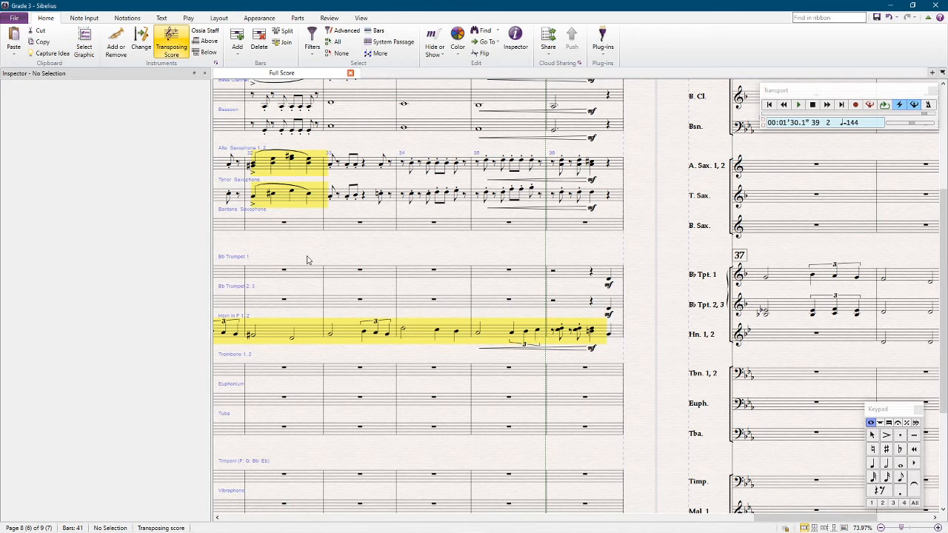
drag(288, 257, 393, 256)
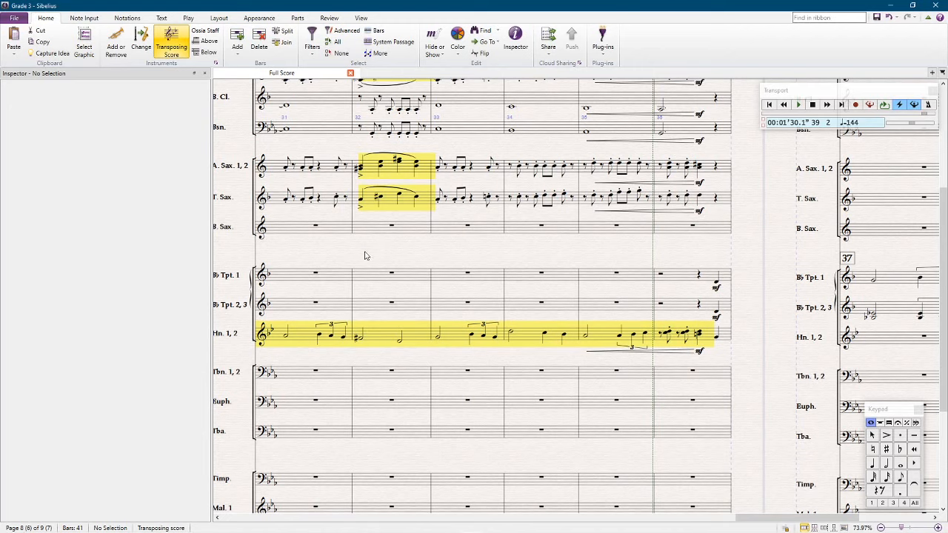
drag(364, 256, 406, 282)
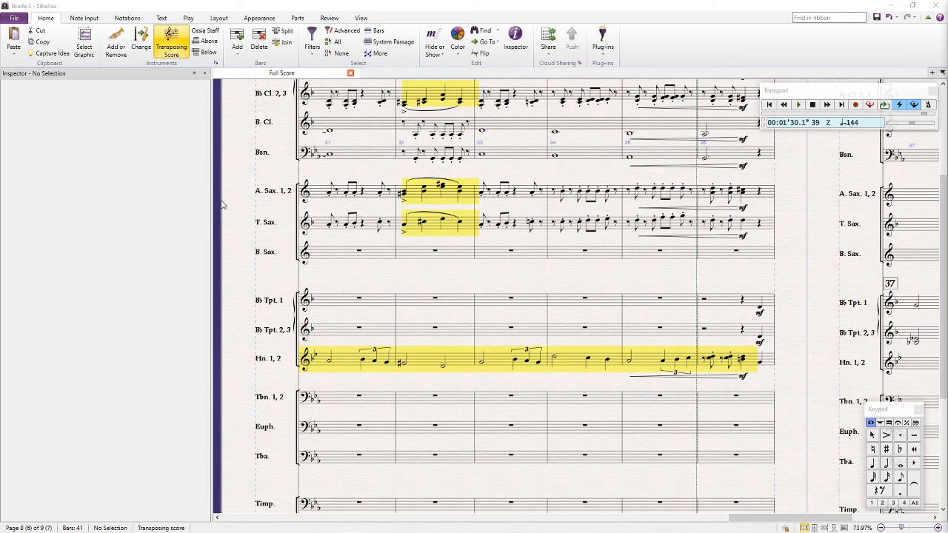
drag(240, 133, 349, 268)
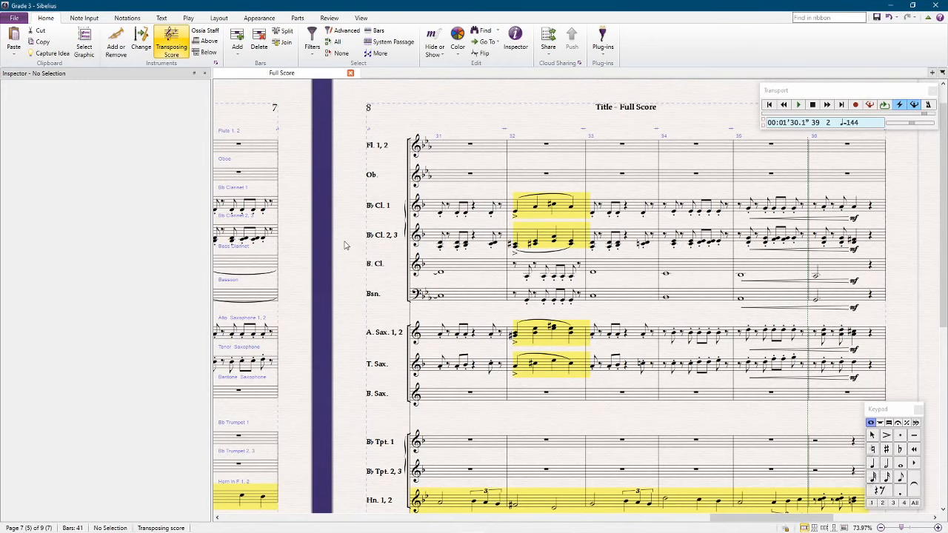
scroll(345, 242, down, 3)
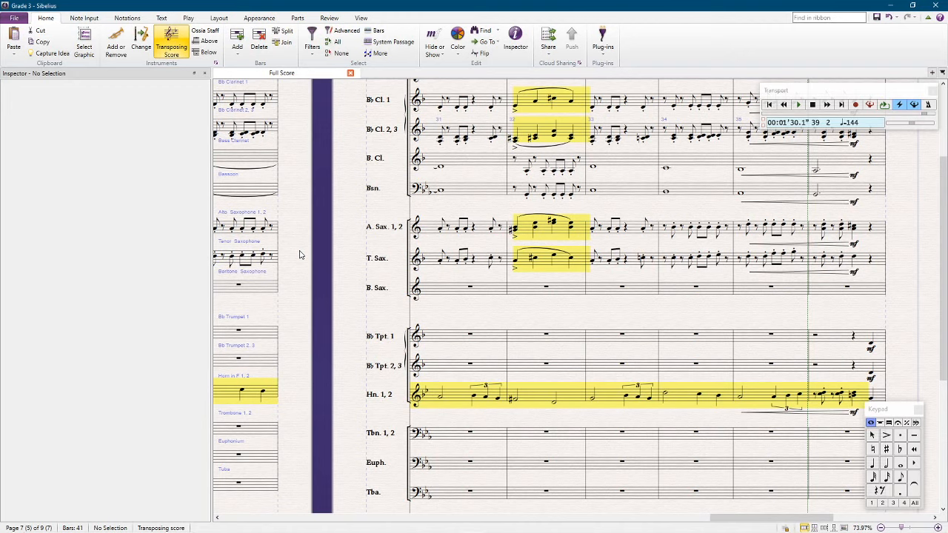
scroll(361, 233, up, 2)
scroll(382, 207, left, 3)
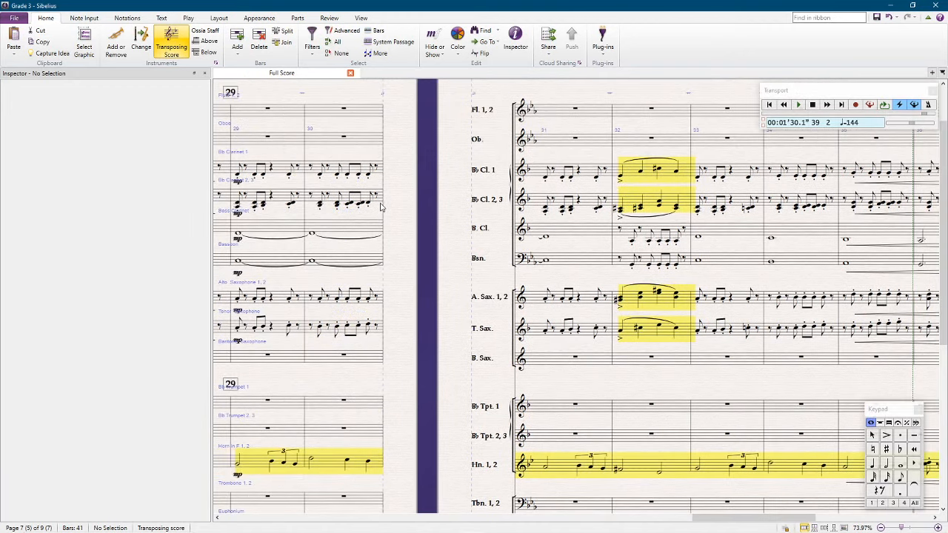
scroll(382, 208, left, 2)
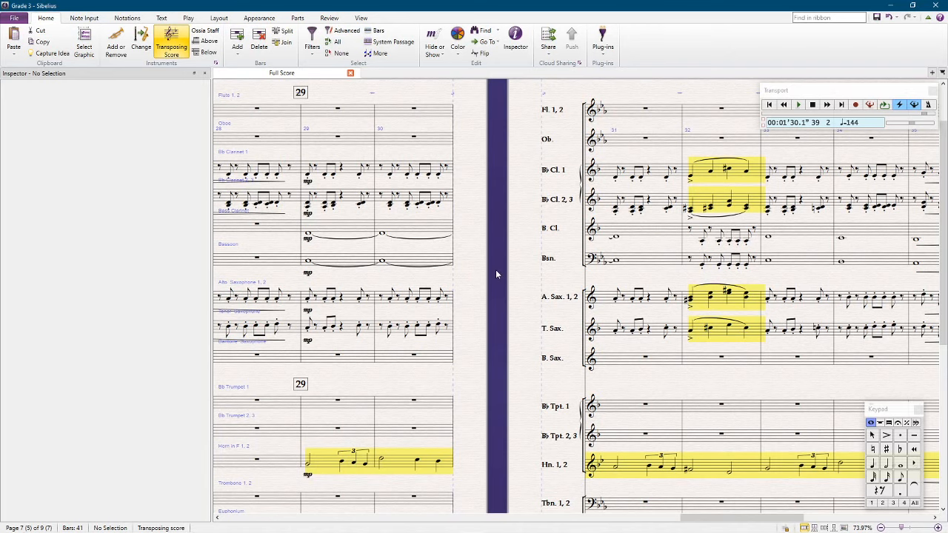
drag(496, 270, 437, 249)
scroll(437, 249, down, 2)
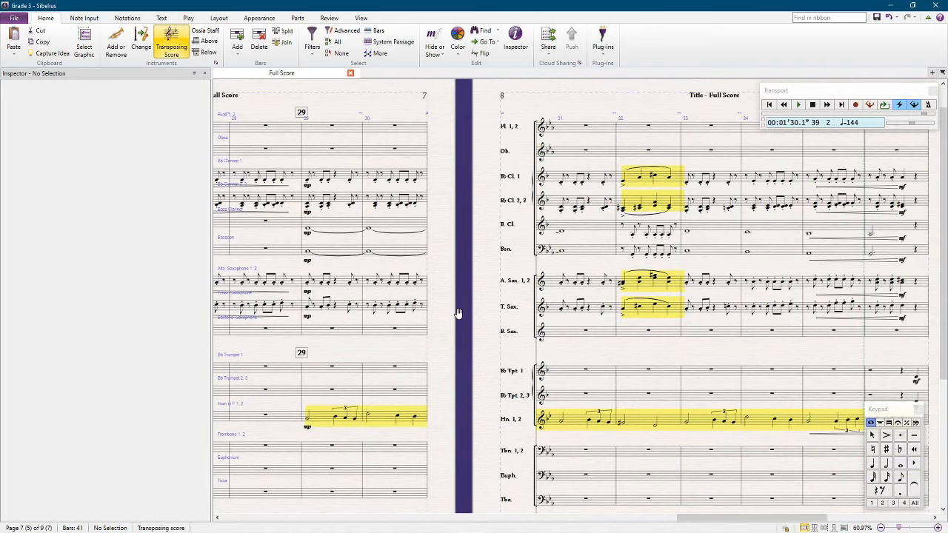
drag(459, 314, 390, 293)
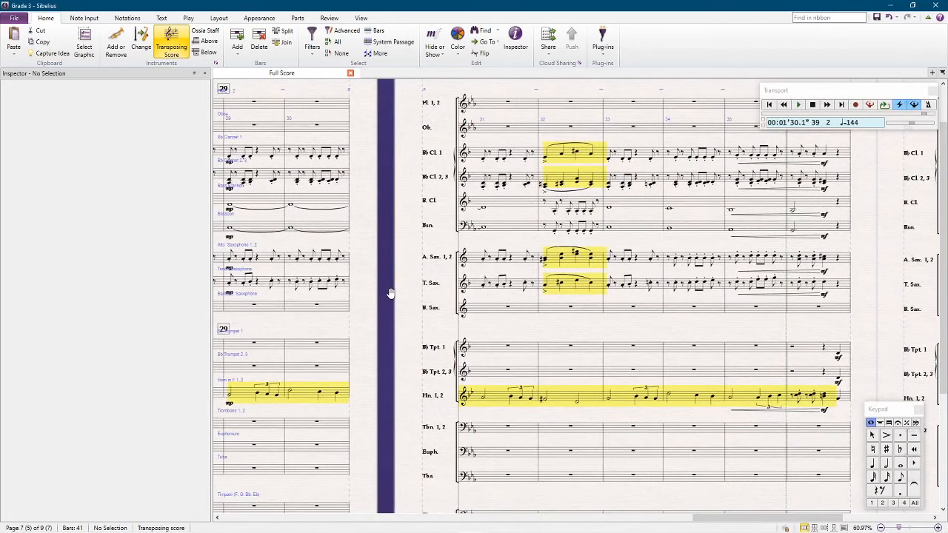
click(242, 398)
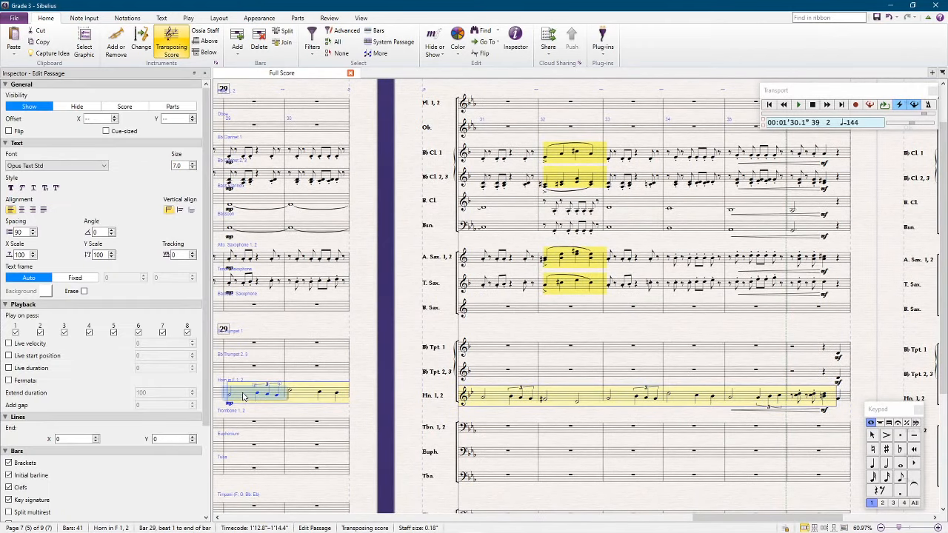
shift+click(825, 396)
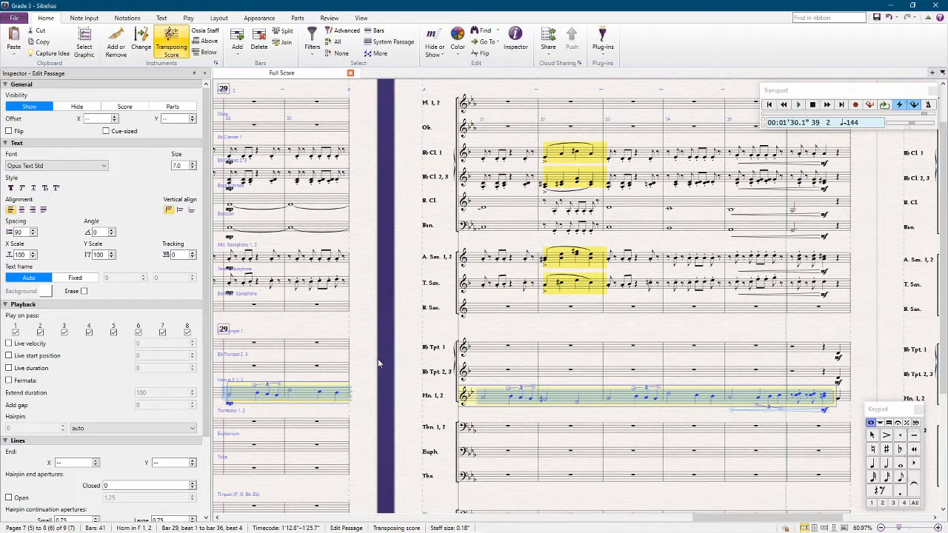
drag(378, 359, 494, 254)
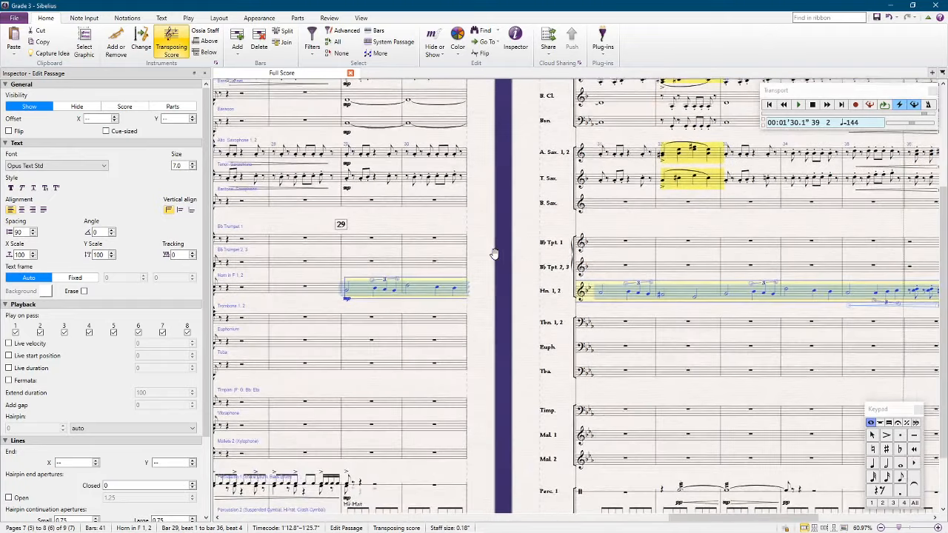
- Delete the highlight covering the Horn 1, 2 passage from bar 29 to bar 36
click(367, 299)
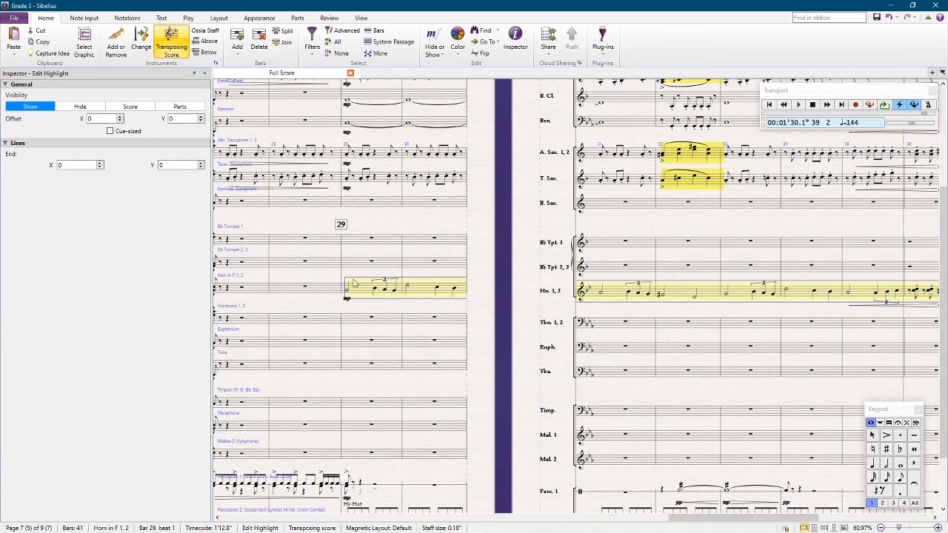
key(Escape)
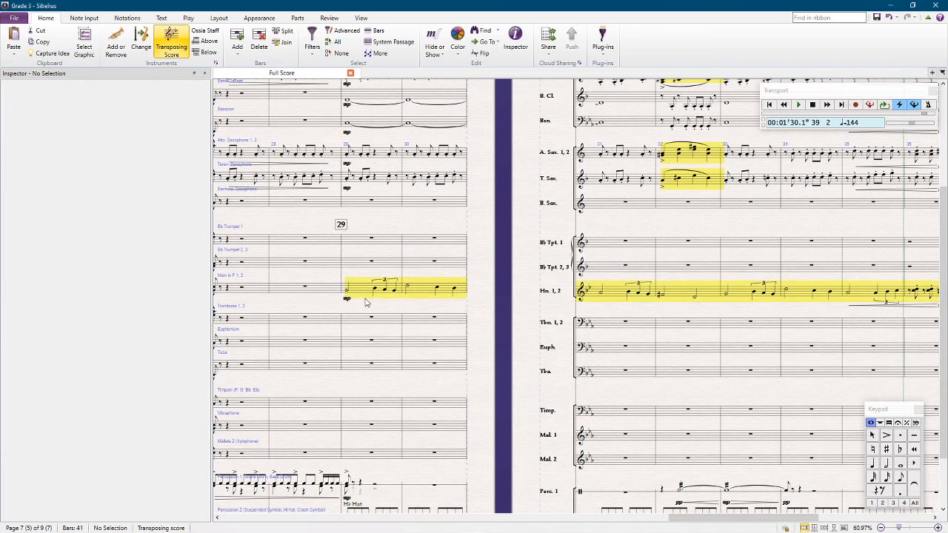
click(367, 302)
key(Delete)
- Try copying the Horn 1, 2 passage from bar 29 to bar 36 onto the Euphonium staff, and undo the copy
click(358, 285)
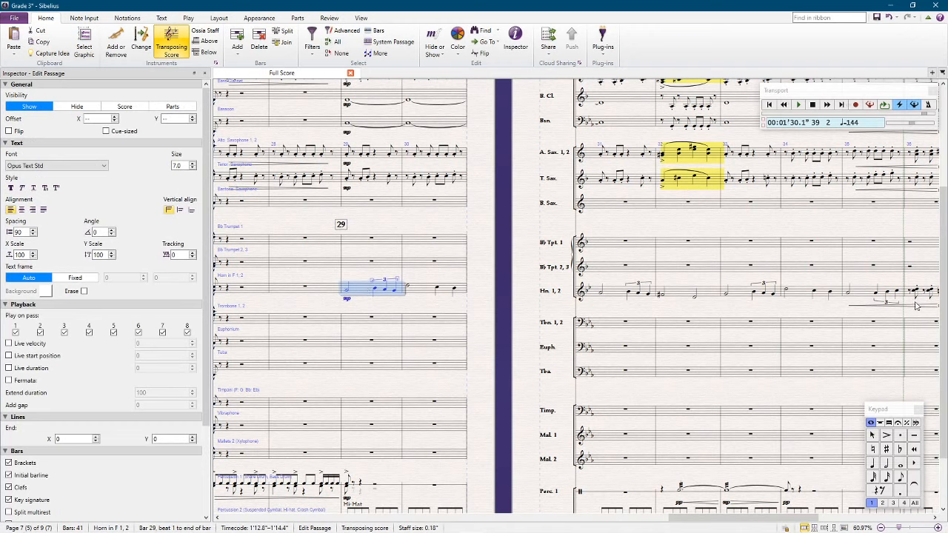
scroll(909, 303, right, 3)
shift+click(857, 296)
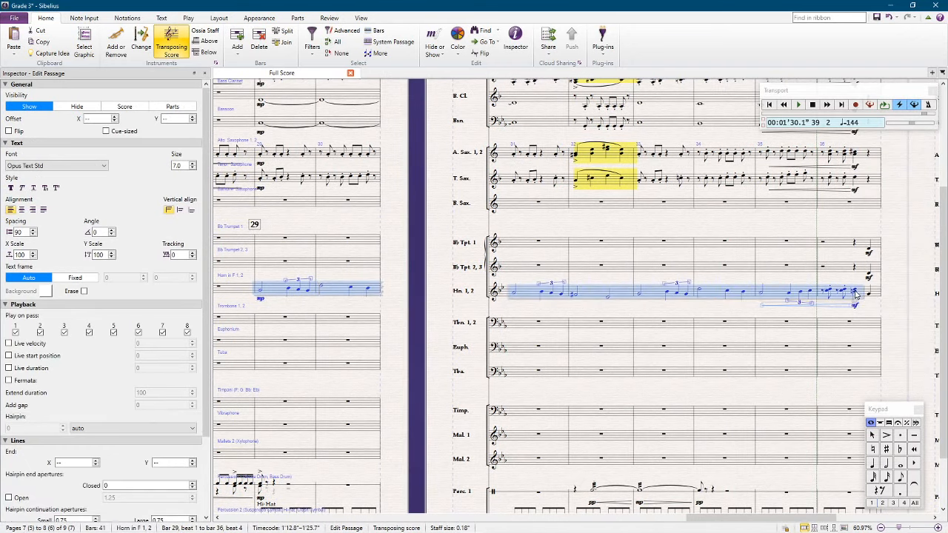
alt+click(265, 345)
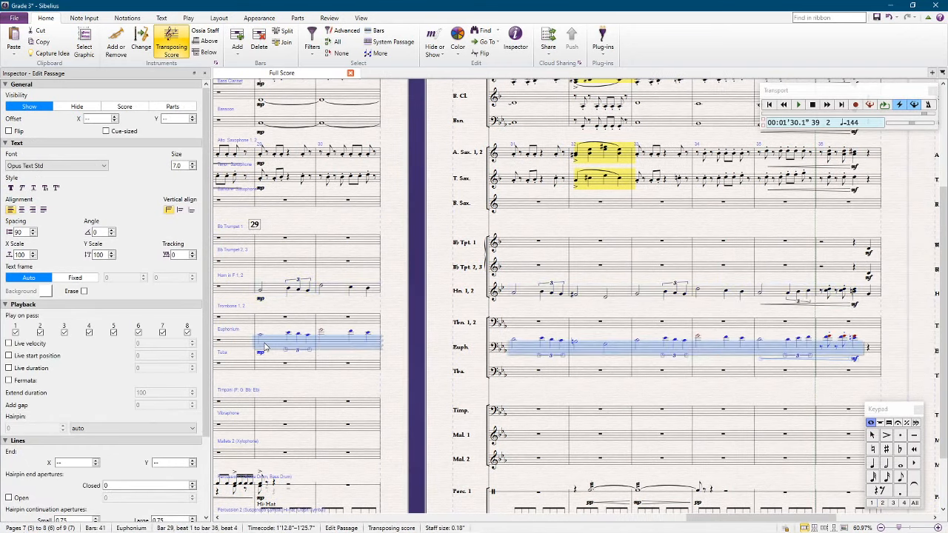
key(ctrl+z)
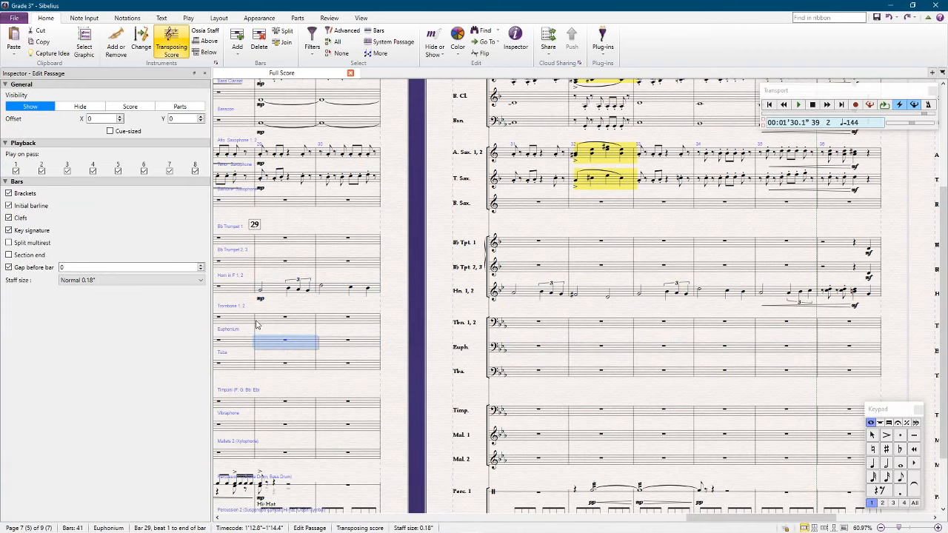
- Copy the Horn 1, 2 passage of bars 29 to 36 onto the Bb Trumpet 2, 3 staff, starting at bar 29
click(267, 264)
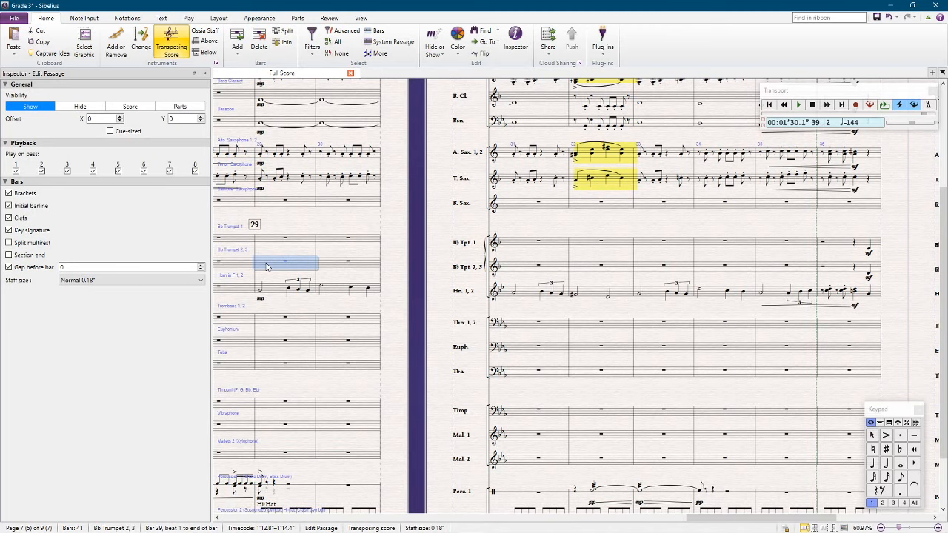
double_click(267, 267)
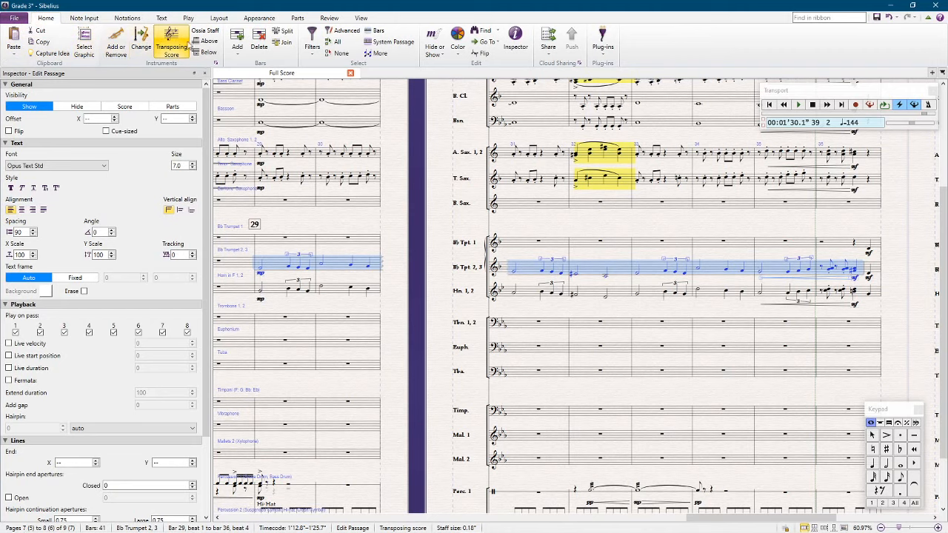
scroll(319, 153, up, 1)
scroll(298, 200, left, 5)
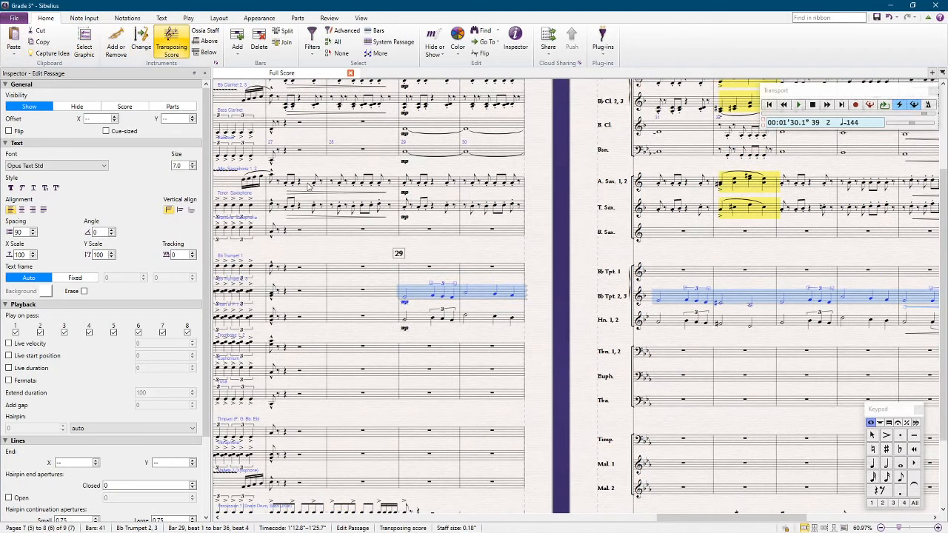
scroll(310, 186, right, 8)
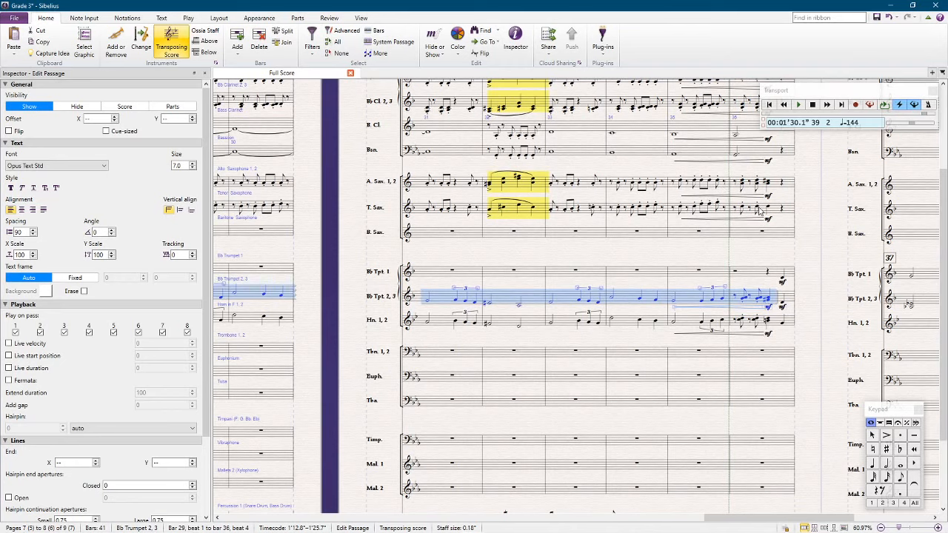
click(759, 211)
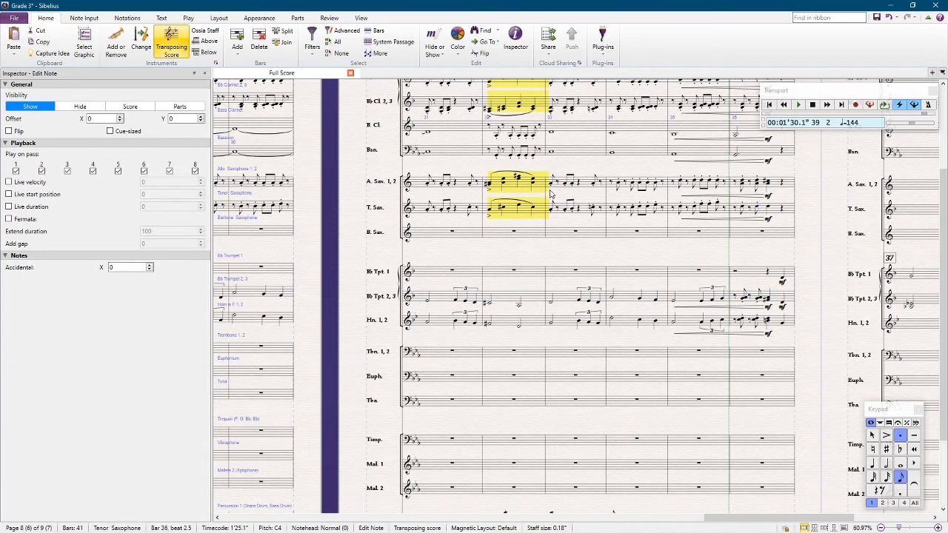
shift+click(551, 187)
ctrl+click(561, 209)
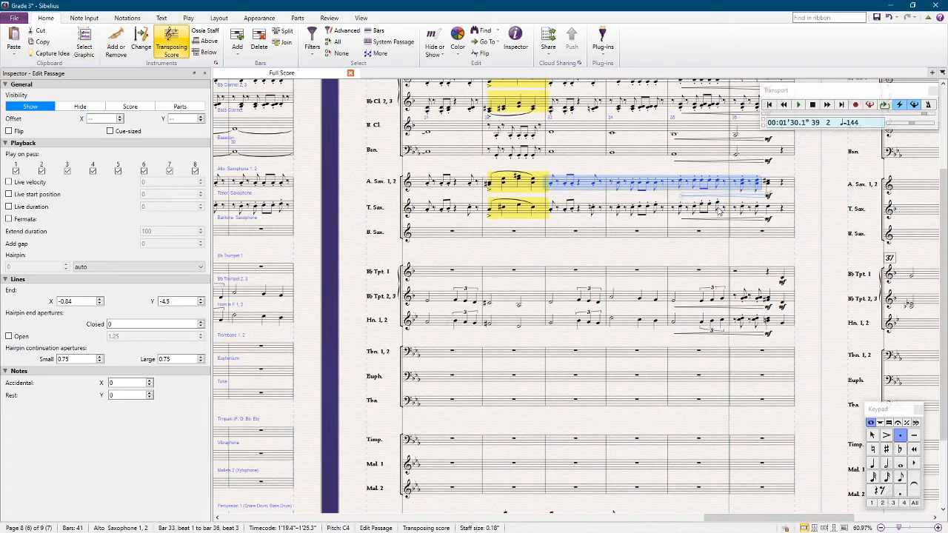
- Reduce the Alto Sax 1, 2 and Tenor Sax music from bar 33 to bar 35, beat 4.5, onto the Alto Sax 1, 2 staff
click(718, 206)
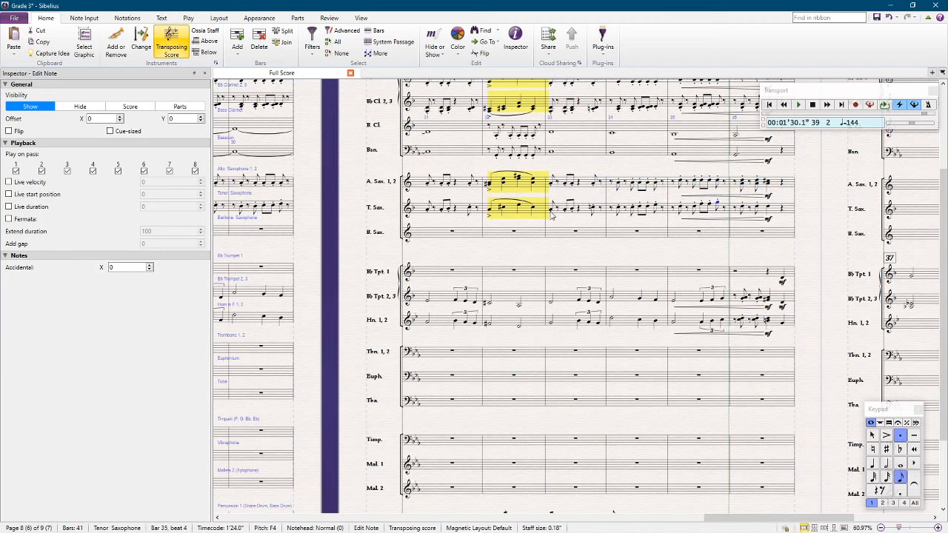
shift+click(551, 188)
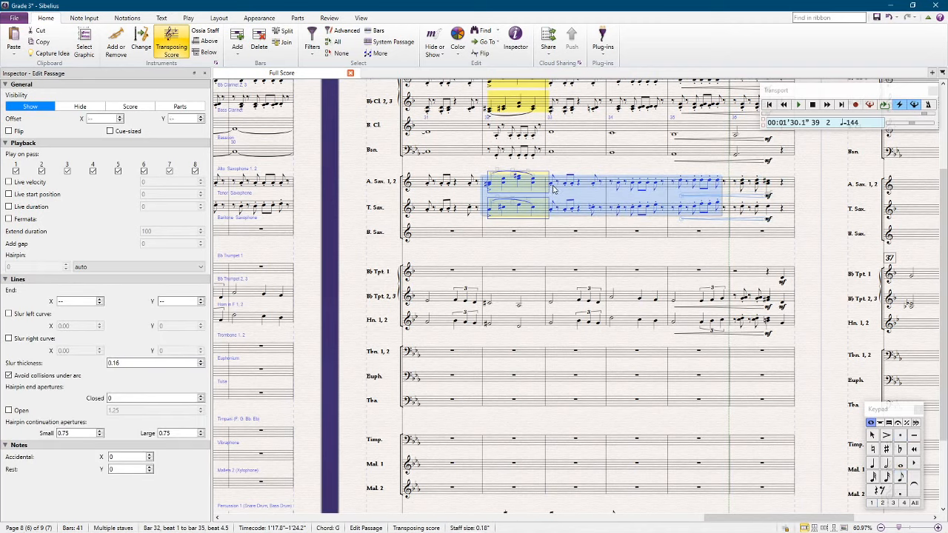
shift+click(552, 189)
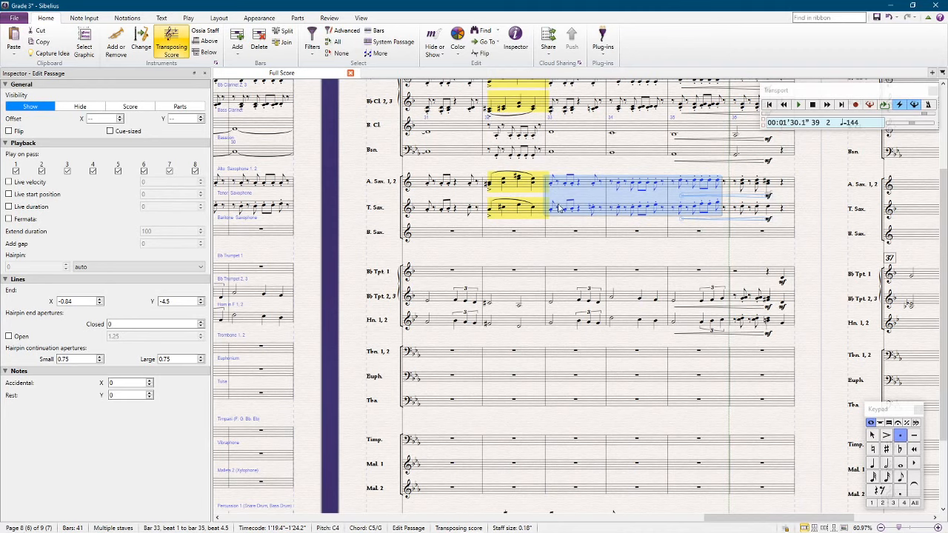
ctrl+click(560, 210)
click(85, 19)
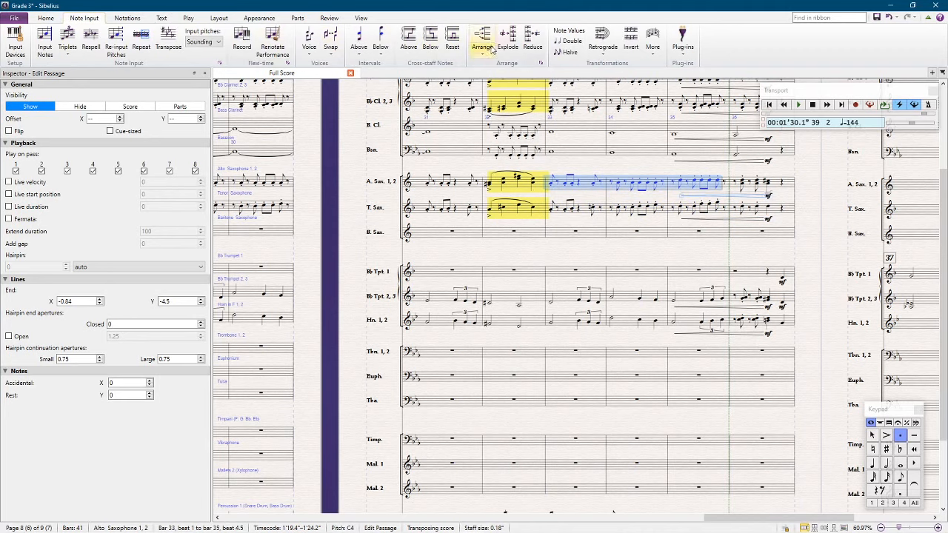
click(530, 42)
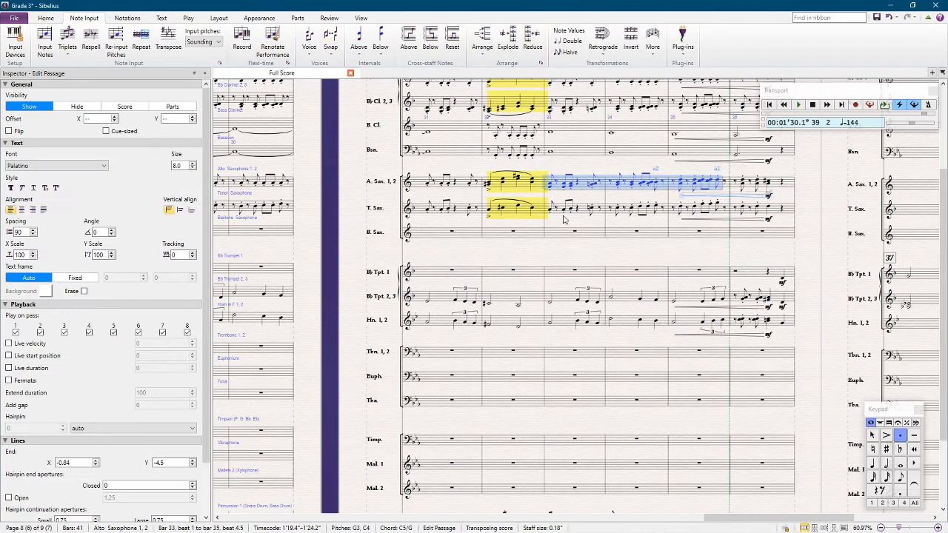
- Delete the Tenor Sax music in bars 32 to 35 and the Alto Sax 1, 2 music in bar 32
click(585, 215)
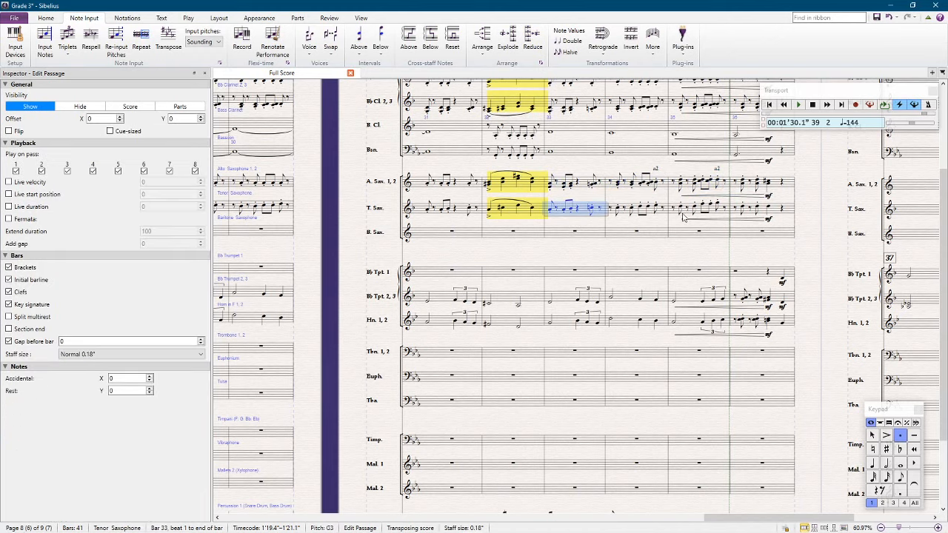
shift+click(725, 207)
key(Delete)
click(523, 210)
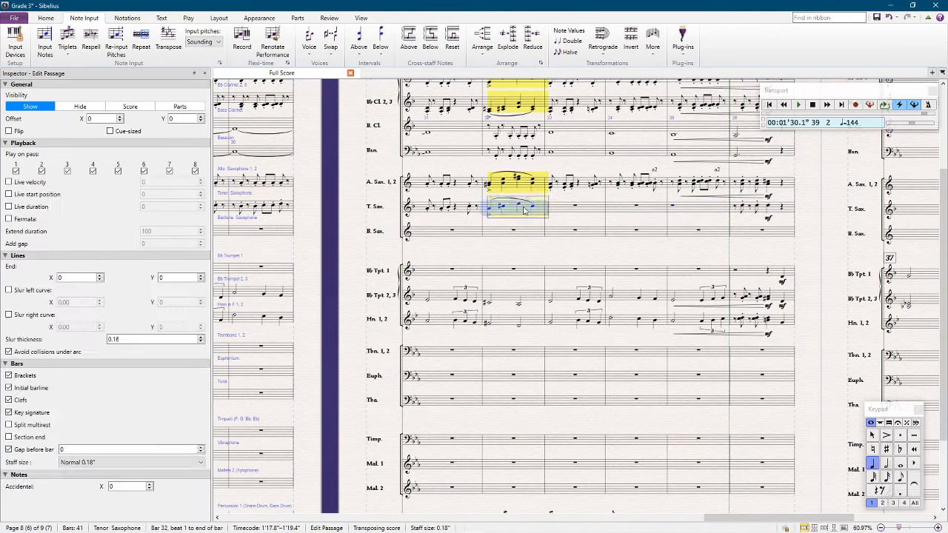
key(Delete)
click(526, 189)
key(Delete)
- Reduce the Alto Sax 1, 2 and Tenor Sax music of bars 29 to 31 onto the Alto Sax 1, 2 staff
scroll(634, 189, left, 5)
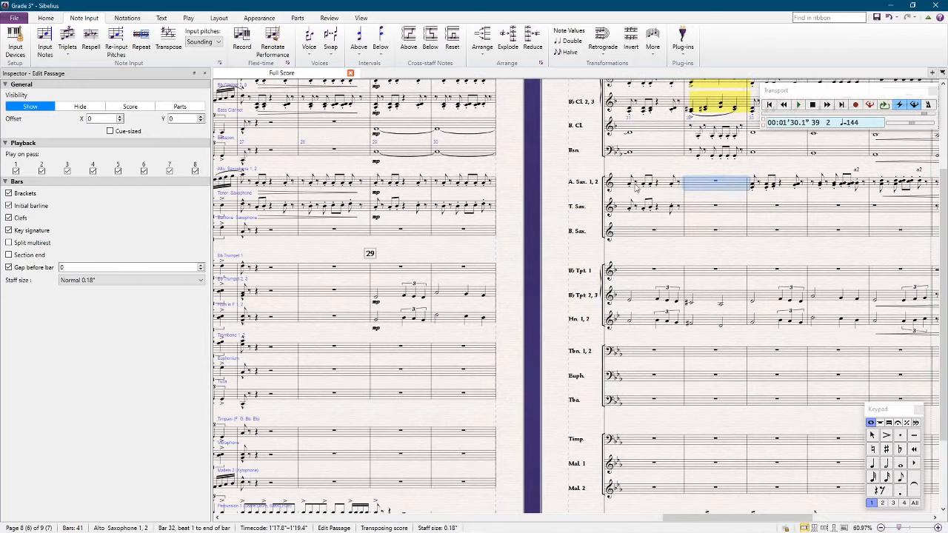
click(669, 208)
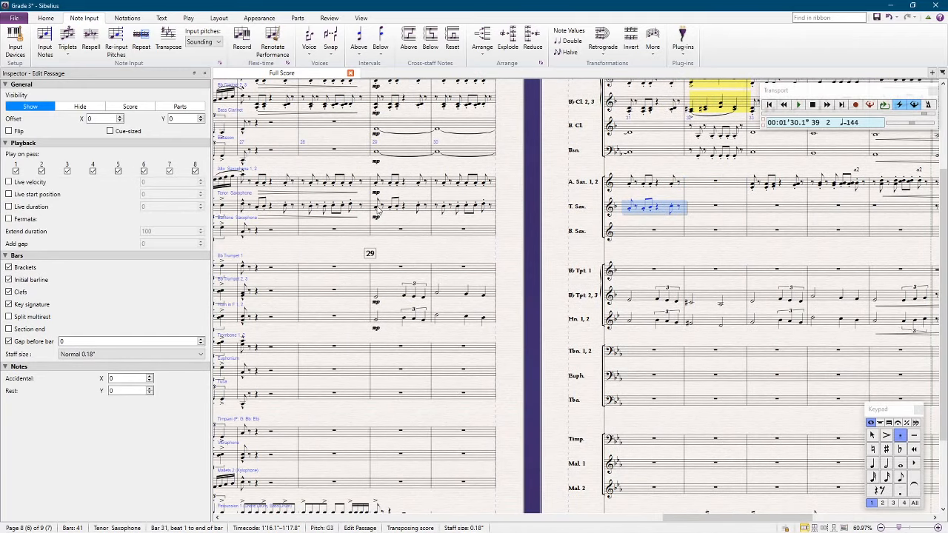
shift+click(377, 209)
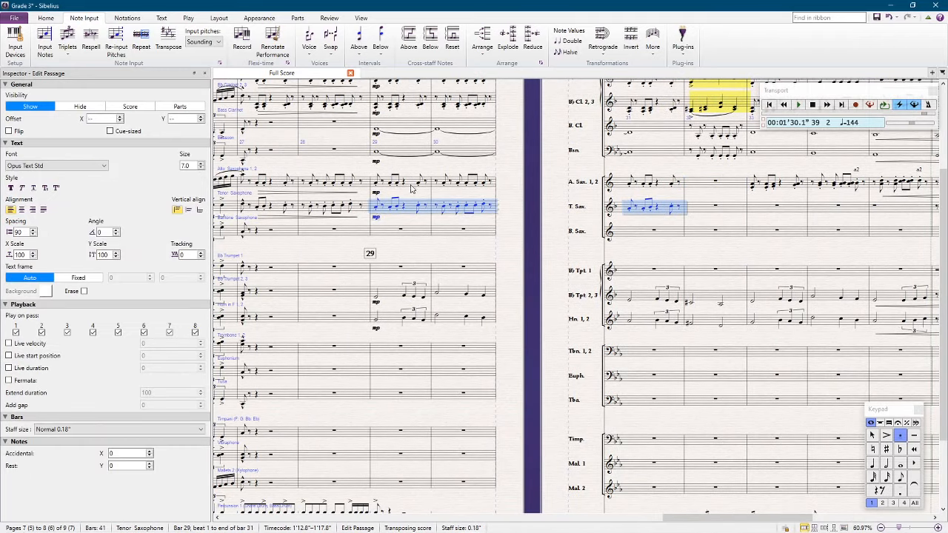
shift+click(412, 188)
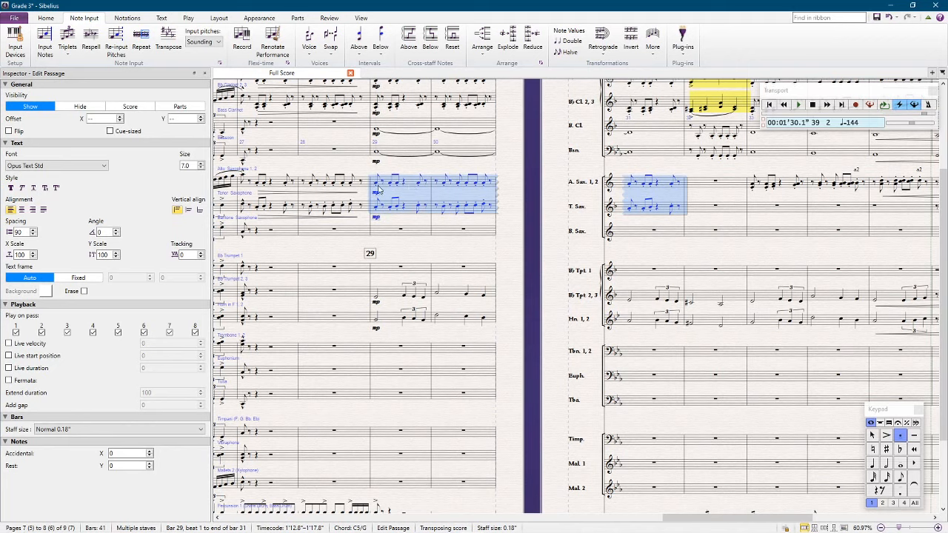
ctrl+click(412, 210)
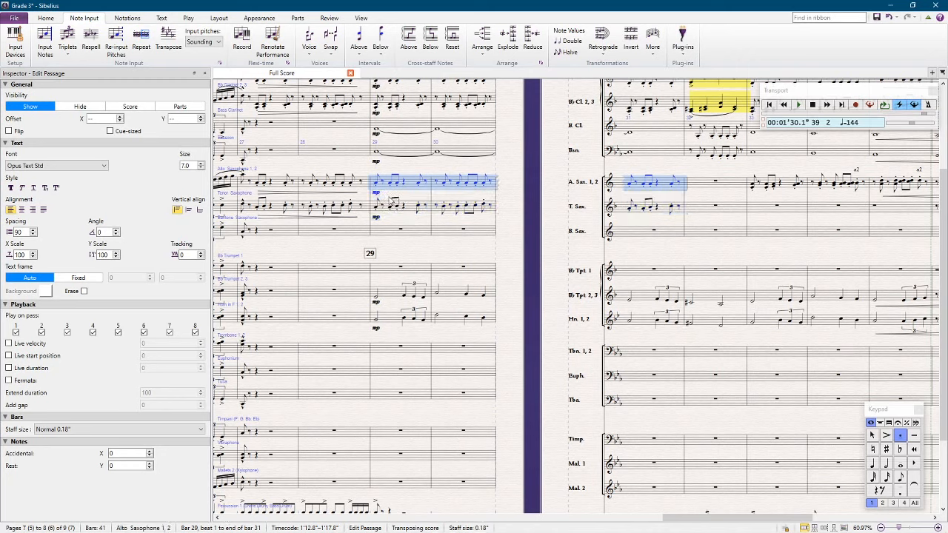
click(532, 39)
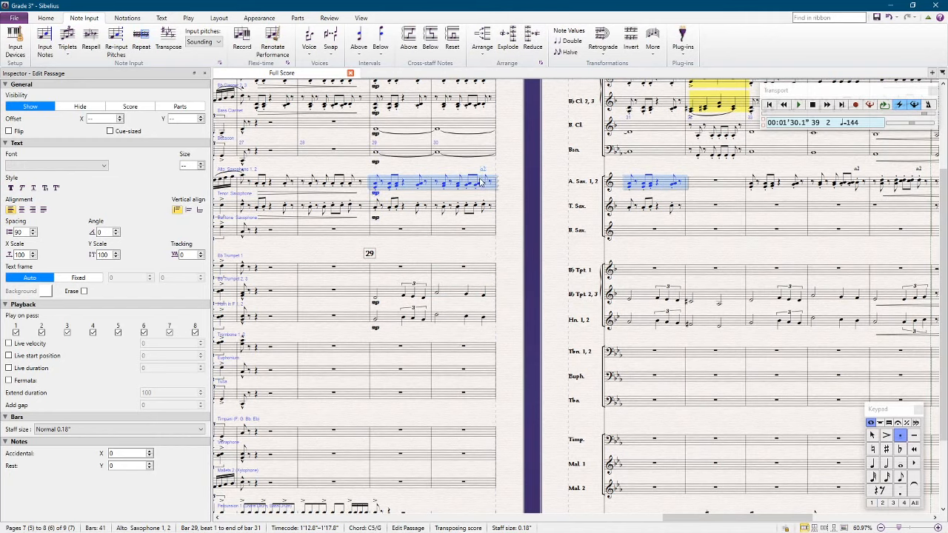
- Delete the a2 markings above the Alto Sax 1, 2 staff between bars 30 and 35
click(483, 171)
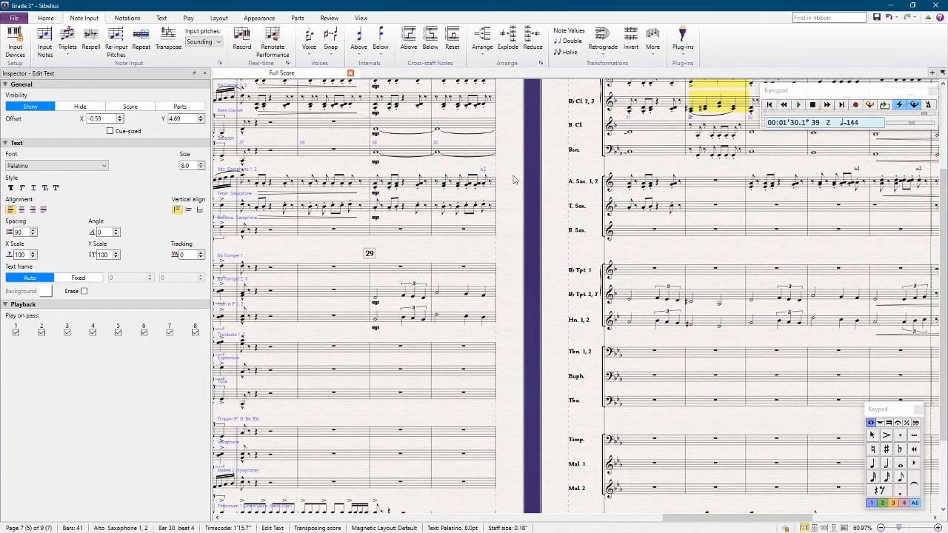
key(Delete)
click(860, 171)
key(Delete)
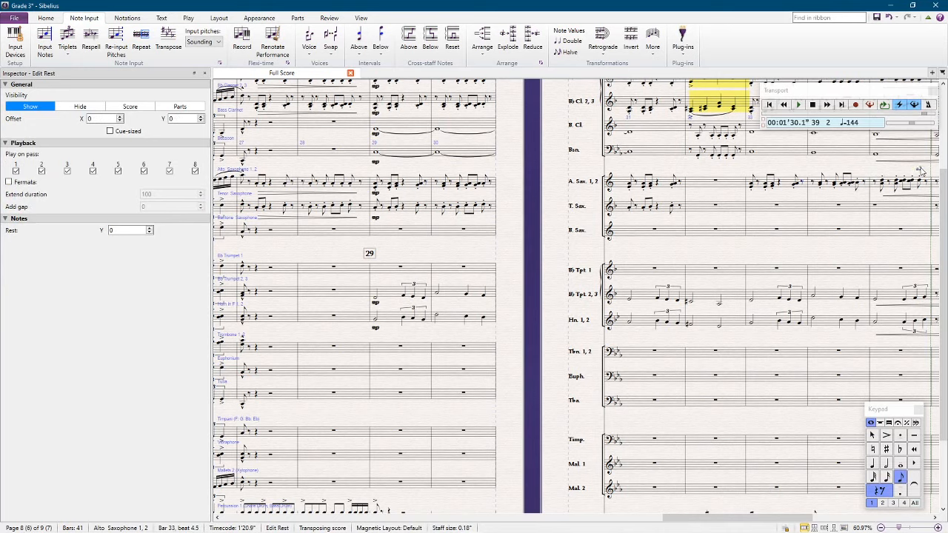
- Delete the Tenor Sax passage from bar 29 to bar 31
click(888, 208)
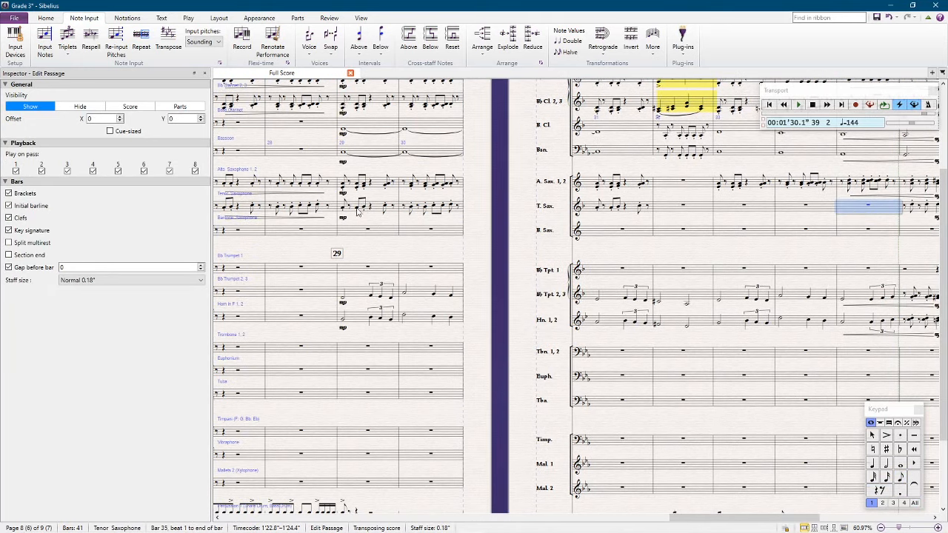
click(382, 210)
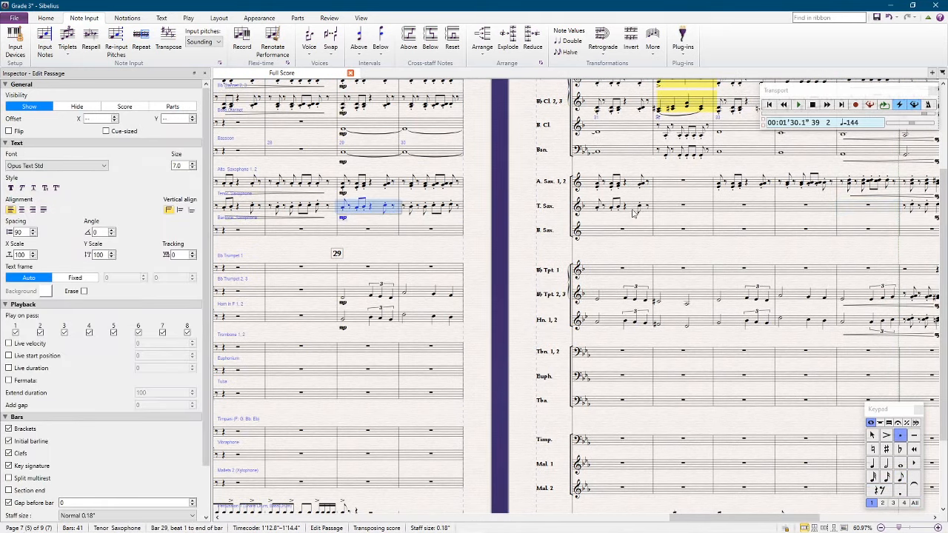
shift+click(637, 209)
- Move the Bb Trumpet 2, 3 passage of bars 29 to 35 onto the Tenor Sax staff, starting at bar 29
click(362, 295)
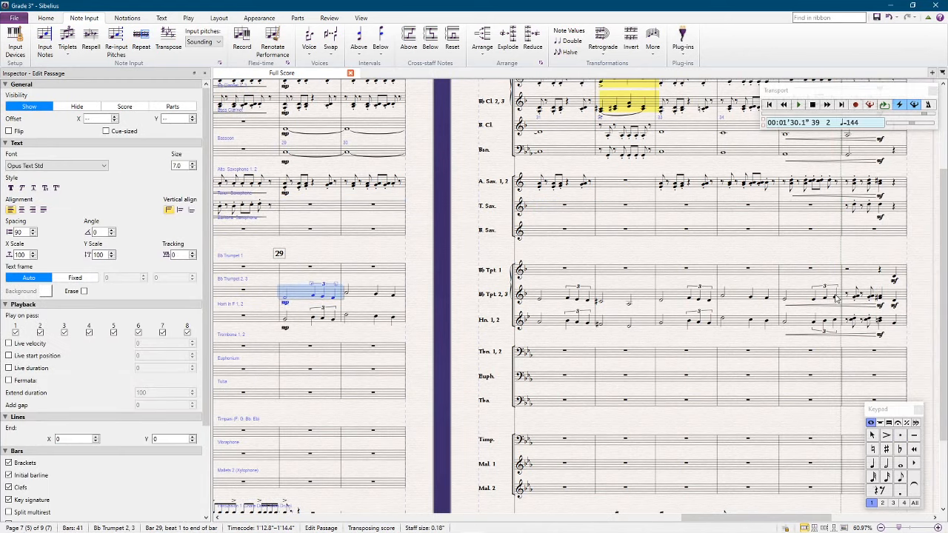
shift+click(835, 298)
key(ctrl+x)
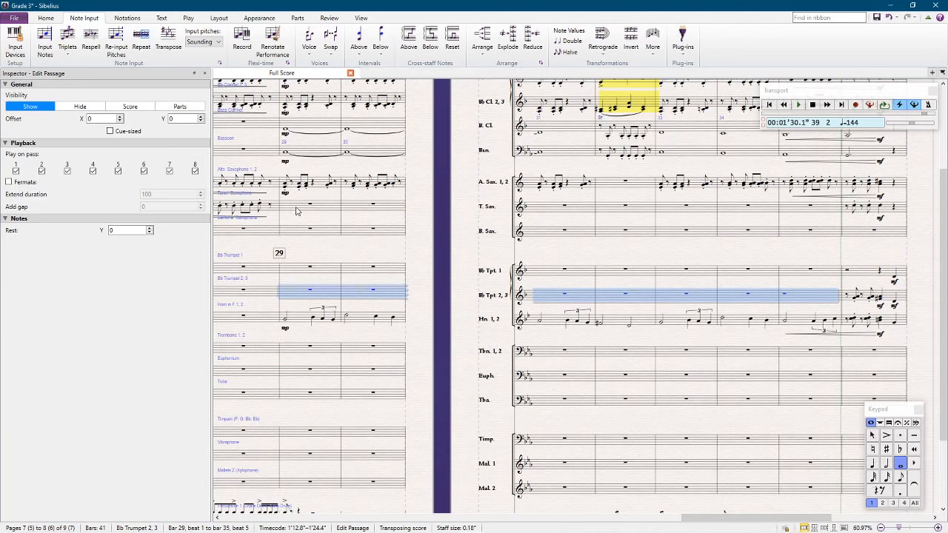
click(296, 210)
key(ctrl+v)
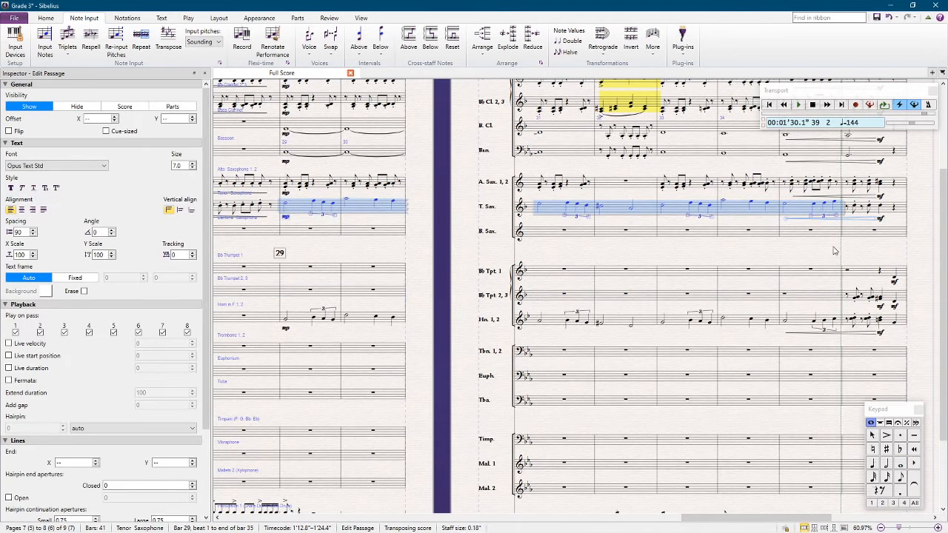
- Raise the Tenor Sax notes in bar 36 to match the register of the Horn 1, 2 notes
click(855, 321)
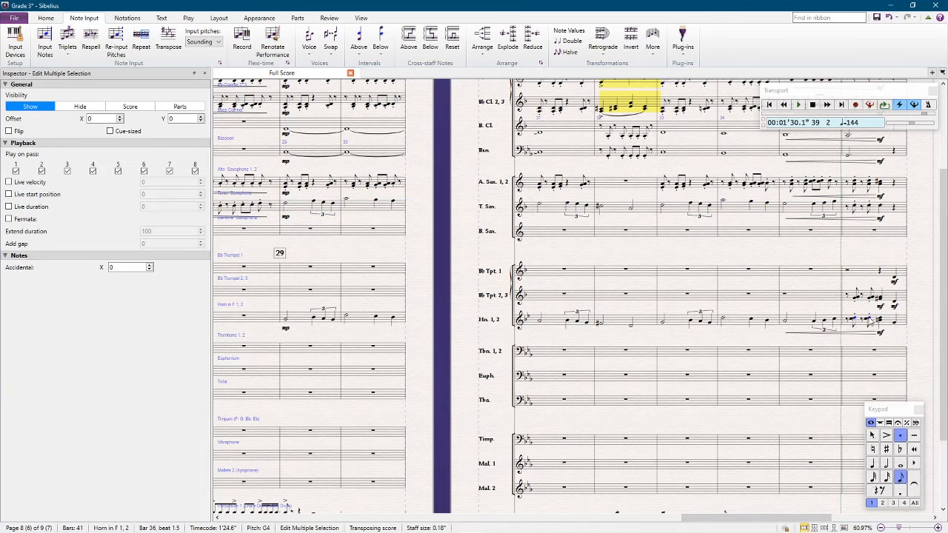
click(855, 210)
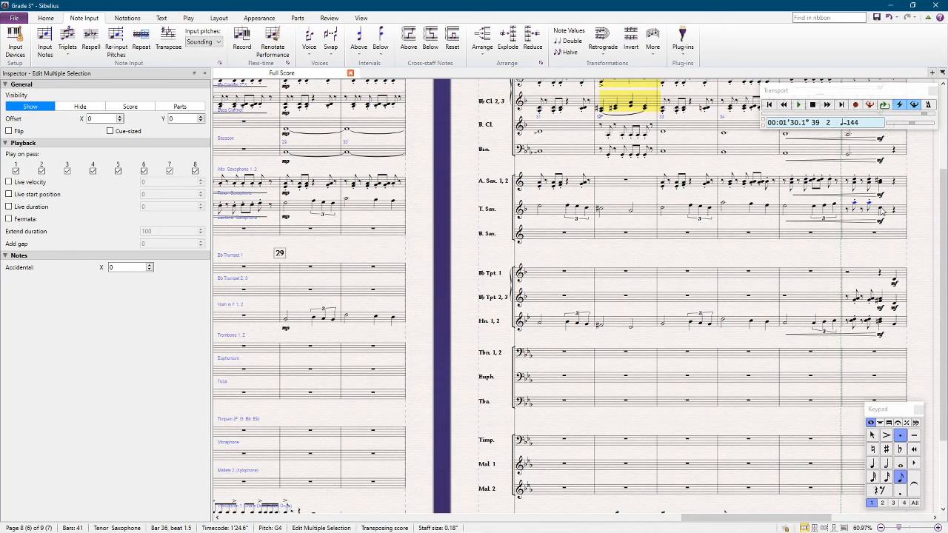
key(Right)
key(Right)
key(Right)
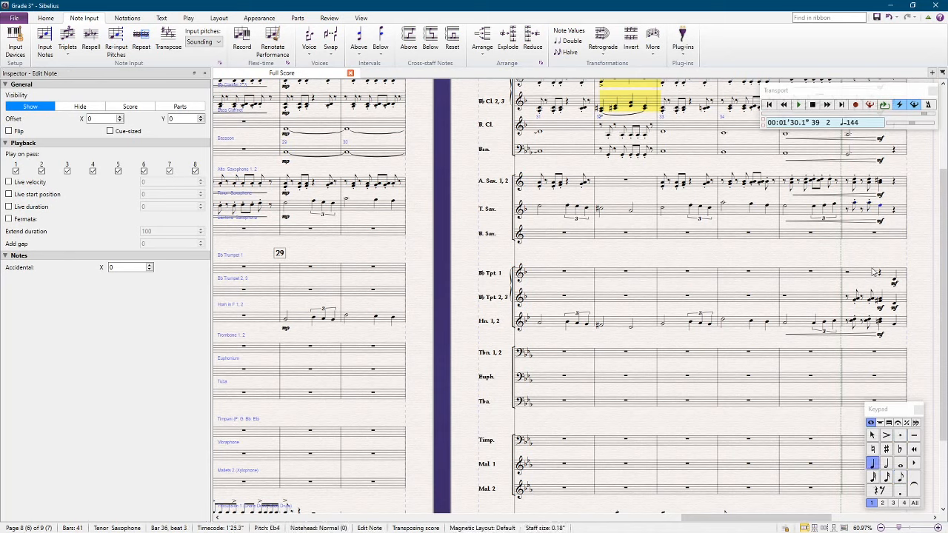
- Delete the Bb Trumpet 2, 3 music from bar 35 to bar 36, keeping the beat 4 entry, and save the score
click(878, 303)
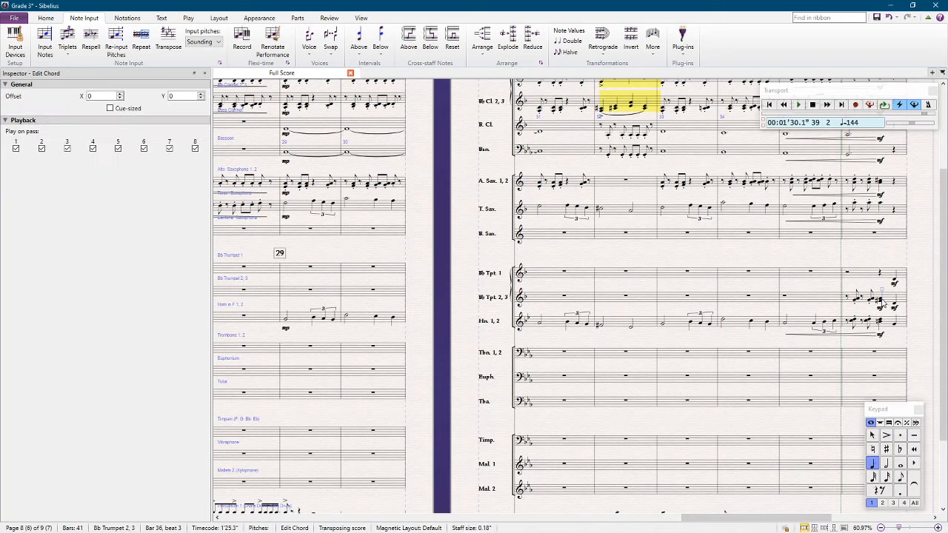
shift+click(847, 300)
shift+click(799, 300)
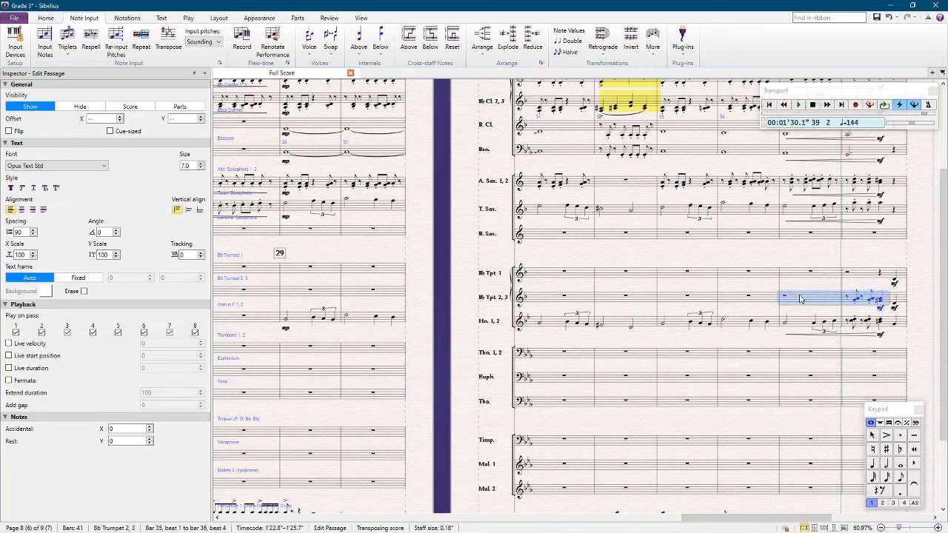
key(Delete)
key(Escape)
key(ctrl+s)
- Delete the highlighted bar 32 music on the Bb Clarinet 1 and Bb Clarinet 2, 3 staves
scroll(696, 342, down, 3)
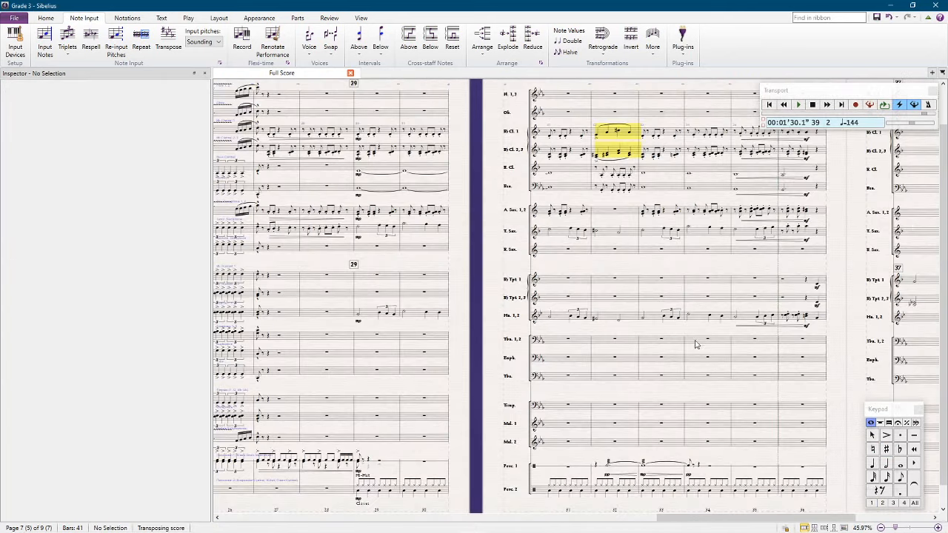
scroll(644, 229, up, 1)
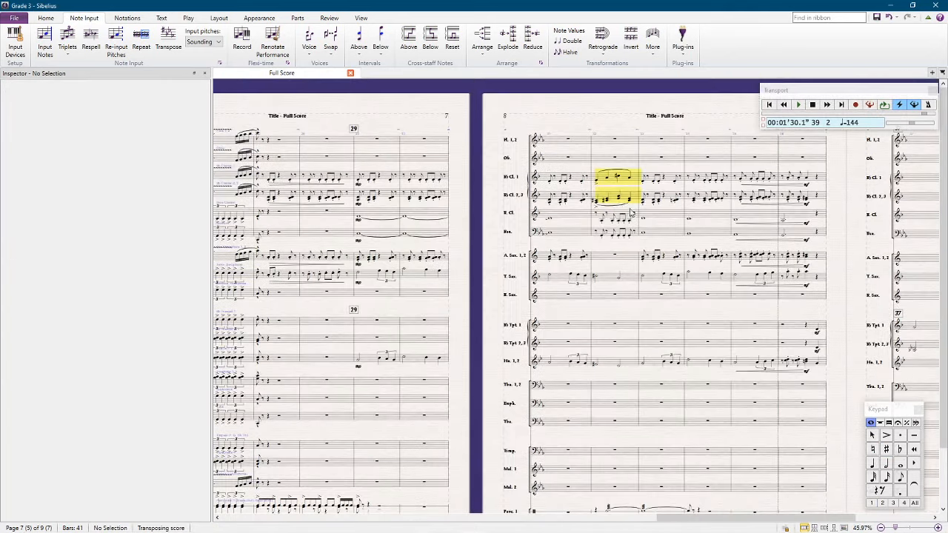
click(605, 179)
shift+click(620, 200)
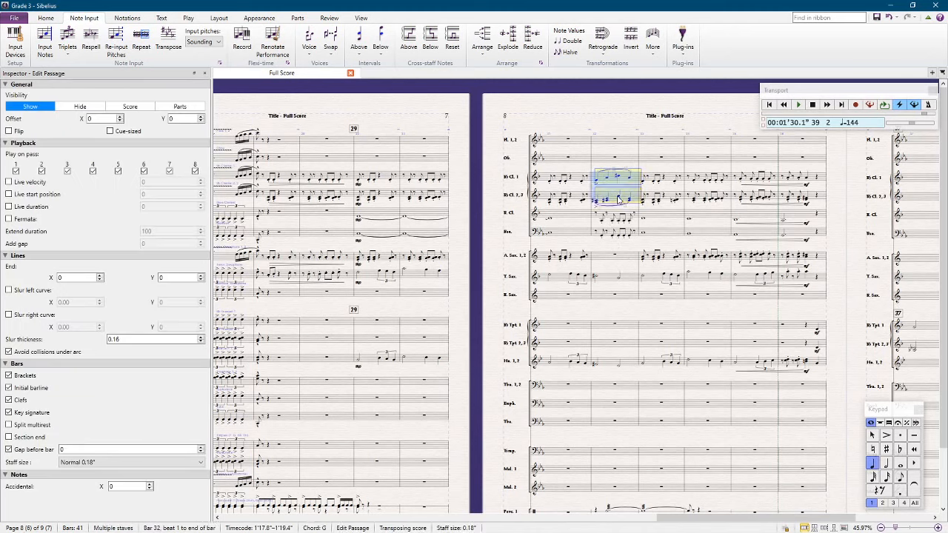
key(Delete)
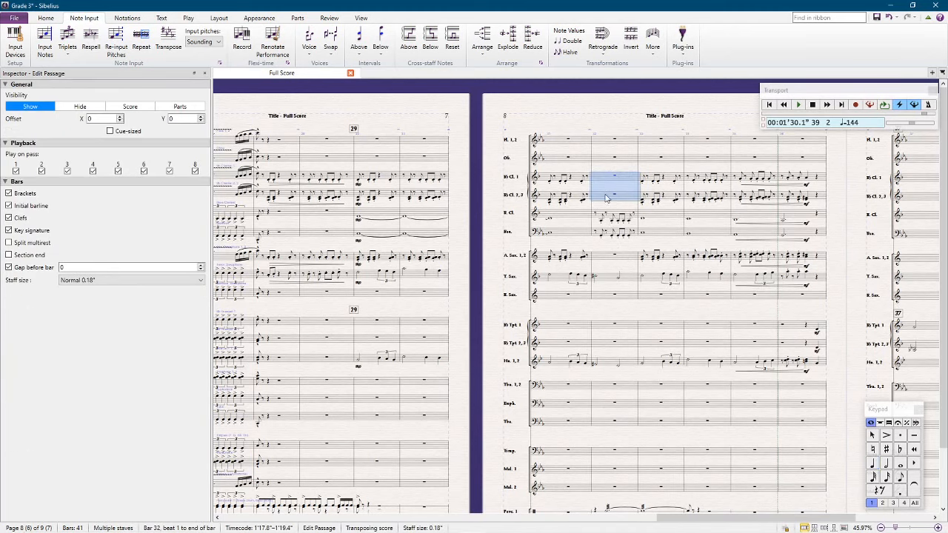
- Play back the score from bar 29 to hear the revised passage
click(365, 144)
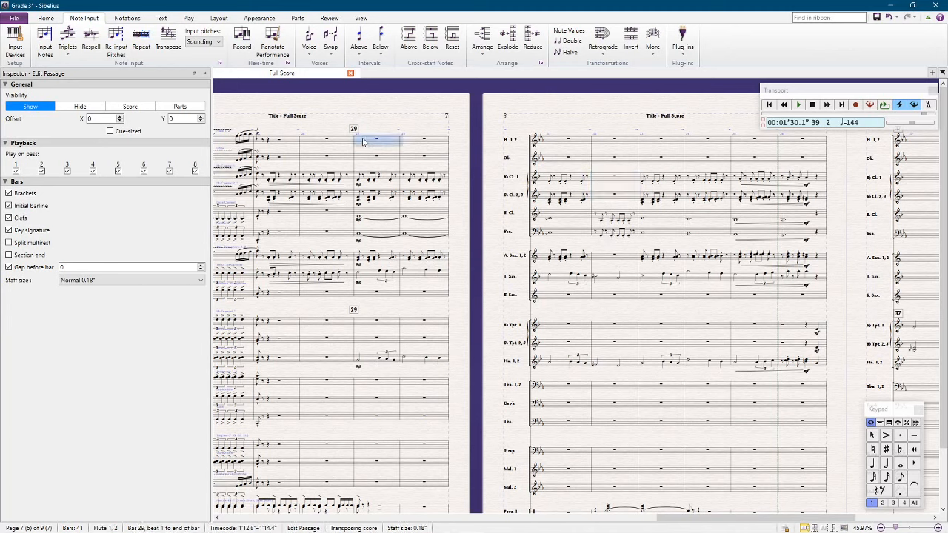
click(415, 111)
key(space)
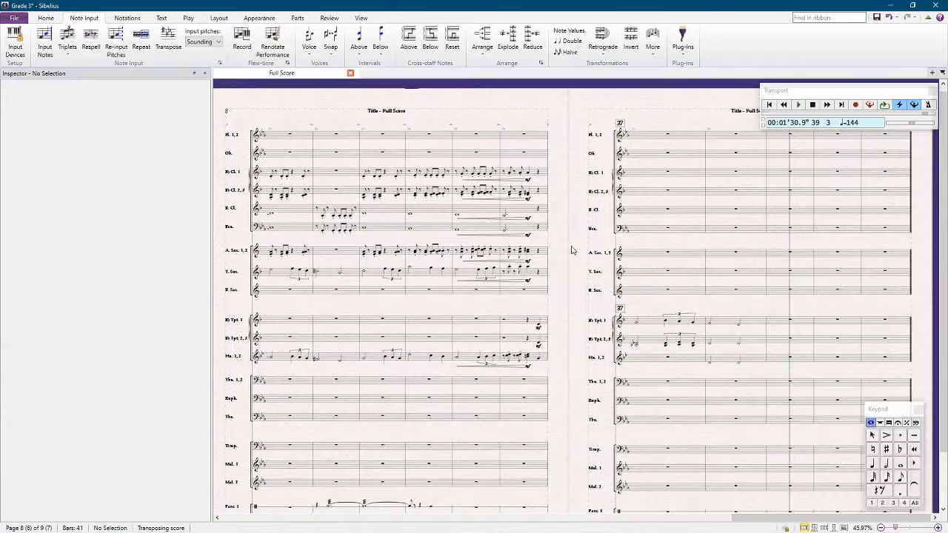
- Enter a quarter note E, a half note C sharp and a quarter note C sharp in bar 32 of the Bb Clarinet 1 staff
scroll(579, 248, up, 4)
scroll(576, 254, left, 8)
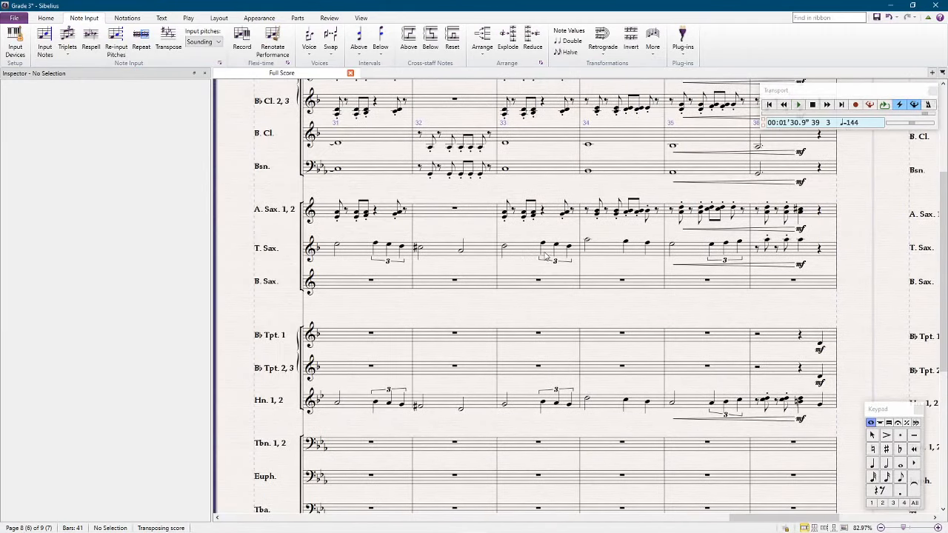
scroll(518, 255, up, 3)
scroll(454, 259, up, 1)
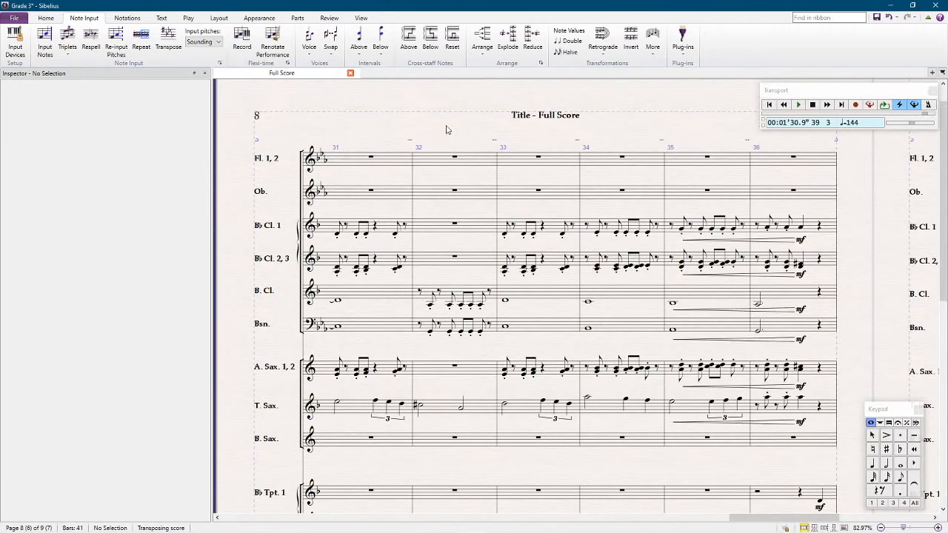
key(n)
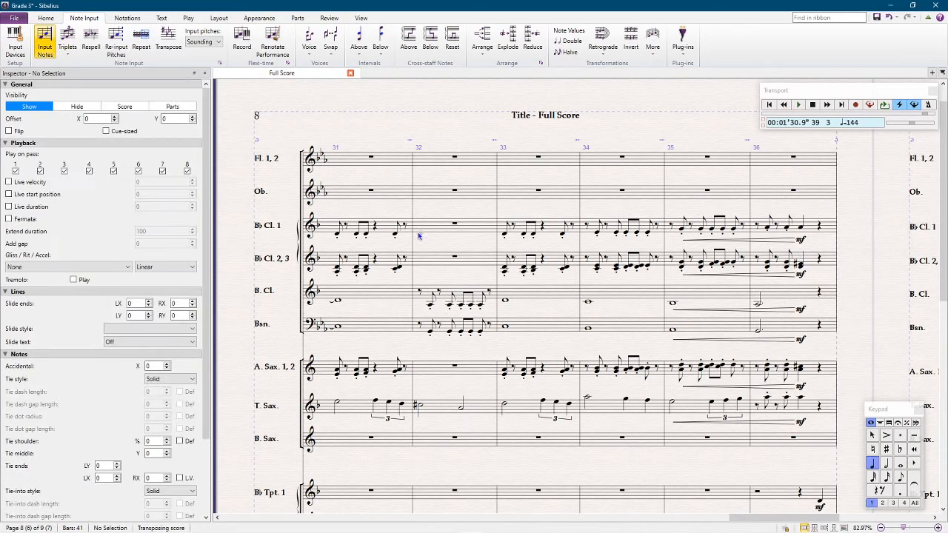
click(426, 233)
key(KP_5)
key(KP_8)
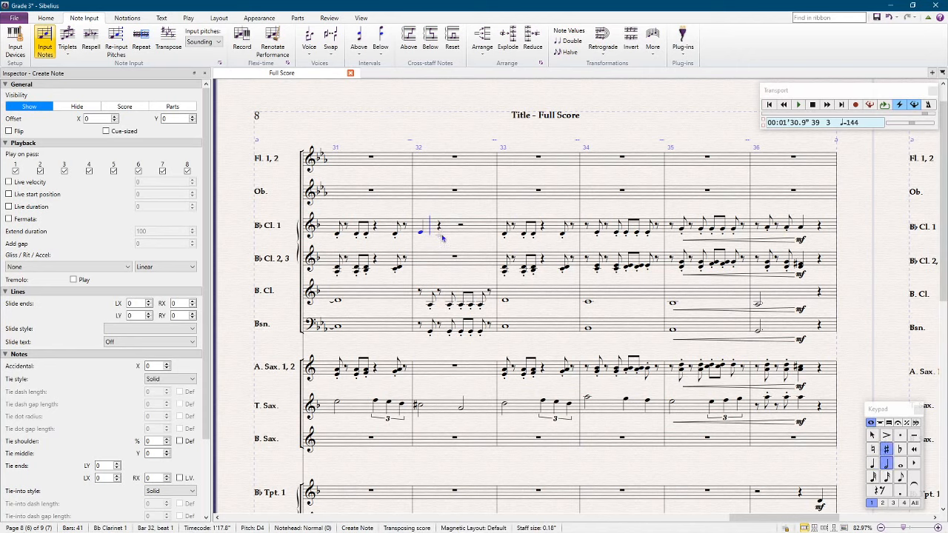
click(442, 236)
key(KP_4)
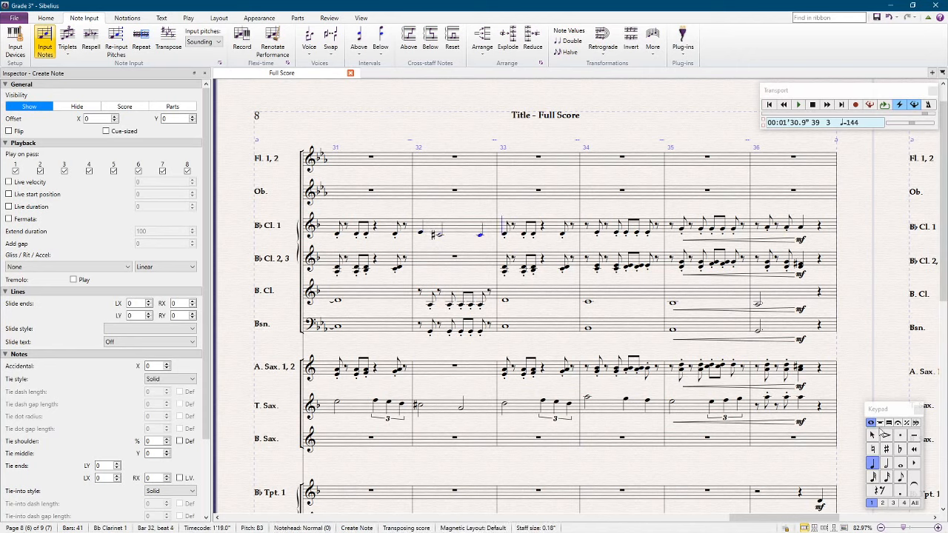
key(Escape)
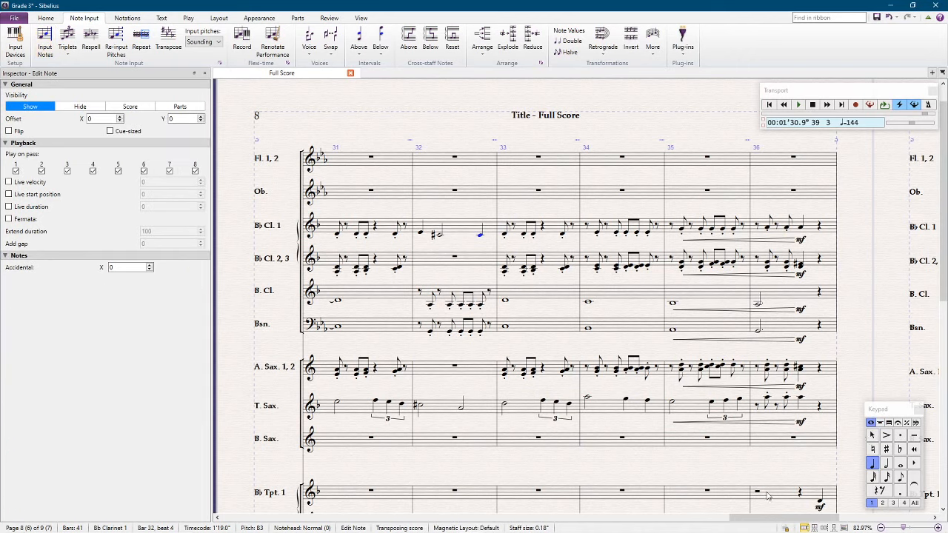
- Copy bar 32 of Bb Clarinet 1 to the Bb Clarinet 2, 3 staff and lower its notes to C sharp, A and A
click(465, 226)
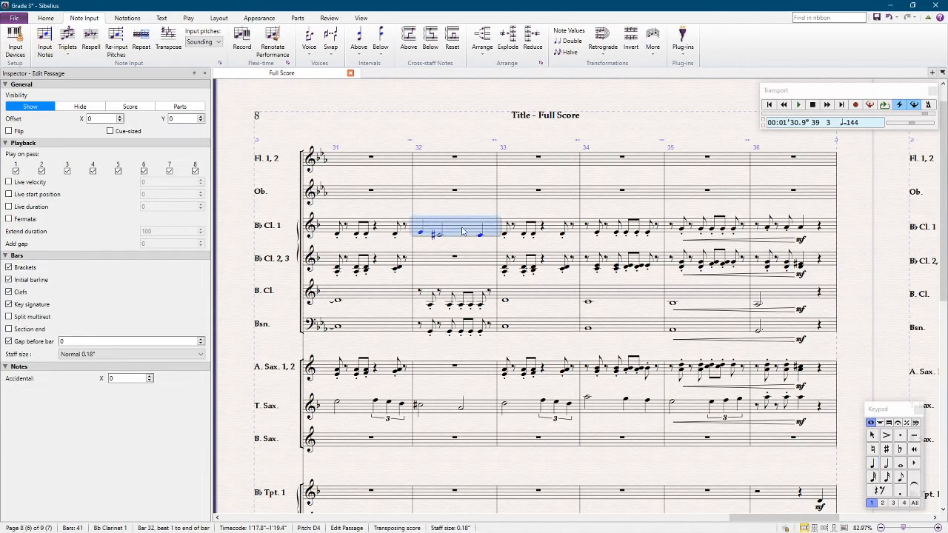
click(443, 267)
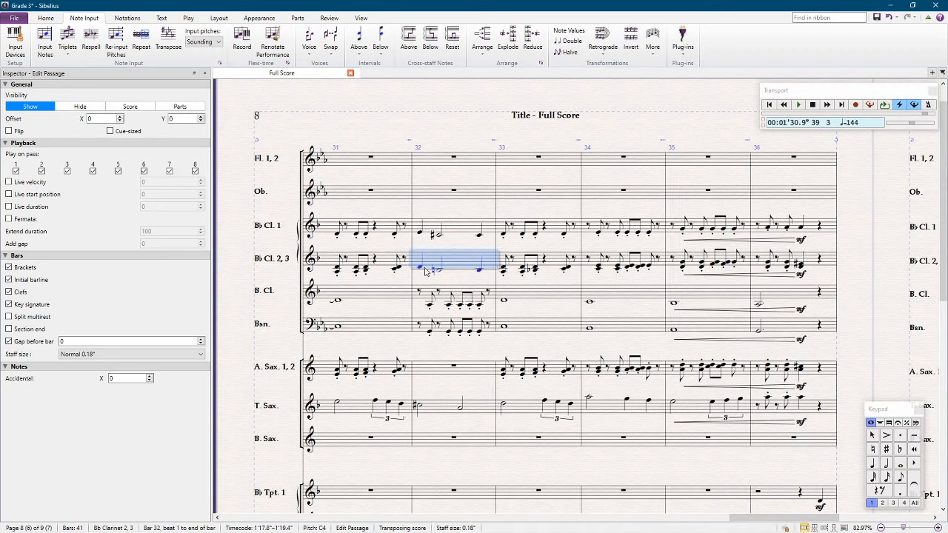
click(433, 273)
key(Left)
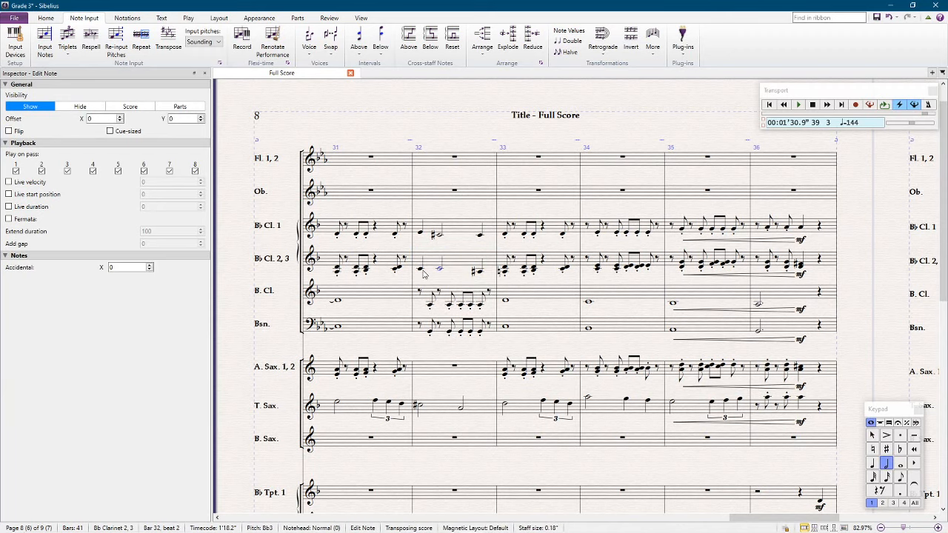
key(Right)
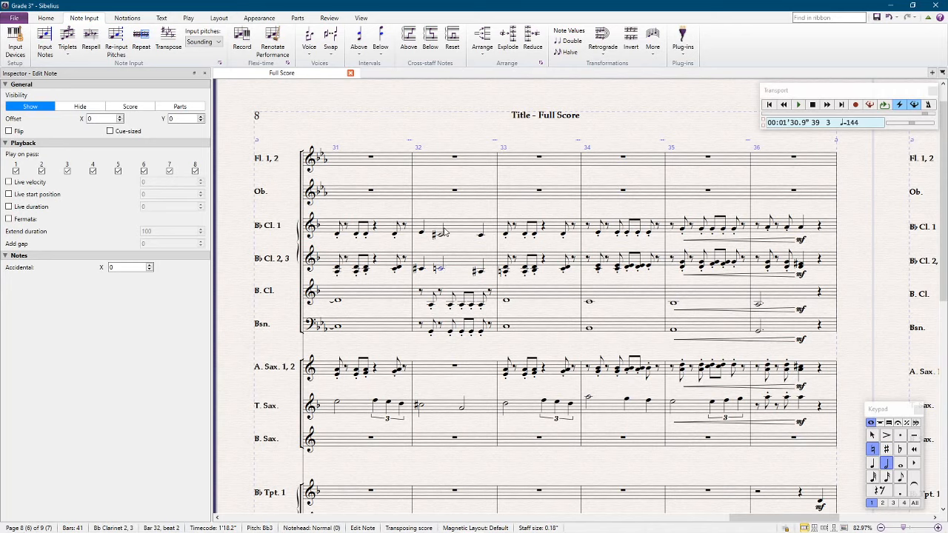
click(441, 235)
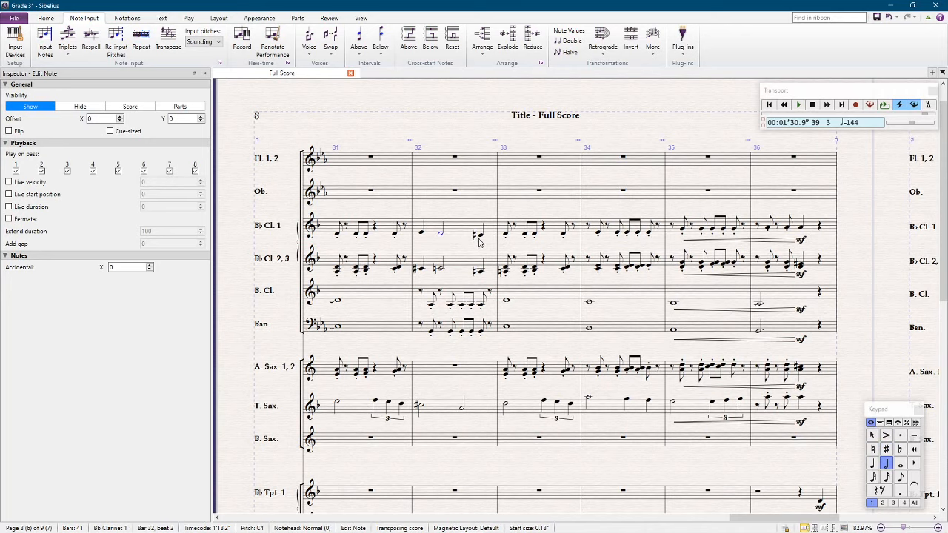
scroll(474, 293, down, 3)
scroll(474, 293, up, 3)
click(444, 236)
shift+click(487, 266)
scroll(482, 271, down, 2)
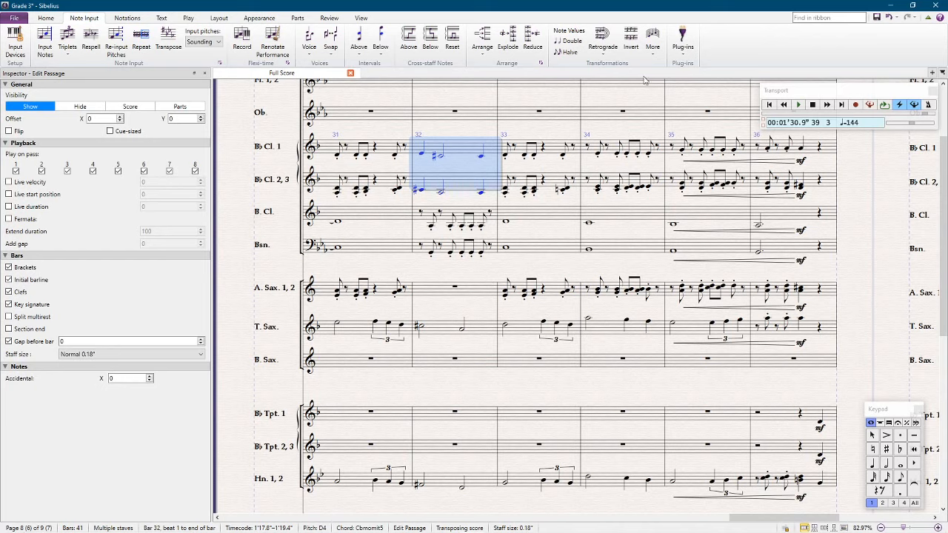
- Play back the score from bar 31 to hear the new bar 32 clarinet parts
click(470, 97)
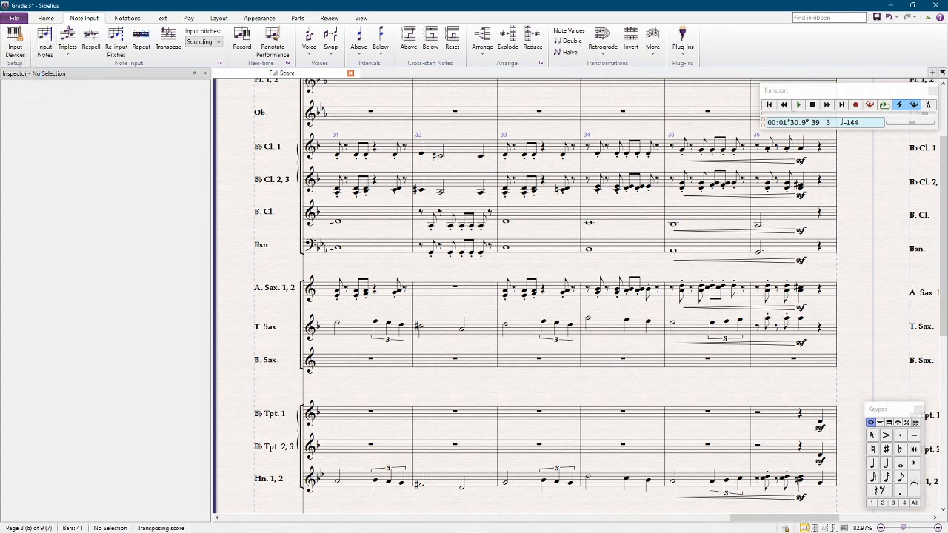
drag(240, 172, 236, 181)
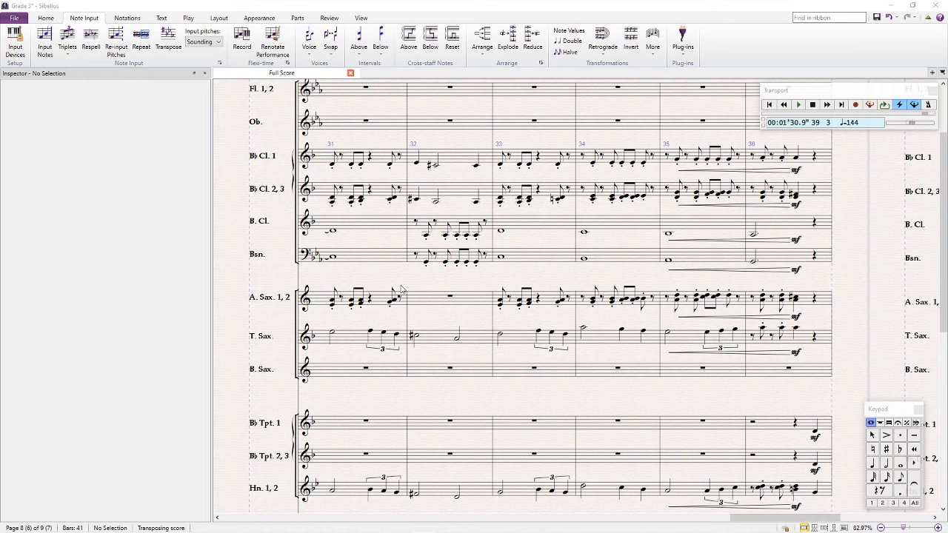
click(385, 301)
key(space)
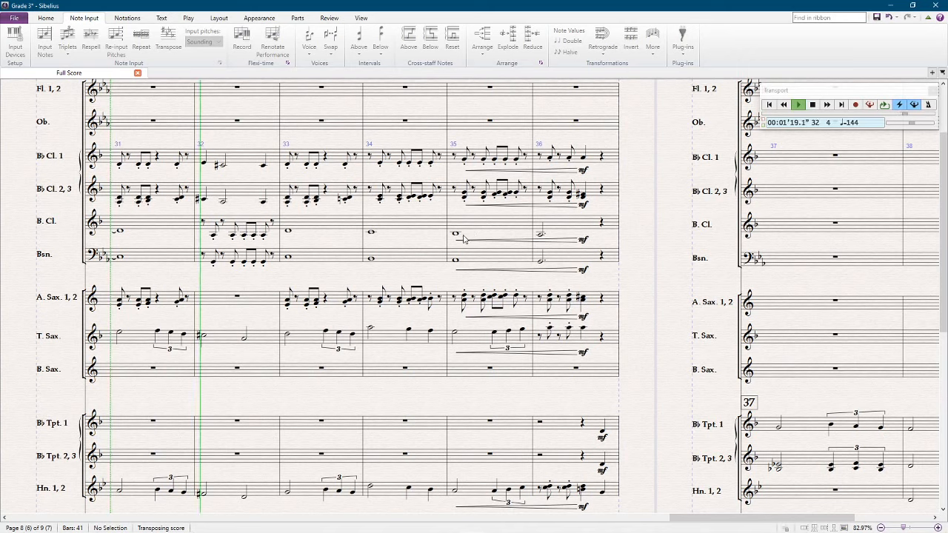
key(XF86AudioLowerVolume)
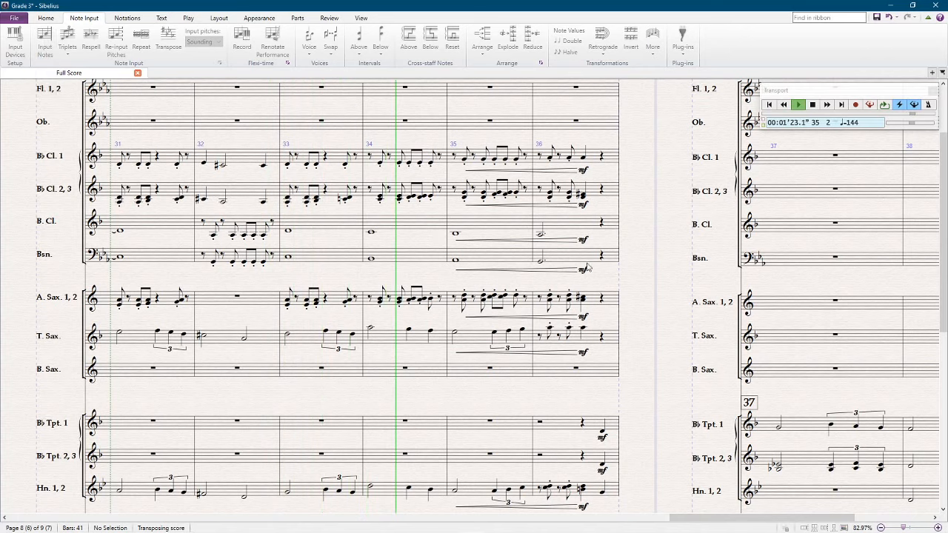
key(space)
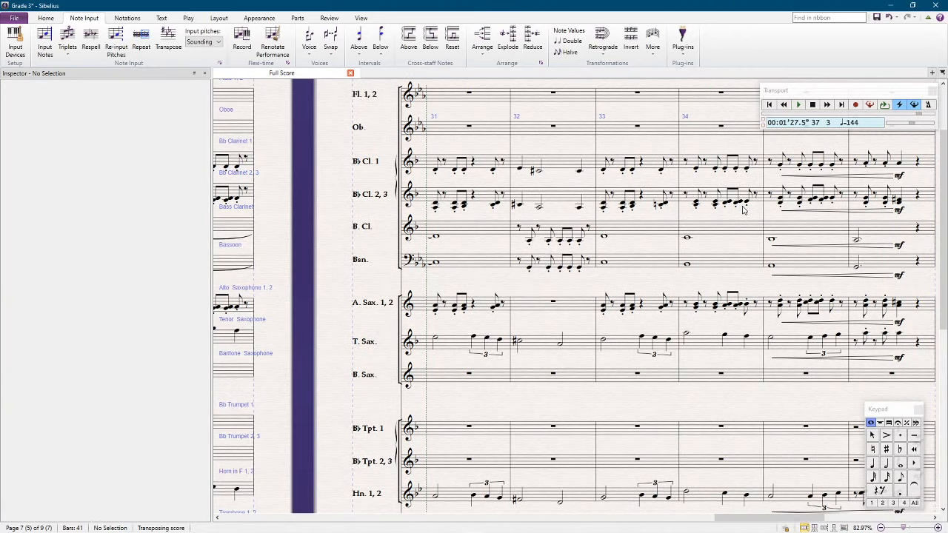
- Reduce the bar 32 music of Bb Clarinet 1 and Bb Clarinet 2, 3 onto the Alto Saxophone 1, 2 staff
scroll(402, 177, down, 3)
scroll(423, 222, down, 3)
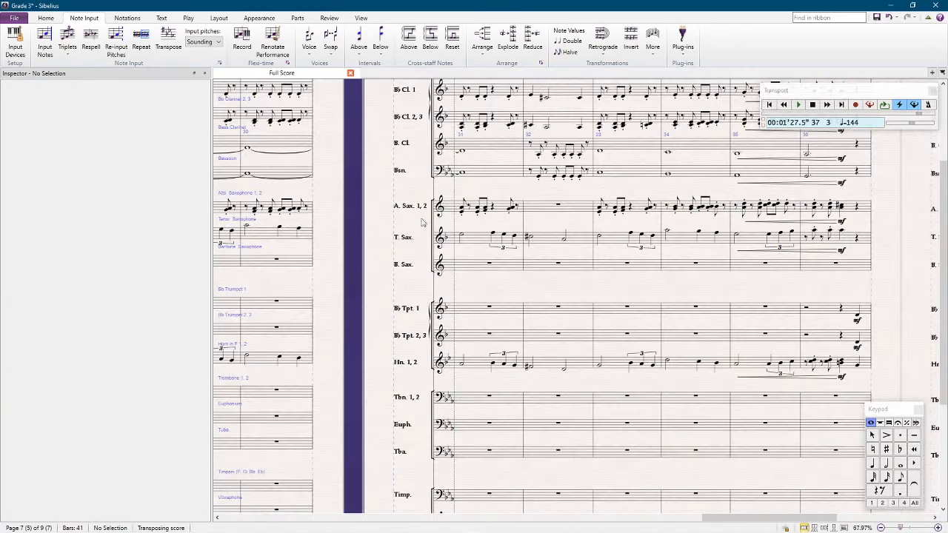
scroll(417, 230, up, 3)
scroll(407, 245, left, 13)
scroll(394, 255, right, 11)
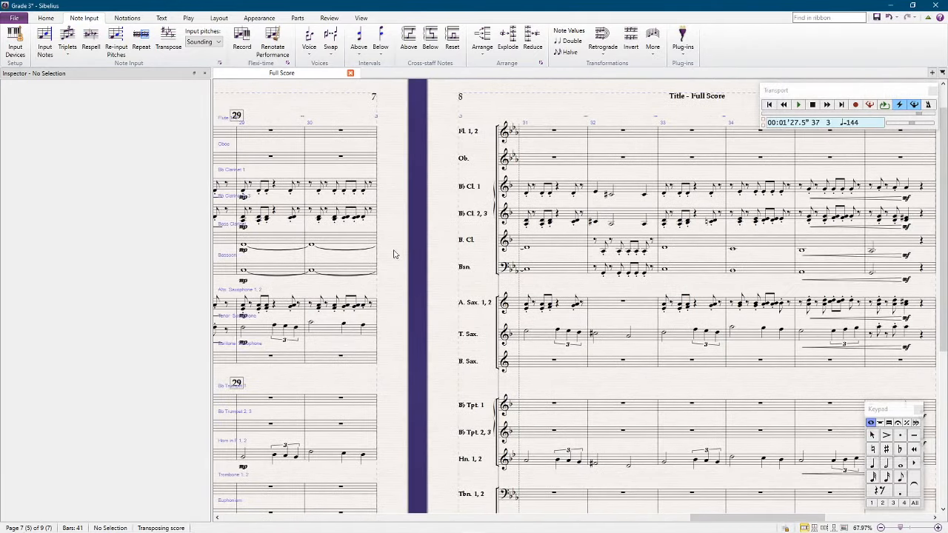
scroll(394, 254, right, 3)
click(437, 192)
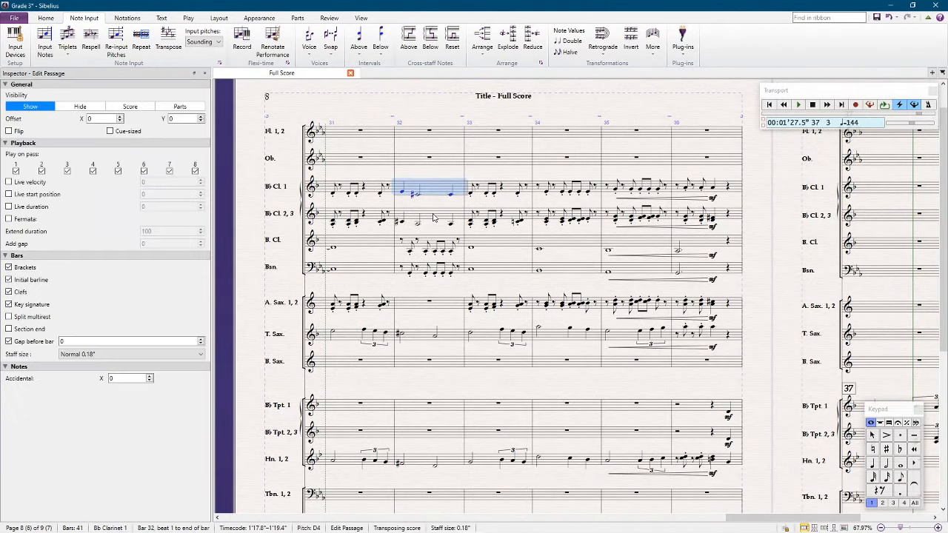
shift+click(434, 218)
click(407, 302)
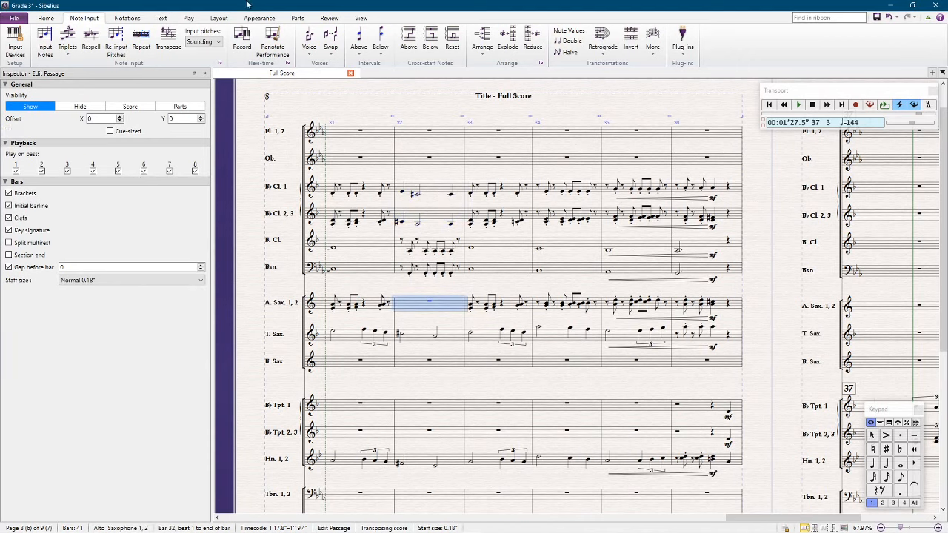
click(532, 39)
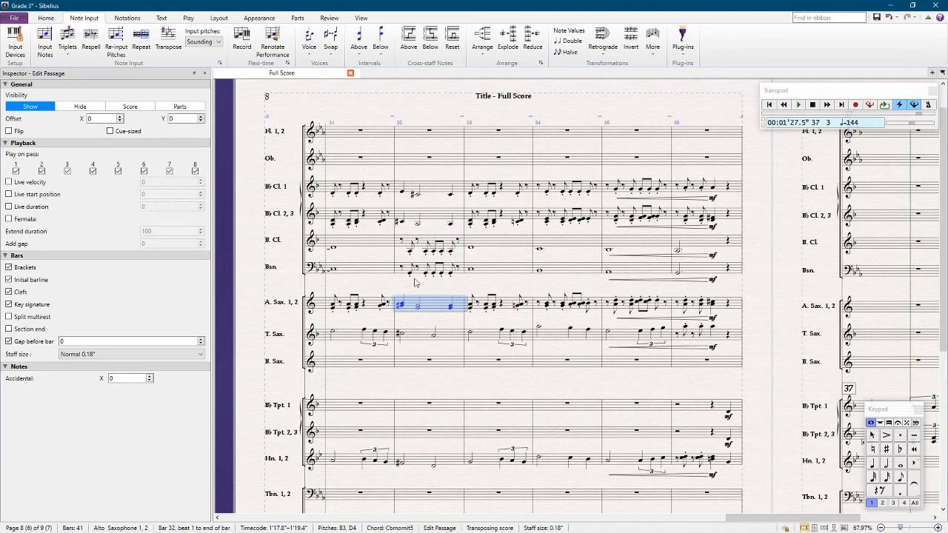
- Revoice the Alto Saxophone 1, 2 chords in bar 32, moving the beat 2 and beat 4 chords higher
click(404, 308)
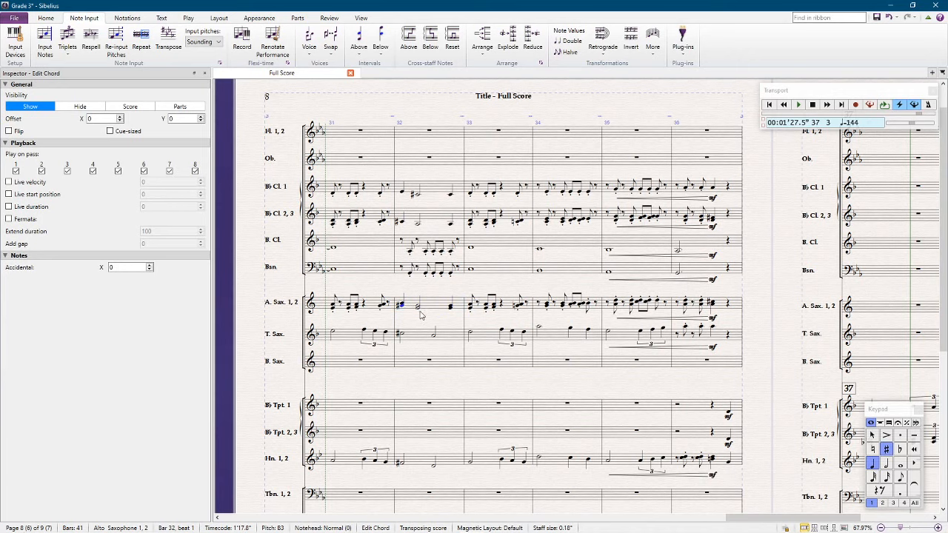
click(417, 307)
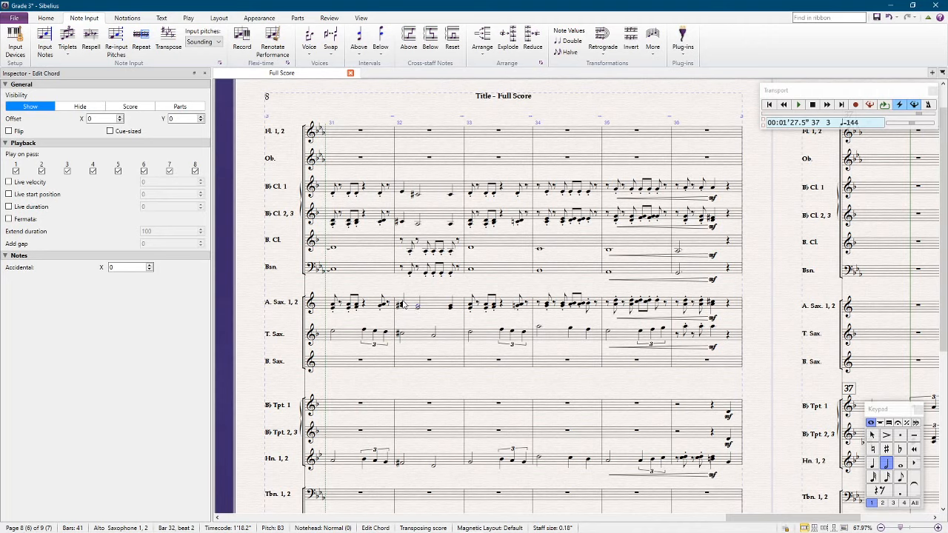
click(403, 305)
key(ctrl+Down)
click(417, 307)
key(ctrl+Up)
click(451, 308)
key(ctrl+Up)
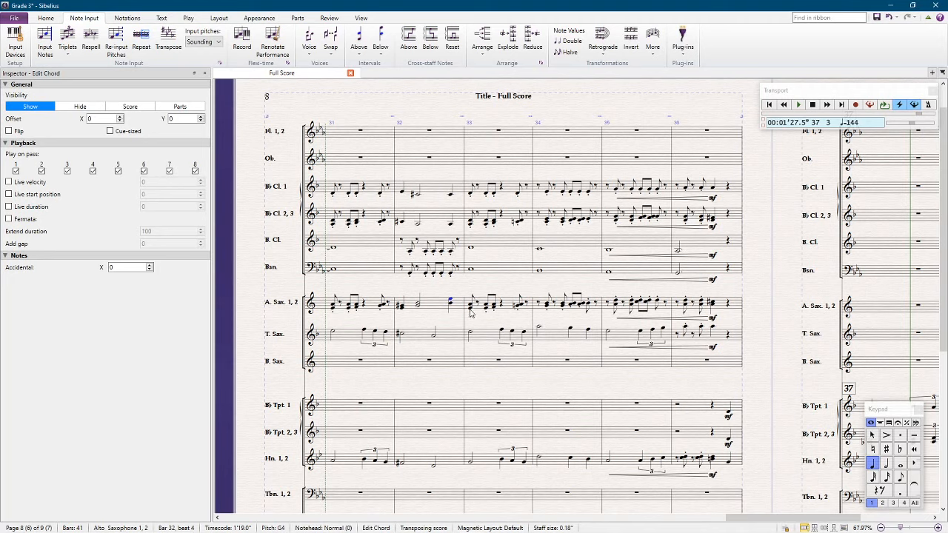
- Slur beat 1 to beat 2 in bar 32 of both clarinet staves and the alto saxophones, and save the score
click(429, 188)
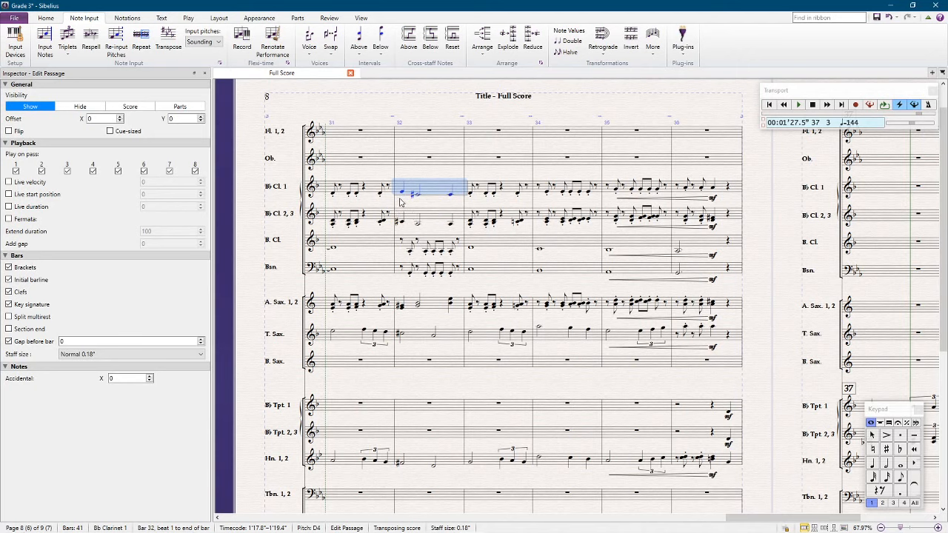
shift+click(420, 224)
key(s)
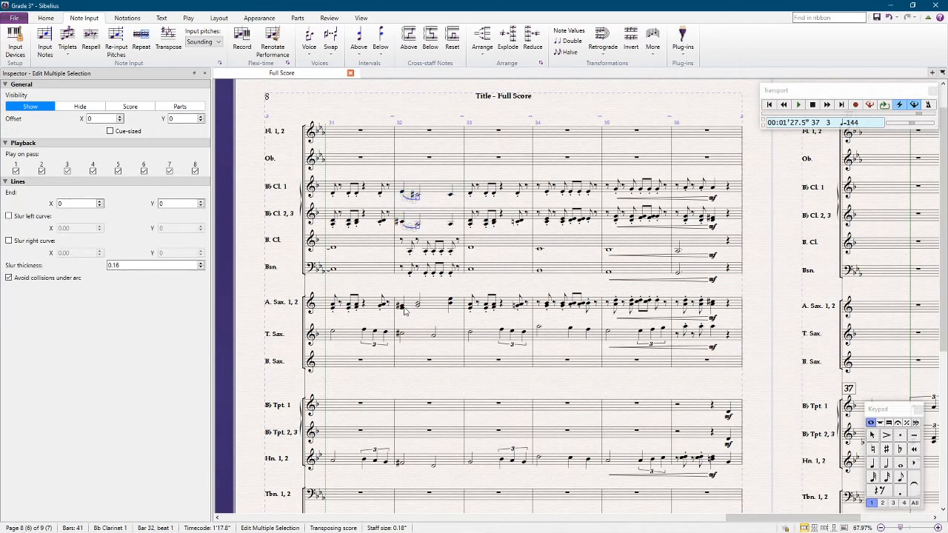
key(ctrl+s)
key(Escape)
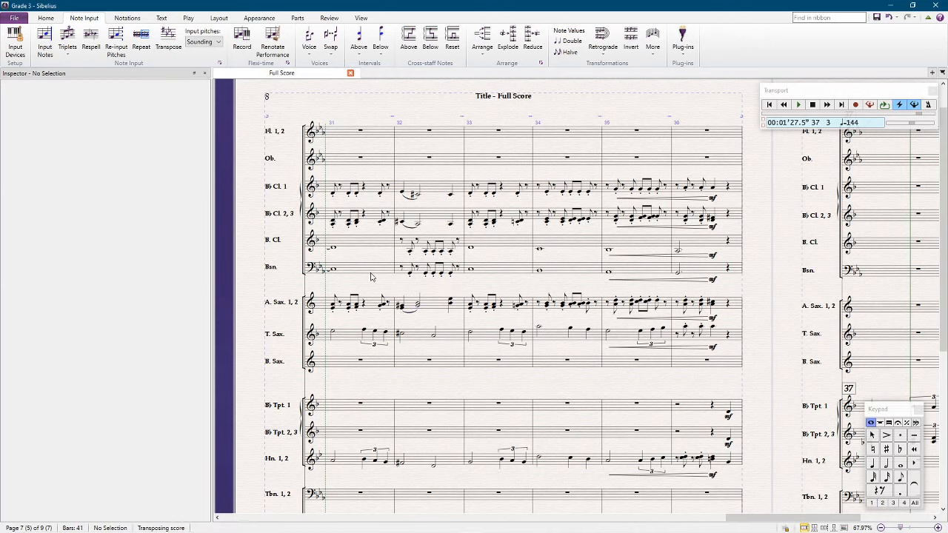
- Play back the woodwind staves from bar 31 to check the slurred bar 32 passage
click(357, 269)
key(Escape)
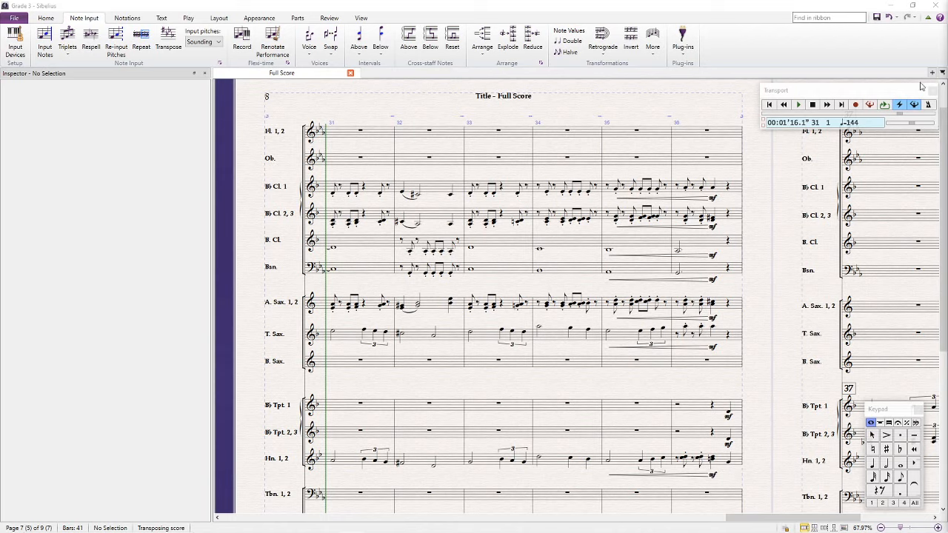
click(356, 130)
shift+click(418, 363)
key(p)
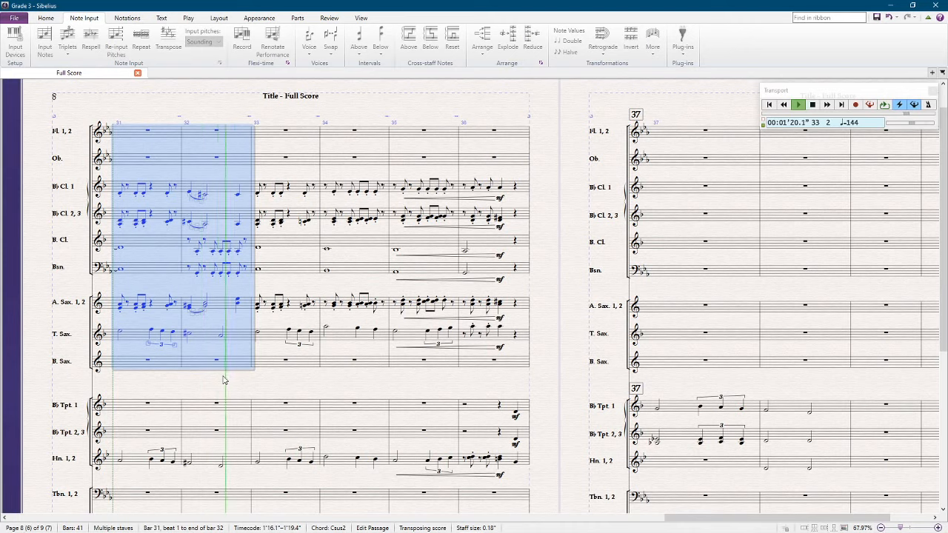
key(Escape)
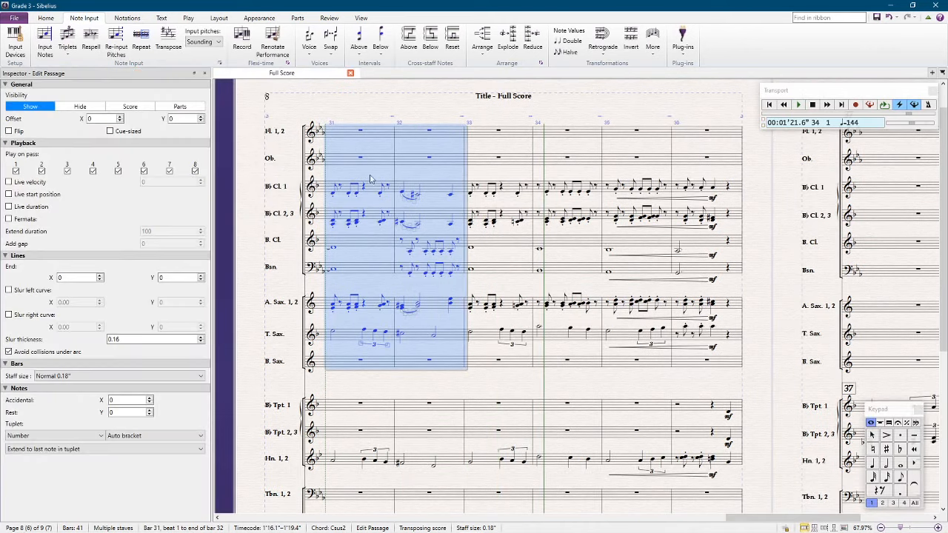
key(Escape)
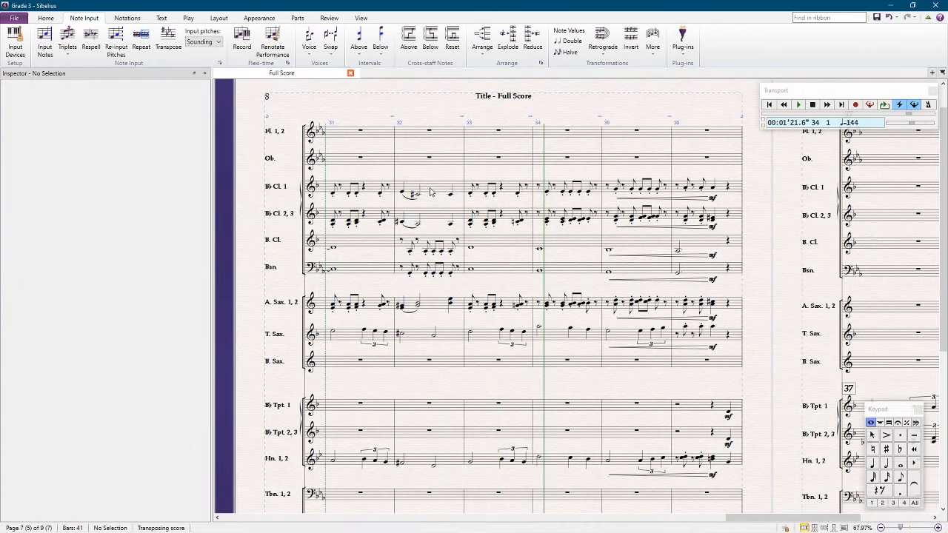
- Copy the Alto Saxophone 1, 2 music in bar 32 to the Flute 1, 2 staff and transpose it up a perfect octave
click(437, 304)
click(405, 158)
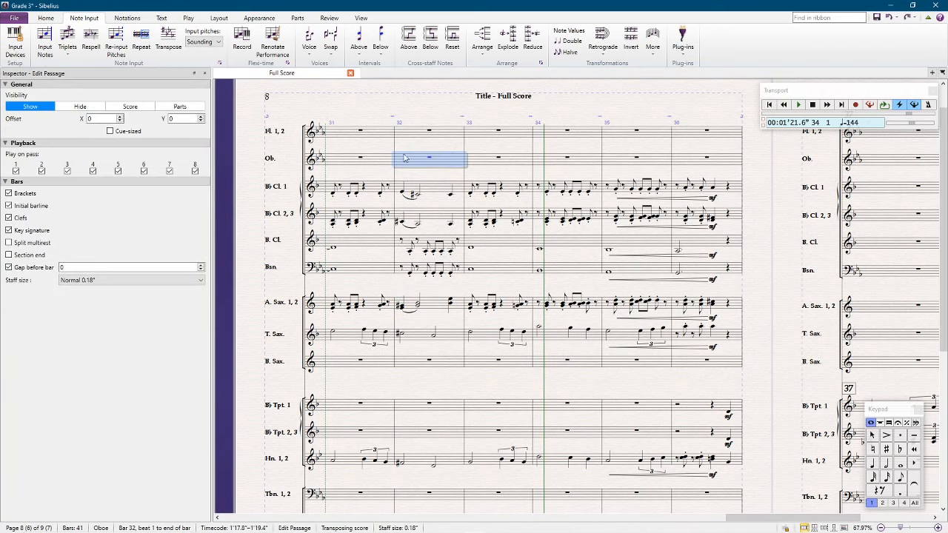
click(409, 133)
key(ctrl+v)
key(shift+t)
click(409, 240)
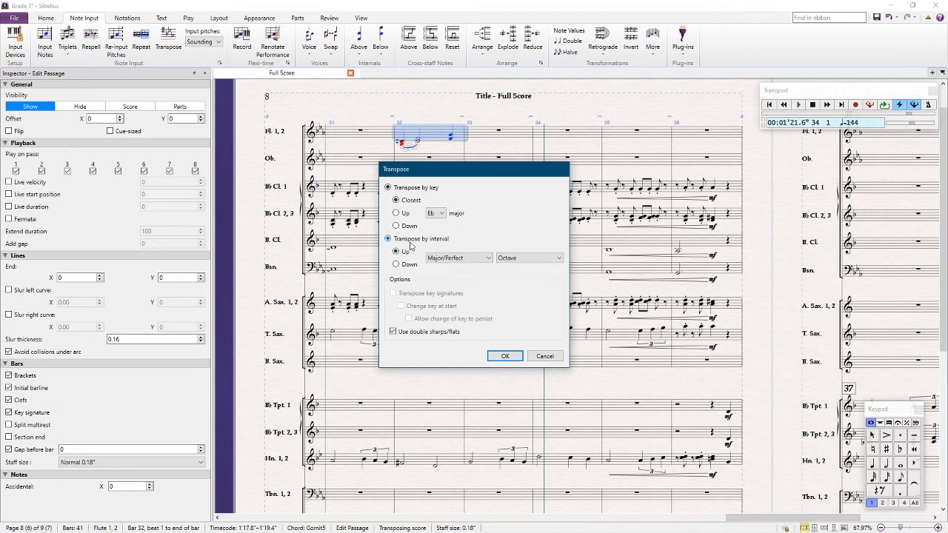
key(Return)
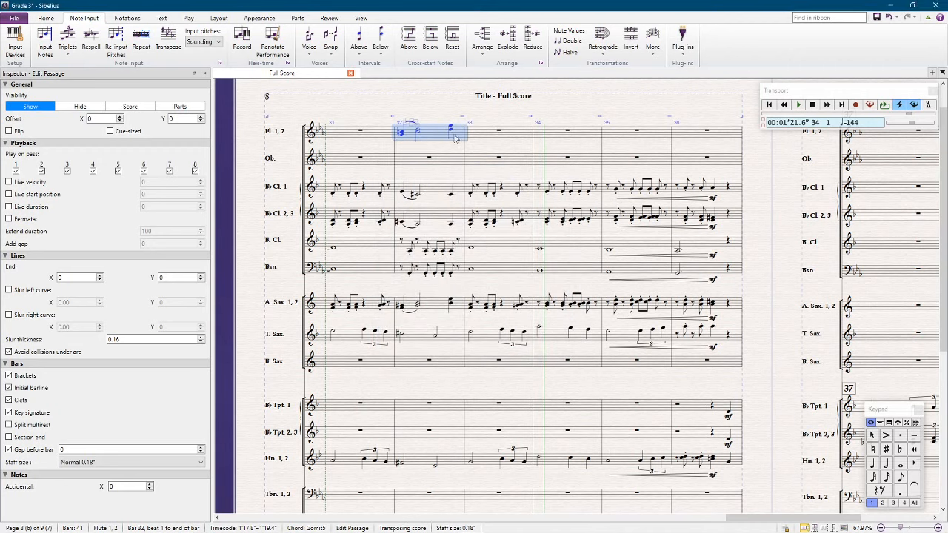
click(470, 193)
key(ctrl)
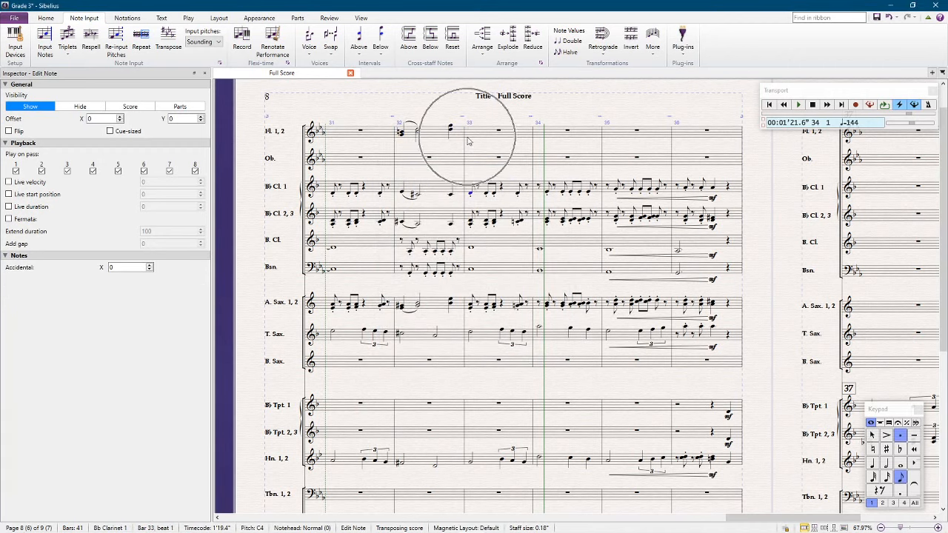
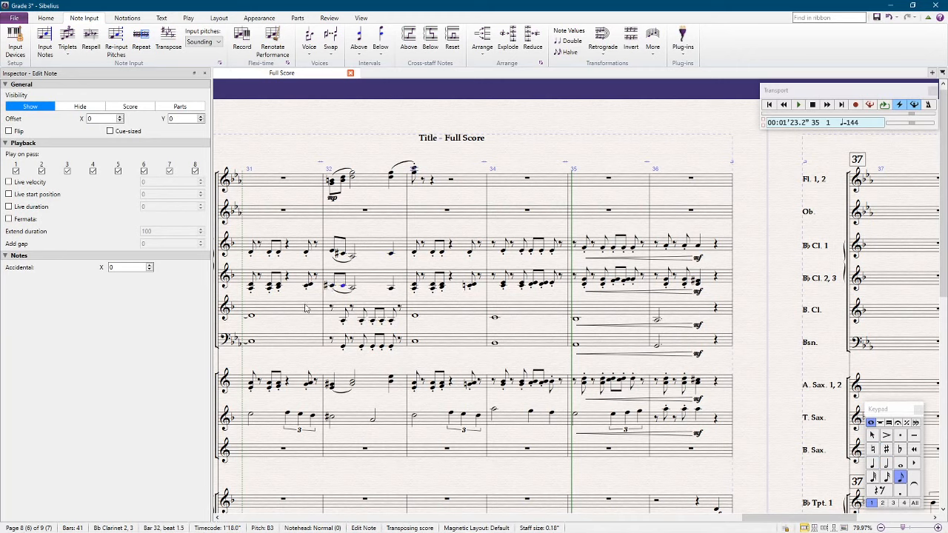
- Lower the bar 32 Bb Clarinet 2, 3 notes to sounding G3 on beat 1.5 and D3 on beat 2, and save the score
key(Down)
key(Down)
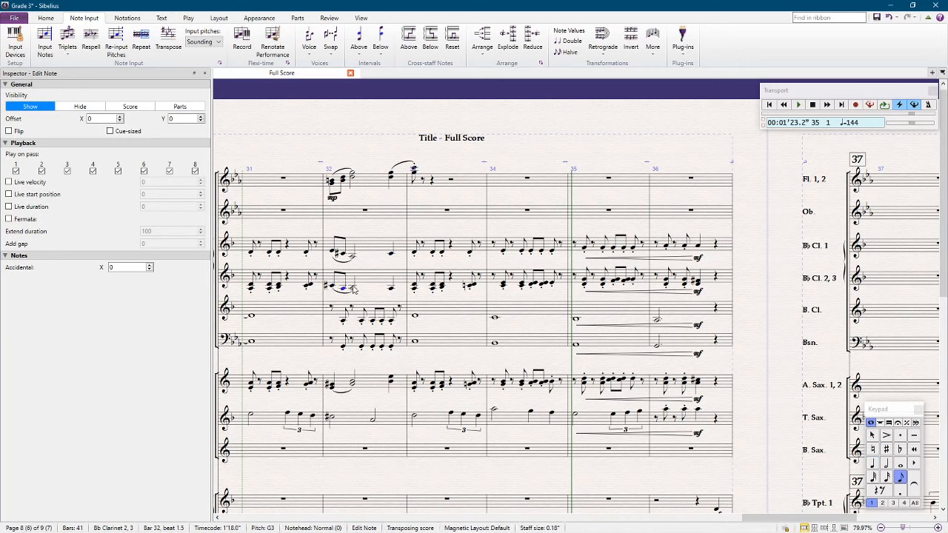
click(352, 289)
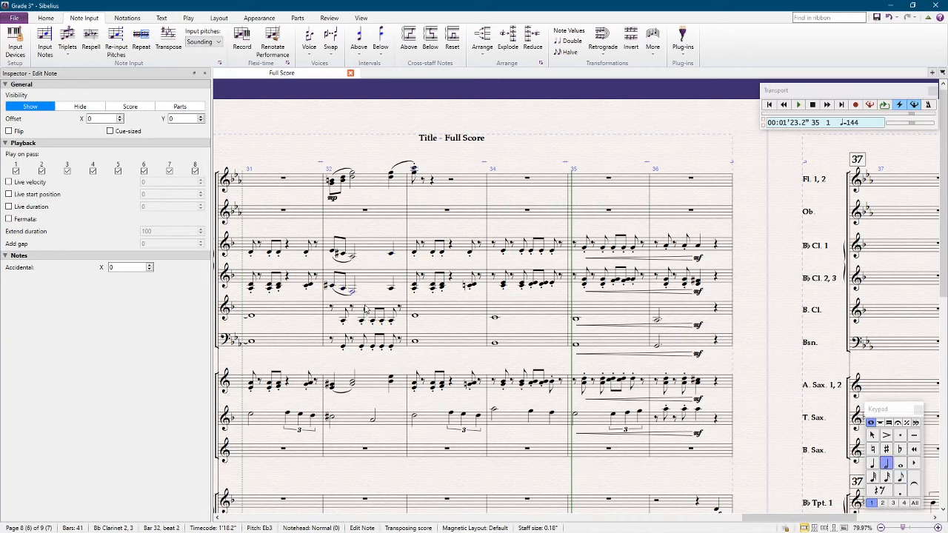
key(Down)
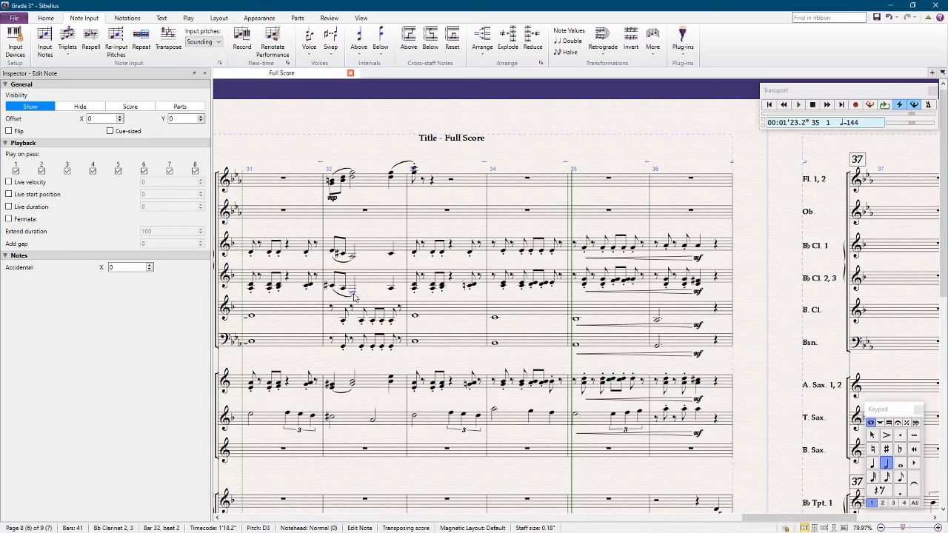
key(ctrl+s)
- Copy the Flute 1, 2 music in bar 32 to Alto Saxophone 1, 2 transposed down an octave, and delete the copied mp marking
click(360, 187)
alt+click(368, 387)
key(shift+t)
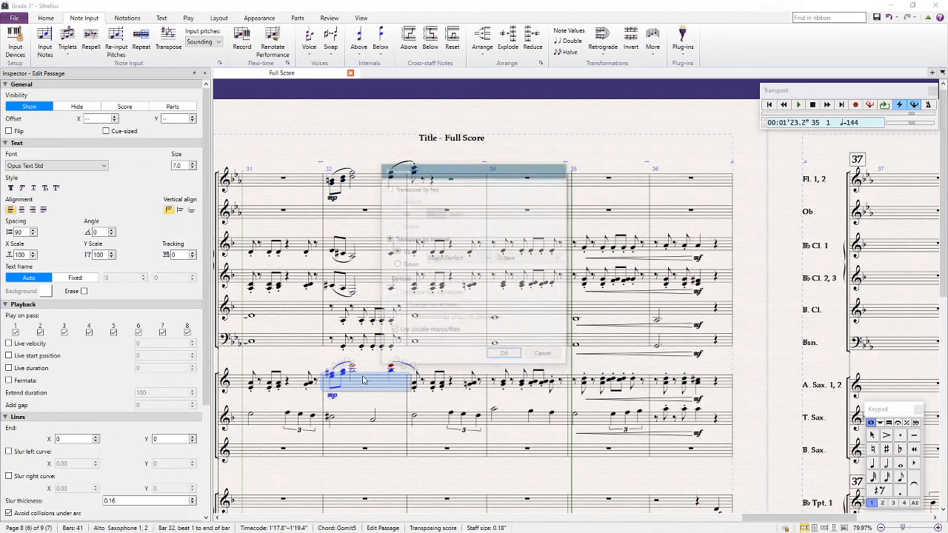
click(398, 264)
key(Return)
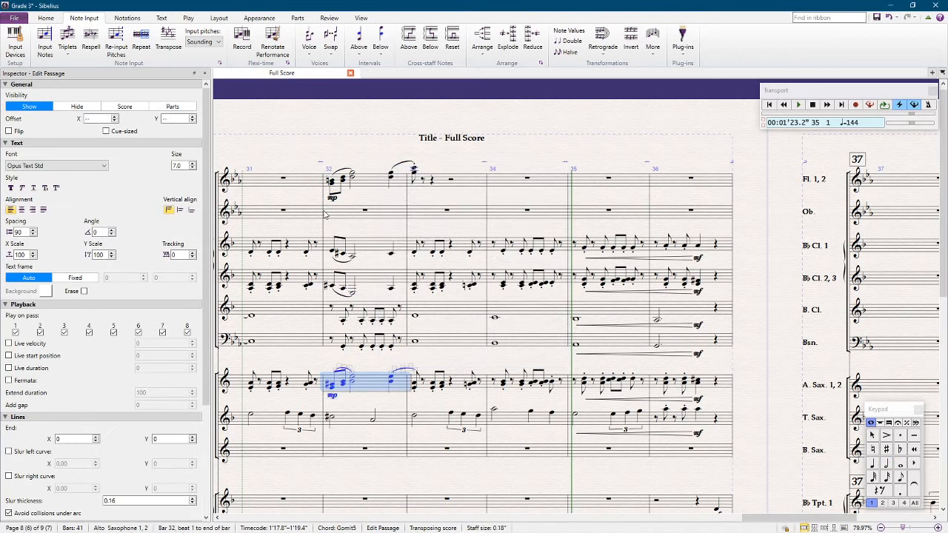
key(ctrl+s)
click(334, 397)
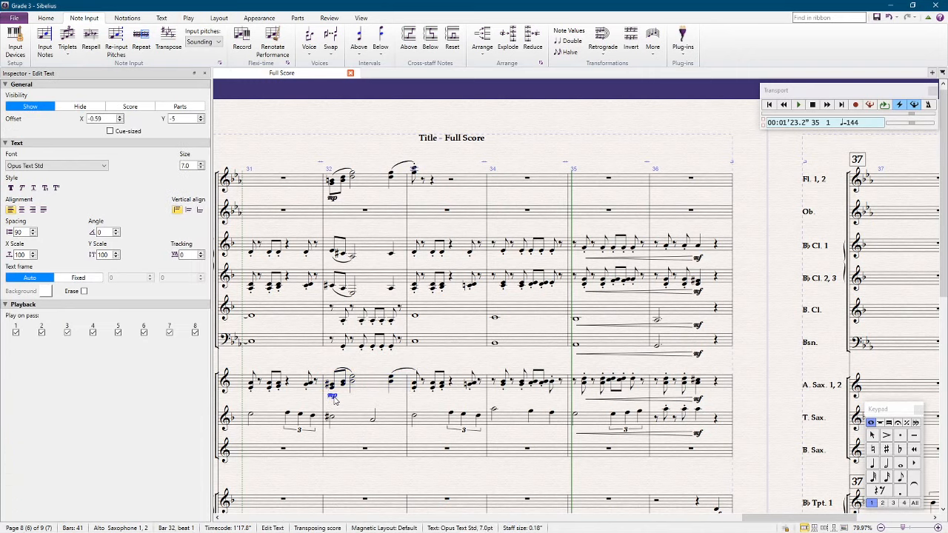
key(Delete)
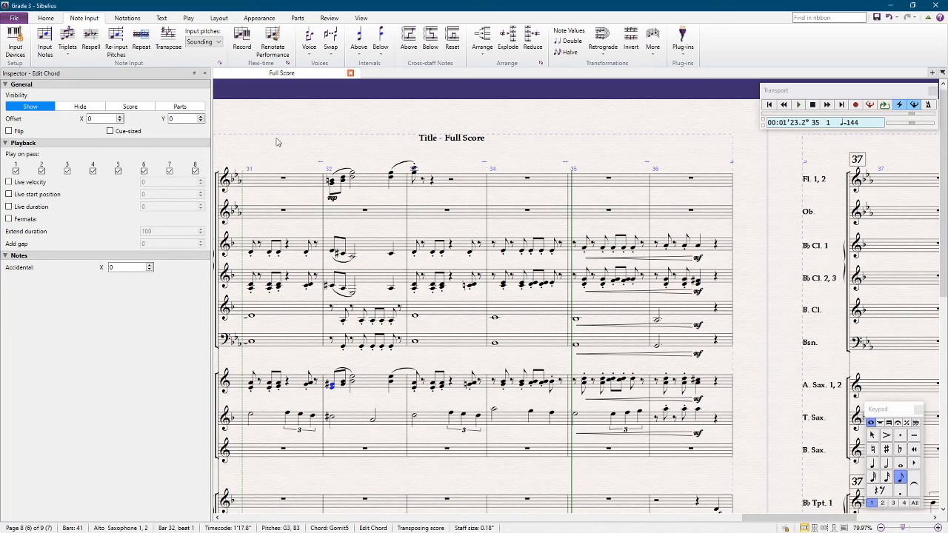
- Play back the woodwind staves from bar 31 to check the revised flute and alto saxophone passage in bar 32
click(257, 186)
click(268, 141)
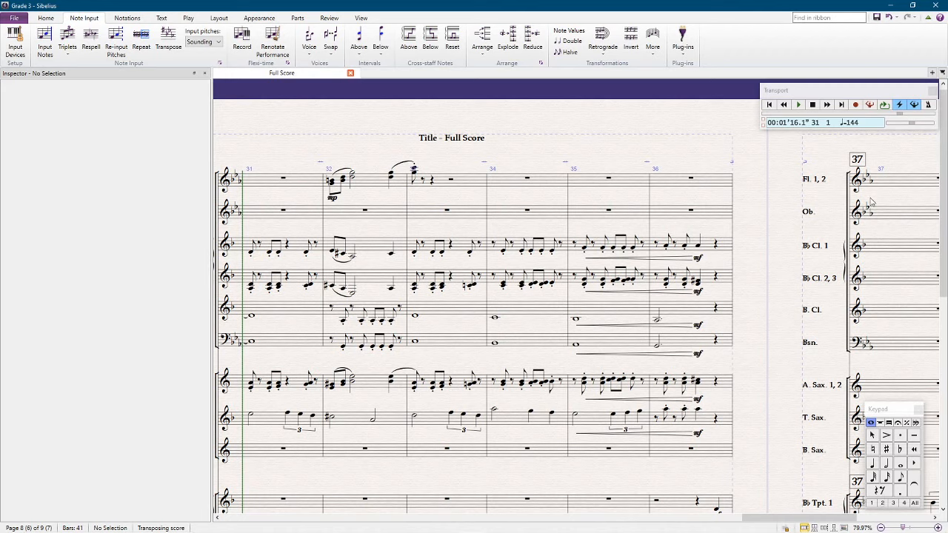
drag(291, 143, 322, 157)
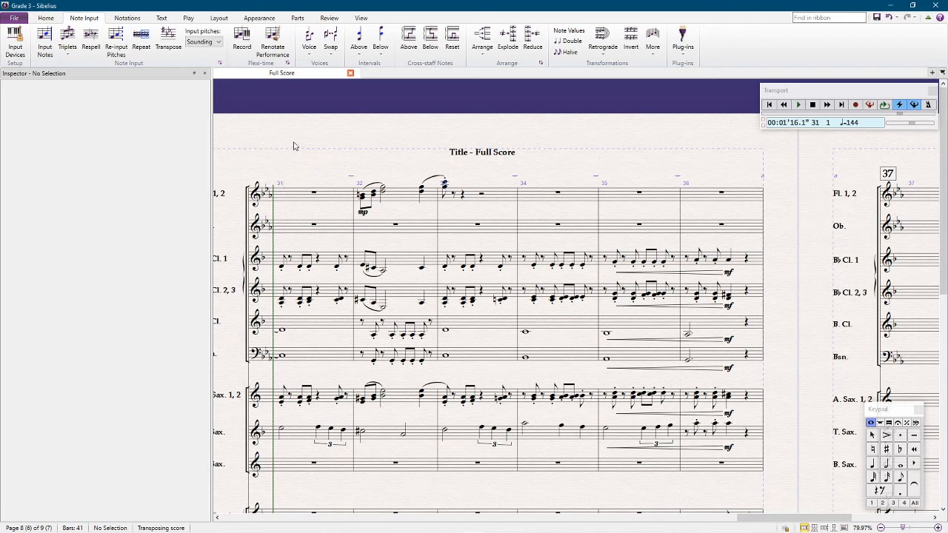
key(space)
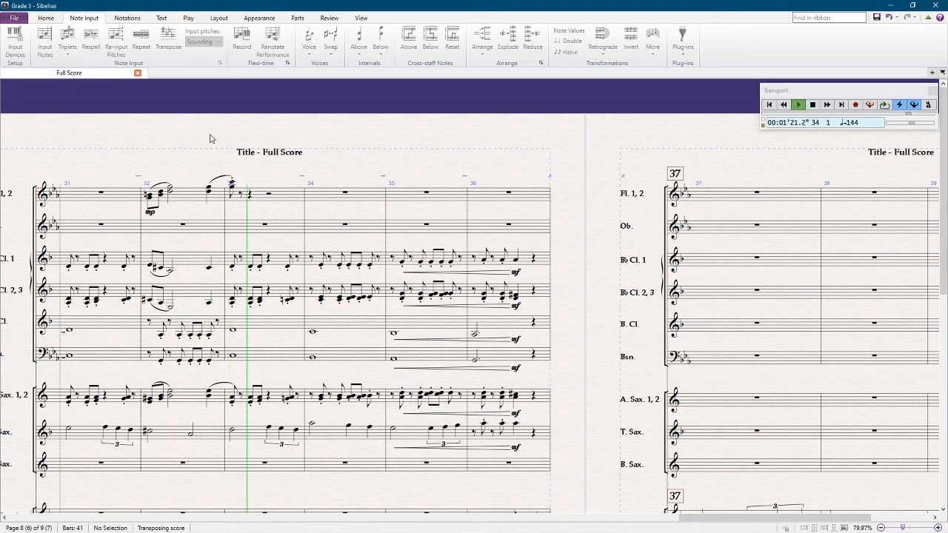
key(space)
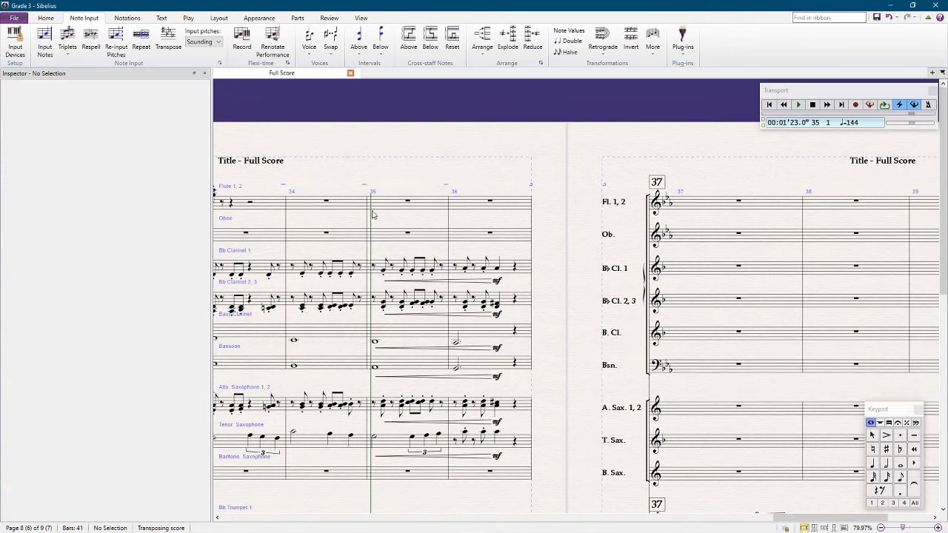
- Try a whole-note length for the Flute 1, 2 chord in bar 33 and play the passage back from bar 31
click(277, 203)
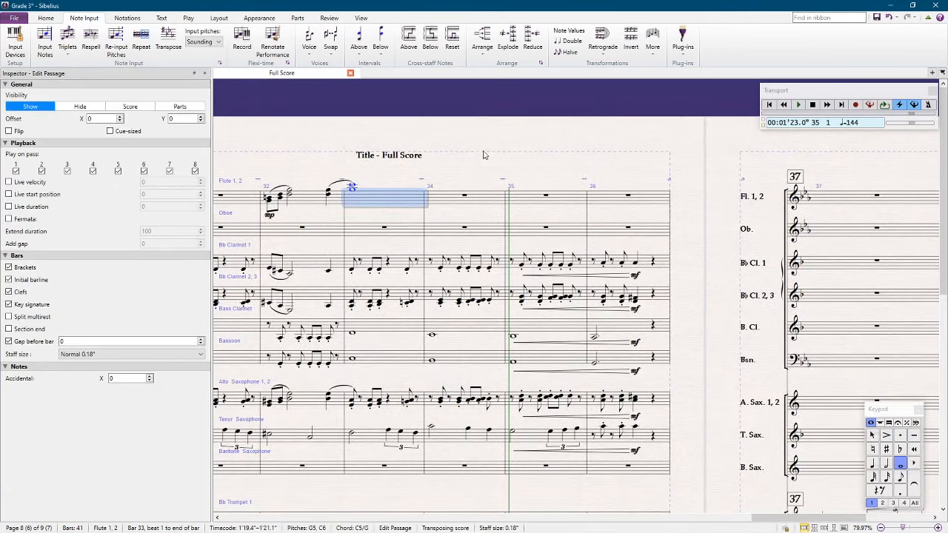
drag(257, 150, 508, 147)
key(Escape)
key(ctrl+s)
key(v)
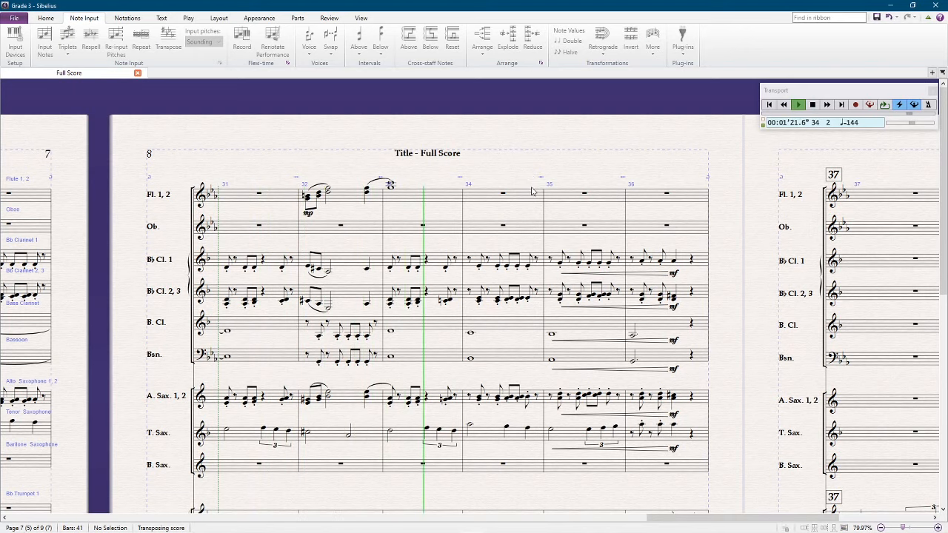
key(space)
- Set the Flute 1, 2 chord at the start of bar 33 to a half note and save the score
click(622, 200)
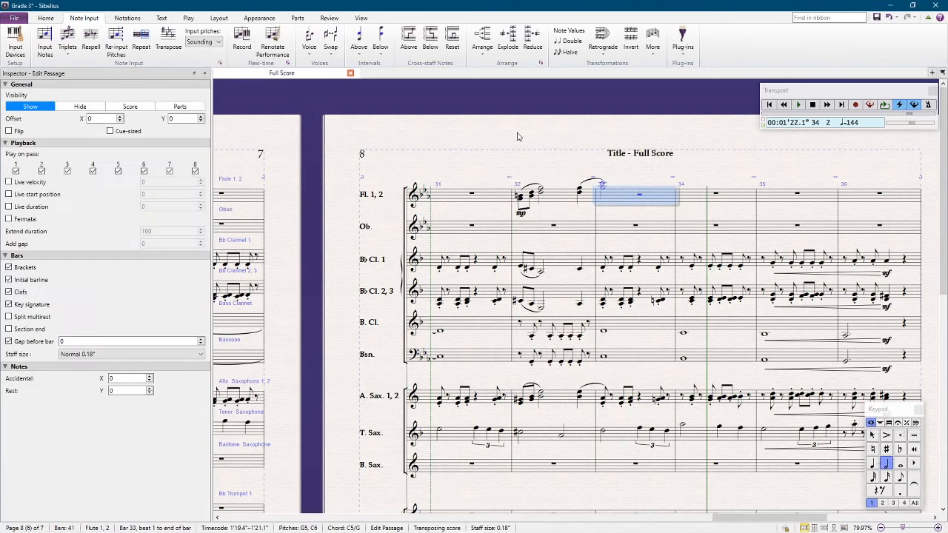
click(511, 138)
scroll(510, 137, down, 3)
key(ctrl+s)
- Rewrite the bar 29 claves line in Percussion 2 with one eighth note on beat 1 and two eighth notes on beat 2
scroll(510, 139, down, 5)
scroll(498, 296, left, 4)
scroll(488, 352, up, 2)
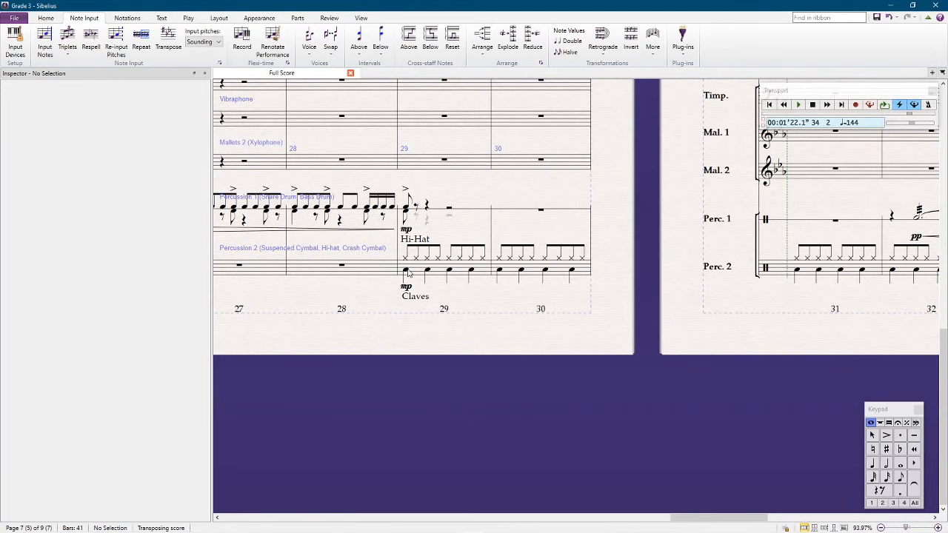
scroll(407, 273, up, 5)
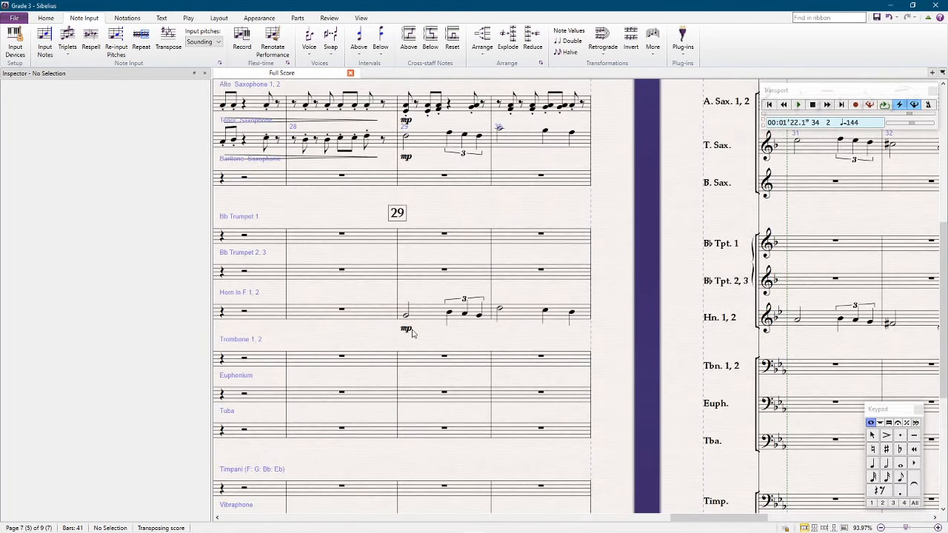
scroll(412, 334, up, 1)
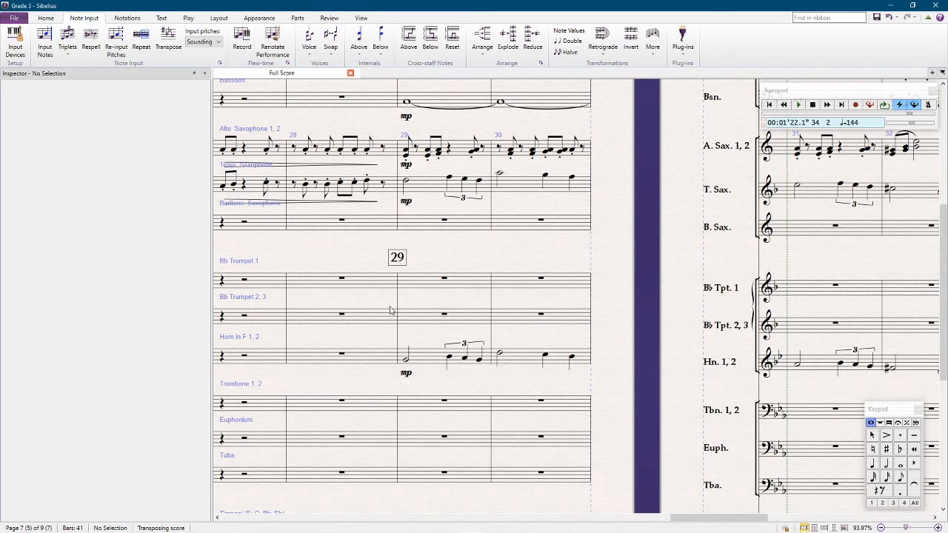
scroll(392, 311, down, 7)
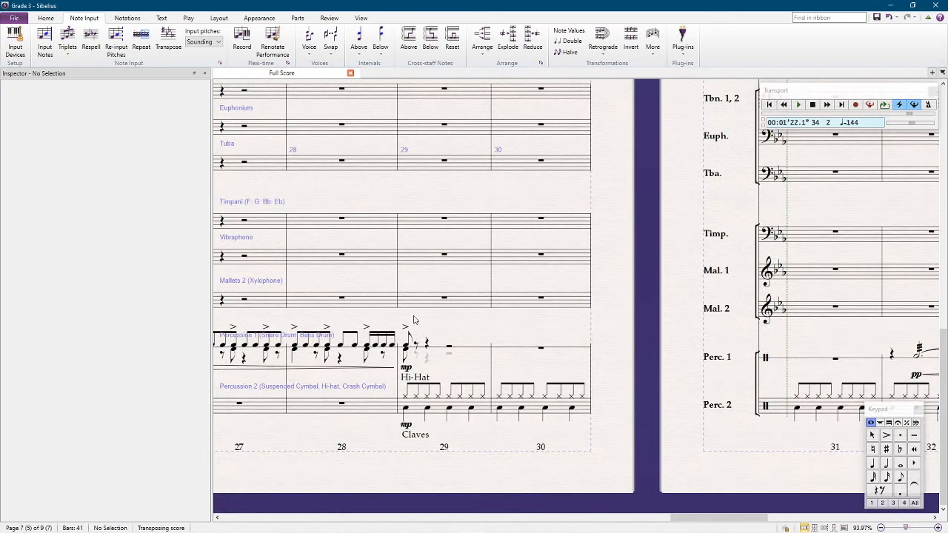
click(405, 410)
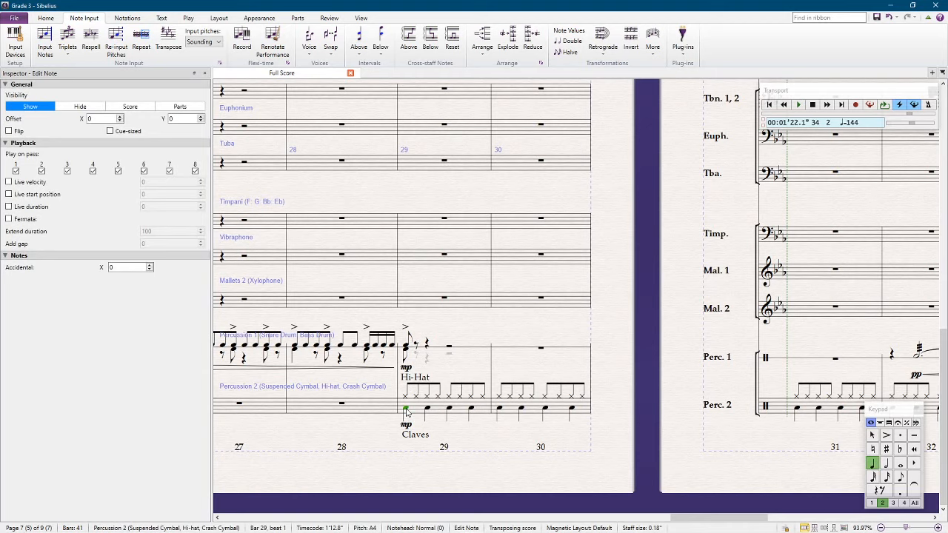
scroll(407, 444, up, 8)
scroll(408, 451, down, 5)
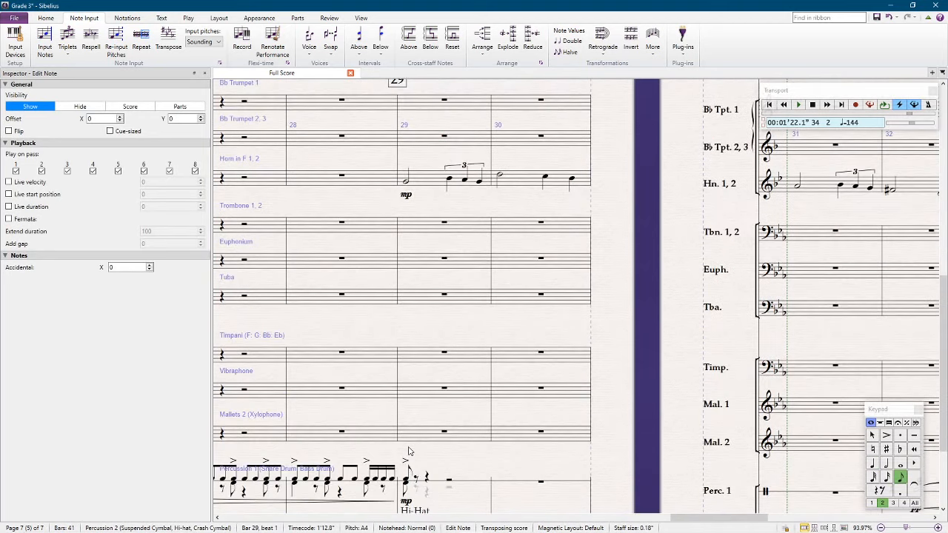
scroll(408, 450, down, 3)
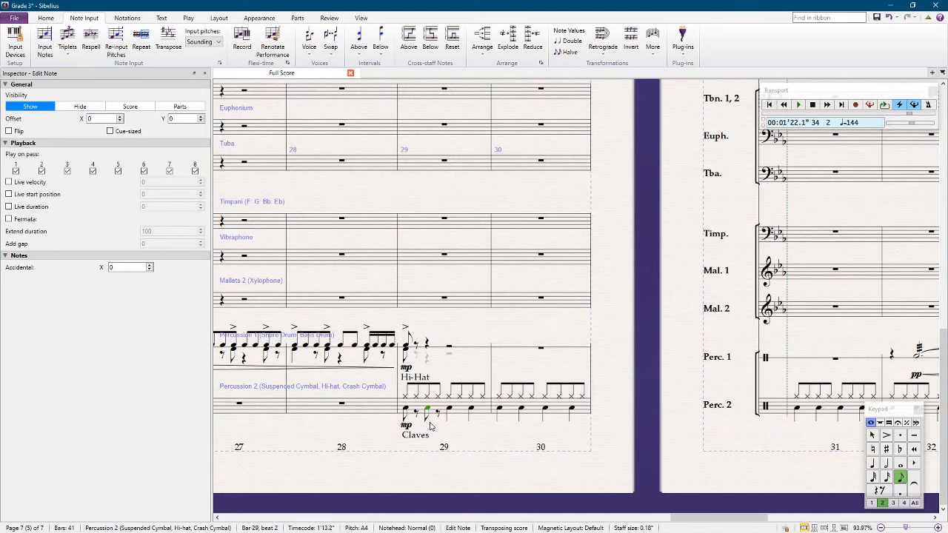
key(r)
- Replace the bar 29 claves note on beat 3 with a rest and set the beat 4 note to an eighth note
scroll(422, 436, up, 6)
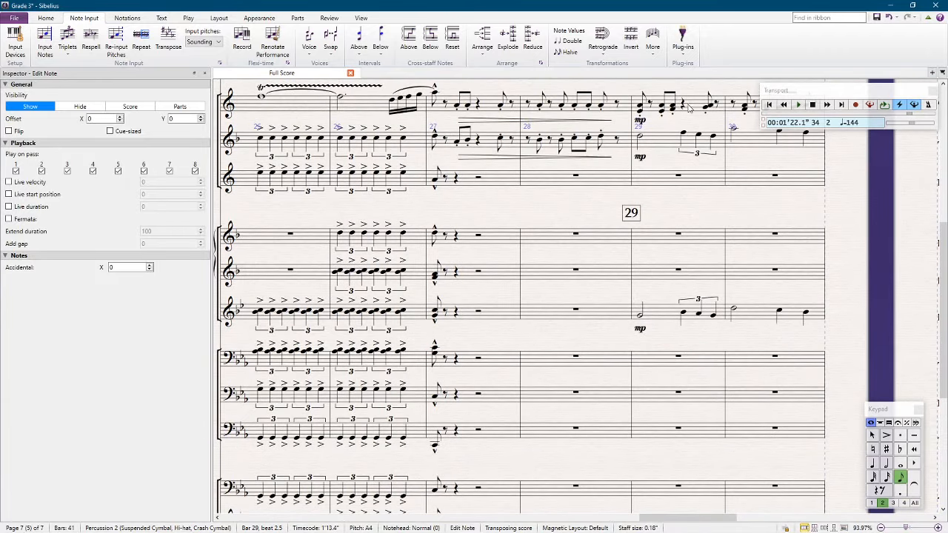
scroll(687, 425, down, 6)
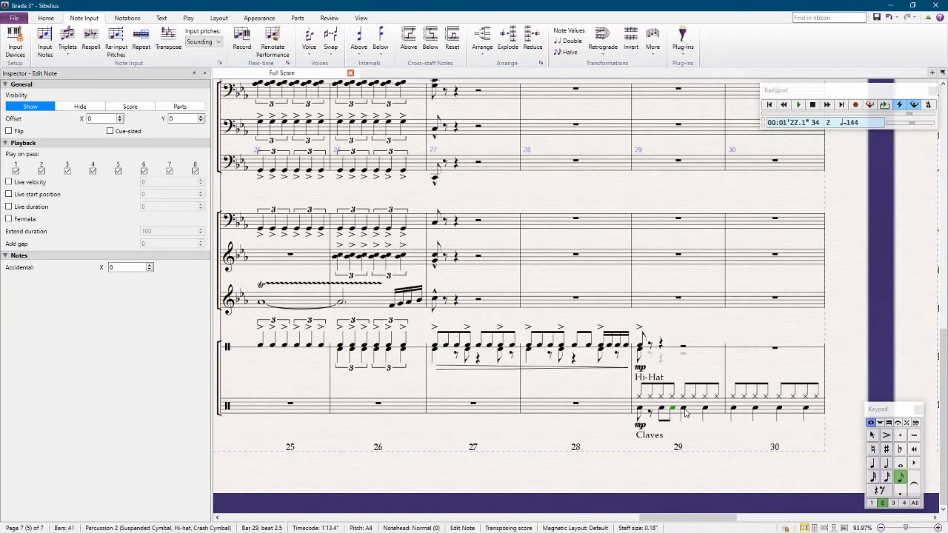
click(684, 413)
click(705, 411)
scroll(704, 416, up, 5)
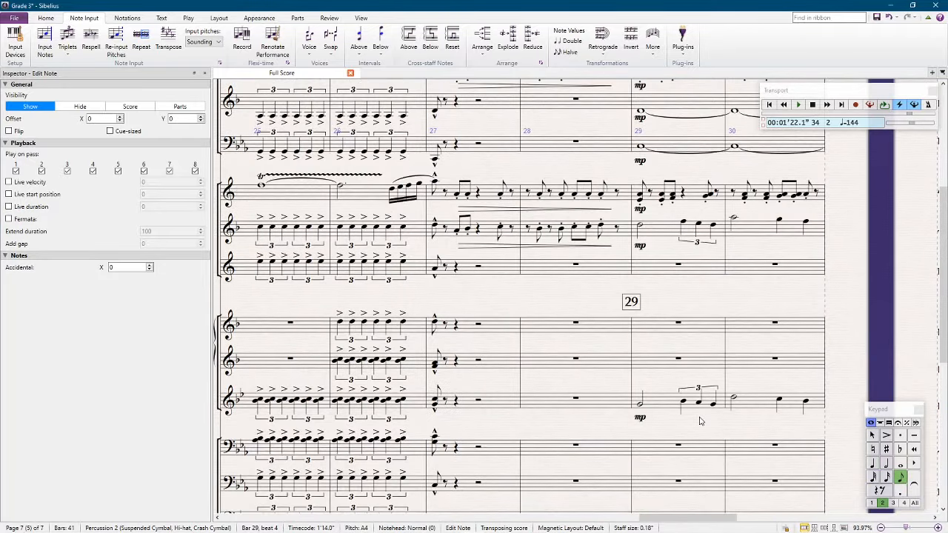
- Rewrite beats 1 and 2 of the bar 30 claves line as offbeat eighth notes, each preceded by an eighth rest
scroll(698, 416, down, 5)
scroll(692, 418, right, 4)
scroll(685, 420, down, 2)
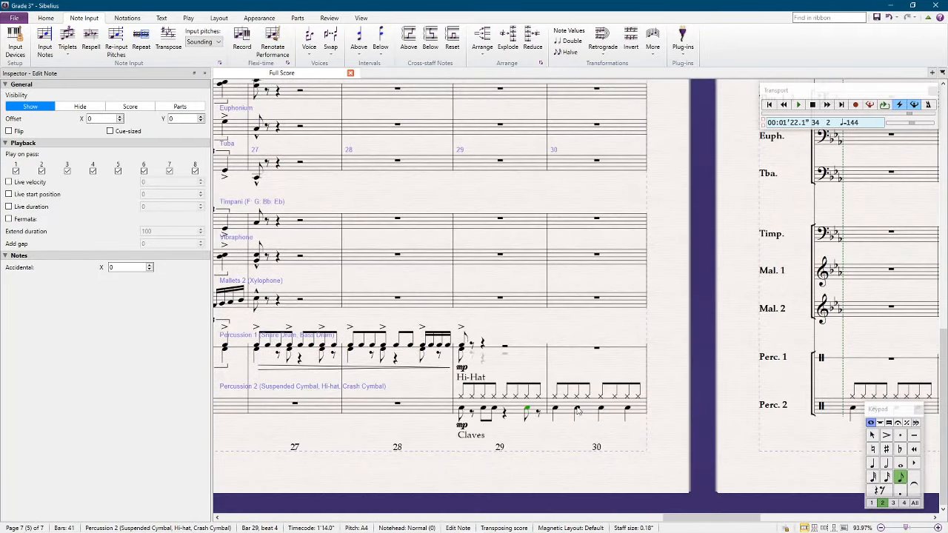
click(556, 411)
click(567, 412)
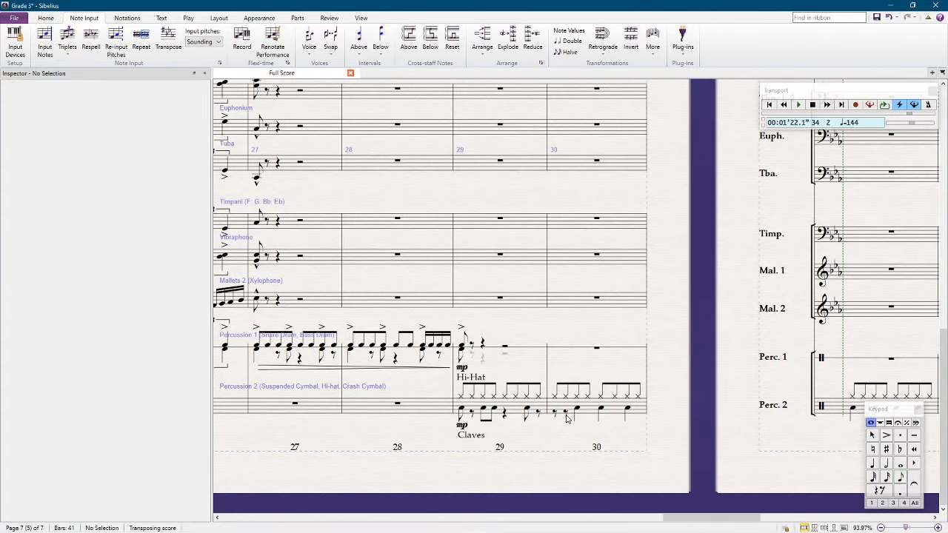
ctrl+click(556, 414)
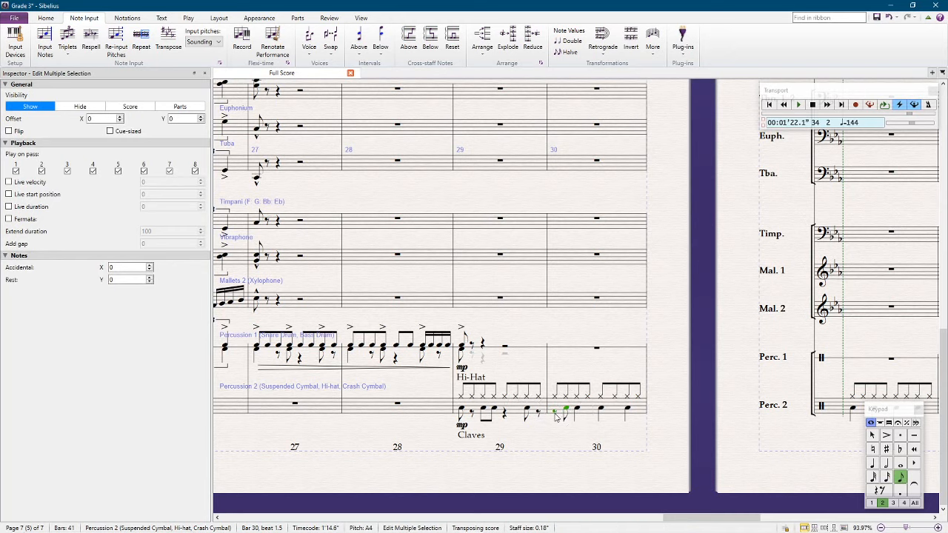
key(r)
scroll(542, 430, up, 3)
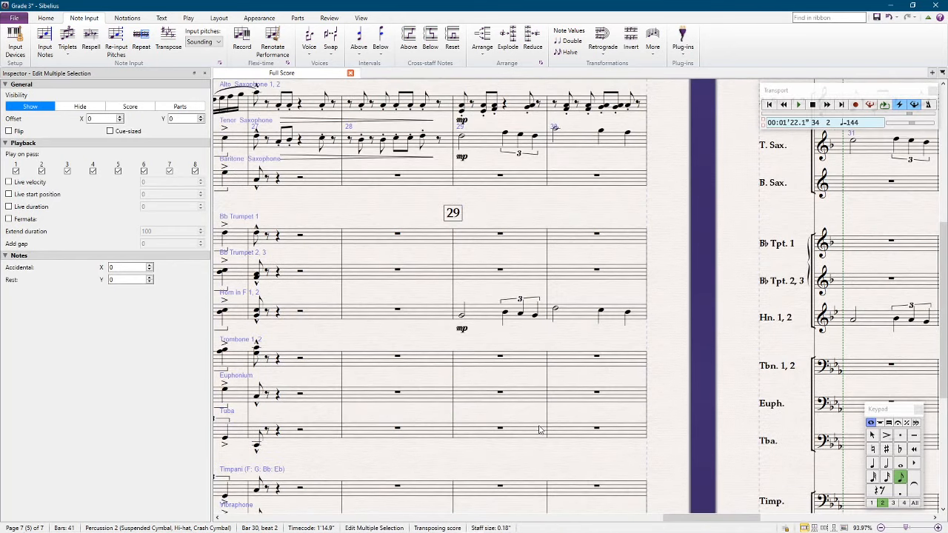
scroll(539, 429, down, 4)
key(Escape)
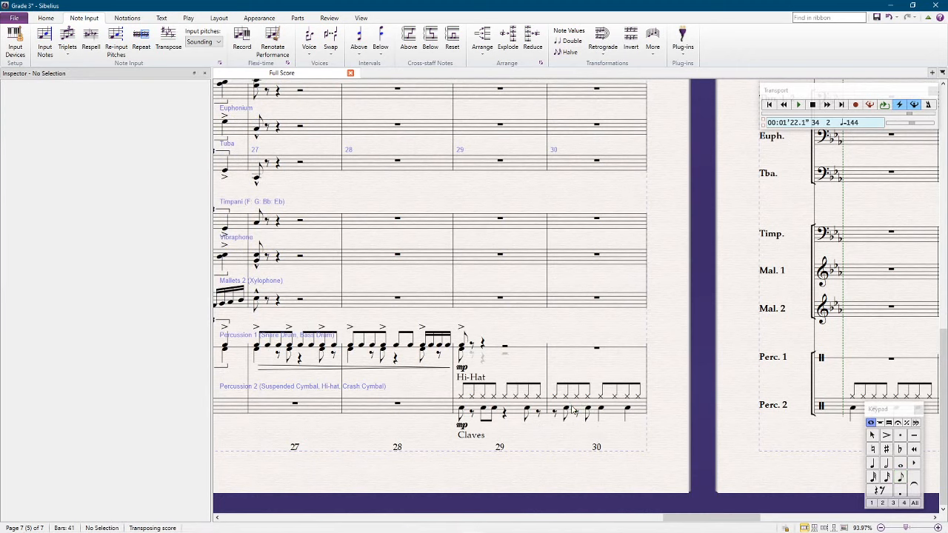
- Replace the bar 30 claves quarter note on beat 3 with two eighth notes
click(601, 409)
key(3)
key(r)
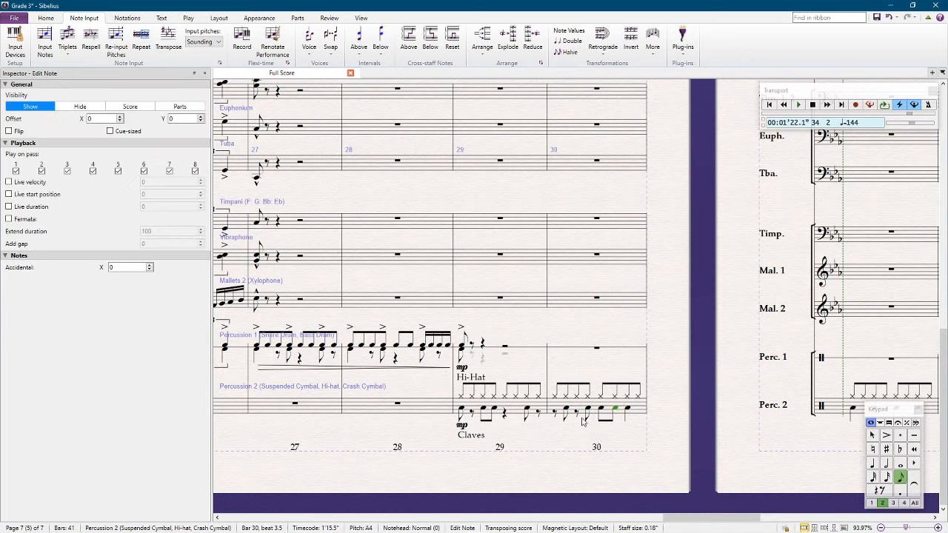
- Filter the voice 2 claves notes in bars 29–30 of Percussion 2 and repeat the two-bar pattern three times through bar 36
click(638, 411)
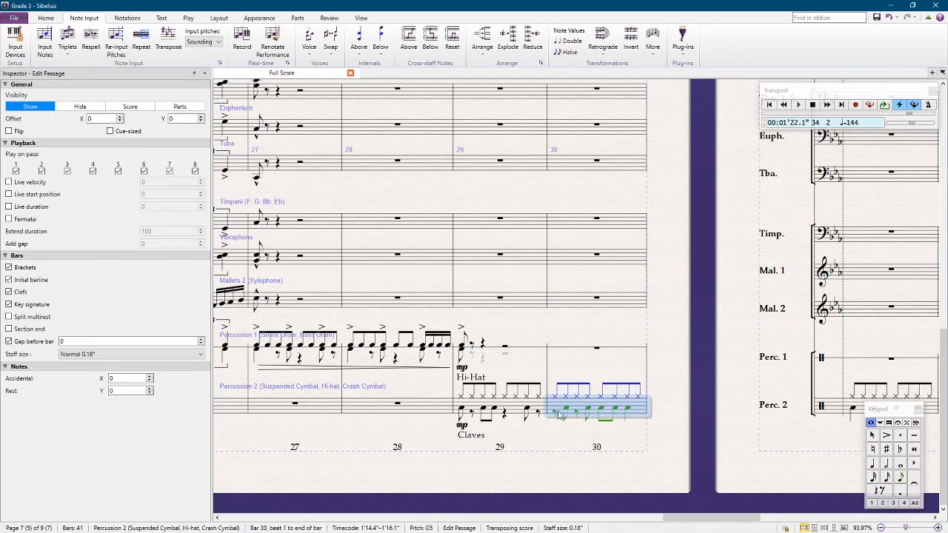
shift+click(521, 417)
click(45, 18)
click(330, 40)
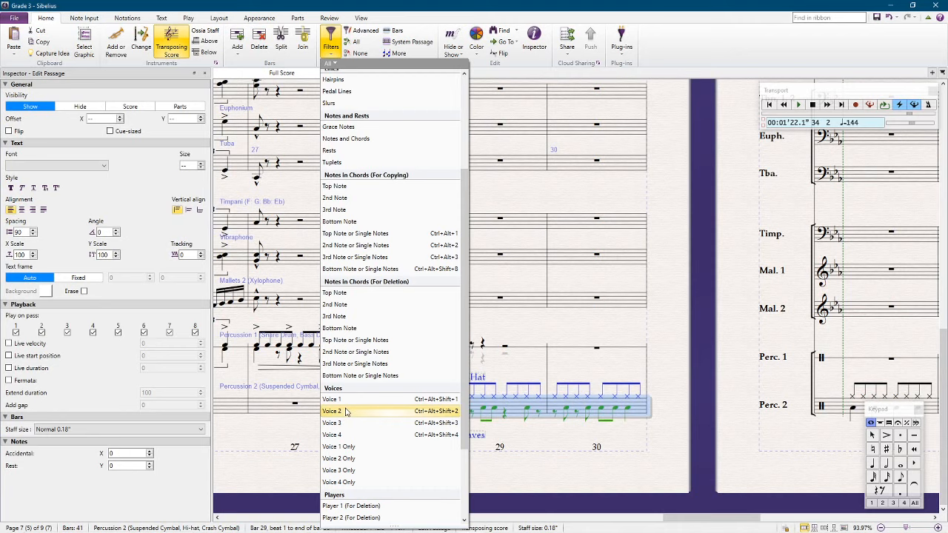
click(442, 412)
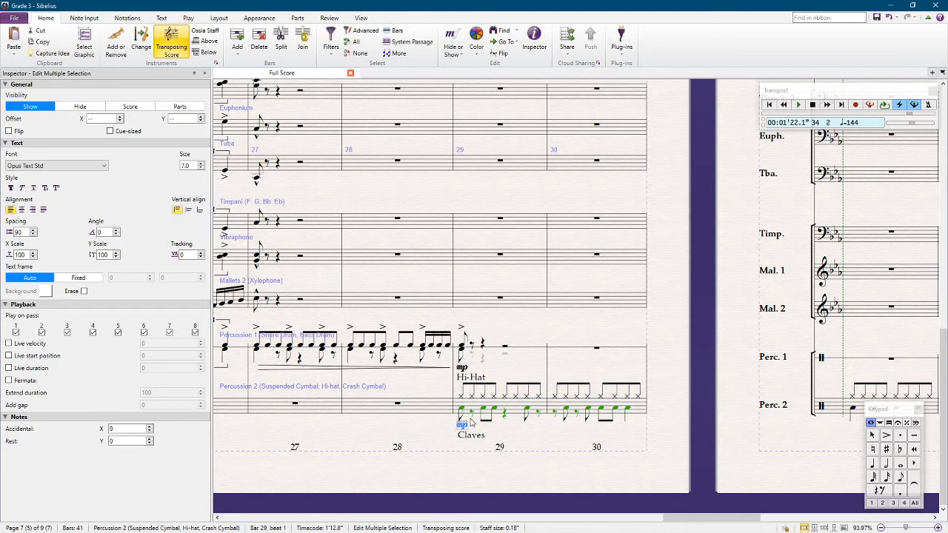
click(330, 40)
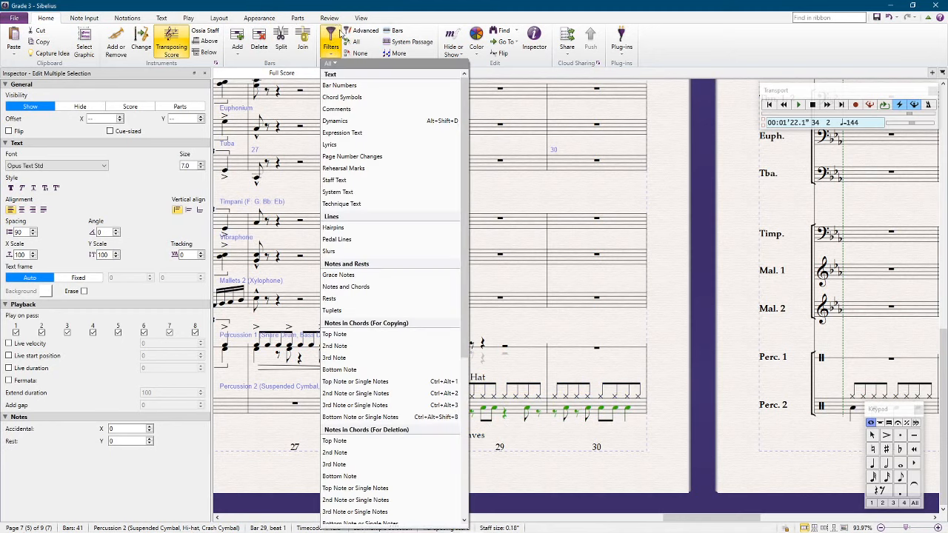
click(348, 287)
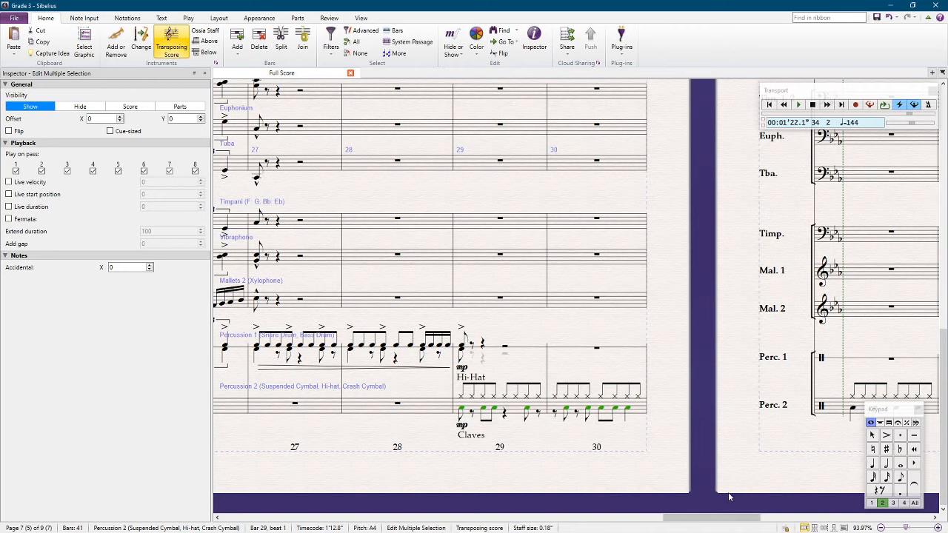
drag(732, 498, 270, 423)
key(r)
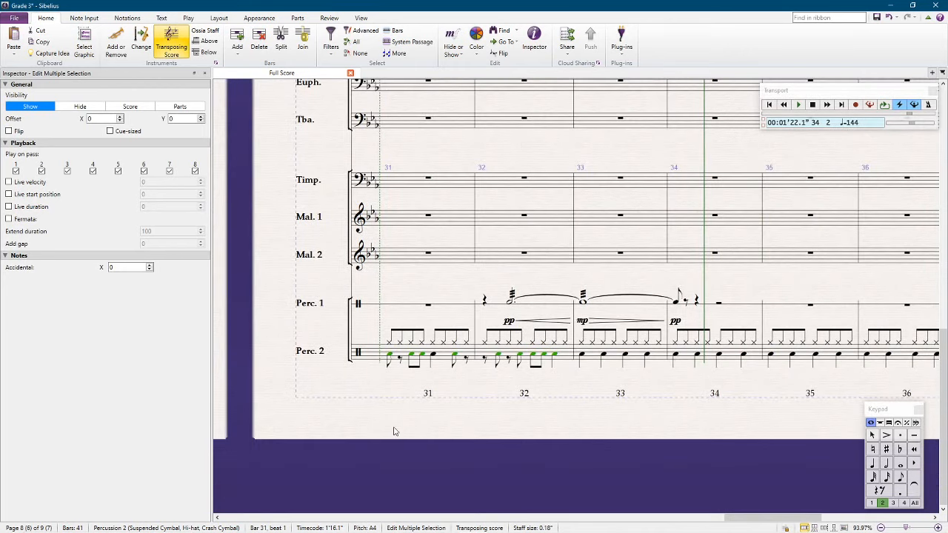
key(r)
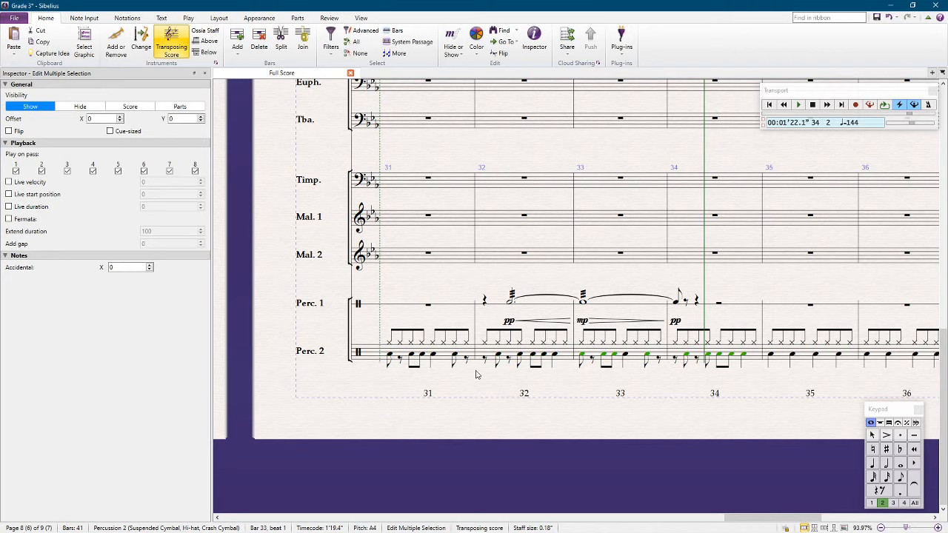
key(r)
drag(715, 429, 771, 369)
key(Escape)
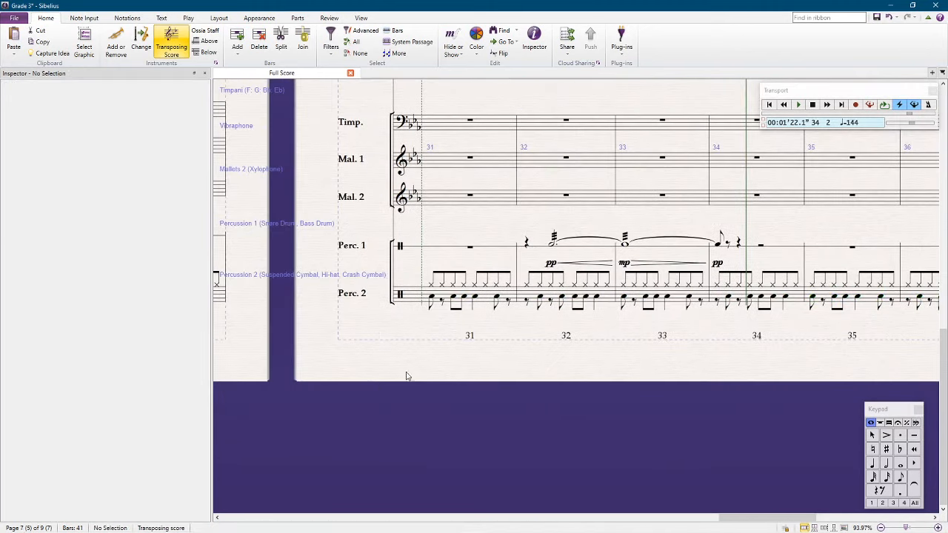
- Replace the beat 3 claves notes in bars 31, 33 and 35 of Percussion 2 with quarter rests
click(476, 299)
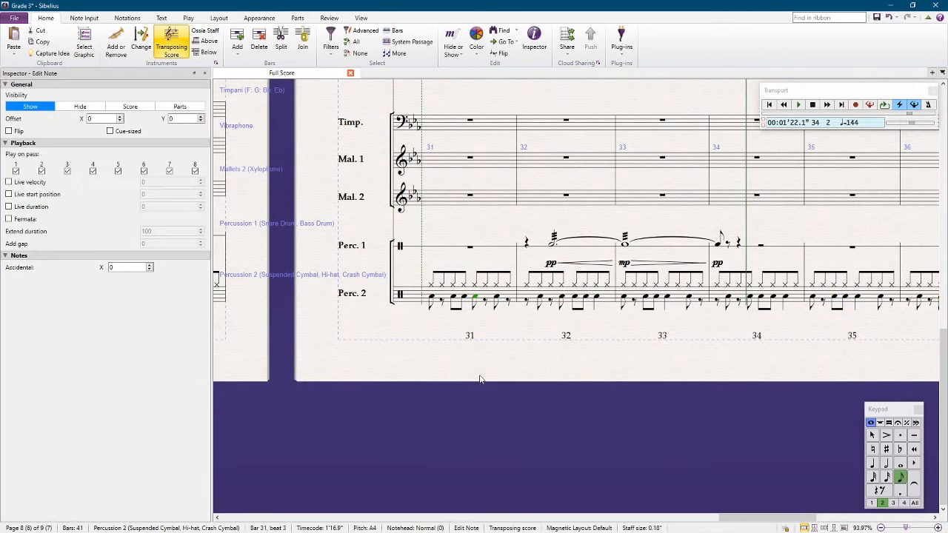
scroll(478, 379, up, 5)
scroll(480, 377, up, 3)
scroll(489, 393, down, 6)
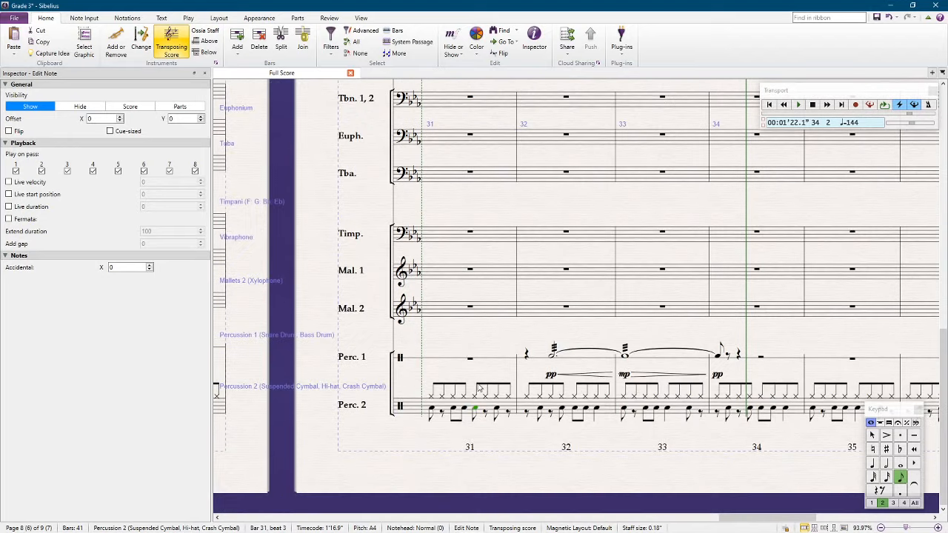
click(492, 398)
key(4)
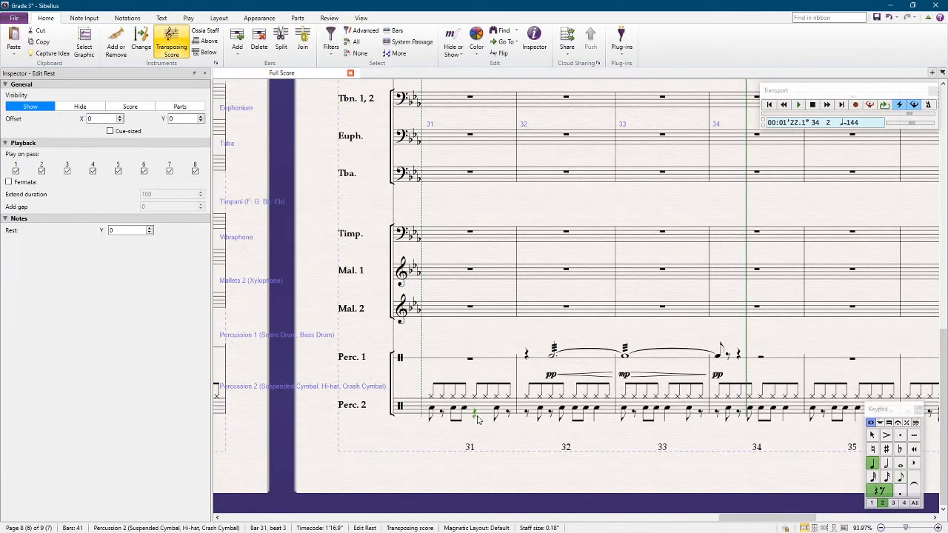
click(668, 409)
key(Delete)
scroll(768, 423, right, 2)
click(723, 413)
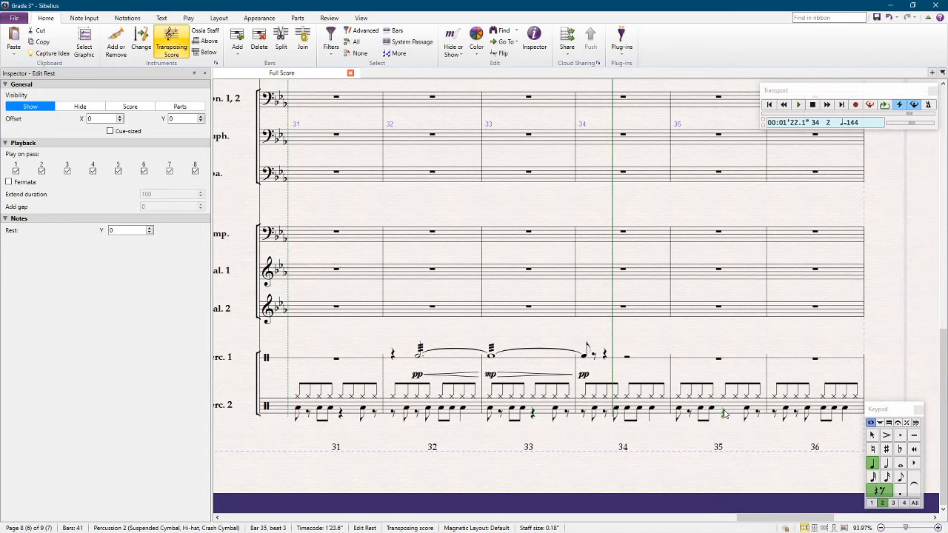
key(Delete)
- Play back the score from bar 29 to check the new claves pattern against the woodwinds through bar 36
scroll(651, 434, left, 5)
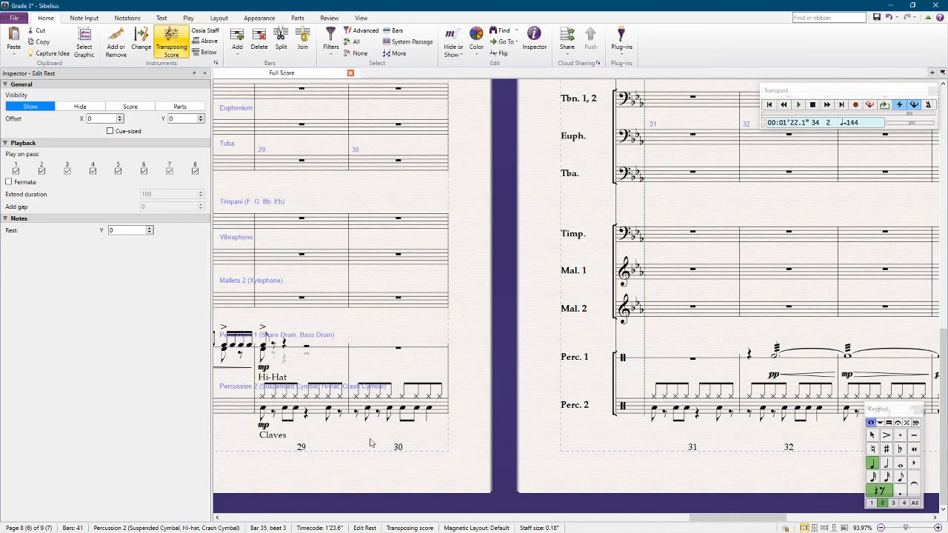
click(313, 409)
key(space)
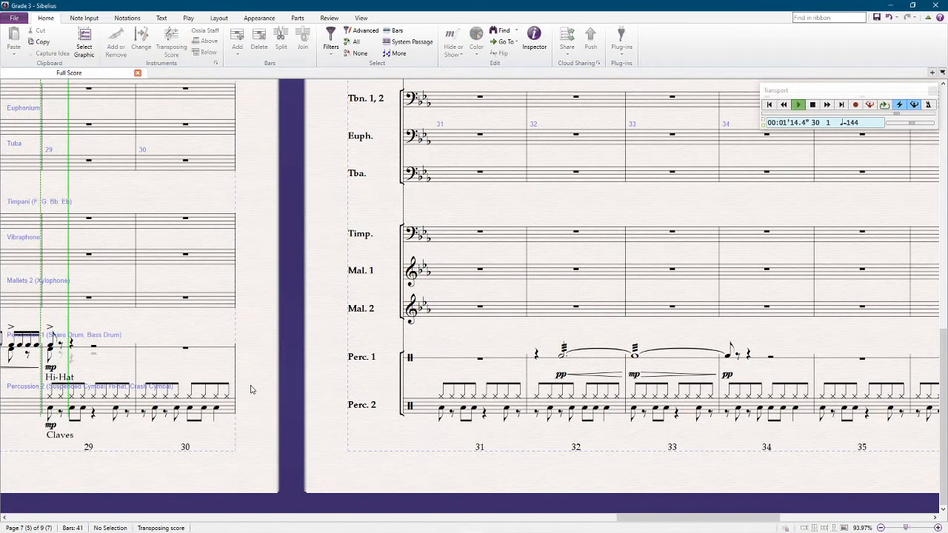
scroll(267, 334, up, 5)
scroll(270, 334, down, 1)
scroll(268, 334, down, 4)
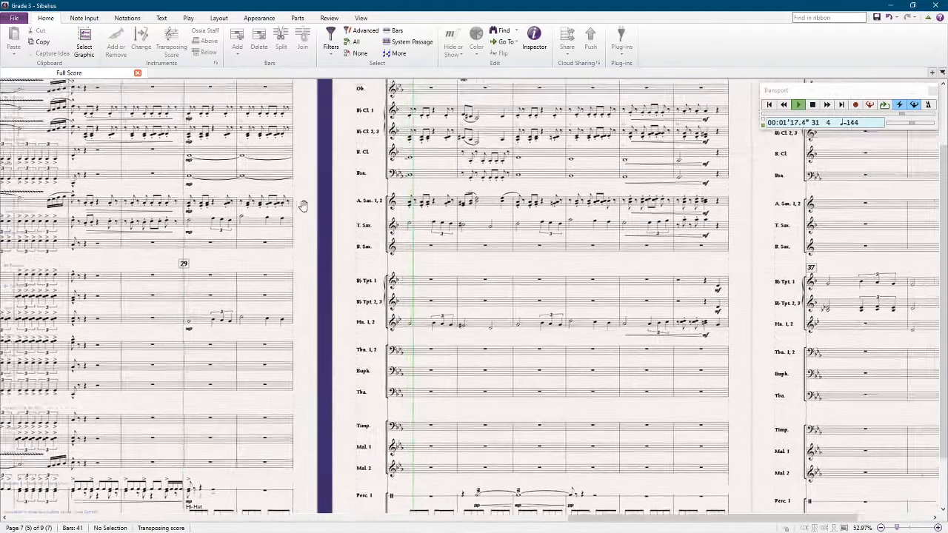
drag(303, 205, 196, 219)
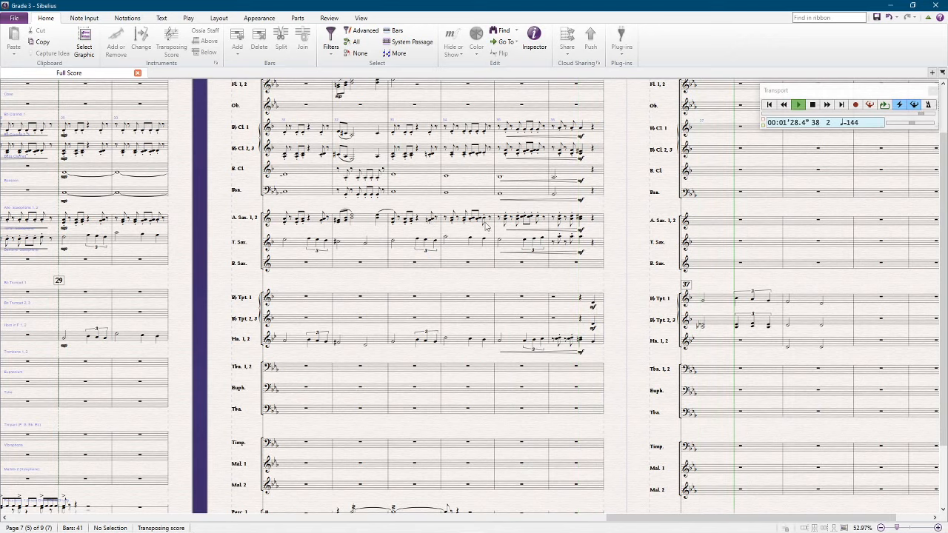
key(space)
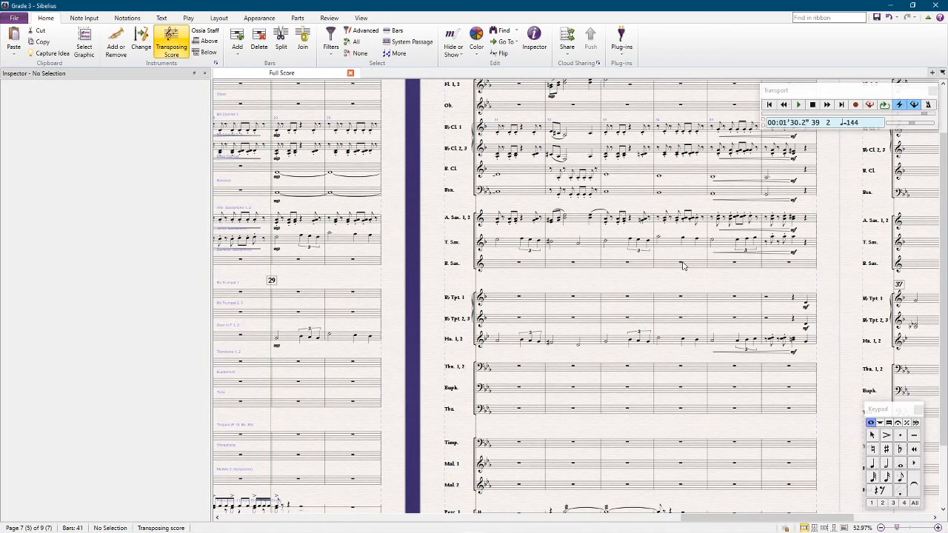
drag(386, 146, 259, 259)
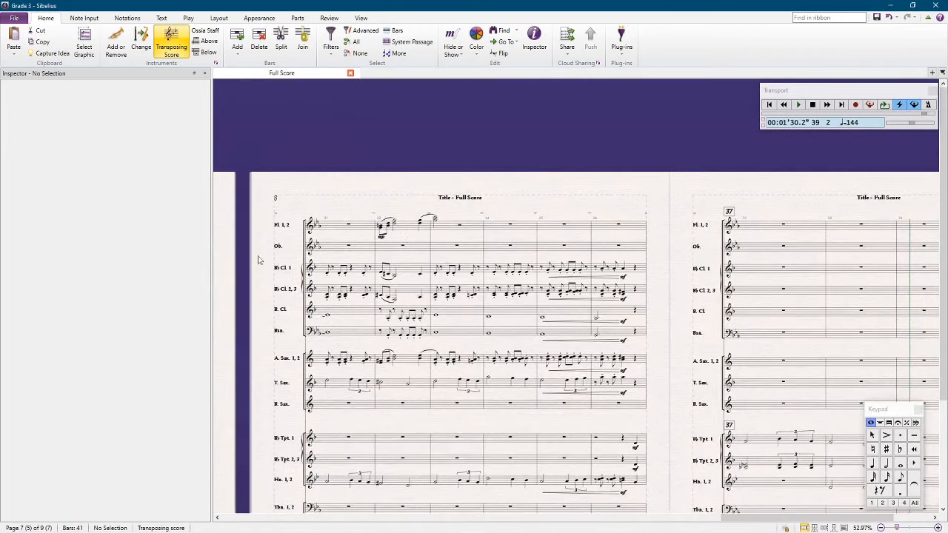
scroll(404, 234, up, 4)
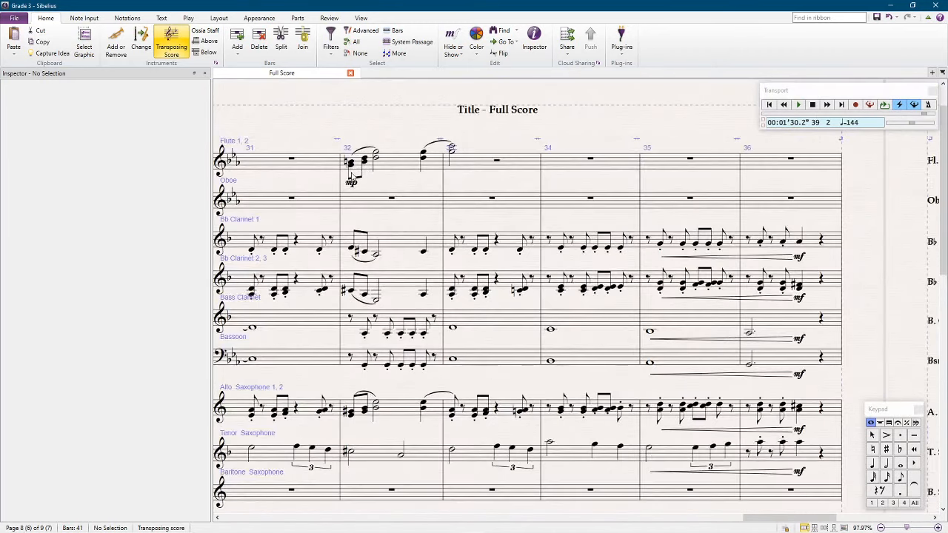
click(351, 163)
shift+click(377, 156)
key(Delete)
key(Escape)
key(4)
key(7)
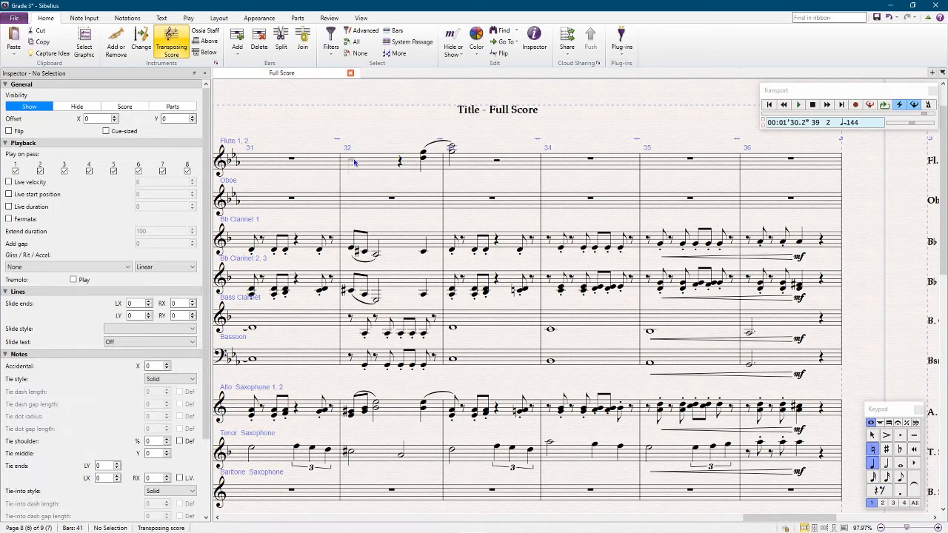
click(353, 164)
key(ctrl+3)
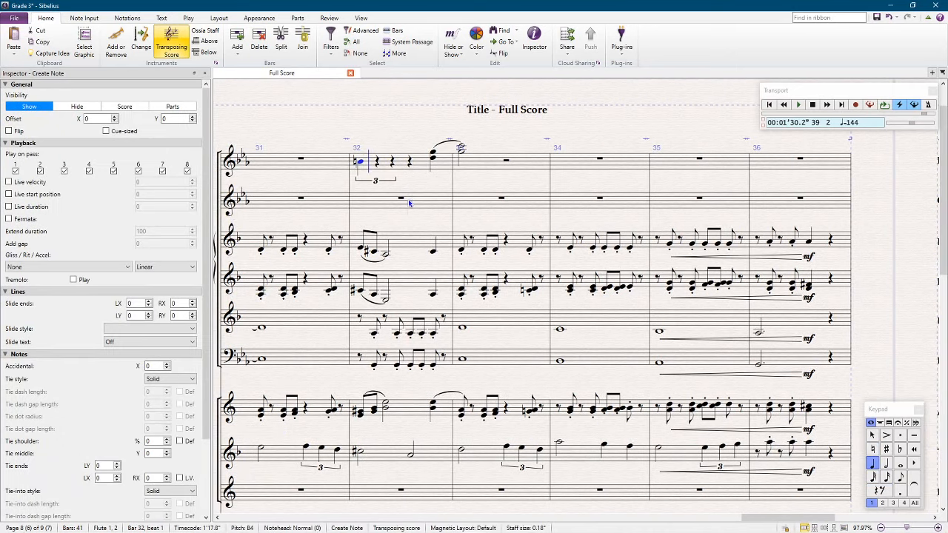
key(d)
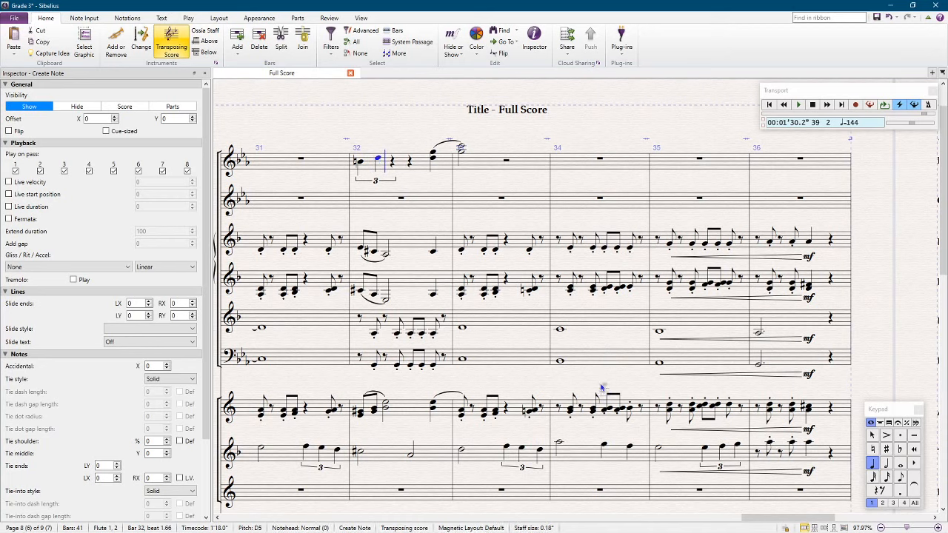
key(f)
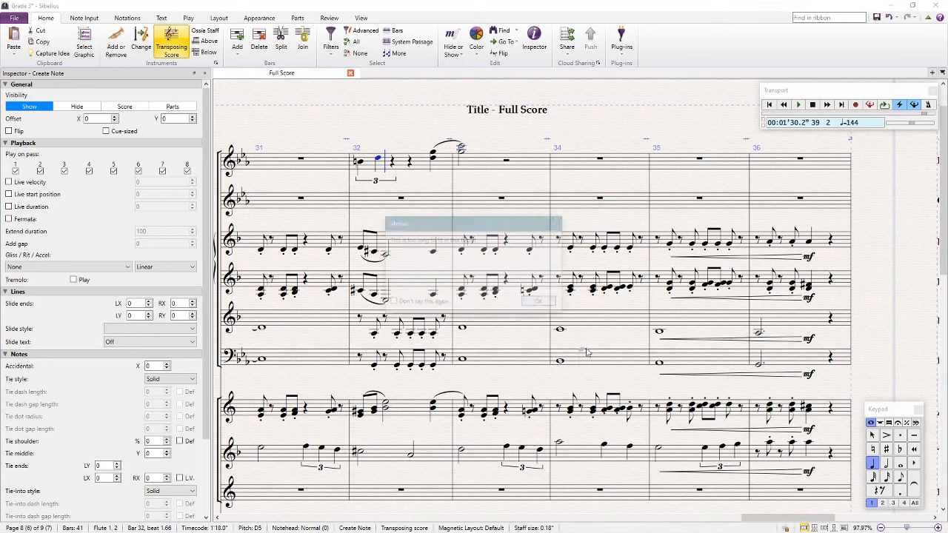
click(538, 305)
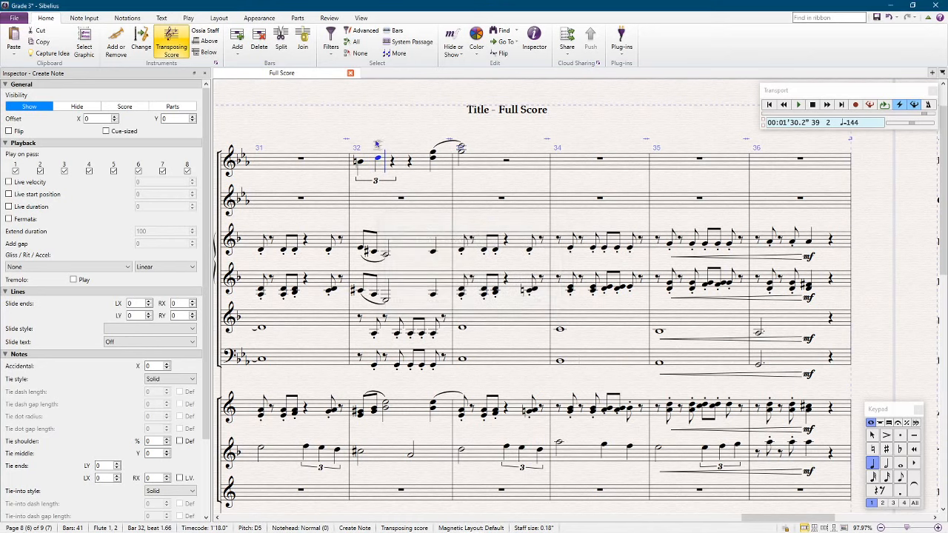
click(872, 437)
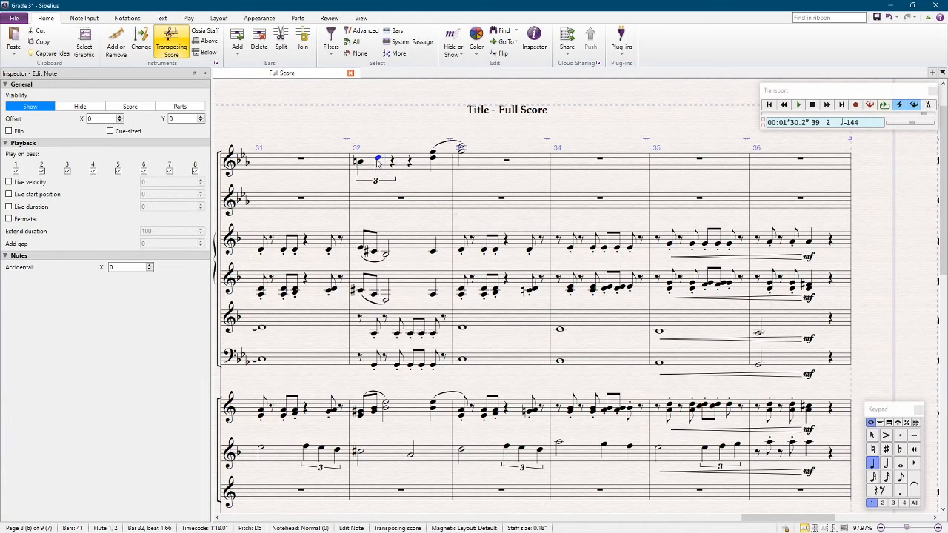
key(n)
key(ctrl+z)
key(ctrl+z)
key(ctrl+z)
key(ctrl+z)
key(ctrl+z)
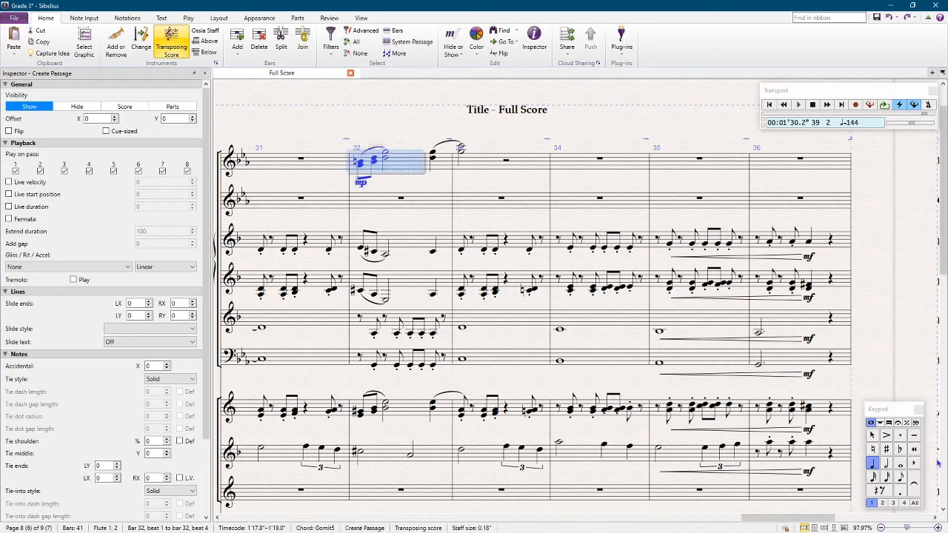
key(Escape)
key(Escape)
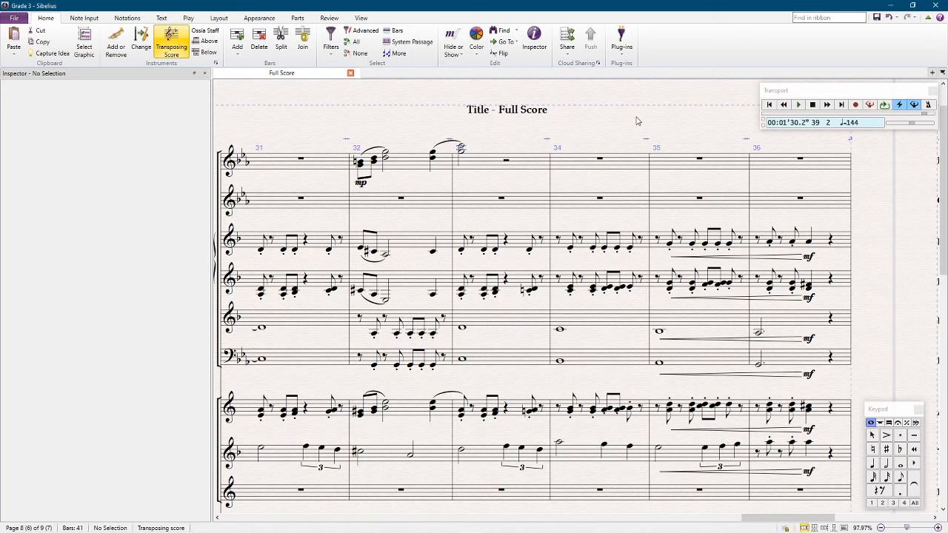
- Change the first Flute chord of bar 32 to a quarter note, start a quarter-note triplet on it and delete its slur
click(363, 166)
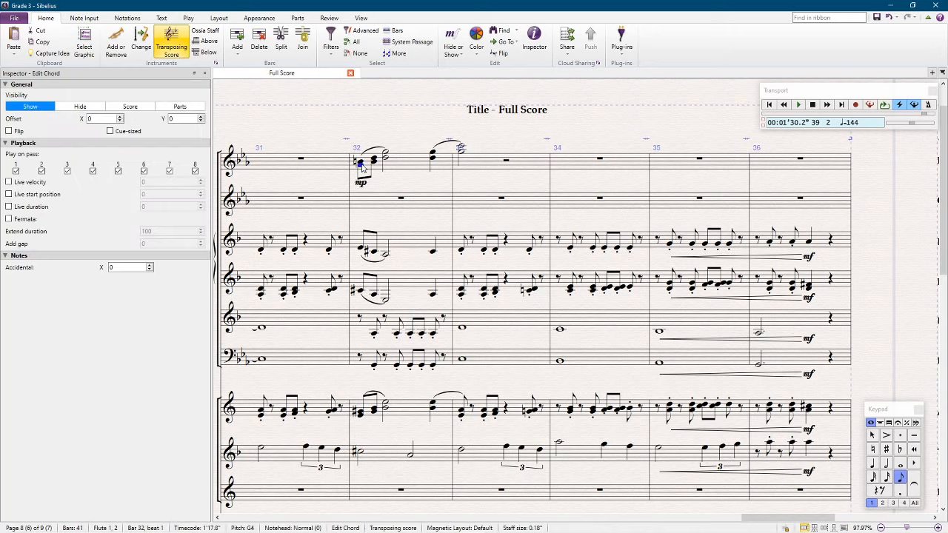
key(4)
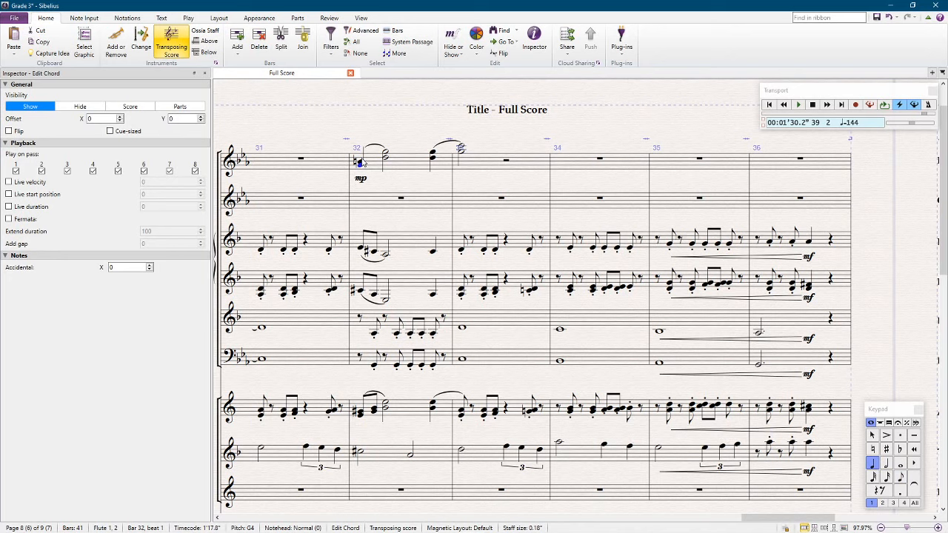
key(ctrl+3)
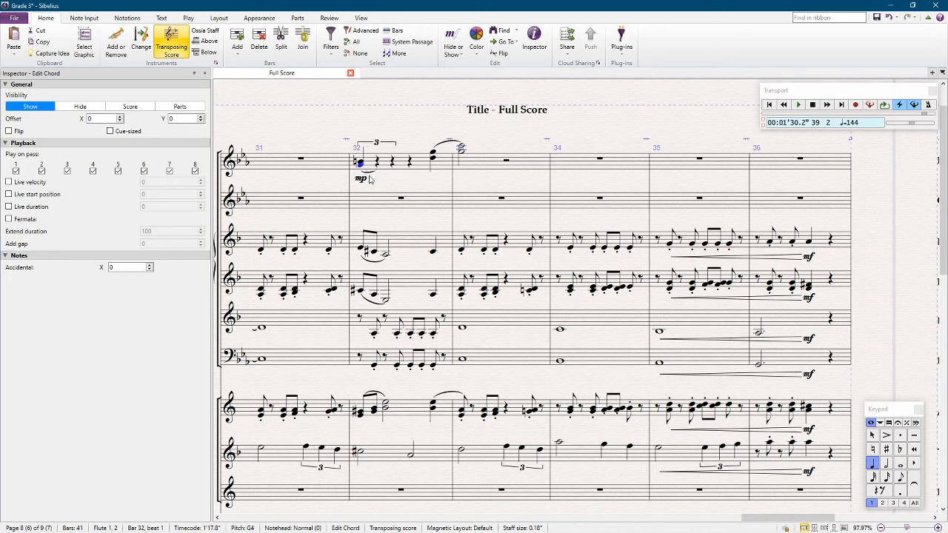
click(364, 171)
key(Delete)
- Fill the rest of the bar 32 Flute triplet with the chords B natural–D and D–G
click(360, 169)
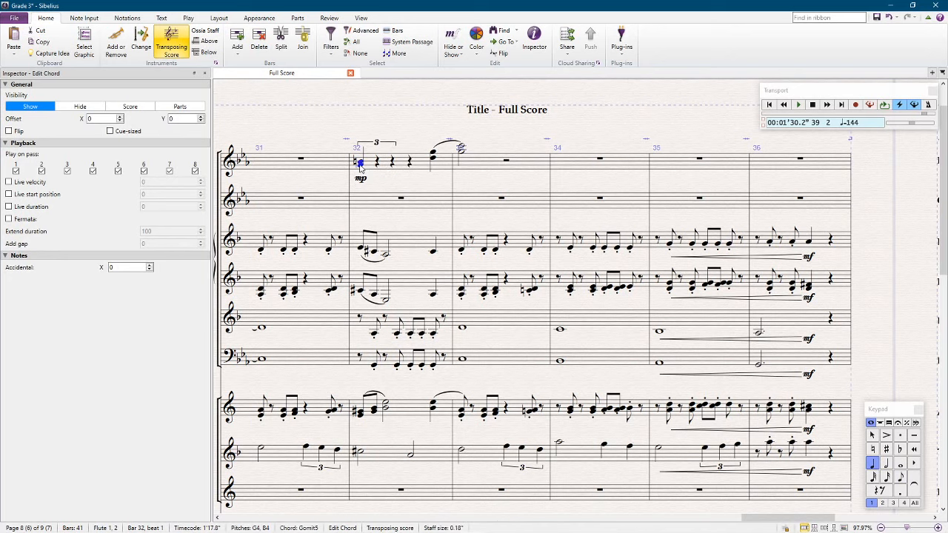
key(r)
key(Up)
key(Up)
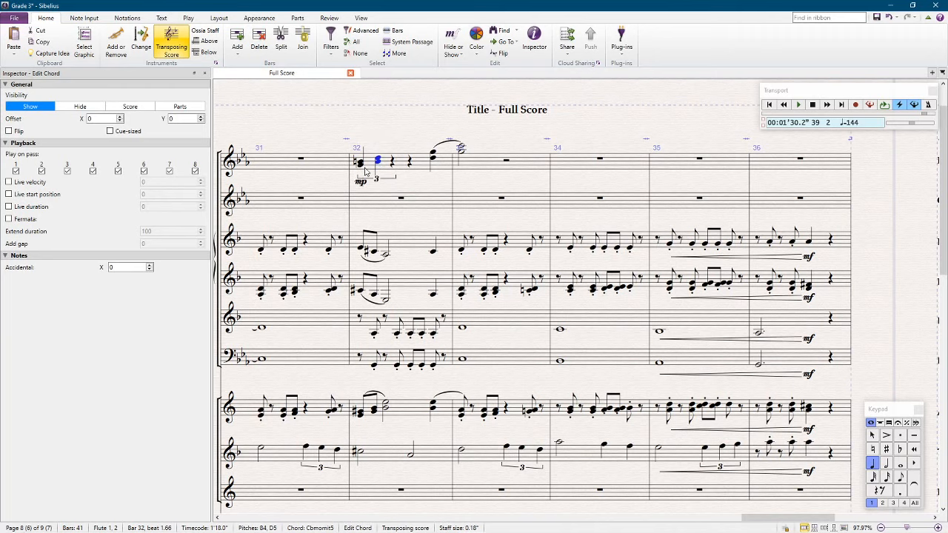
key(r)
key(Return)
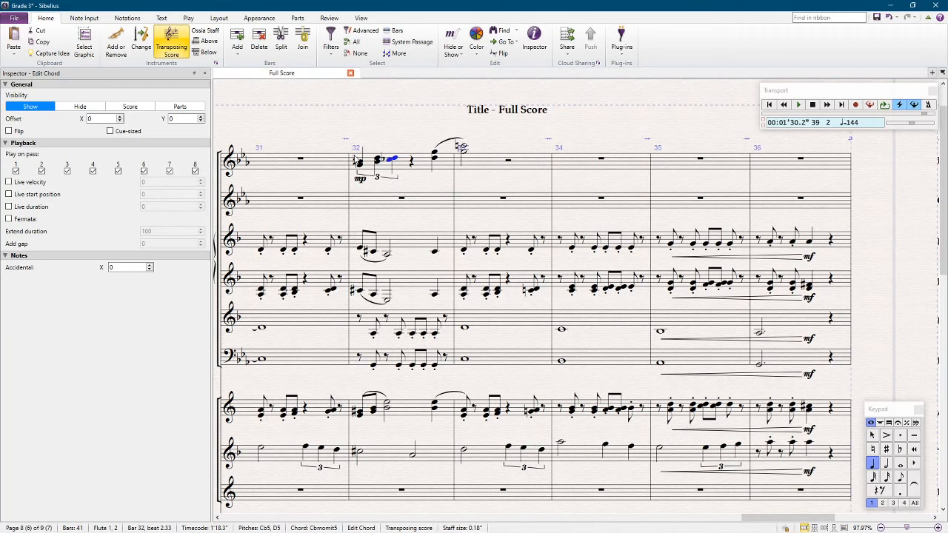
key(Up)
key(Up)
key(Up)
click(378, 161)
key(KP_7)
click(393, 156)
key(Down)
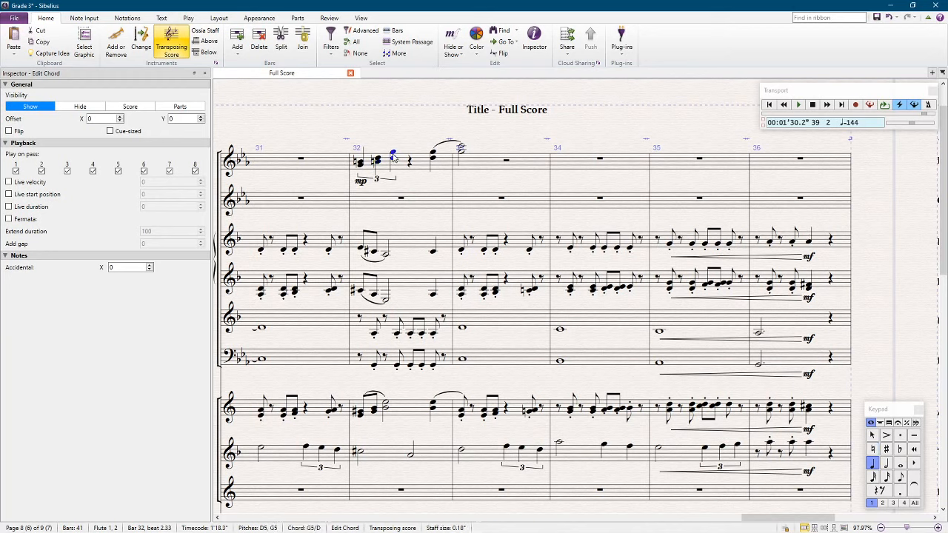
- Add a quarter-note chord of G and B natural on beat 3 of the Flute's bar 32
click(410, 157)
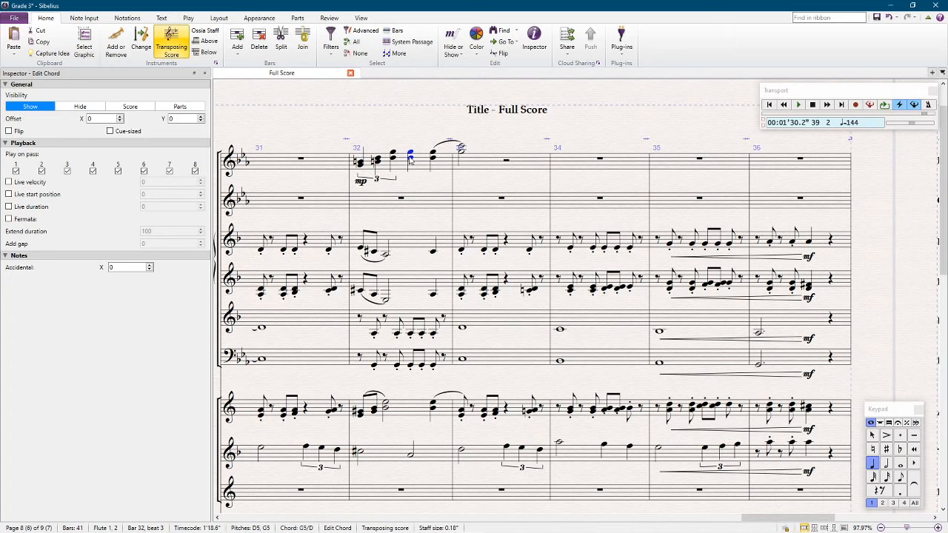
key(Up)
key(Up)
click(421, 138)
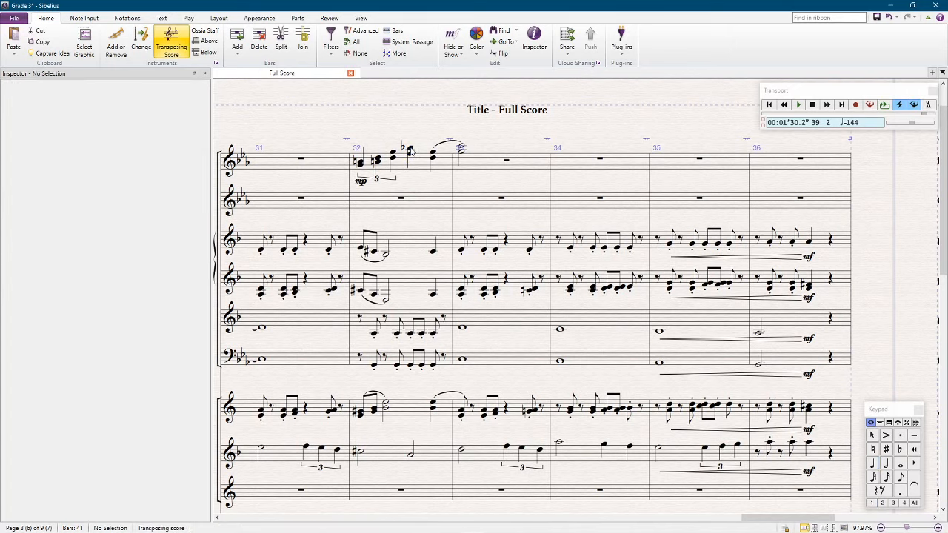
click(411, 151)
key(Down)
key(Down)
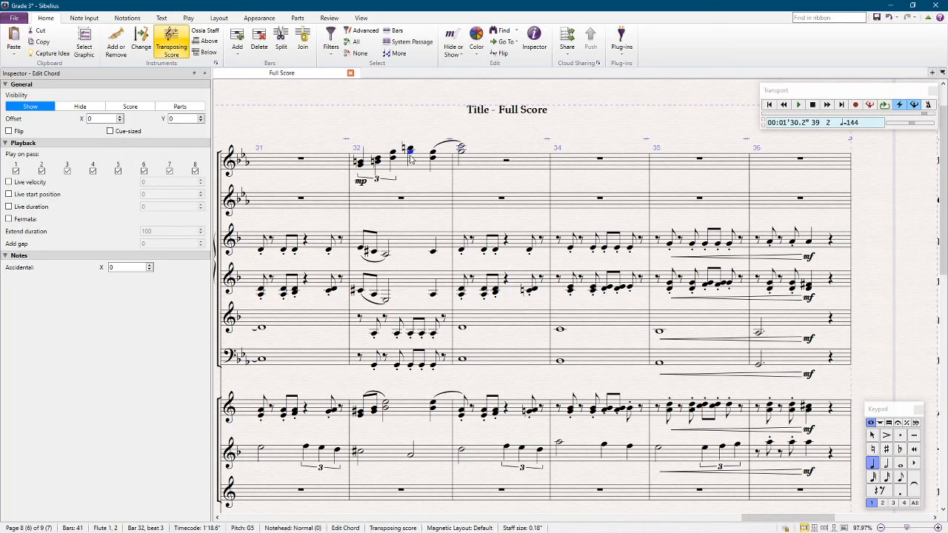
key(Right)
key(Right)
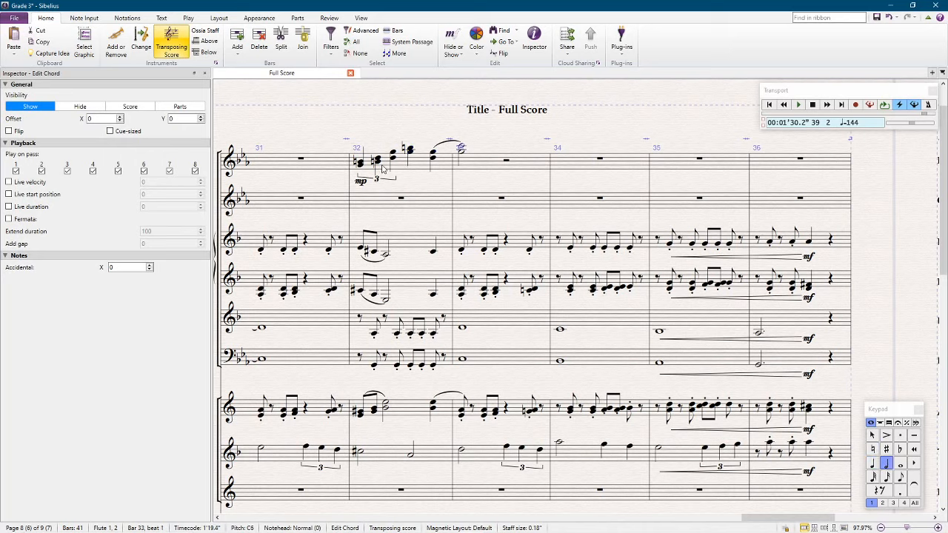
- Slur the Flute chords in bar 32 from the start of the triplet to beat 3
click(361, 165)
shift+click(409, 151)
key(s)
- Copy the Flute's bar 32 into Alto Saxophone 1, 2, transpose the copy down a perfect octave and save the score
click(405, 167)
click(402, 238)
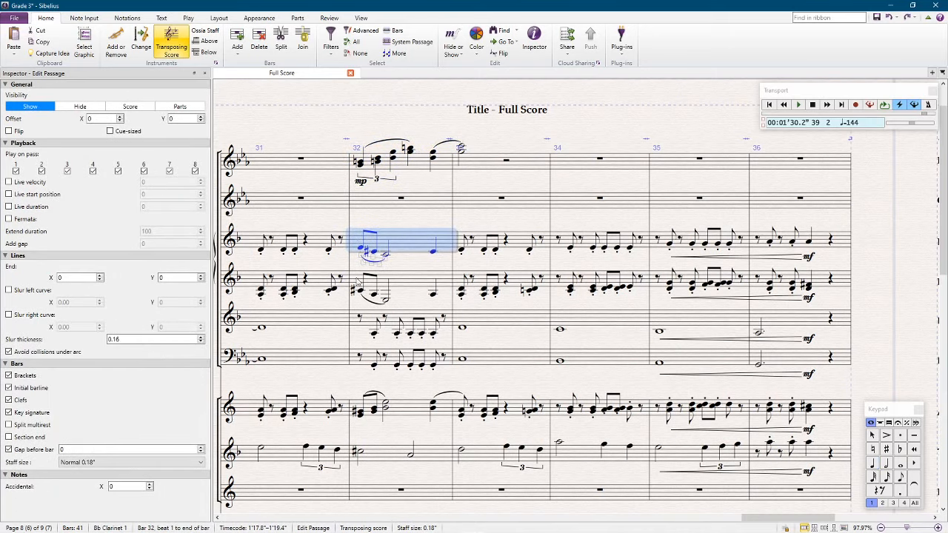
click(397, 411)
key(shift+t)
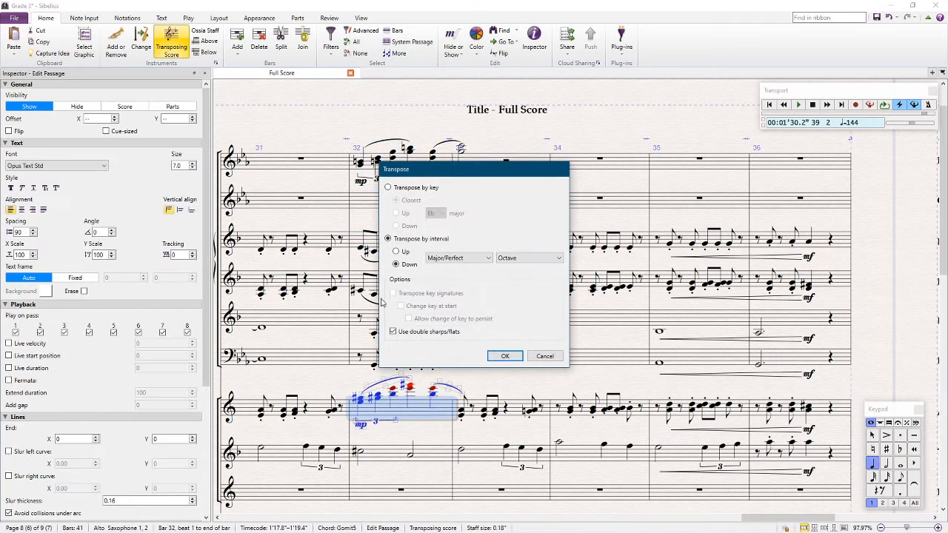
key(Return)
key(Escape)
key(ctrl+s)
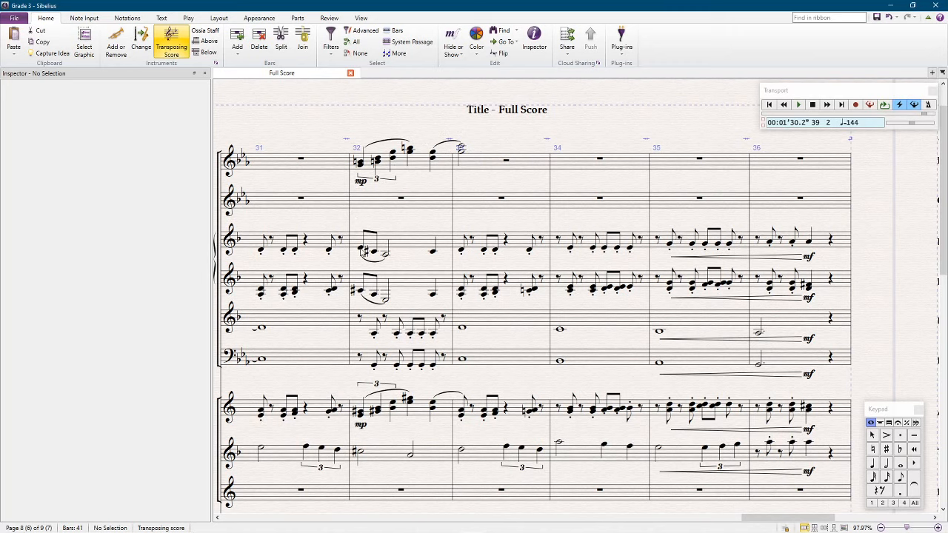
- Turn beats 1–2 of Clarinet 1's bar 32 into a quarter-note triplet starting with written E and C sharp
click(361, 251)
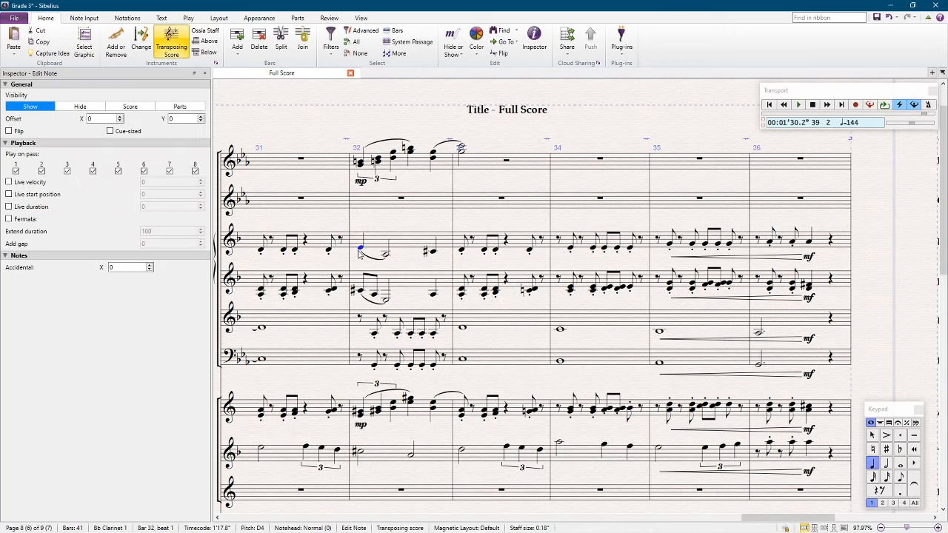
key(ctrl+3)
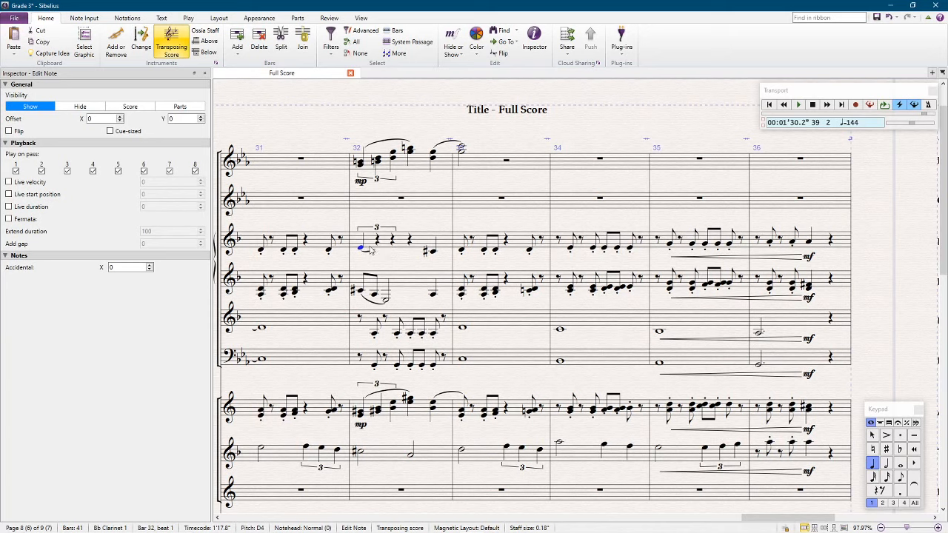
key(Right)
key(c)
key(KP_8)
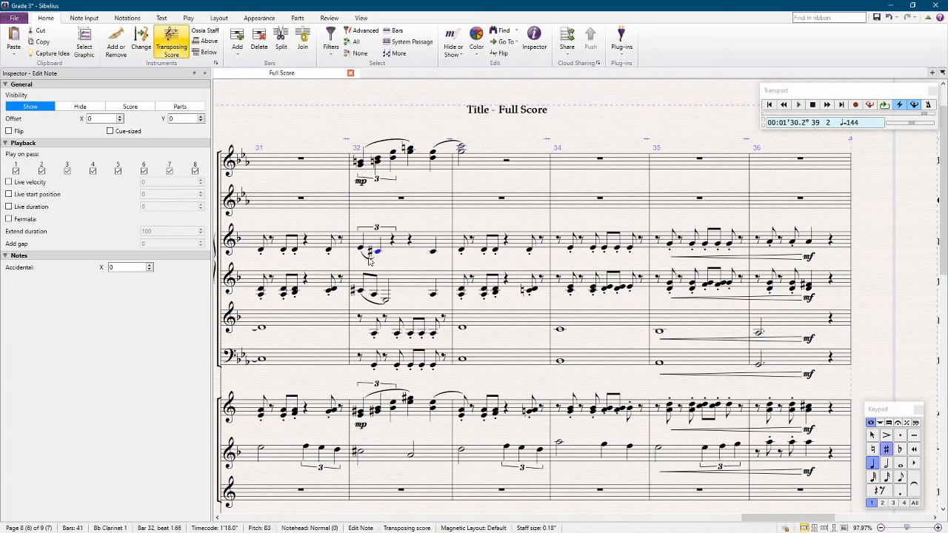
- Replace the old slur in Clarinet 1's bar 32 and add written A for the last triplet note and beat 3
click(368, 258)
key(Delete)
ctrl+click(378, 252)
key(g)
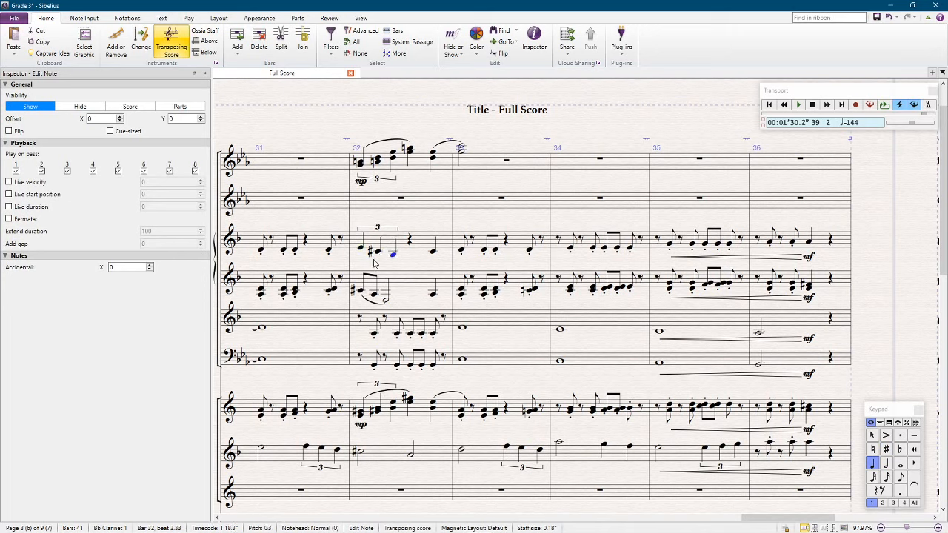
key(g)
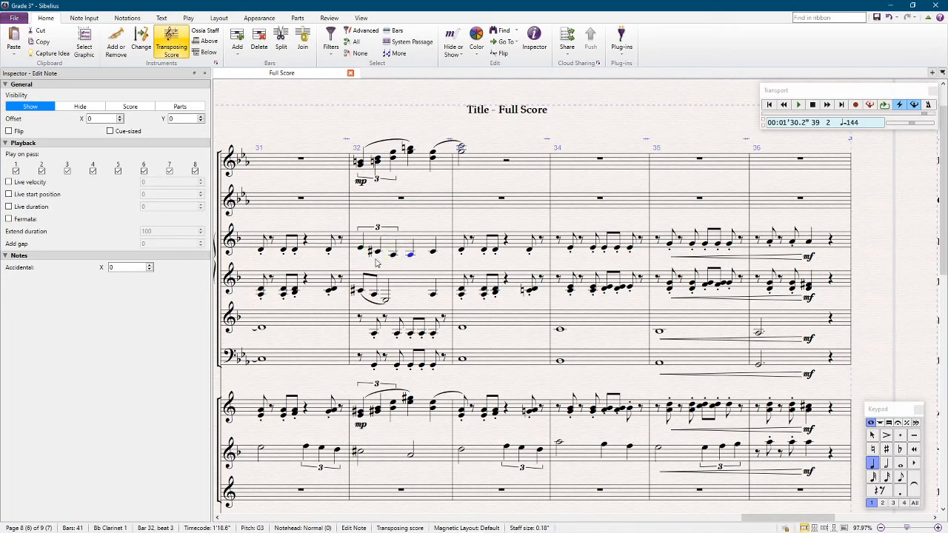
click(376, 262)
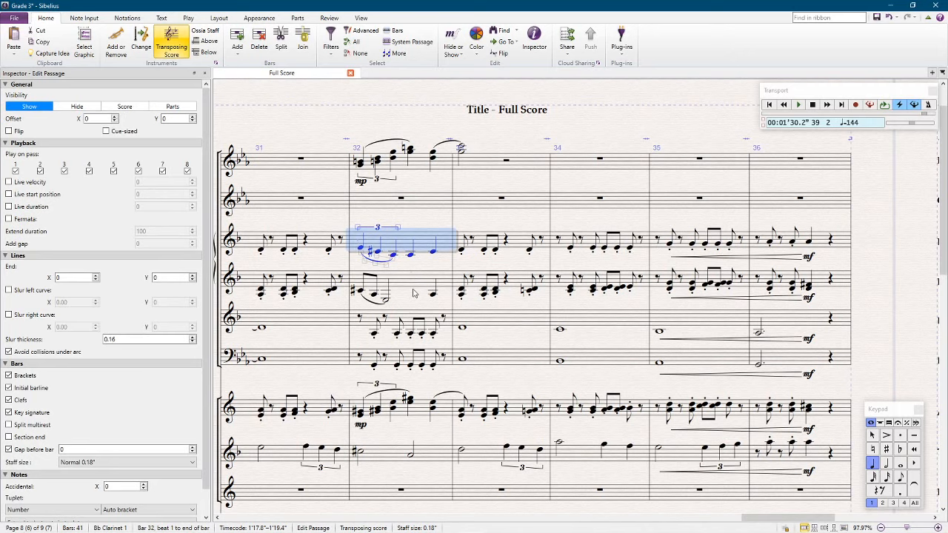
- Copy Clarinet 1's bar 32 into Clarinets 2, 3 and lower the copied notes by two diatonic steps
key(Escape)
click(416, 284)
key(Down)
key(Down)
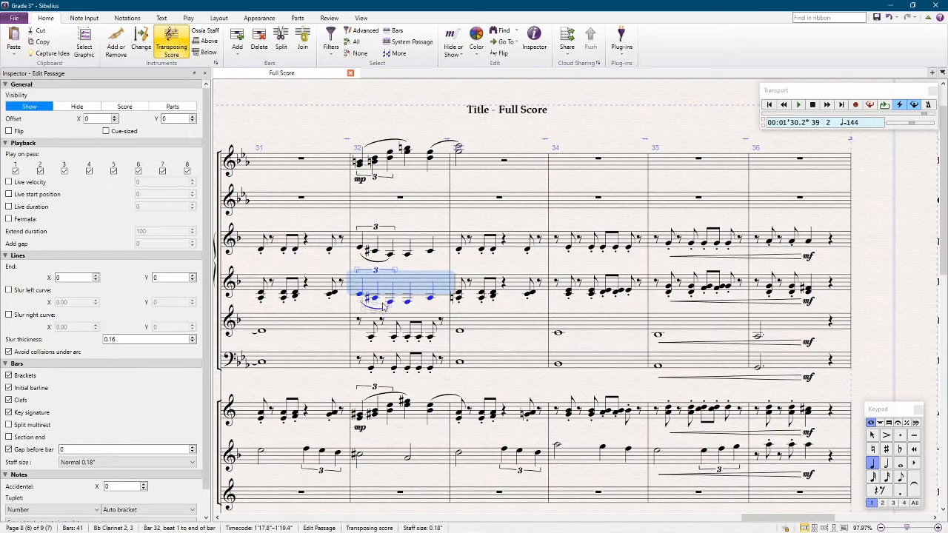
- Adjust the accidentals and pitches of the triplet and quarter notes in bar 32 of Clarinets 2, 3 and save the score
key(KP_8)
click(390, 301)
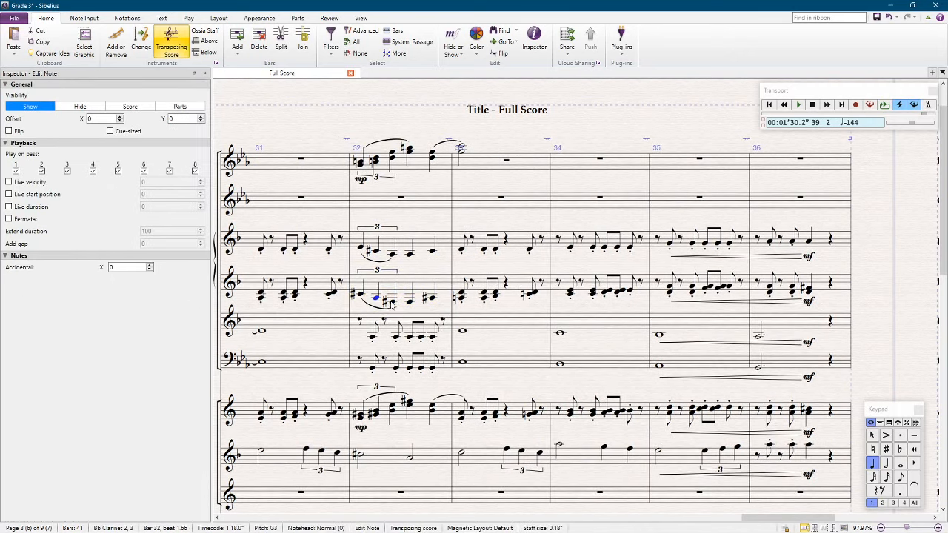
click(410, 302)
key(Down)
click(432, 298)
key(KP_8)
key(ctrl+s)
- Play back the score from bar 31 through bar 34 to check the triplet version of bar 32
key(ctrl+minus)
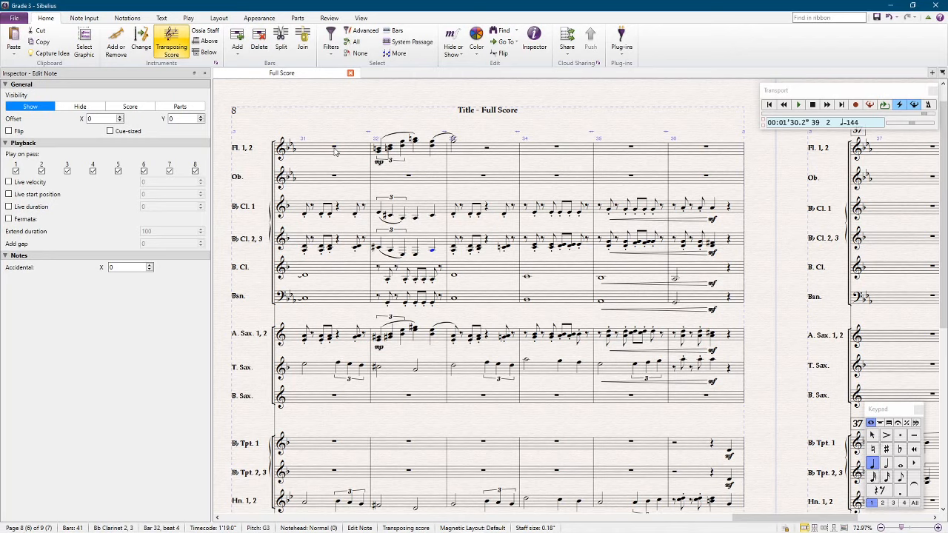
click(334, 150)
click(323, 152)
key(p)
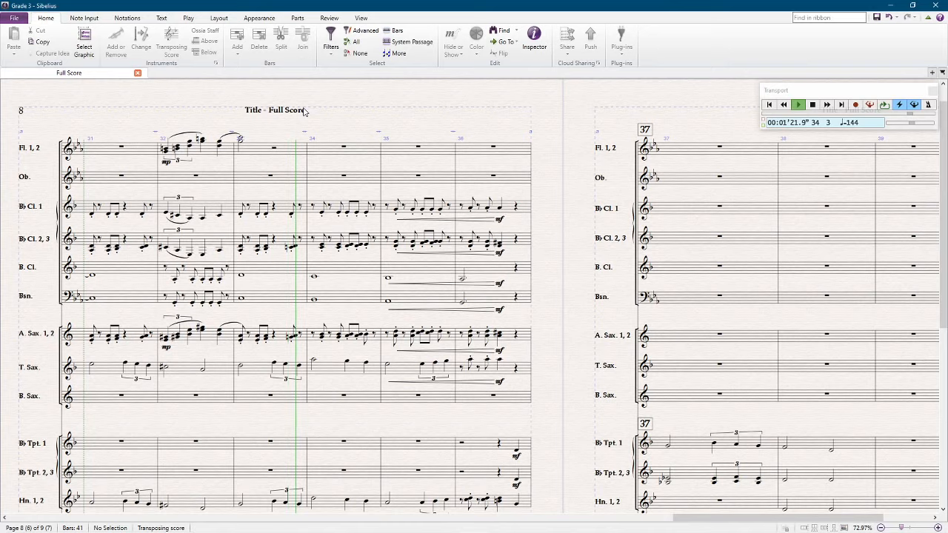
key(Escape)
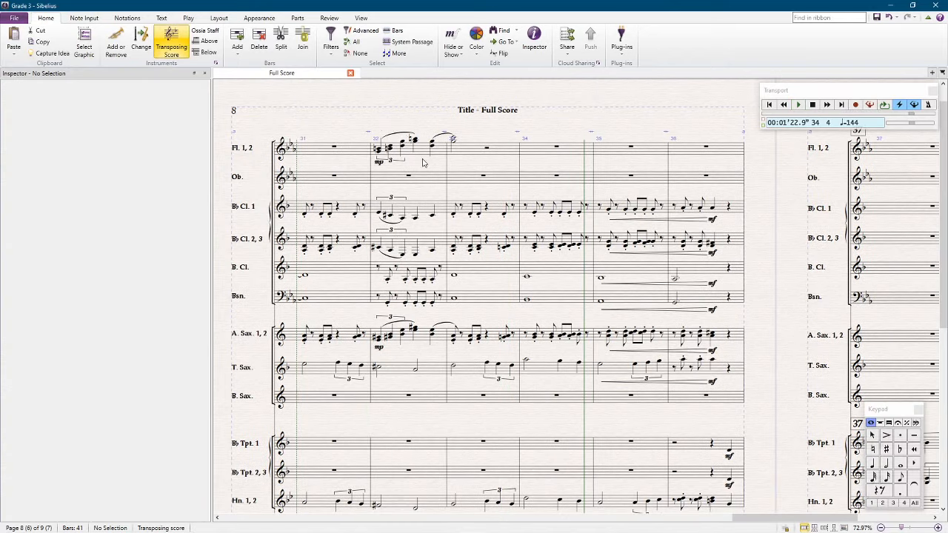
- Undo the quarter-note triplet rewrites in bar 32 of the Flute, Clarinets and Alto Saxophones
click(329, 19)
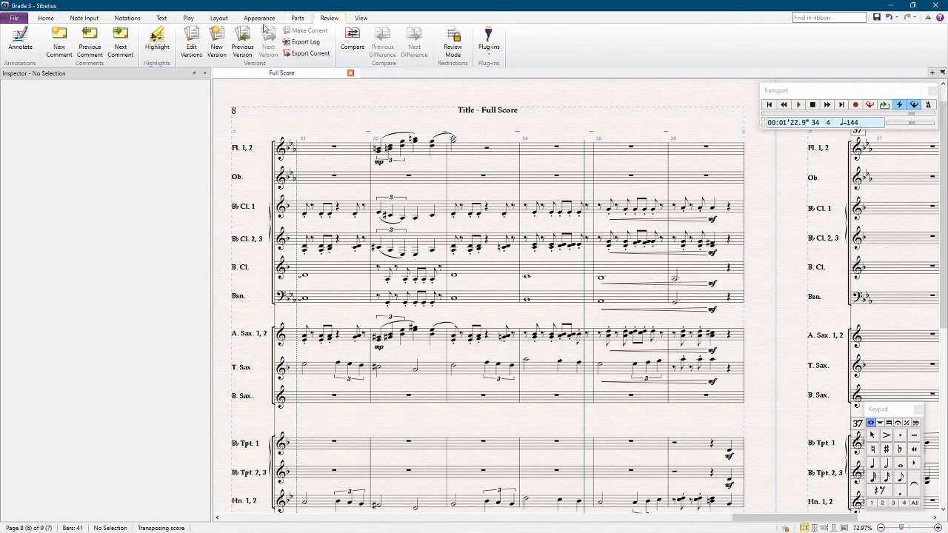
key(ctrl+z)
key(ctrl+z)
key(ctrl+z)
key(ctrl+z)
- Shorten the Flute's half-note D–G chord on beat 2 of bar 32 to a quarter note and tie both its notes forward
click(398, 151)
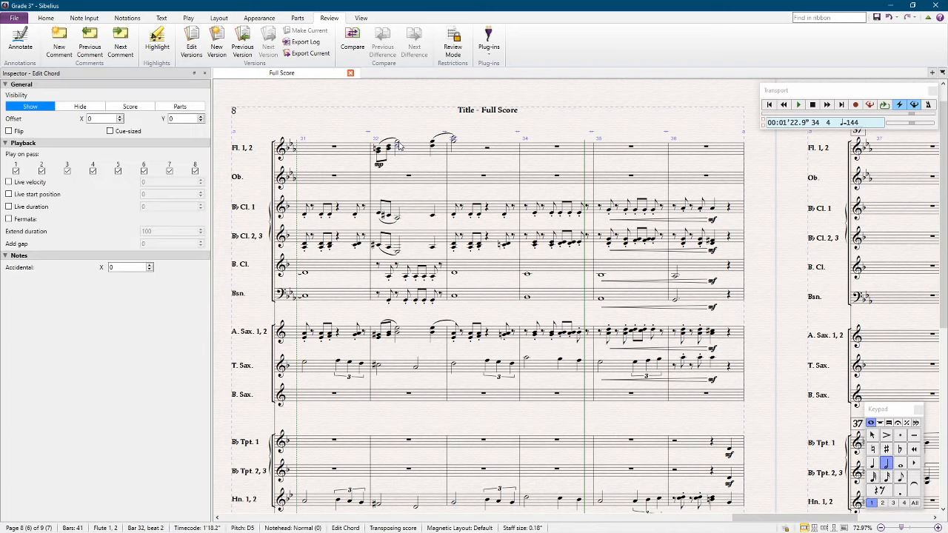
shift+click(398, 150)
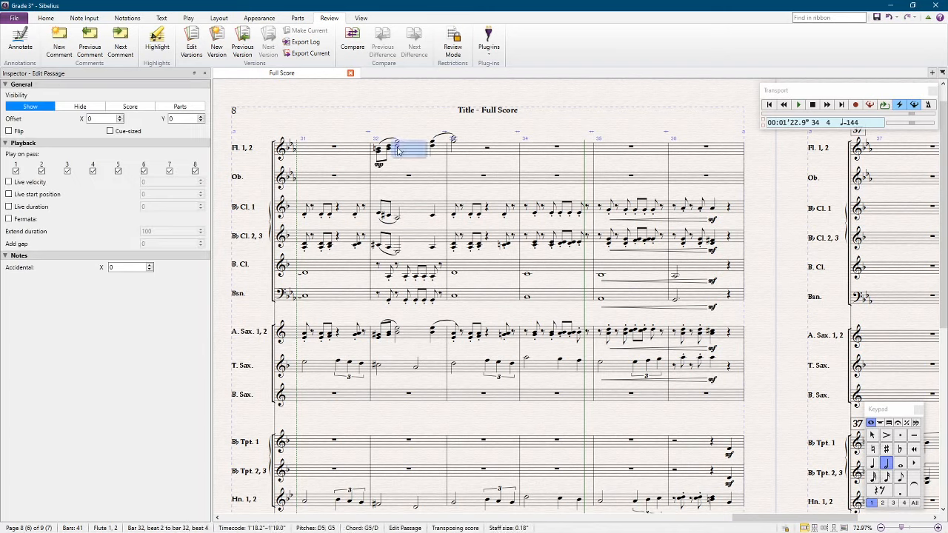
key(4)
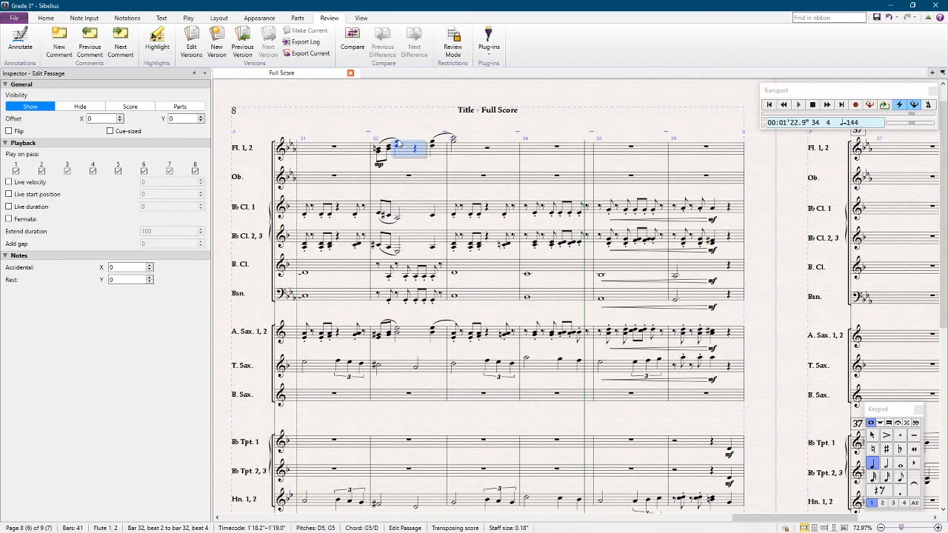
click(397, 143)
key(Return)
click(398, 146)
key(Return)
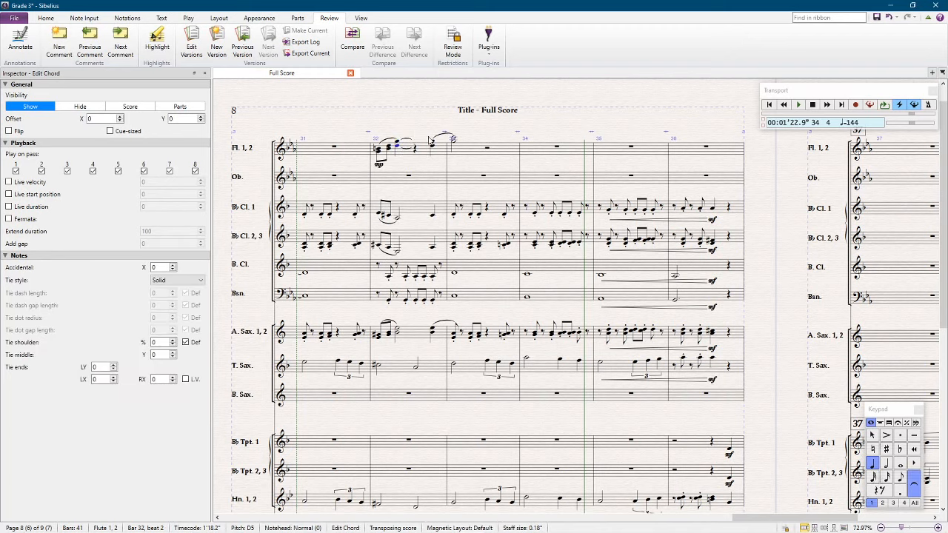
- Fill beats 3 and 4 of the Flute's bar 32 with four repeated eighth-note D–G chords, the first ending the tie
click(433, 145)
shift+click(434, 146)
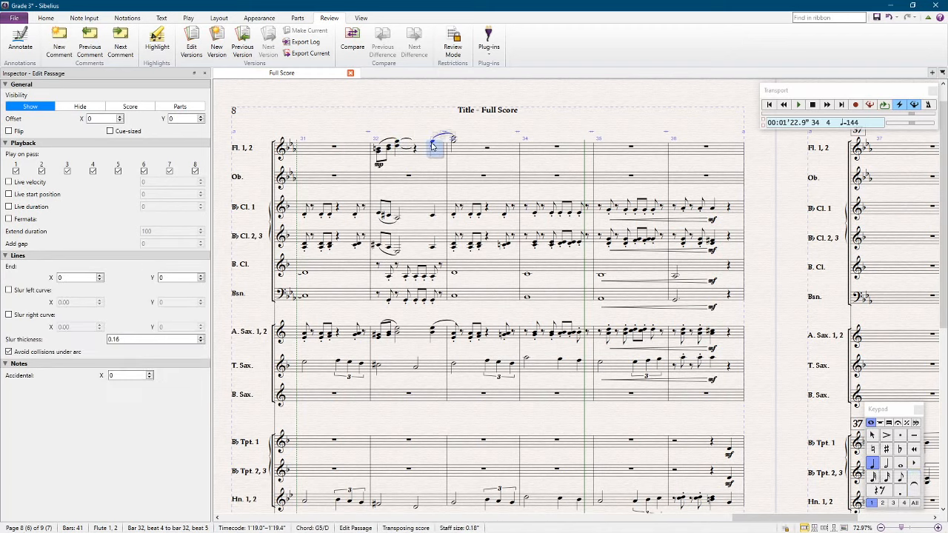
scroll(440, 145, up, 3)
- Copy the Flute's bar 32 into Alto Saxophone 1, 2 and transpose the copy down an octave
click(394, 157)
key(ctrl+c)
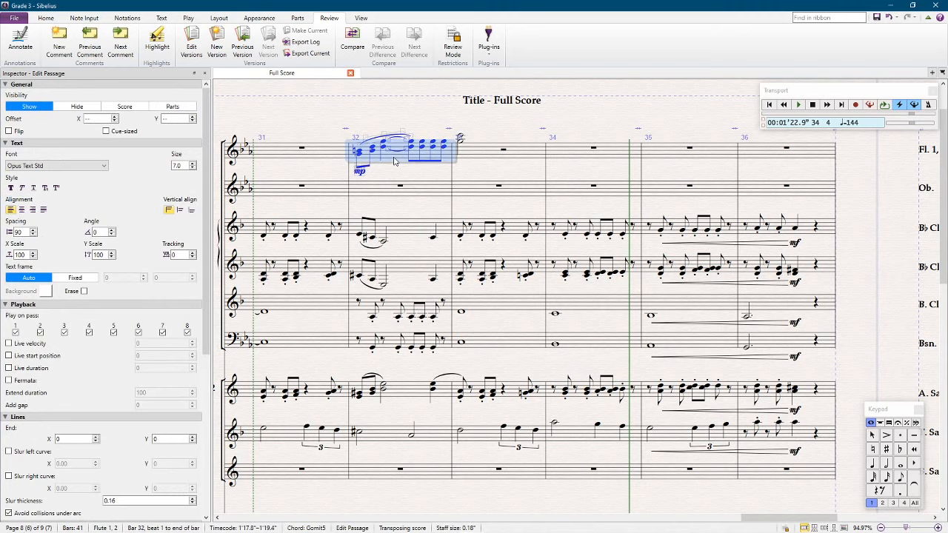
click(412, 396)
key(ctrl+v)
key(shift+t)
key(Return)
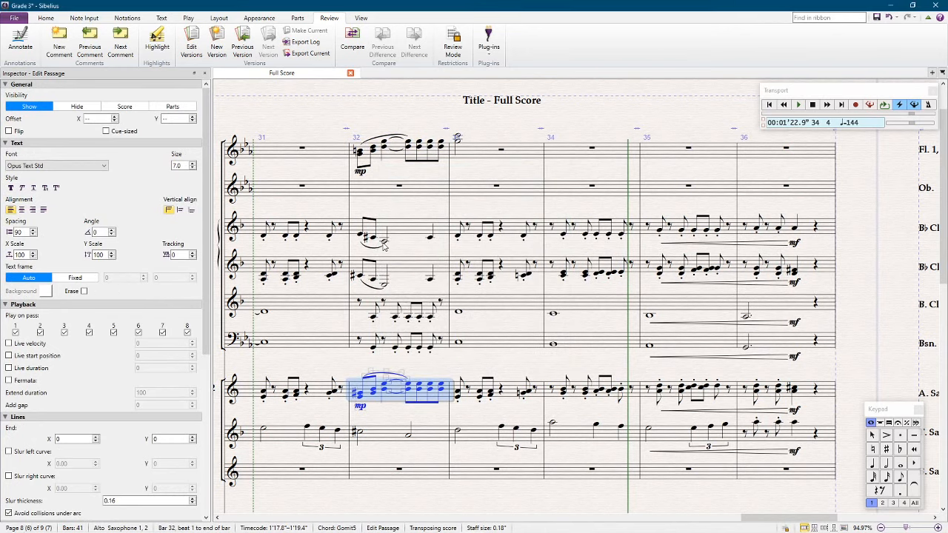
- Shorten the beat 2 half notes in bar 32 of both Clarinet staves to quarter notes and tie them forward
click(381, 242)
ctrl+click(384, 286)
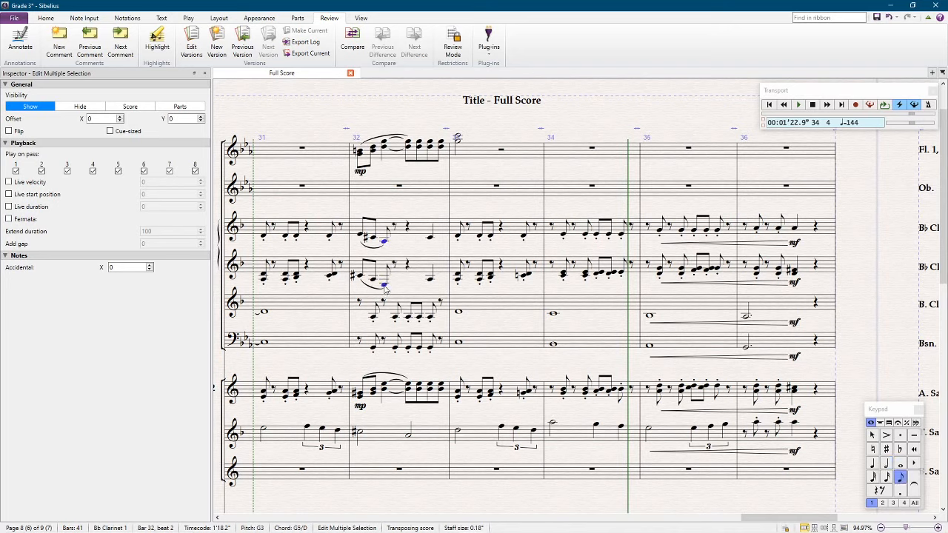
key(4)
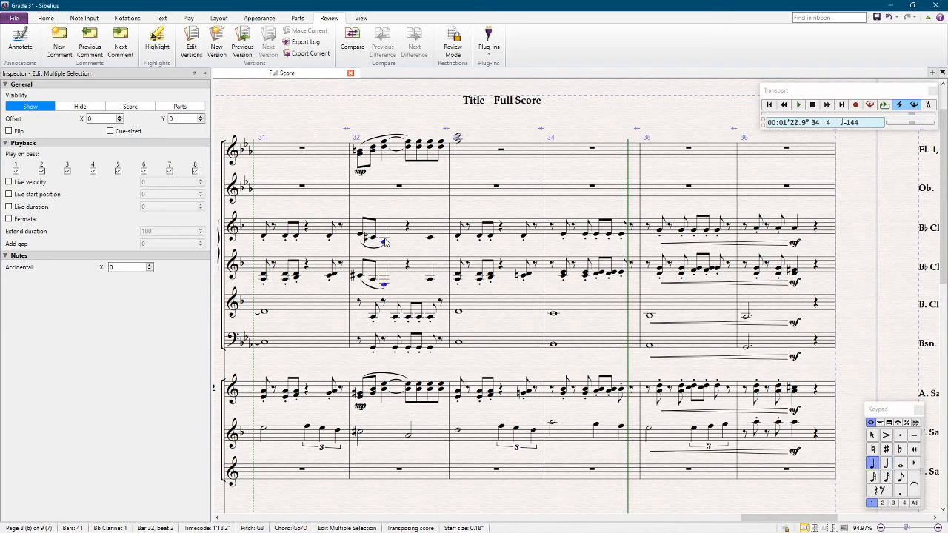
key(Return)
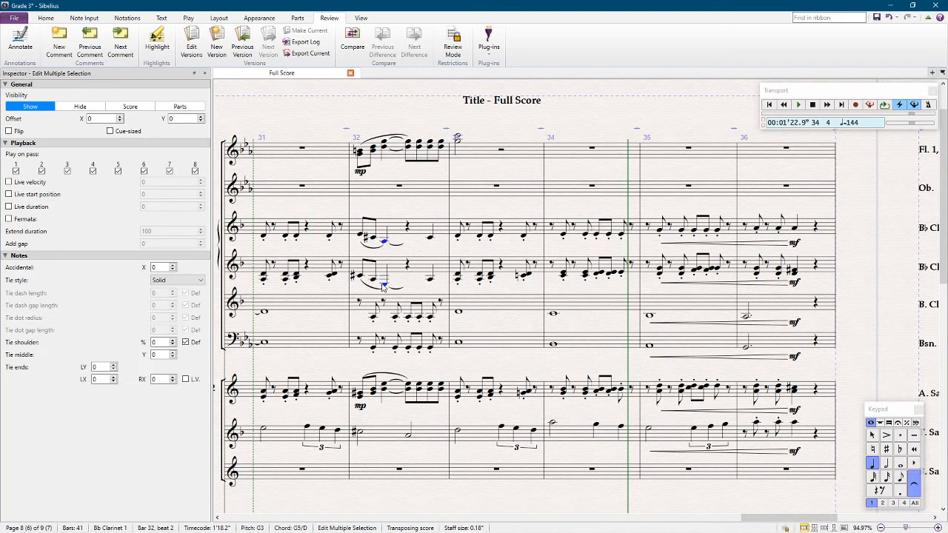
- Add two eighth notes on beat 3 of both Clarinet staves in bar 32, the second matching the beat 4 pitch
key(Right)
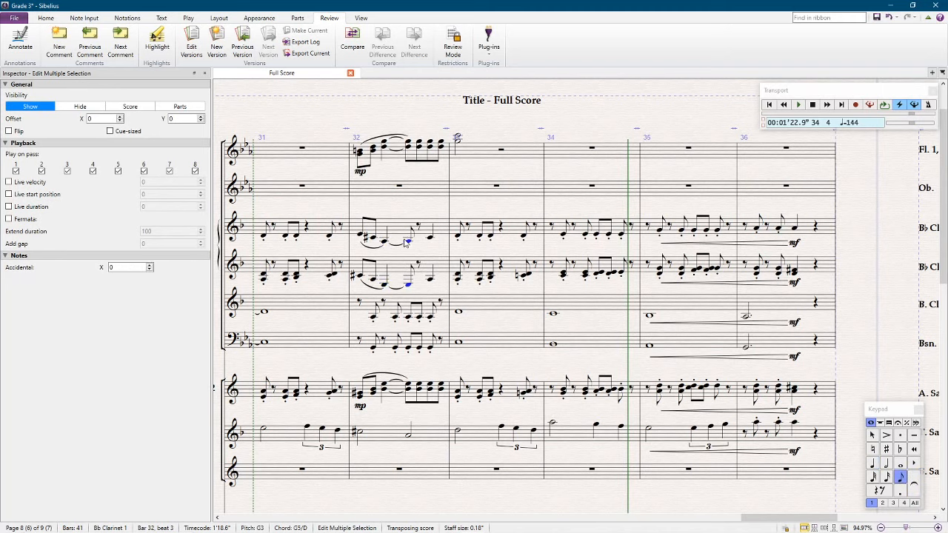
key(t)
key(Escape)
key(Right)
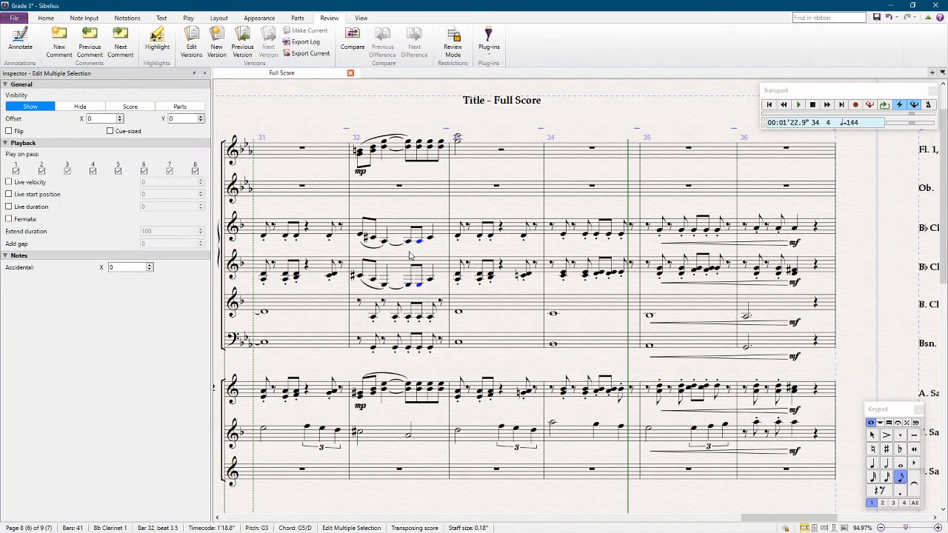
key(Escape)
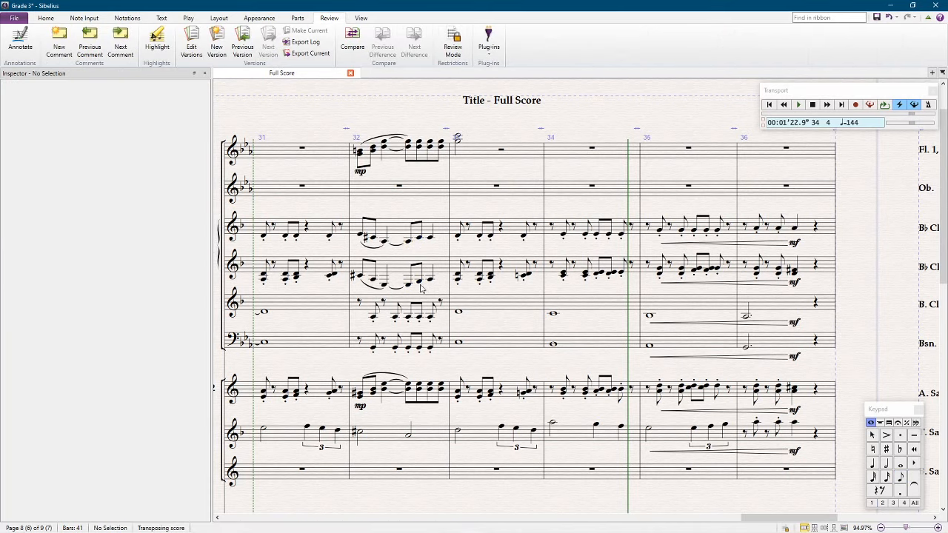
click(422, 281)
- Change the beat 4 quarter notes of both Clarinet staves in bar 32 to two repeated eighth notes and save the score
click(431, 280)
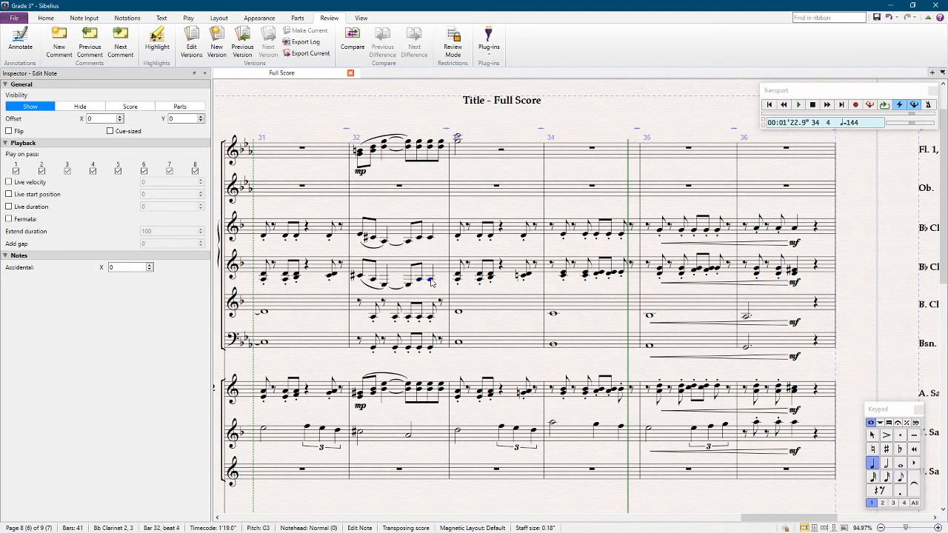
ctrl+click(430, 239)
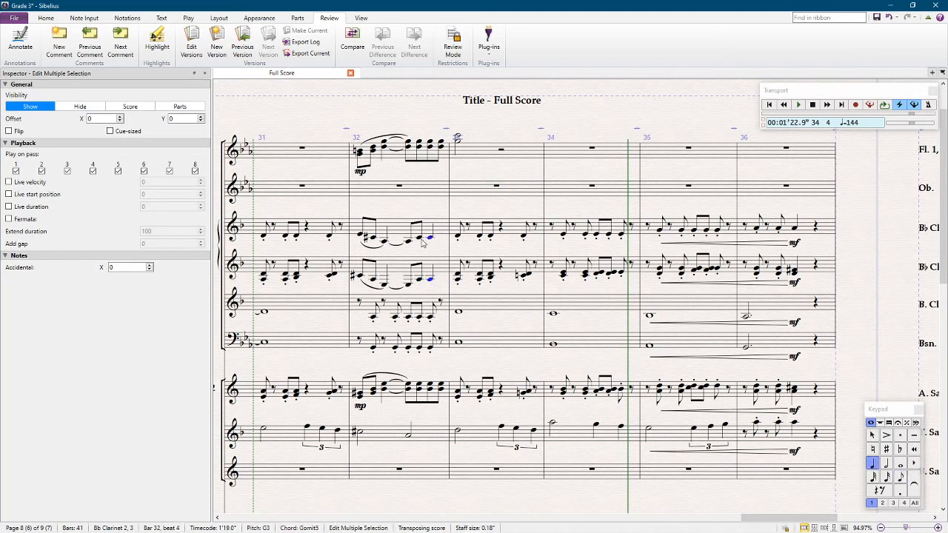
key(3)
key(r)
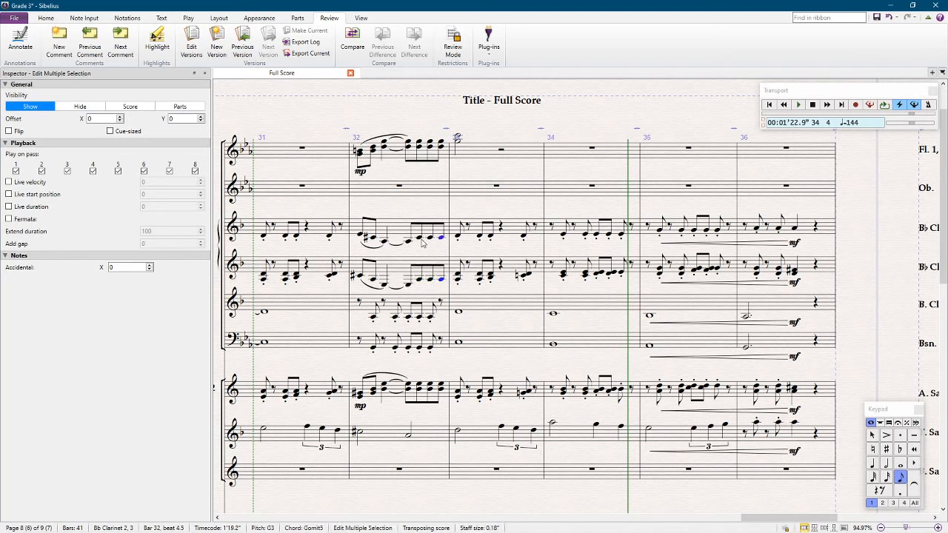
key(ctrl+s)
click(357, 117)
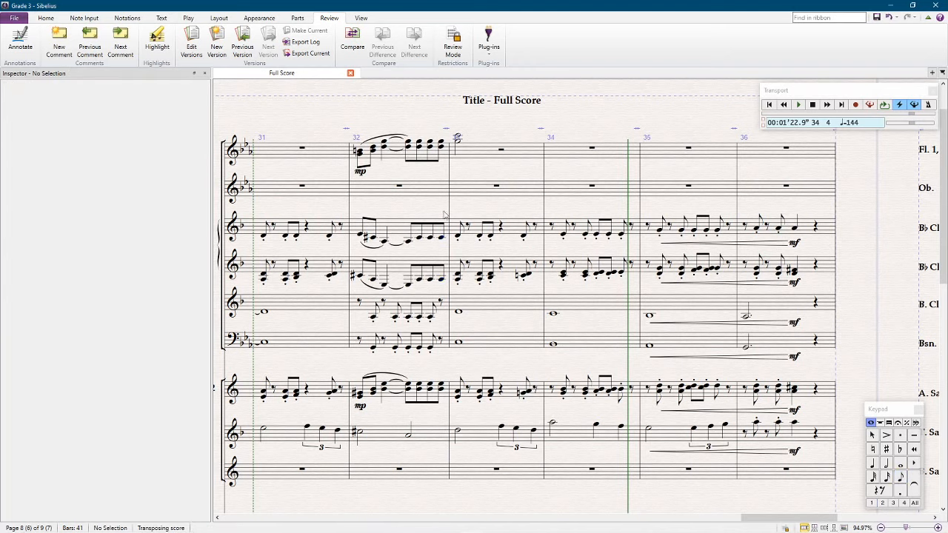
- Replace the slurs in both Clarinet staves of bar 32 with slurs from beat 1 to the tied note on beat 3, and save
click(368, 288)
key(Delete)
click(377, 247)
key(Delete)
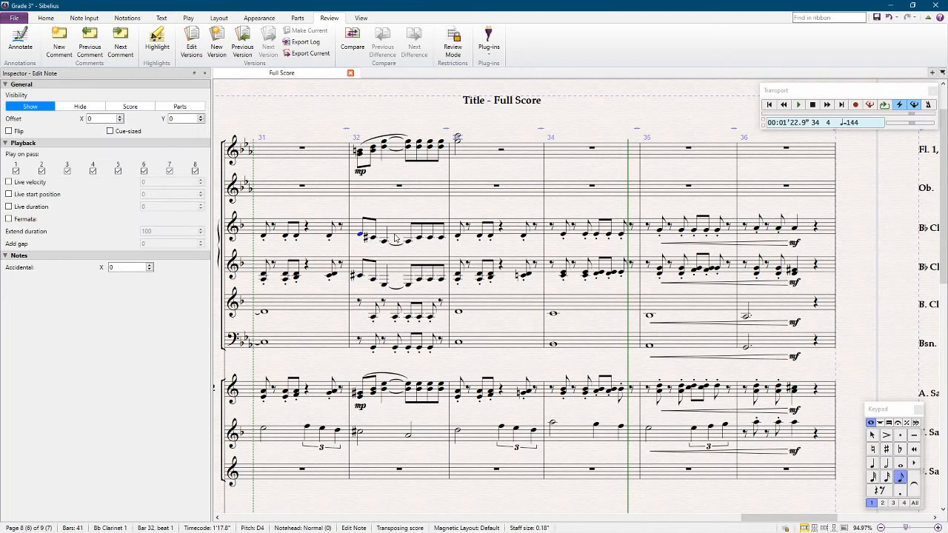
shift+click(408, 286)
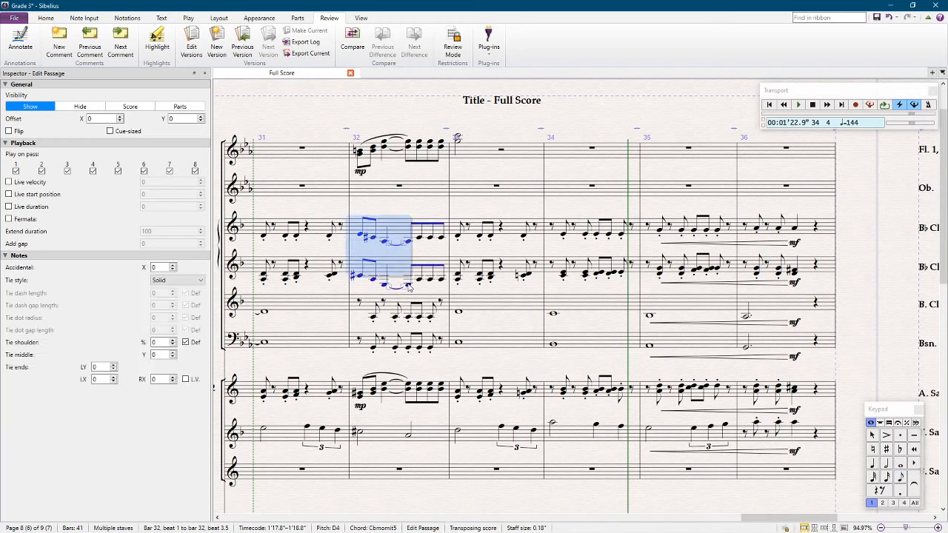
key(s)
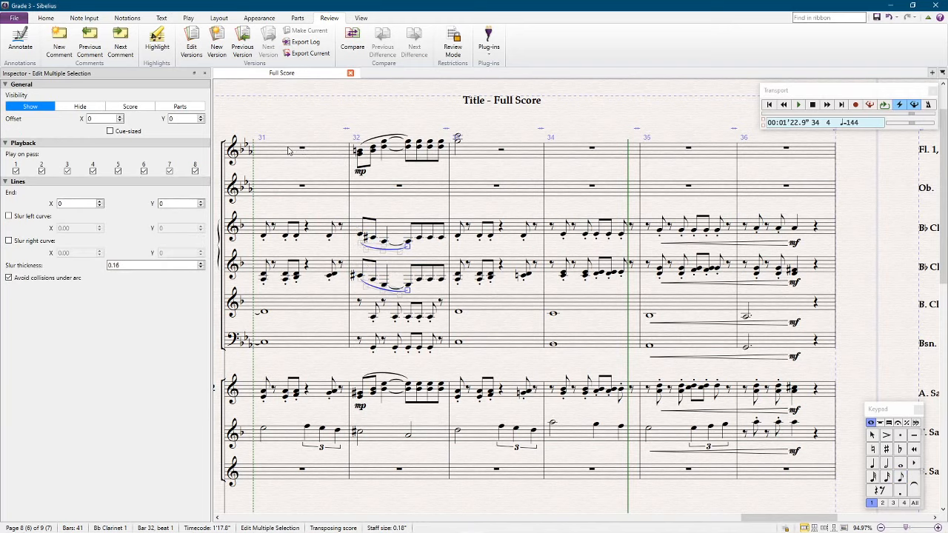
- Play back the score from bar 31 through bar 33 to check the tied eighth-note version of bar 32
click(288, 152)
click(312, 95)
key(space)
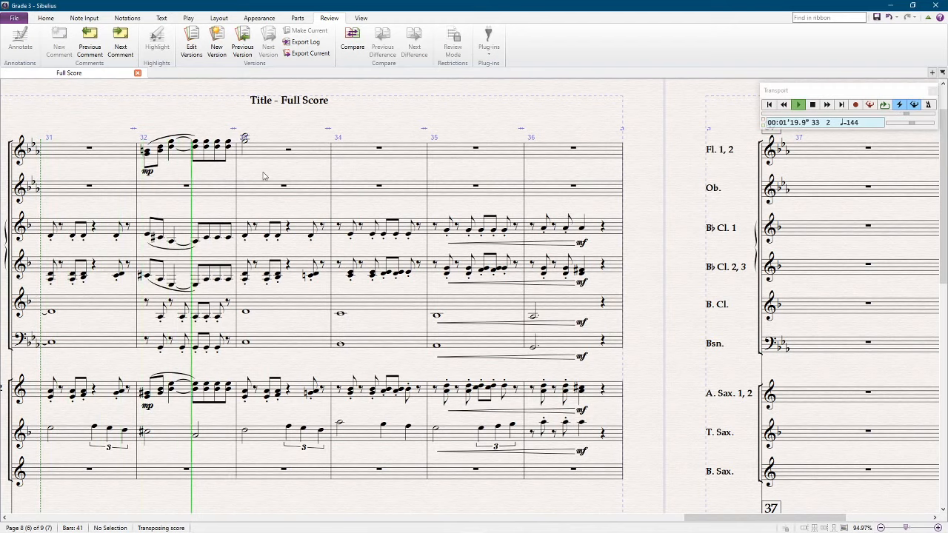
key(space)
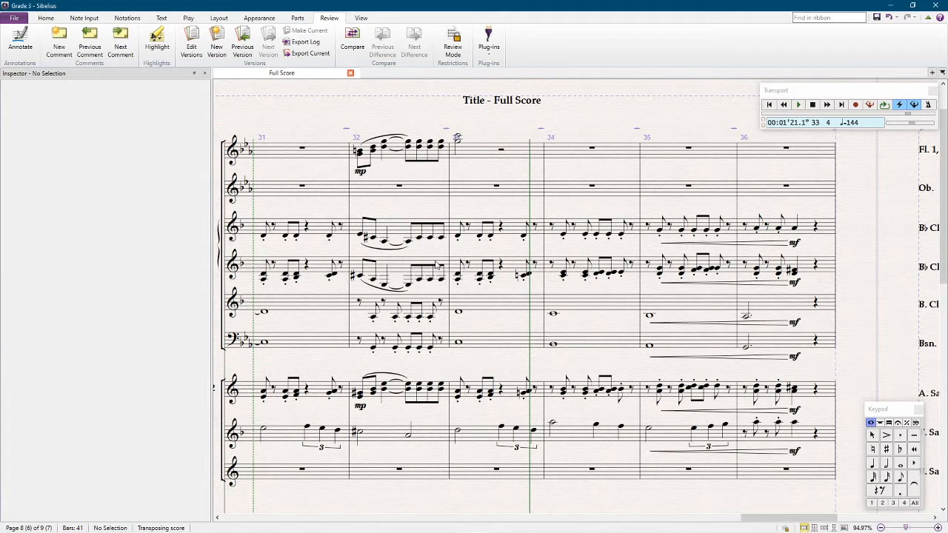
scroll(437, 265, down, 3)
scroll(437, 264, down, 2)
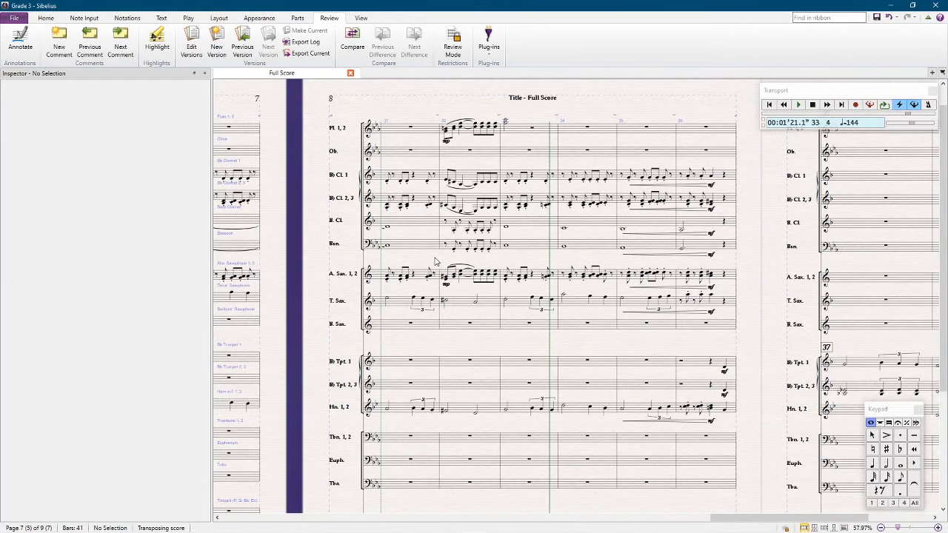
- Replay the score from bar 31 into bar 33 to listen again to the woodwind figure in bar 32
drag(480, 92, 479, 318)
scroll(478, 318, up, 2)
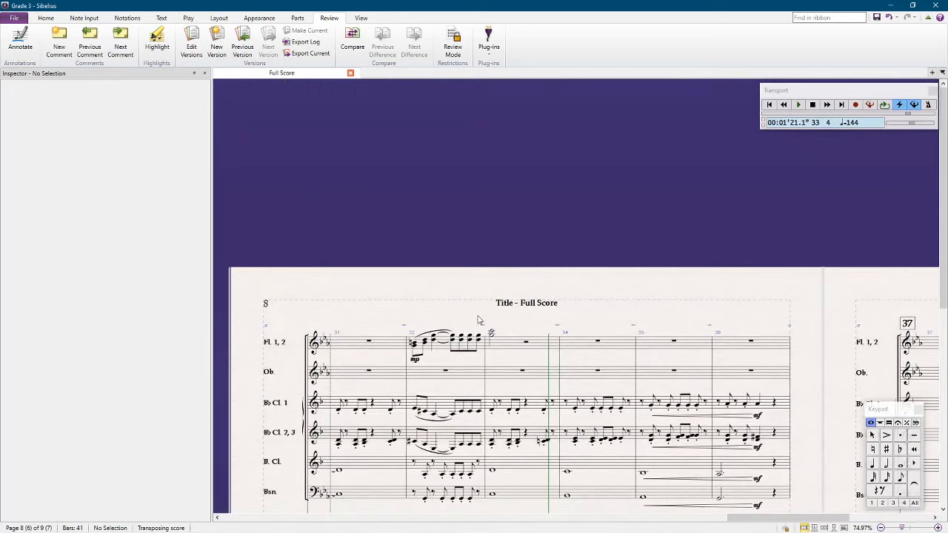
scroll(477, 319, up, 1)
drag(384, 311, 433, 239)
key(space)
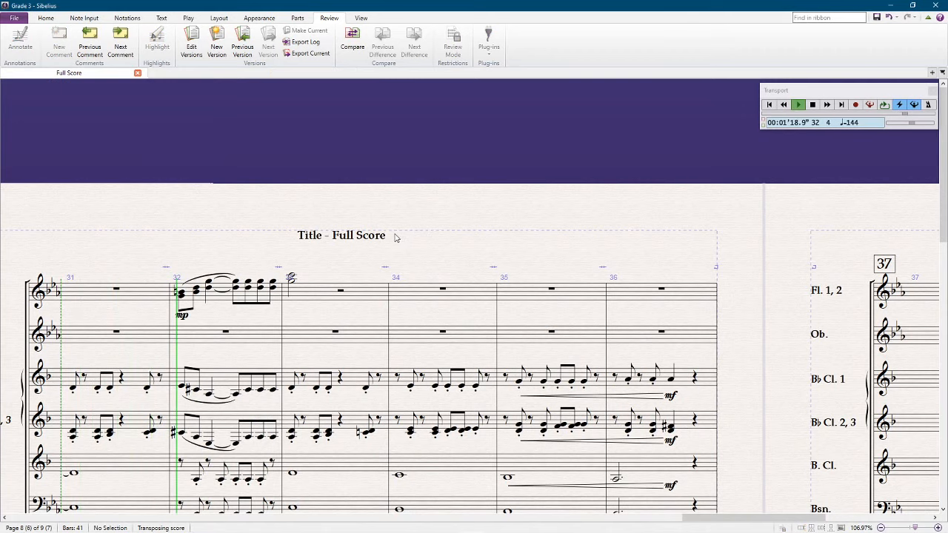
key(space)
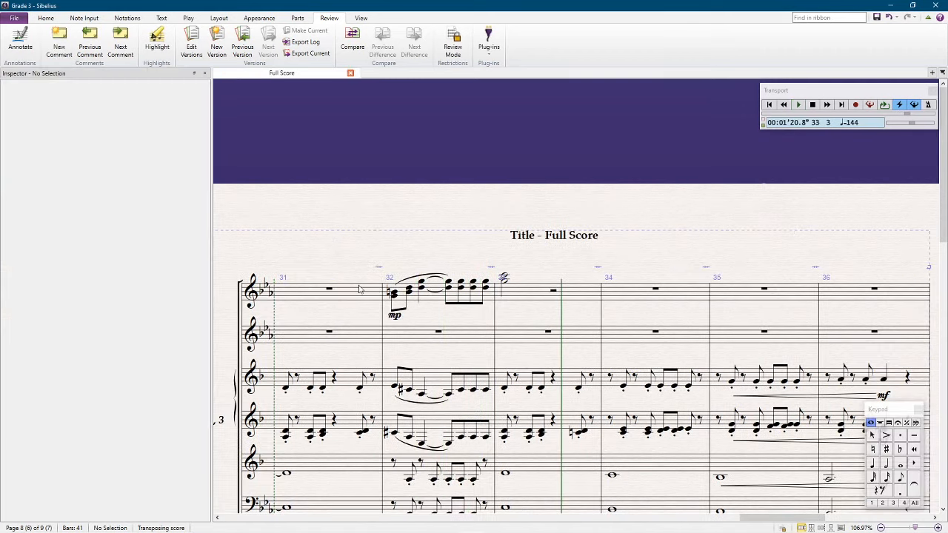
- Add staccatos to the last three eighth notes of bar 32 in the Flute, both Clarinet and Alto Sax staves
click(460, 283)
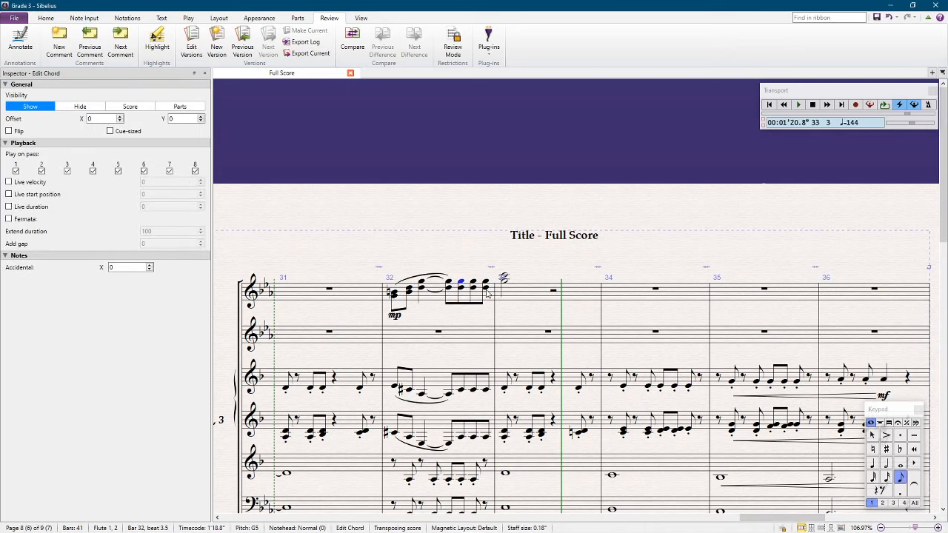
shift+click(486, 293)
scroll(488, 313, down, 3)
ctrl+click(481, 215)
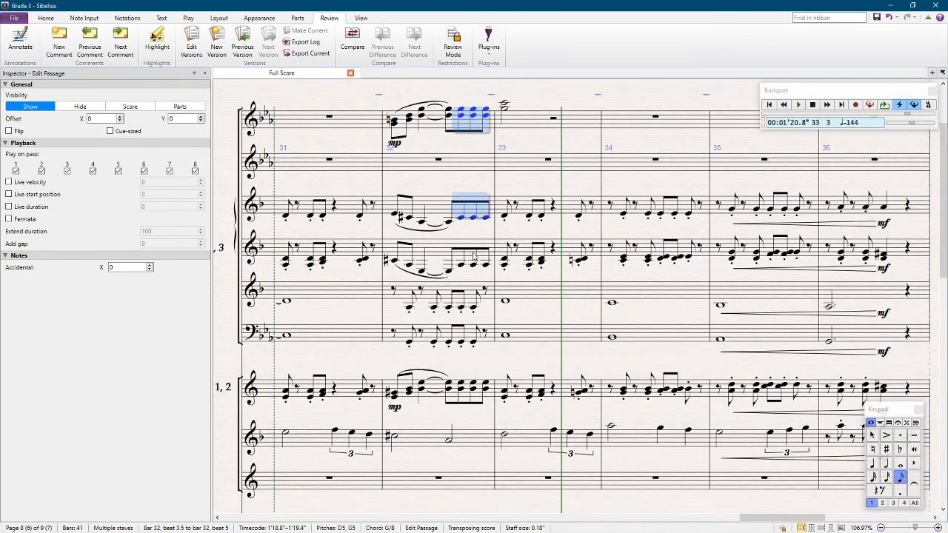
ctrl+click(474, 256)
ctrl+click(461, 393)
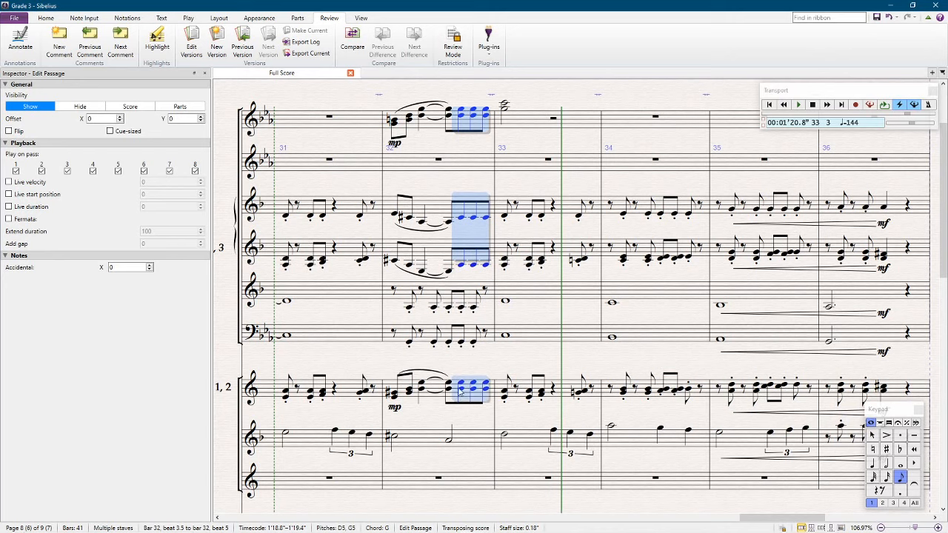
key(KP_Multiply)
key(Escape)
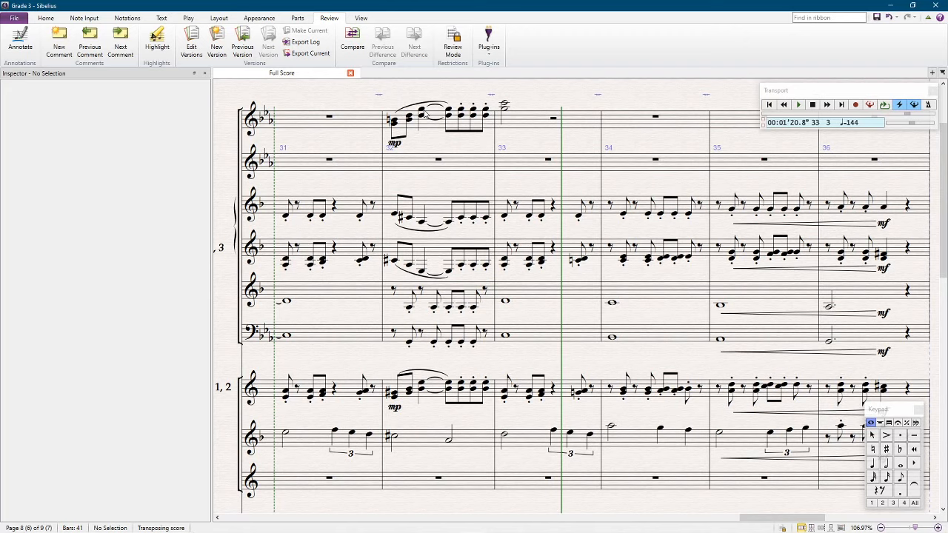
- Delete the notes on beats 3 and 4 of bar 32 in the Flute, both Clarinet and Alto Sax staves
click(451, 113)
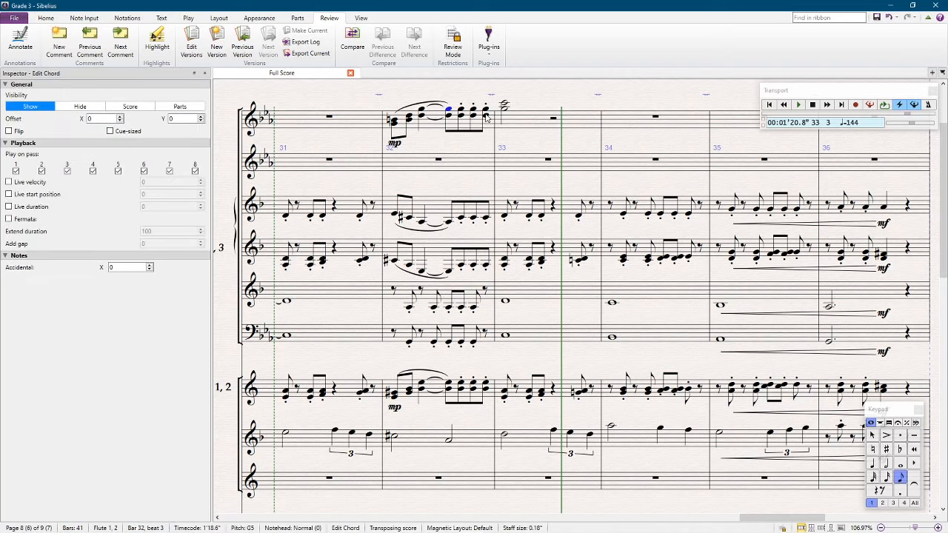
shift+click(486, 117)
ctrl+click(474, 225)
ctrl+click(472, 257)
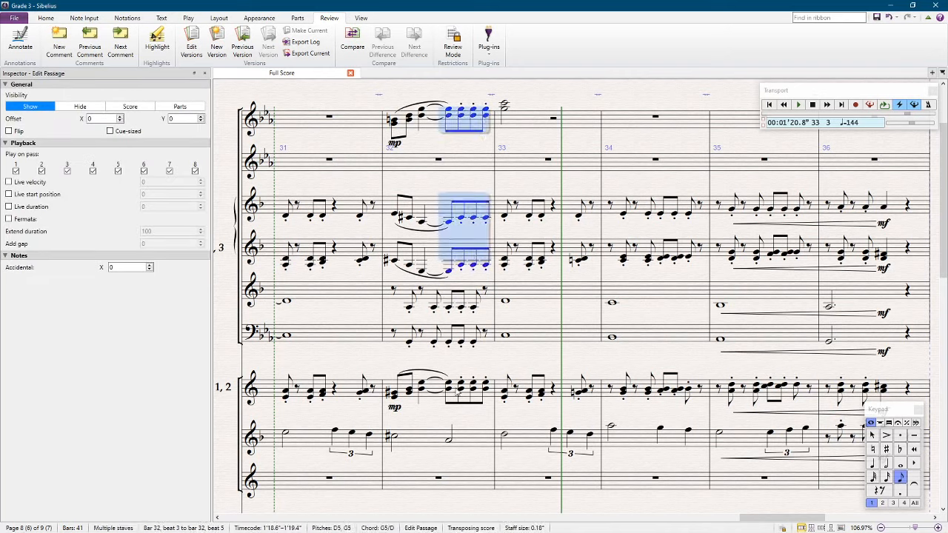
ctrl+click(458, 391)
key(Delete)
key(Escape)
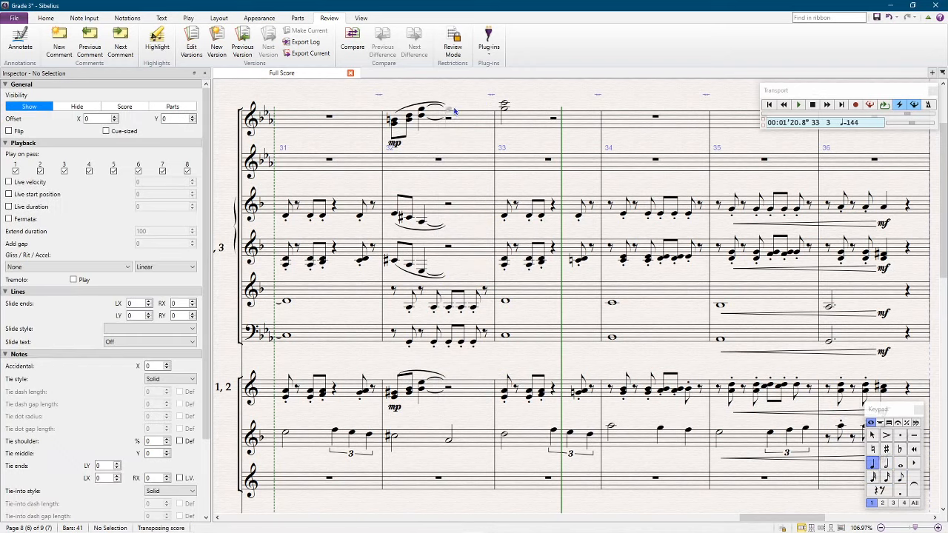
- Enter a quarter-note triplet of three repeated G5s from beat 3 of bar 32 in the Flute staff
click(454, 111)
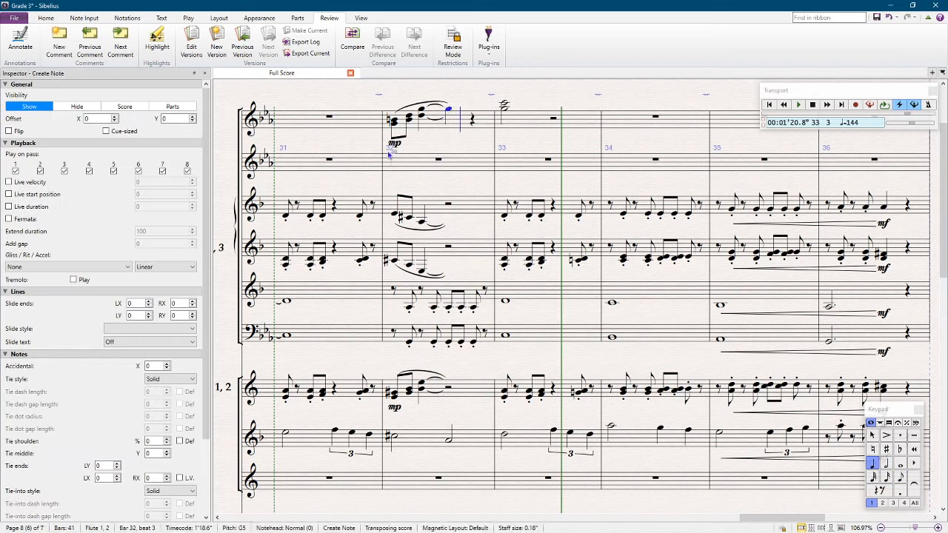
key(ctrl+3)
key(g)
key(g)
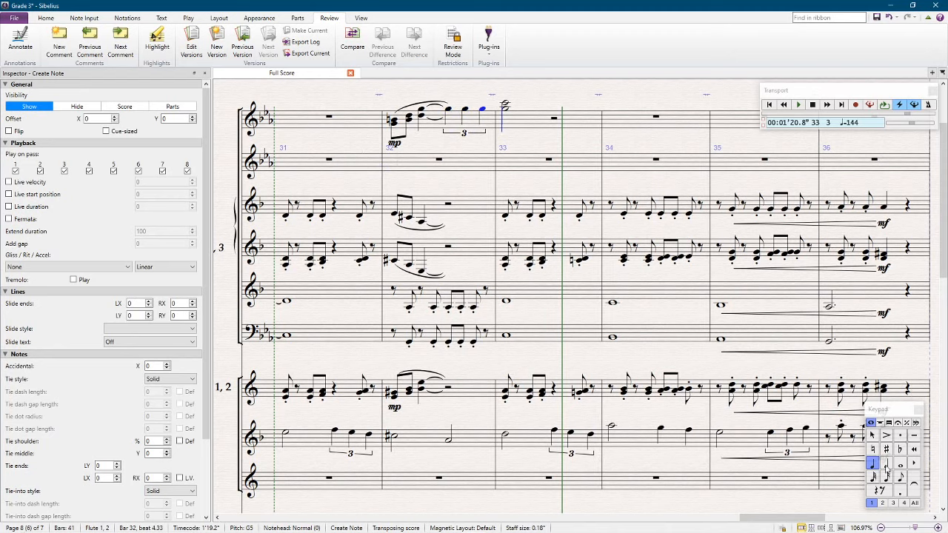
key(Escape)
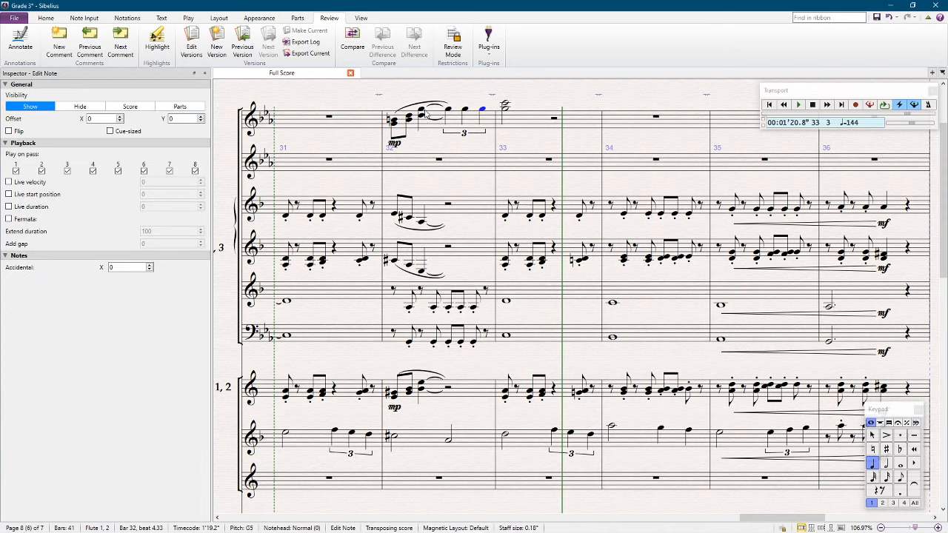
- Remove the ties from the Flute's beat 2 chord in bar 32 and slur only the first three chords
click(425, 113)
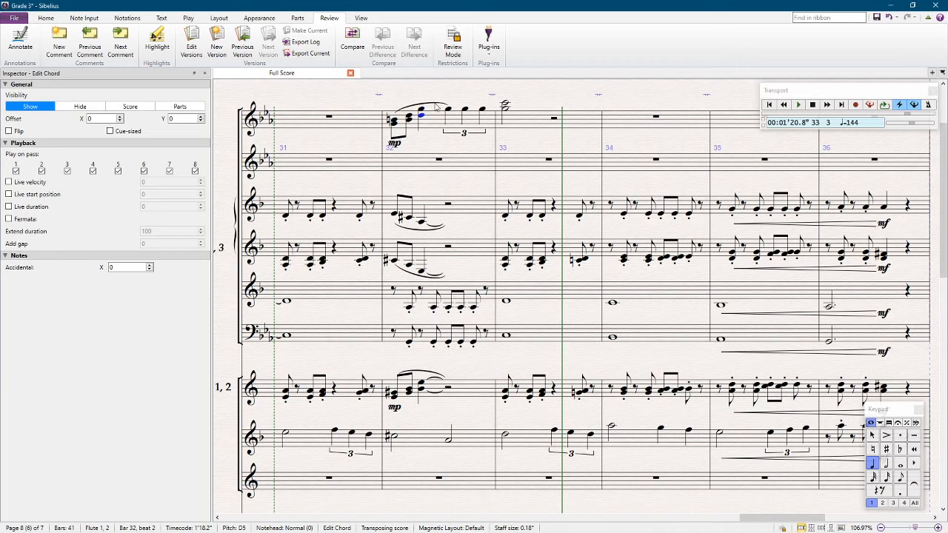
click(394, 122)
shift+click(420, 113)
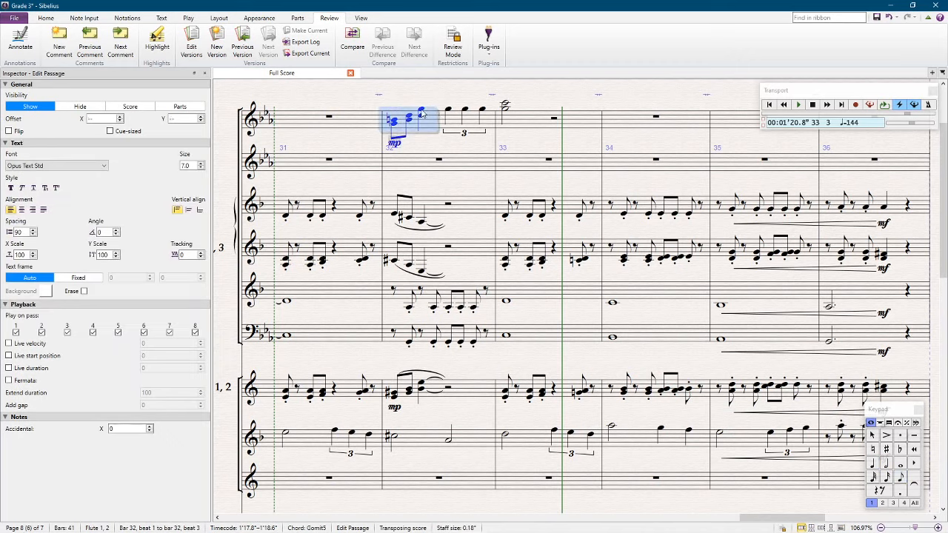
key(s)
- Add a D a fourth below each G of the Flute's quarter-note triplet in bar 32
click(449, 113)
shift+click(483, 111)
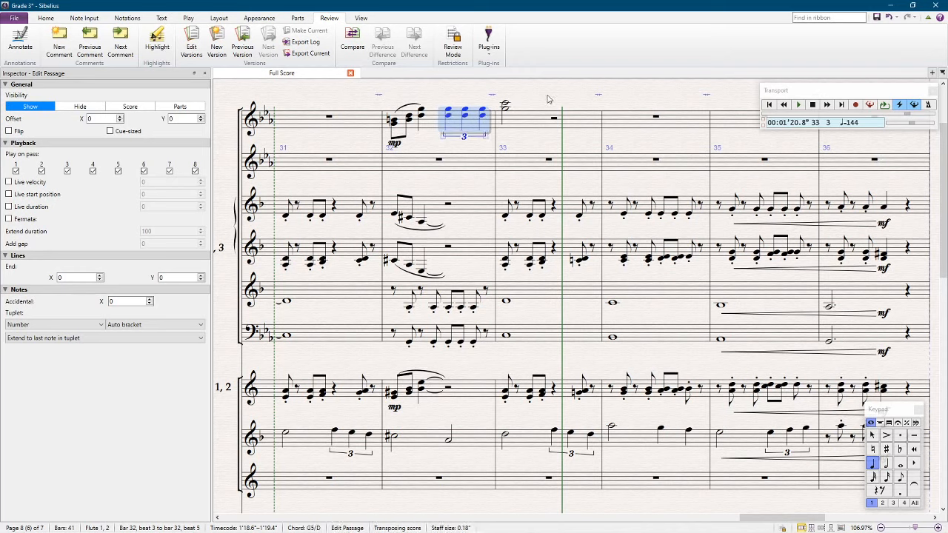
key(Escape)
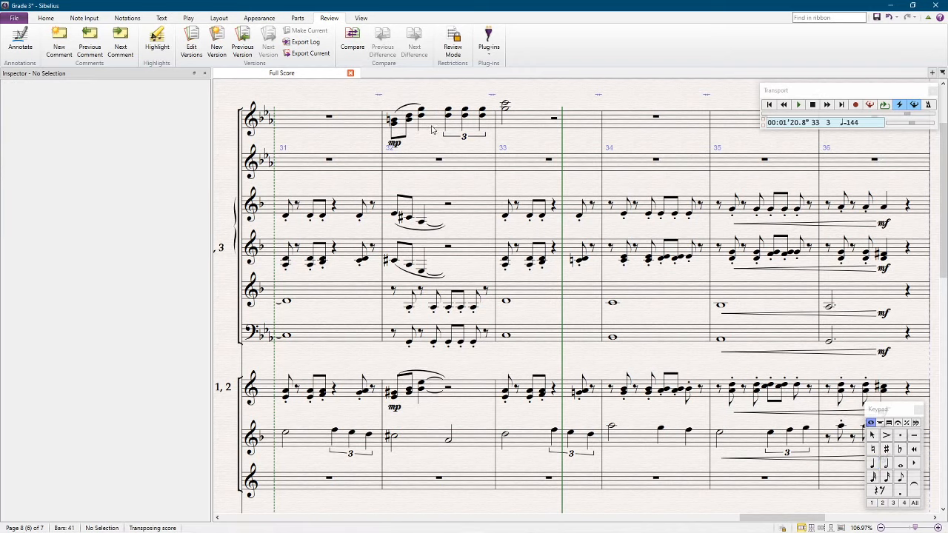
- Enter a quarter-note triplet repeating the beat 2 pitch in Clarinet 1 from beat 3 of bar 32, and remove the beat 2 ties in both Clarinet staves
click(423, 228)
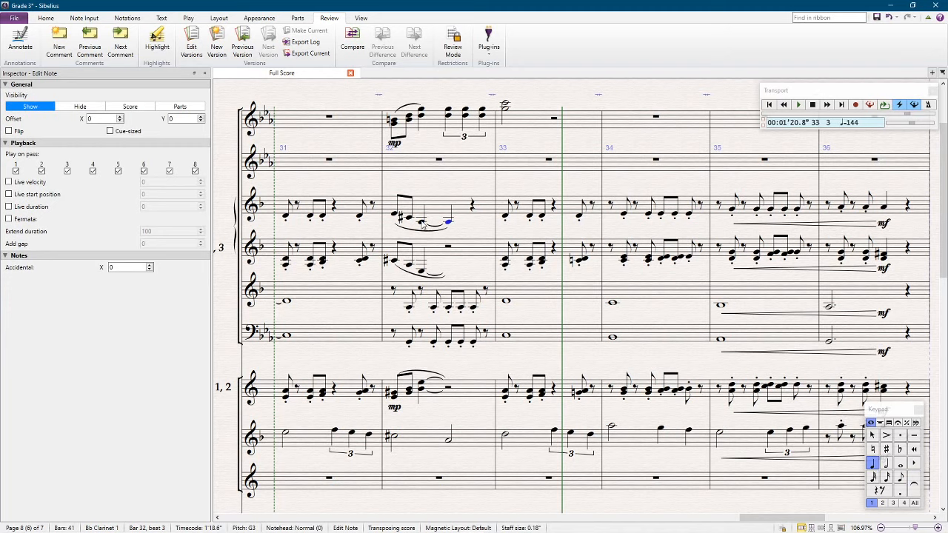
click(421, 273)
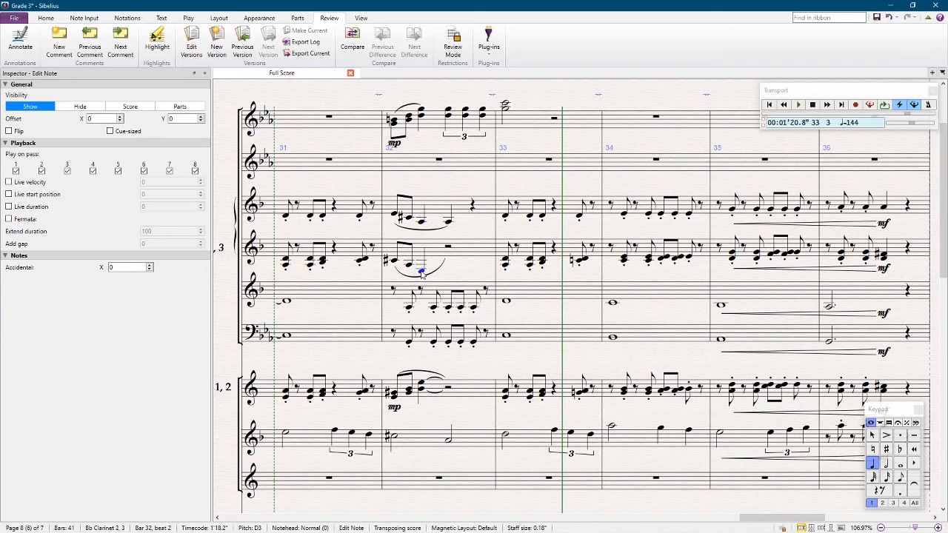
click(449, 223)
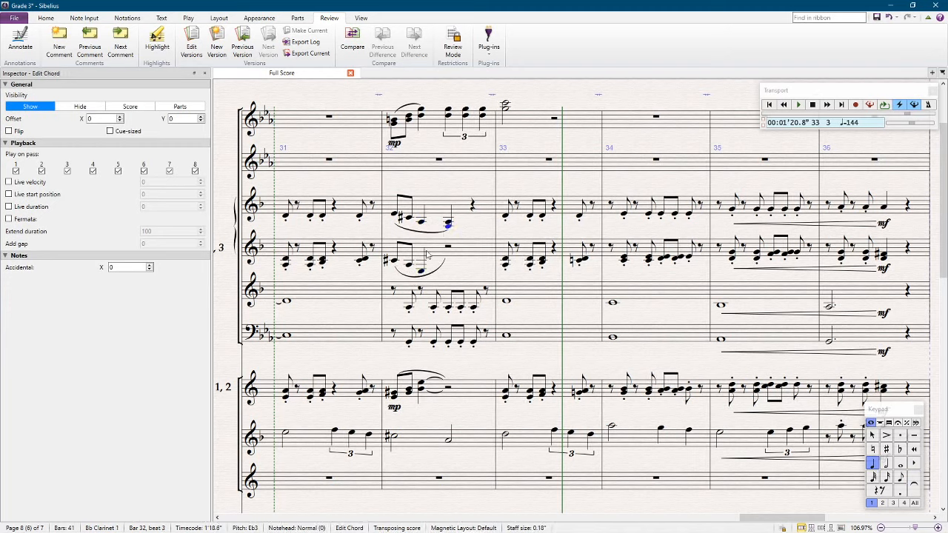
key(ctrl+3)
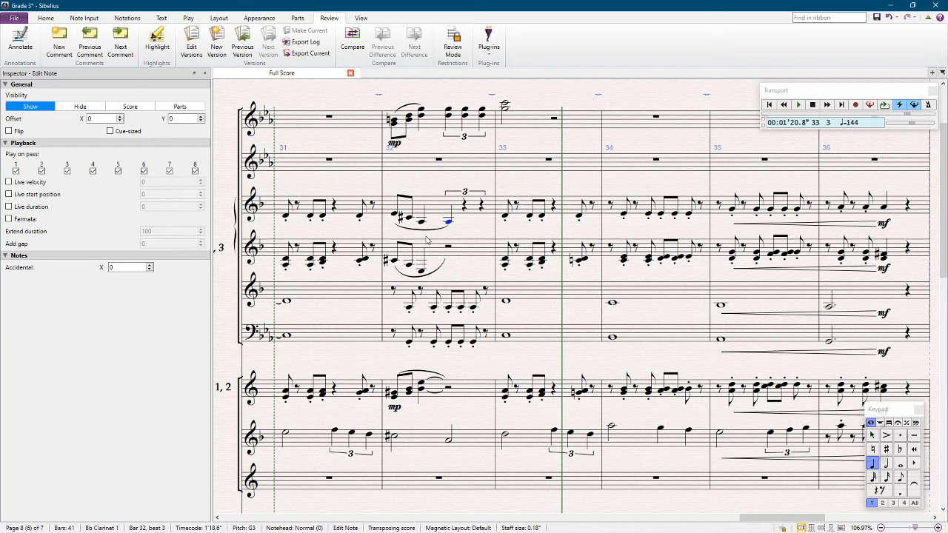
key(3)
key(3)
key(ctrl+z)
key(ctrl+z)
key(r)
key(r)
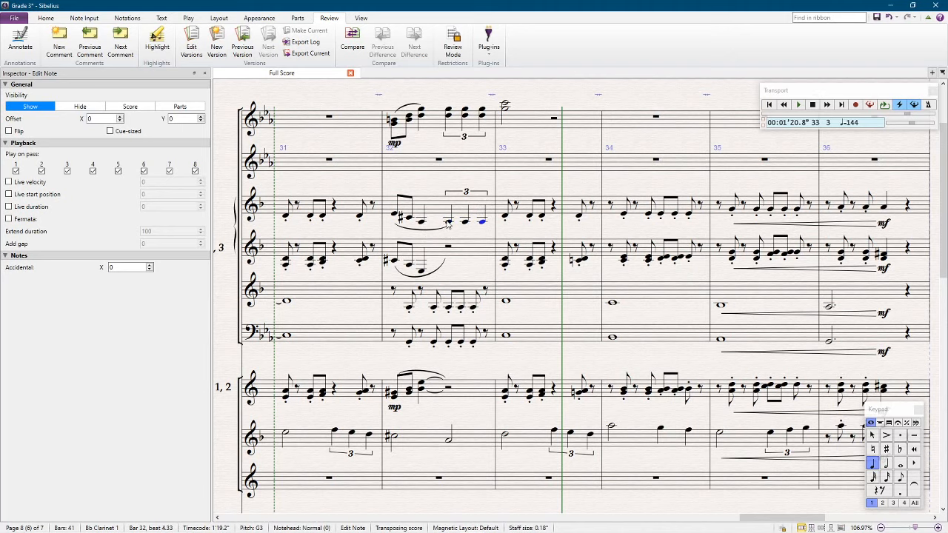
- Copy the Clarinet 1 triplet to beat 3 of the Clarinet 2, 3 staff and lower it to the beat 2 pitch
click(448, 223)
shift+click(482, 222)
key(ctrl+c)
click(448, 246)
key(ctrl+v)
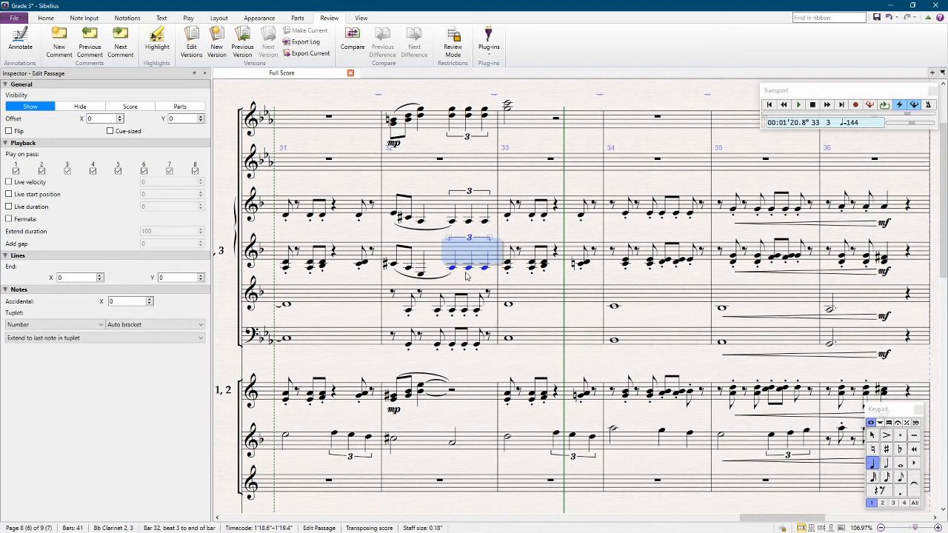
key(Down)
key(Down)
- Replace the slurs in both Clarinet staves of bar 32 with slurs over the first three notes only, and save the score
click(428, 280)
key(Delete)
click(415, 226)
key(Delete)
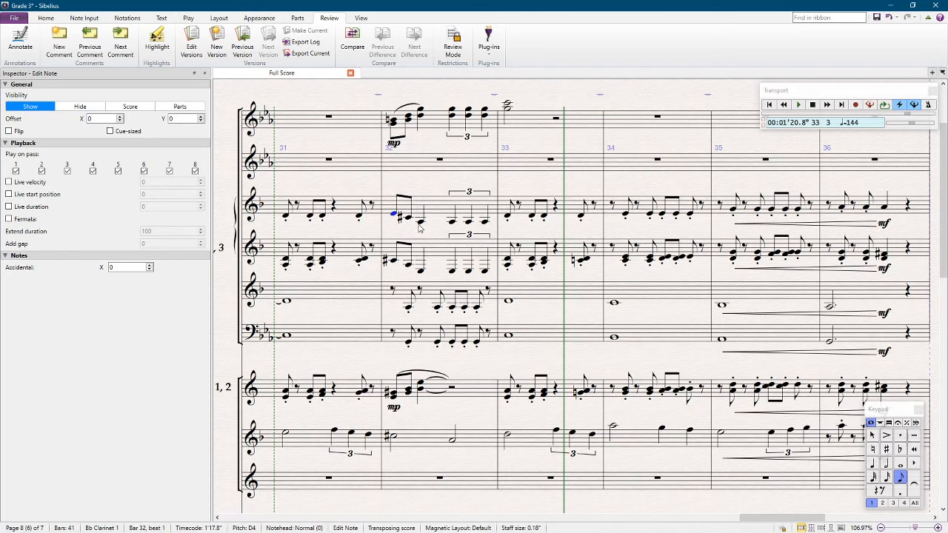
key(Escape)
click(419, 273)
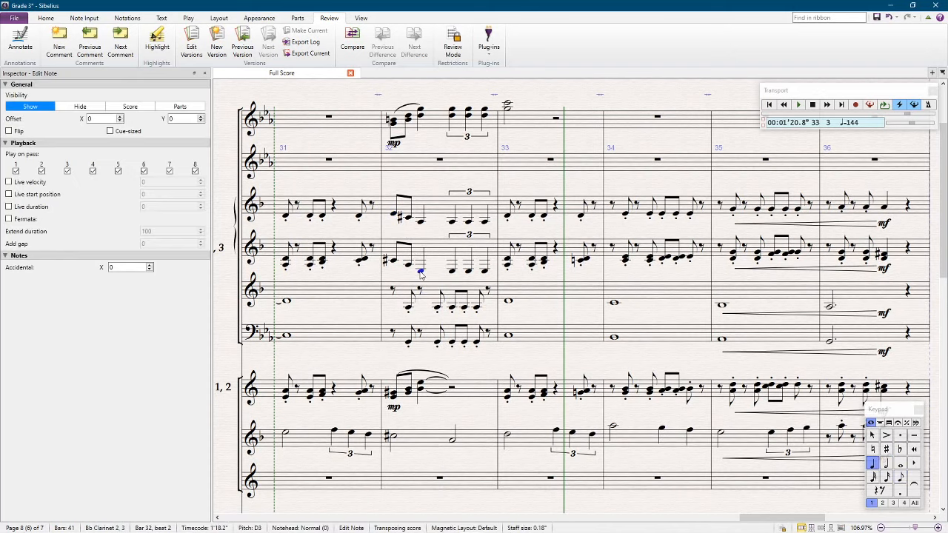
shift+click(396, 215)
key(s)
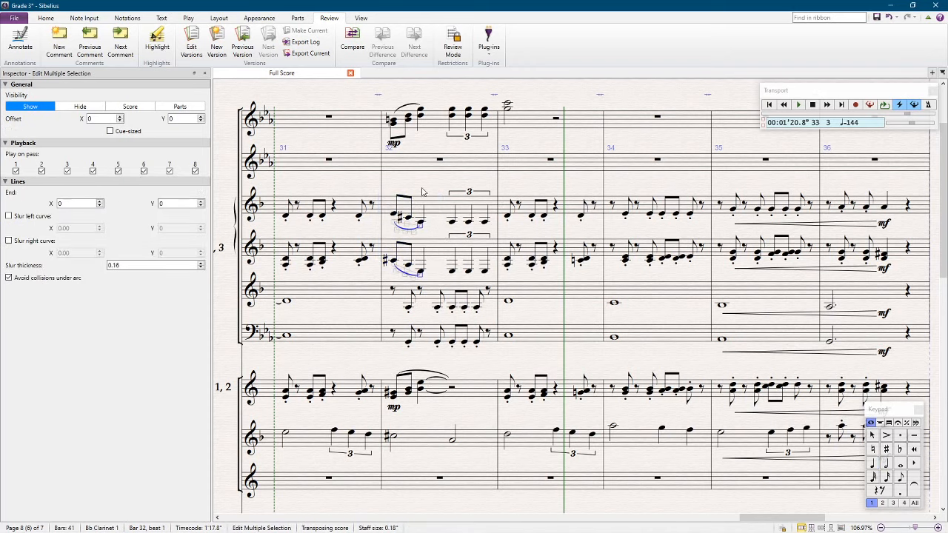
key(Escape)
key(ctrl+s)
- Copy the Clarinet 1 triplet to beat 3 of the Alto Sax staff, raise it to D5 and add a fourth above each note
click(452, 222)
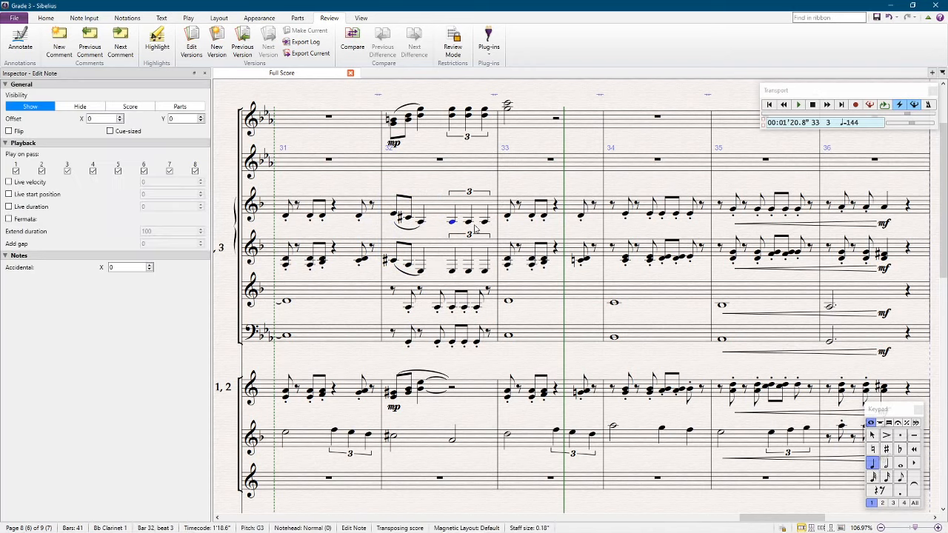
shift+click(485, 225)
alt+click(454, 391)
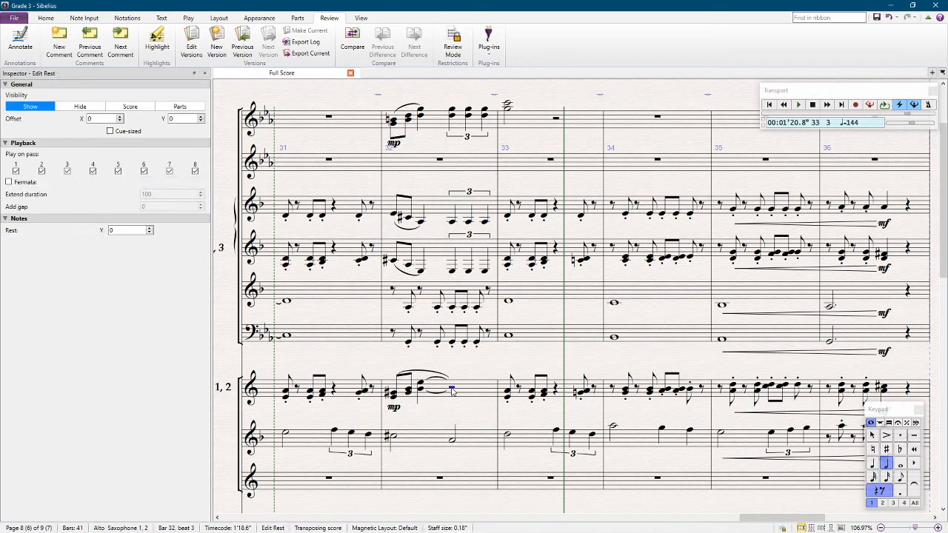
key(Up)
key(Up)
key(Up)
key(Up)
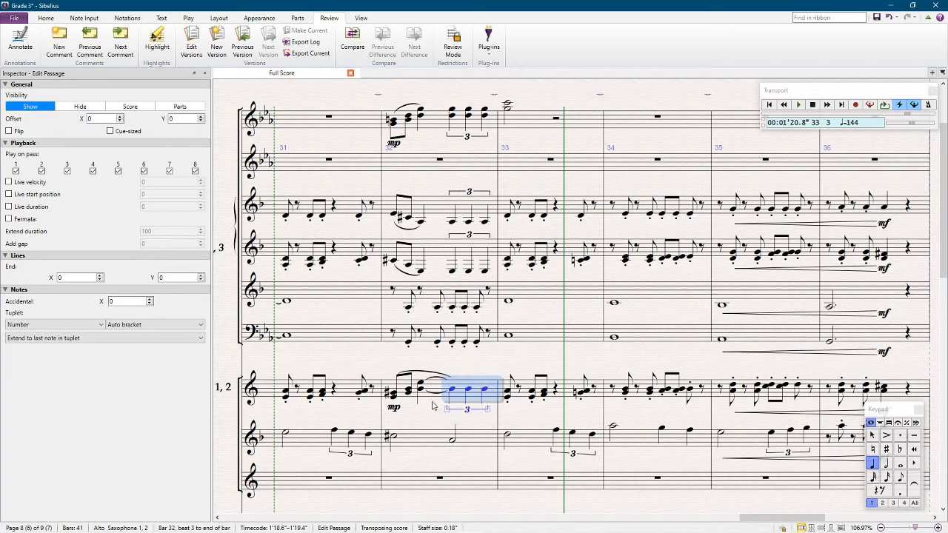
key(4)
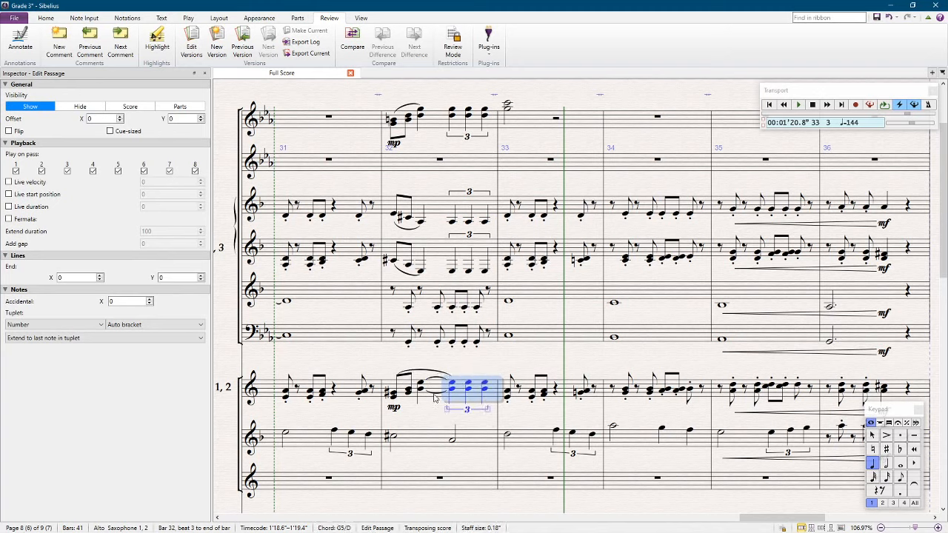
- Remove the curves reaching into the bar 32 triplet in Alto Saxophone 1, 2 and slur only the first three chords
click(434, 394)
key(Delete)
click(437, 379)
key(Delete)
click(432, 371)
key(Delete)
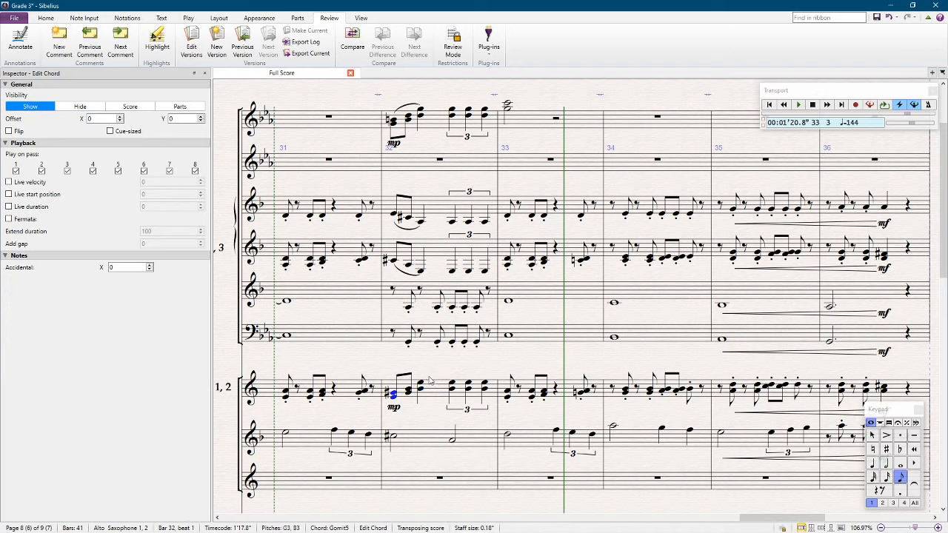
click(422, 383)
key(s)
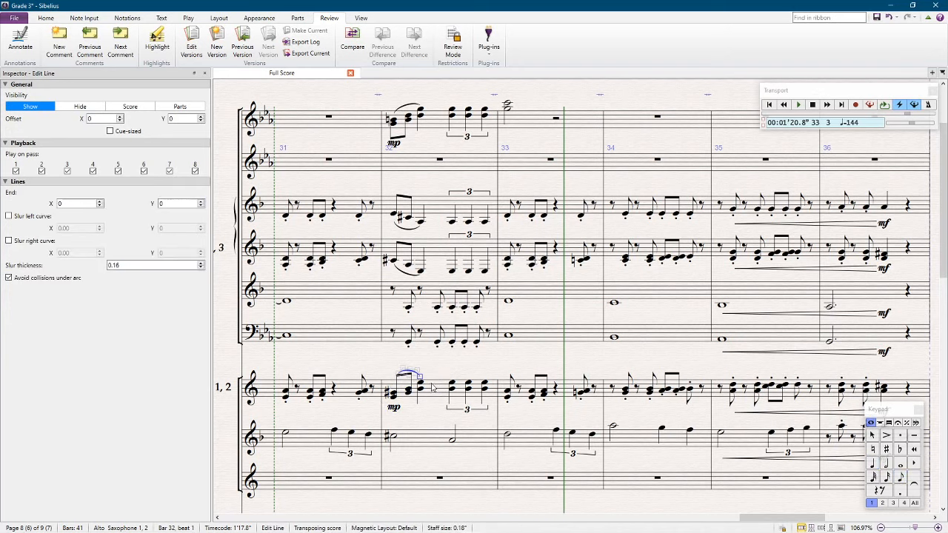
- Lower the bottom notes of the Alto Saxophone 1, 2 triplet in bar 32 to written G-sharp
click(451, 391)
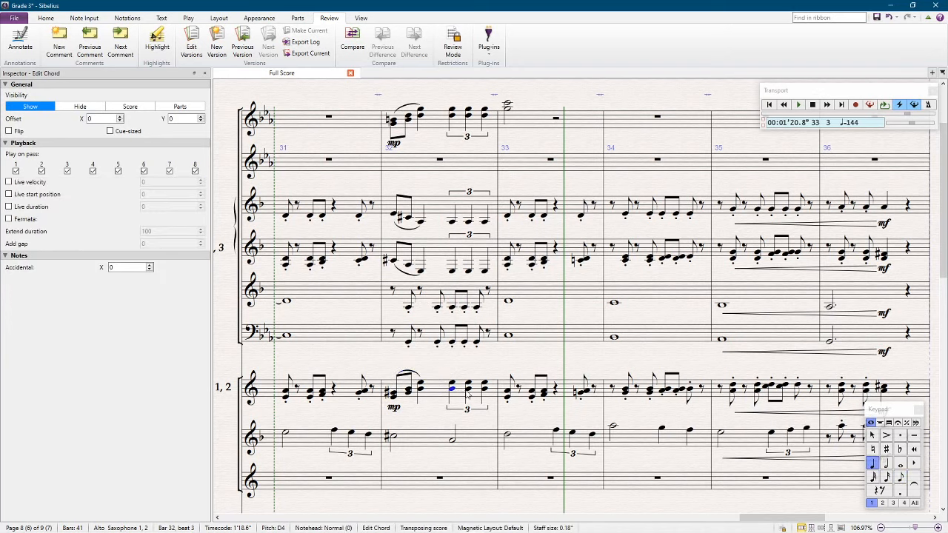
ctrl+click(468, 391)
key(Down)
key(Down)
key(KP_8)
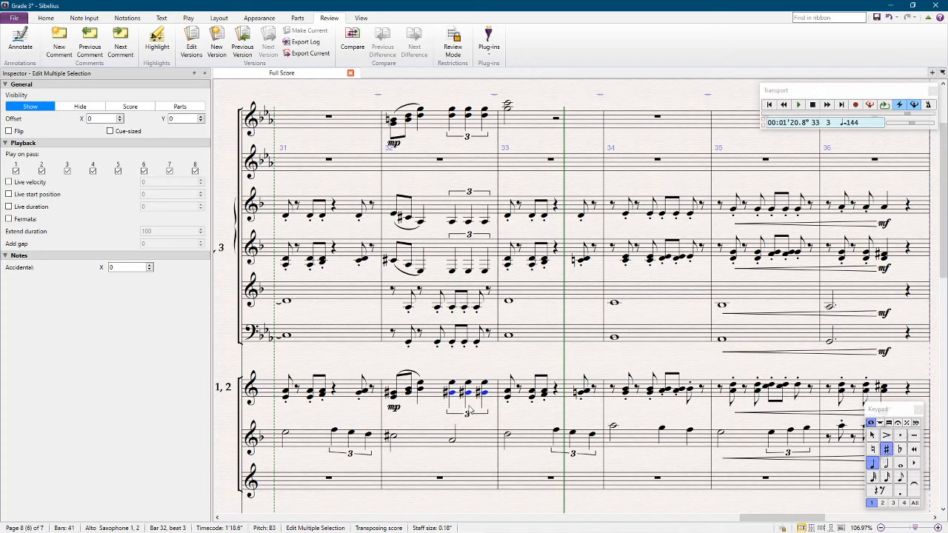
click(500, 369)
- Check the bar 32 triplet chords in the alto saxophones and flutes, and set playback to start at bar 31
click(469, 393)
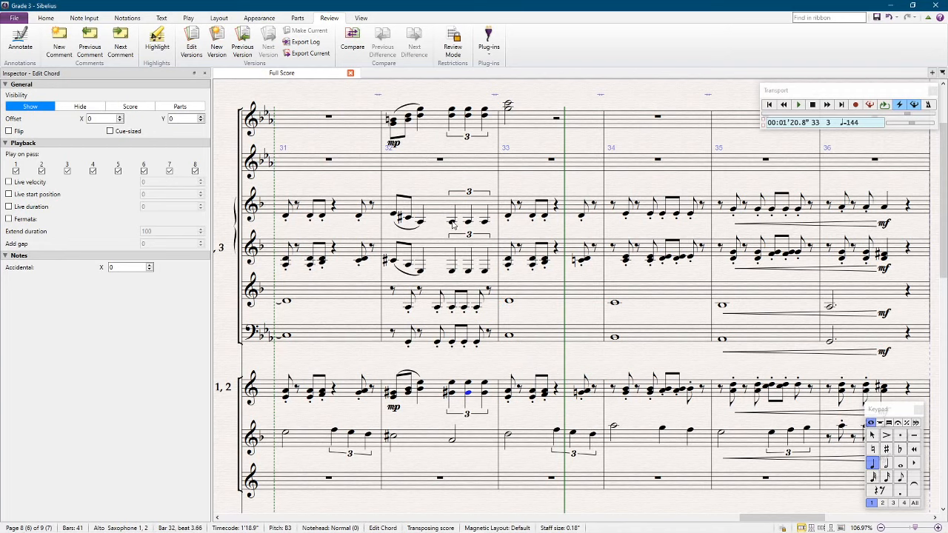
click(451, 117)
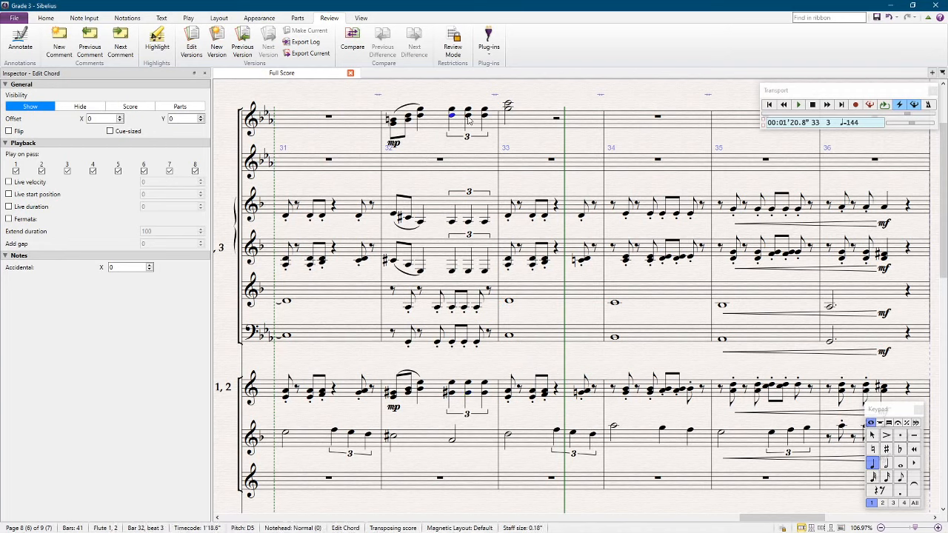
key(Escape)
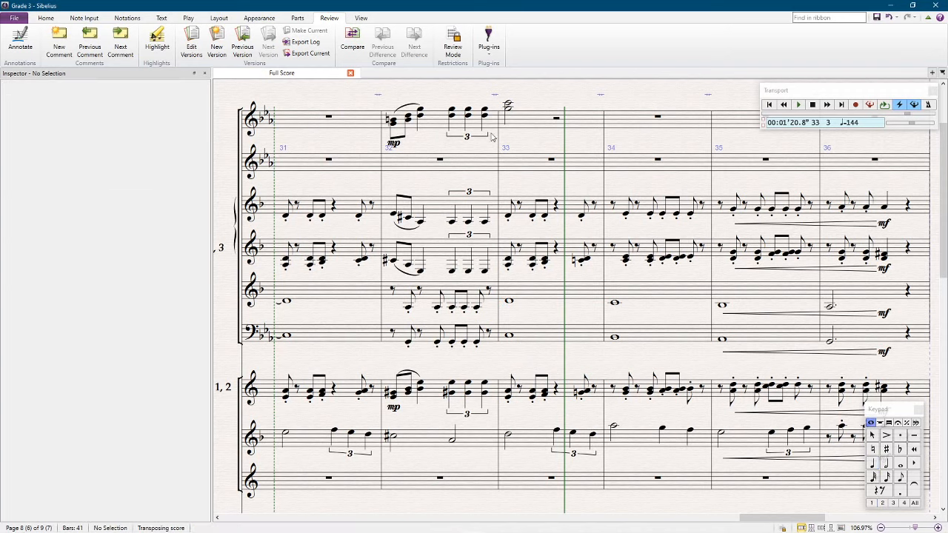
click(329, 117)
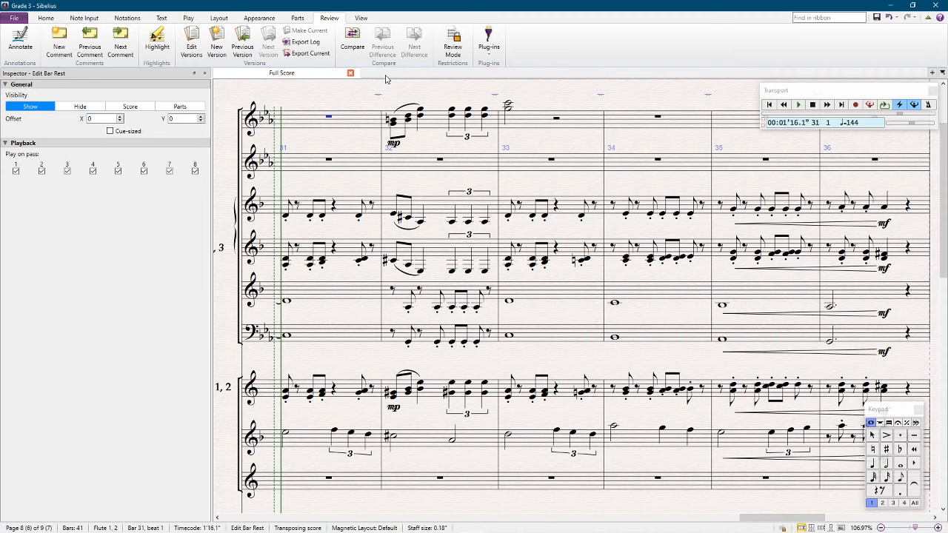
- Raise the flutes' second triplet chord in bar 32 to E-flat and A-flat, and the third to F and B natural
click(468, 112)
shift+click(483, 115)
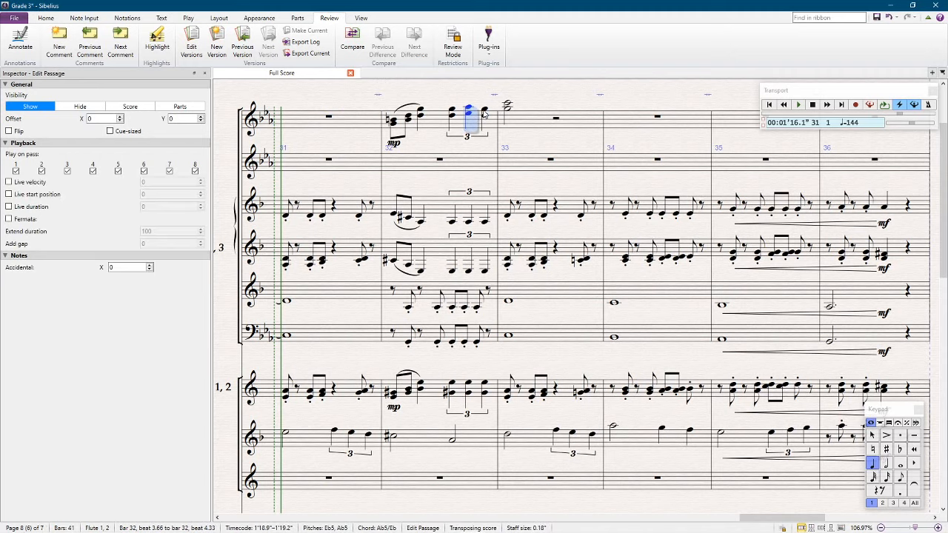
click(484, 114)
shift+click(485, 114)
key(Up)
key(Up)
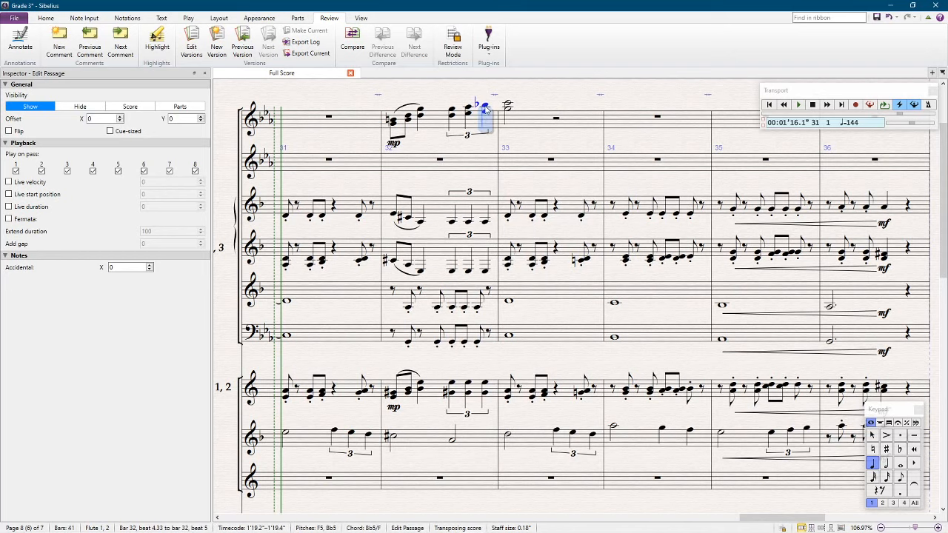
key(Escape)
click(485, 107)
key(KP_7)
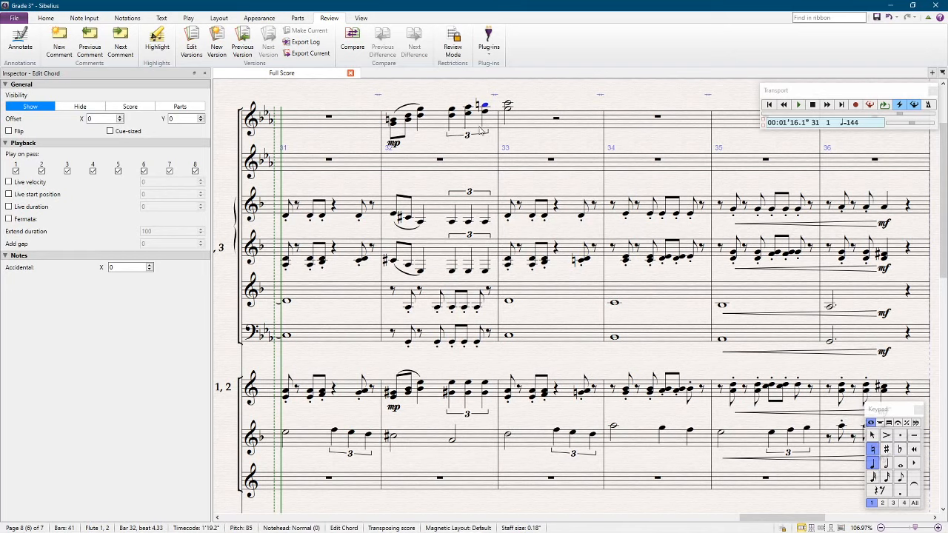
- Raise the second triplet note in bar 32 one step and the third two steps in both B♭ Clarinet staves
click(468, 220)
click(485, 221)
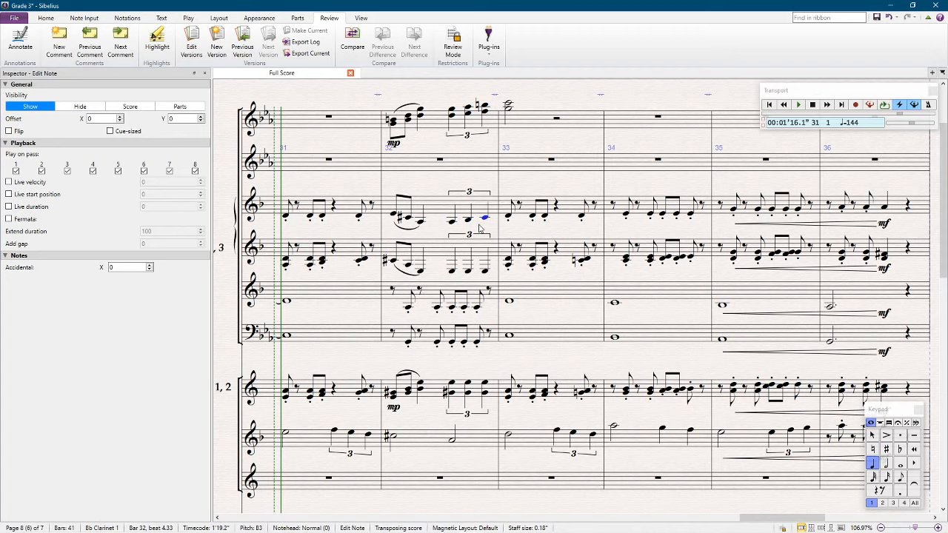
key(Up)
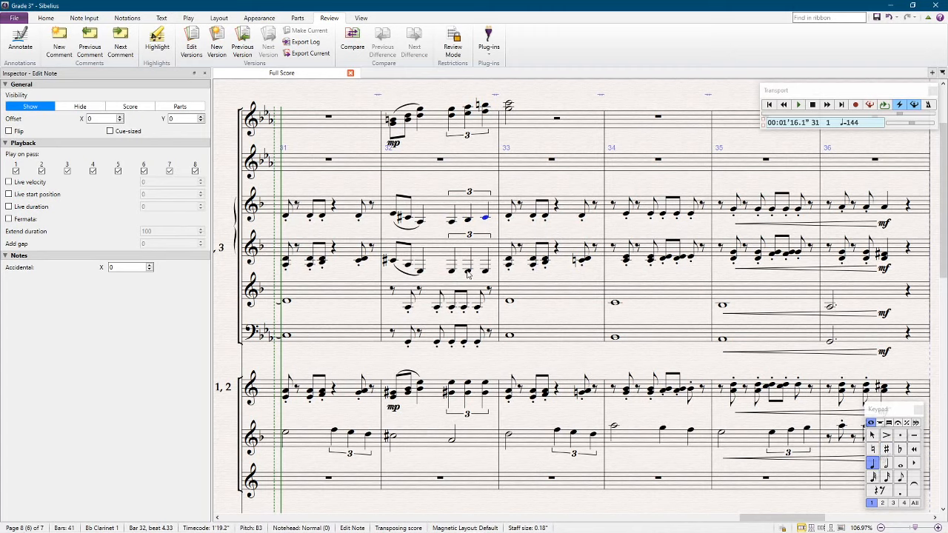
click(468, 269)
click(484, 267)
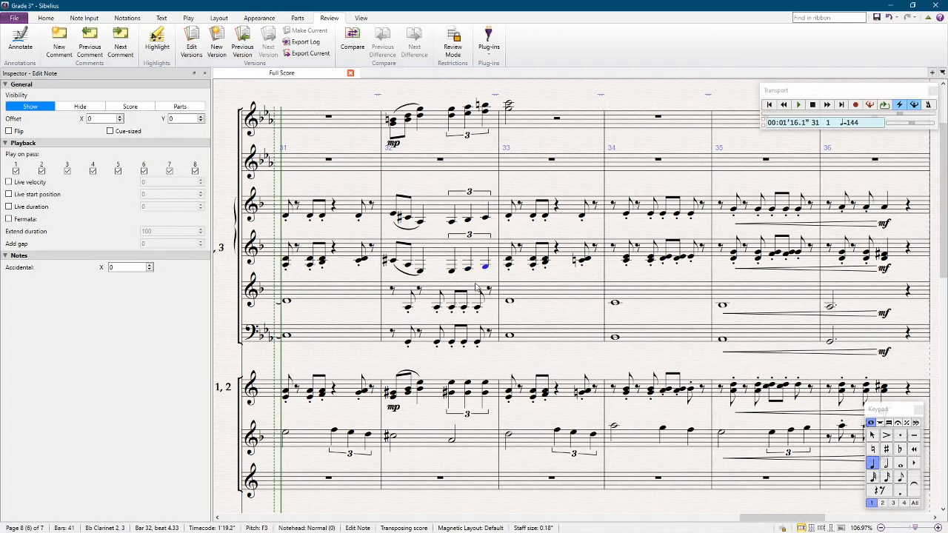
- Add notes a fourth above the B♭ Clarinet 2, 3 triplet in bar 32 and raise the last upper note to concert B3
shift+click(456, 275)
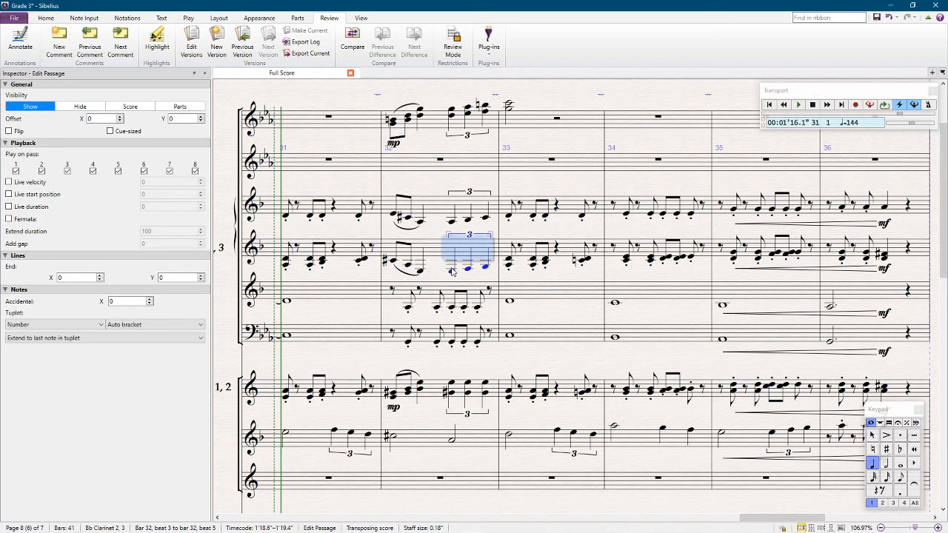
click(485, 263)
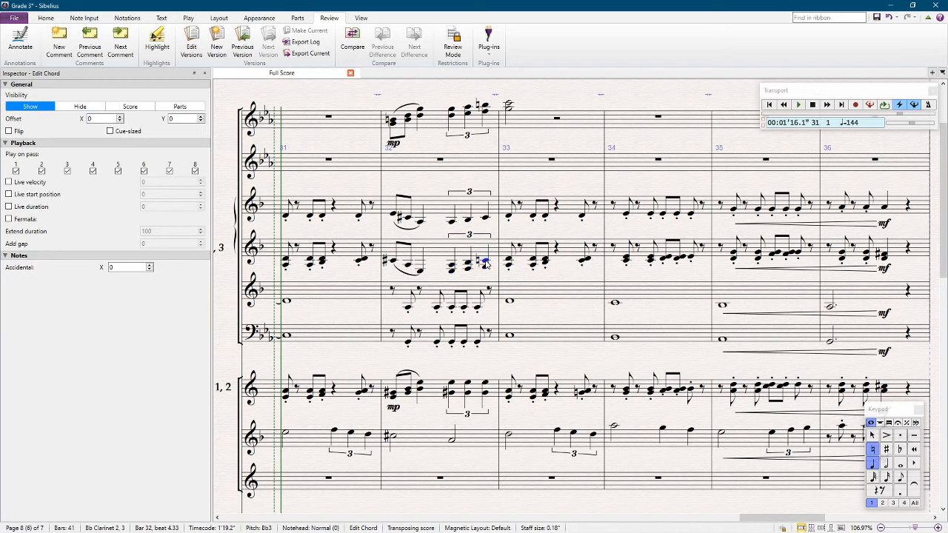
key(Up)
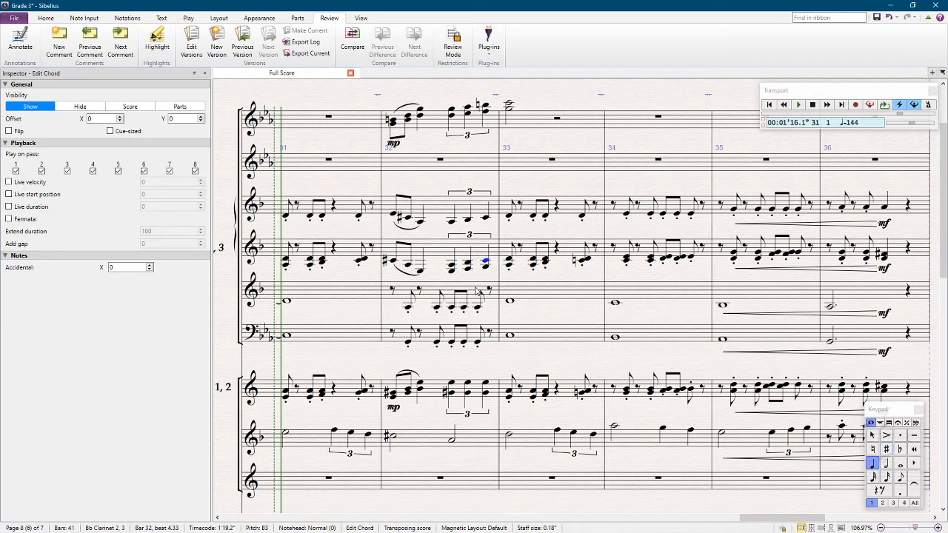
- Raise the second chord of the alto saxophone triplet in bar 32 by one step and the third by two steps
click(466, 383)
shift+click(468, 393)
key(Up)
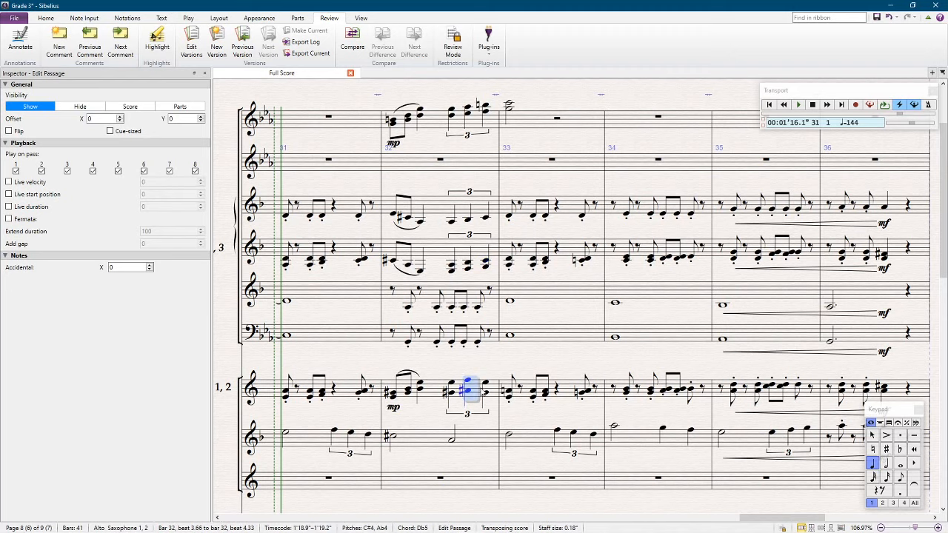
click(486, 384)
shift+click(486, 392)
key(Up)
key(Up)
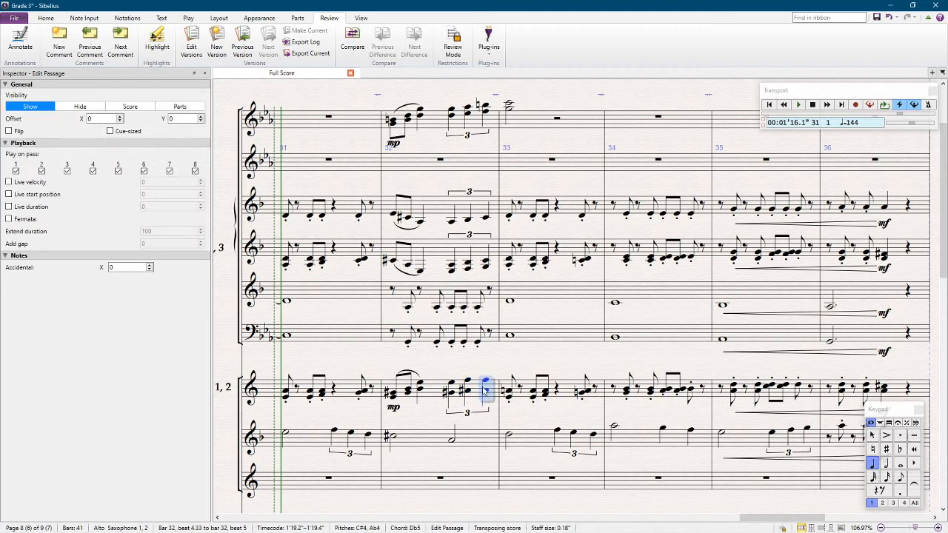
- Sharpen the top note of the alto saxophones' third triplet chord and clear the sharp from the second chord's lower note
click(495, 373)
click(486, 378)
key(KP_8)
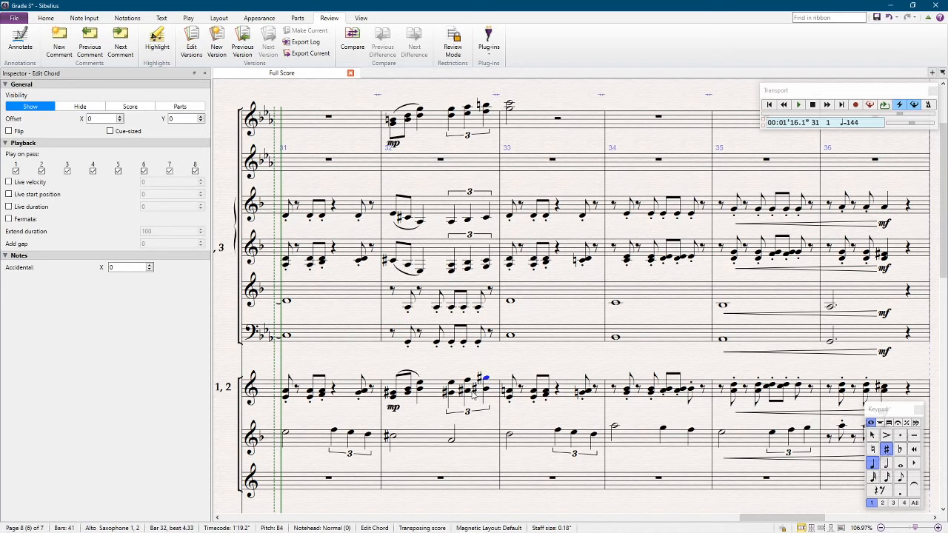
click(467, 390)
key(KP_8)
click(487, 390)
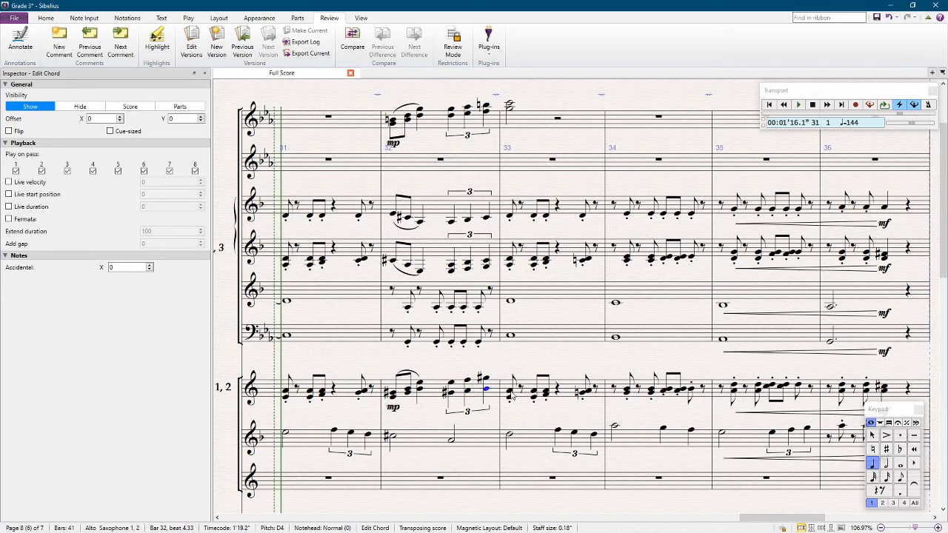
- Raise the upper alto saxophone note on beat 1 of bar 33 by an octave and save the score
click(510, 391)
key(ctrl+Up)
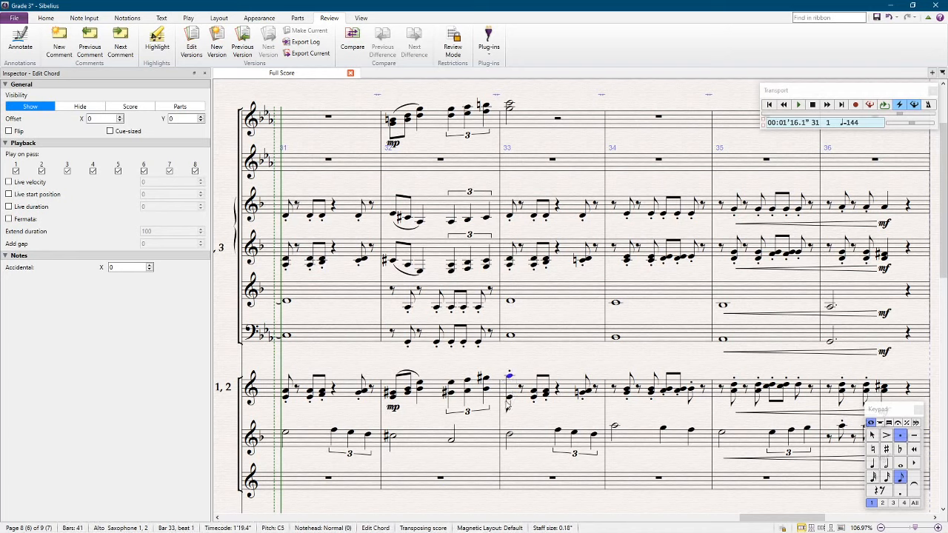
key(Down)
key(Up)
click(509, 400)
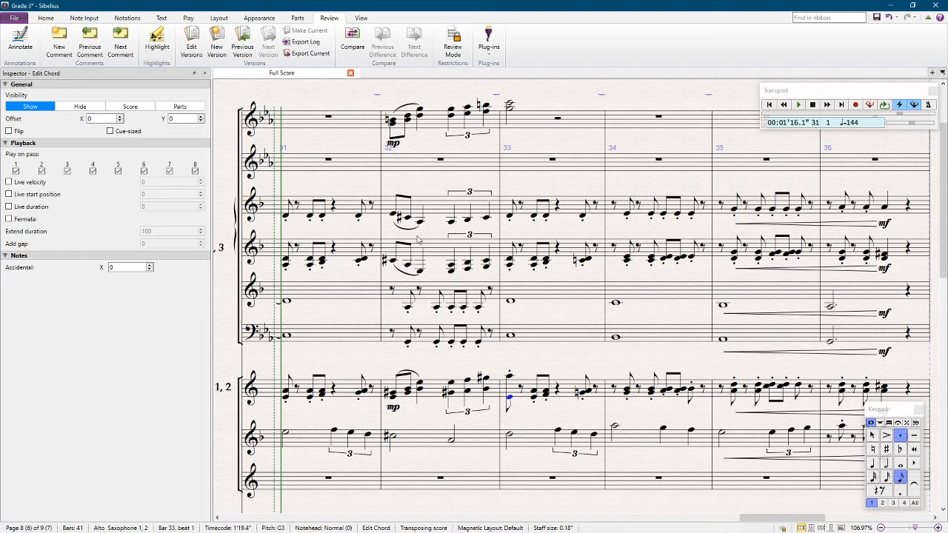
key(ctrl+s)
- Play the score back from bar 31 twice to hear the revised woodwind passage
click(350, 127)
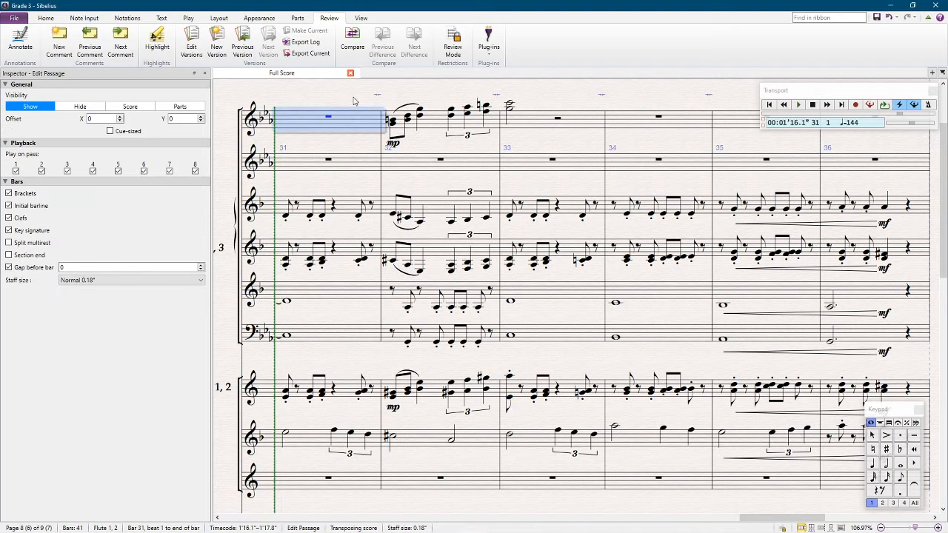
key(Escape)
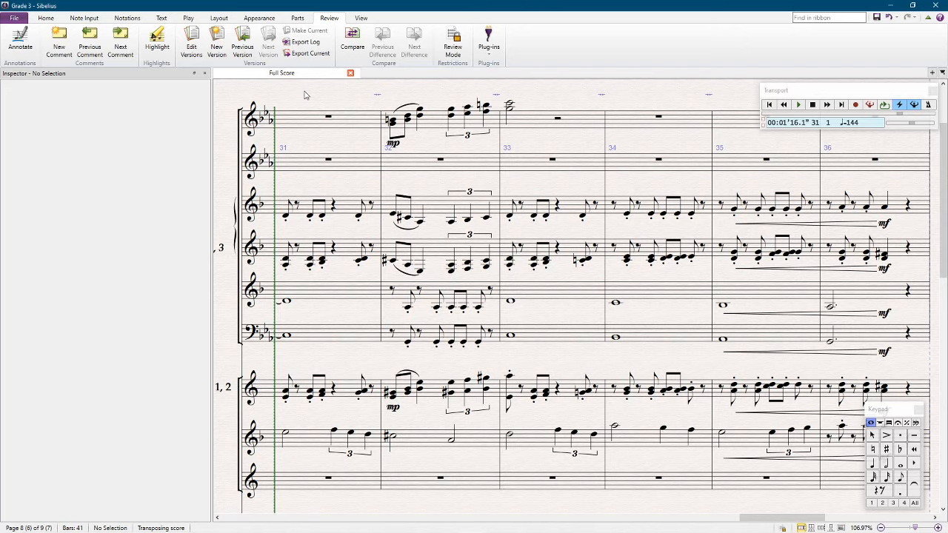
key(space)
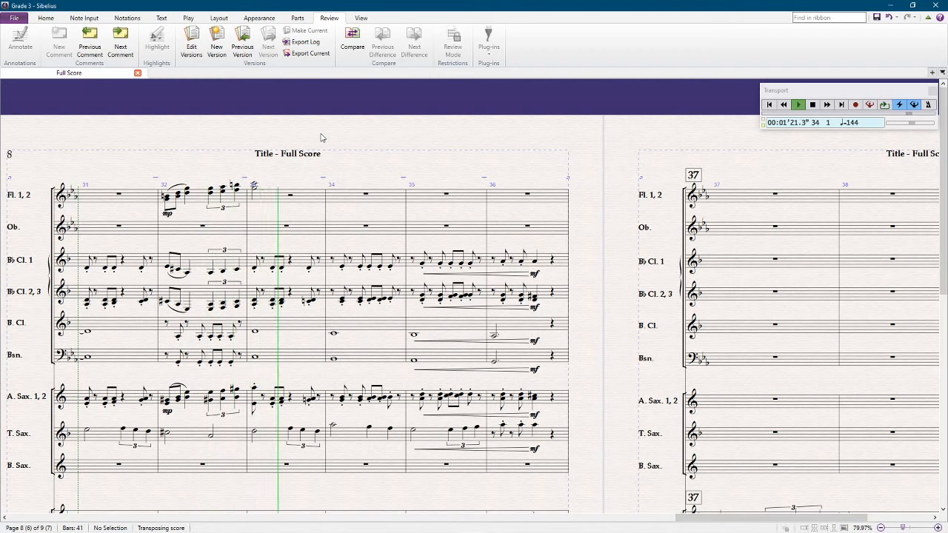
key(space)
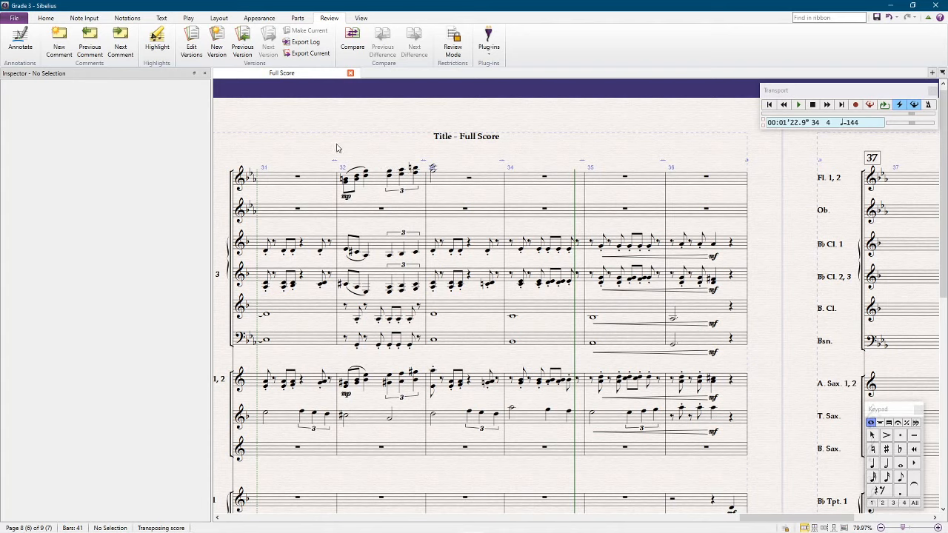
key(space)
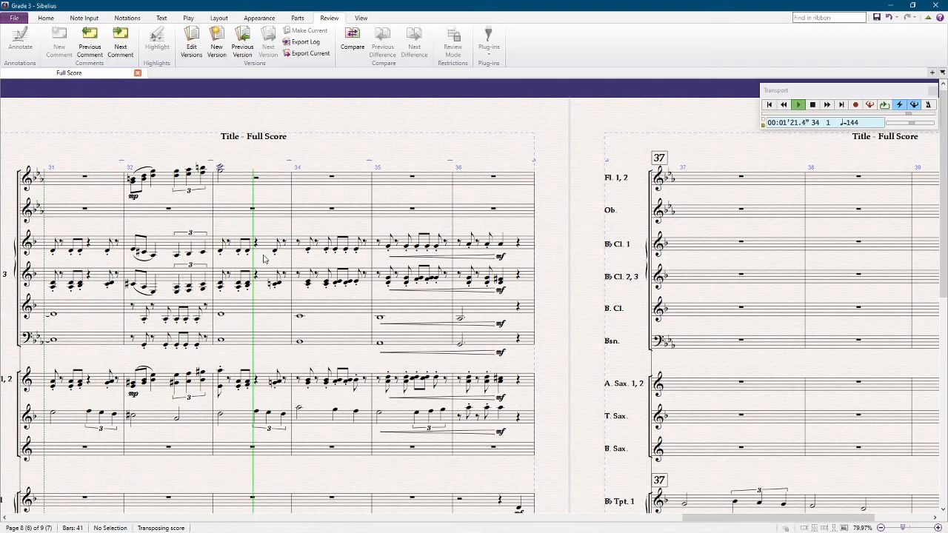
key(space)
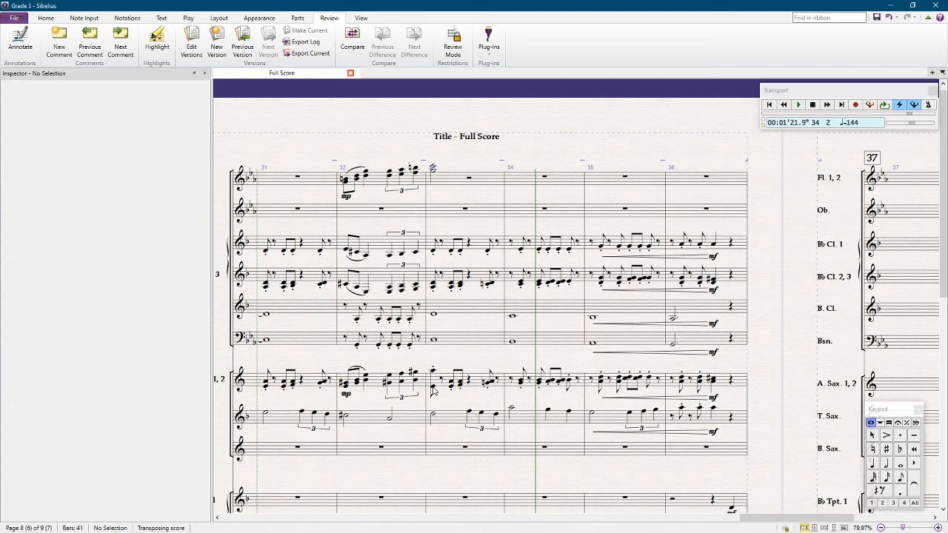
- Set the lower alto saxophone notes to concert B3 on bar 32's last triplet chord and C4 on bar 33's downbeat, saving the score
click(433, 388)
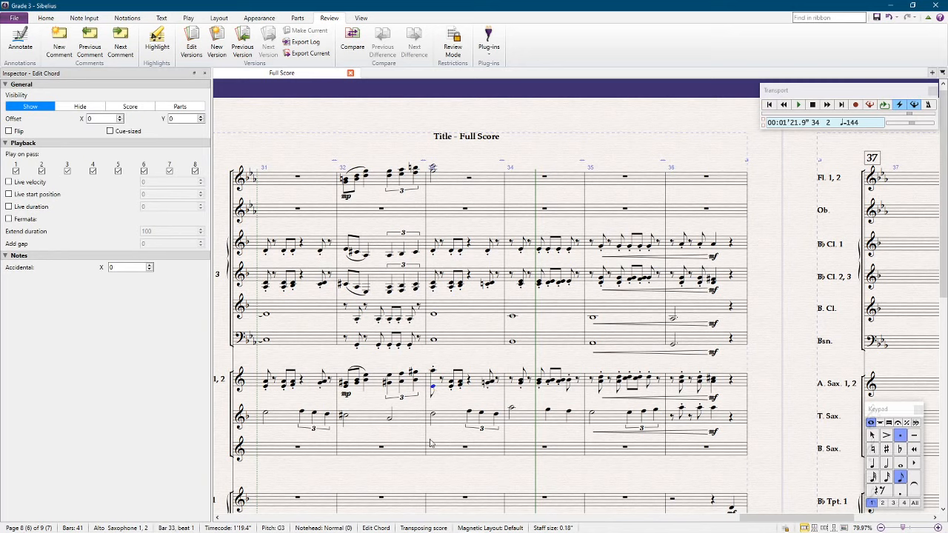
click(415, 382)
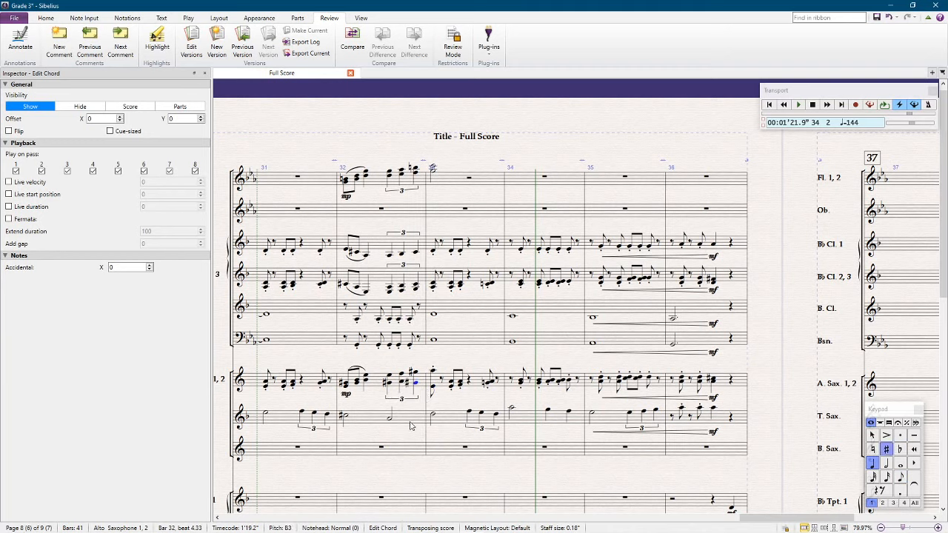
key(ctrl+s)
click(433, 385)
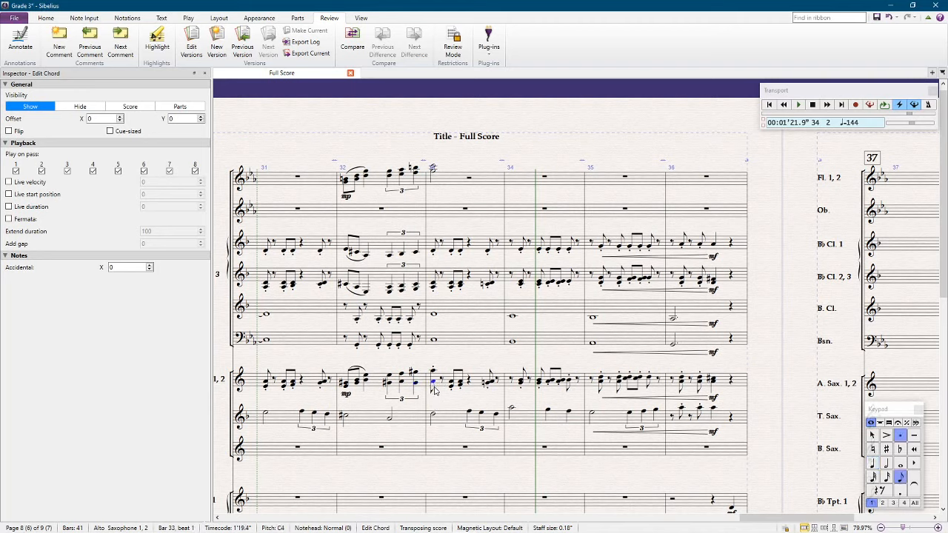
click(449, 368)
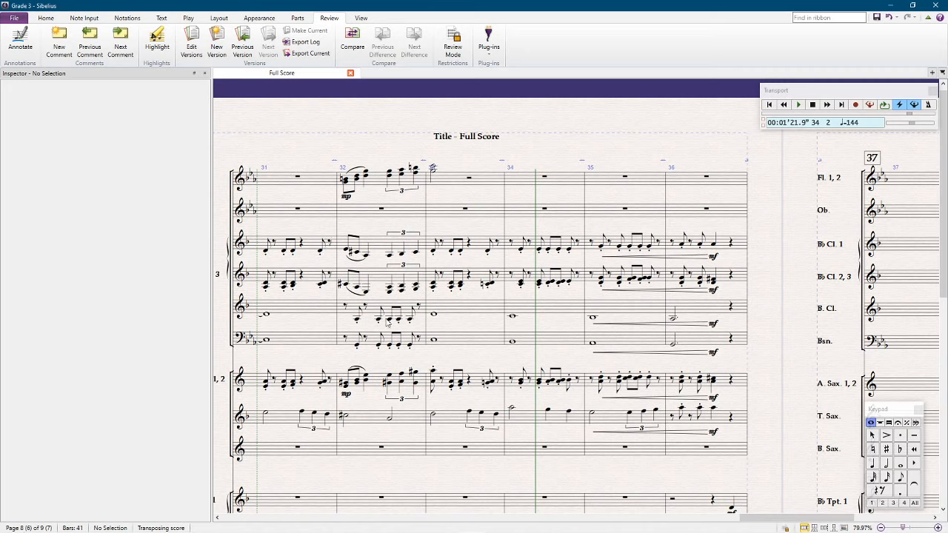
- Move the triplets of B♭ Trumpet 1 and B♭ Trumpet 2, 3 from the second half of bar 37 to beat 3 of bar 38
drag(844, 358, 266, 142)
click(370, 286)
shift+click(419, 325)
key(ctrl+x)
click(482, 292)
key(ctrl+v)
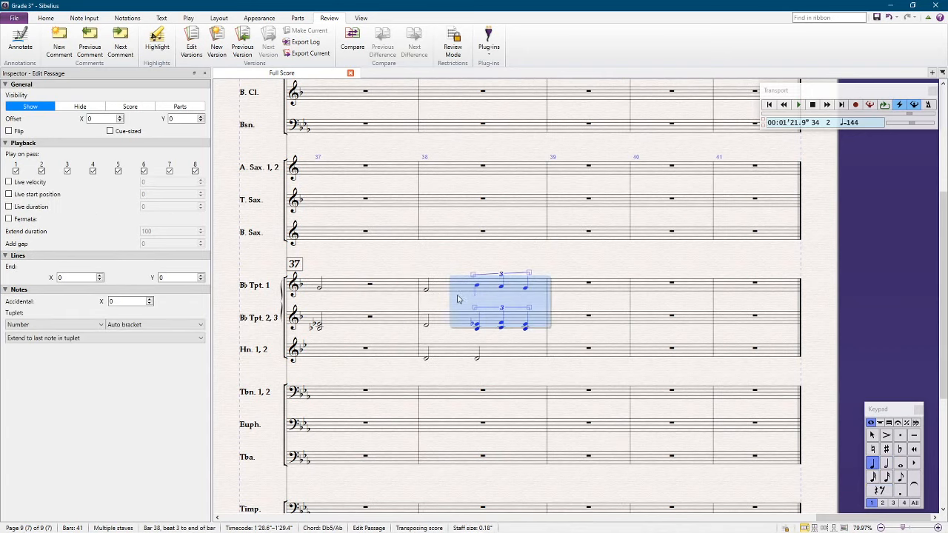
- Add a half note on beat 3 of bar 37 in B♭ Trumpet 1 at concert A♭4
click(320, 294)
key(r)
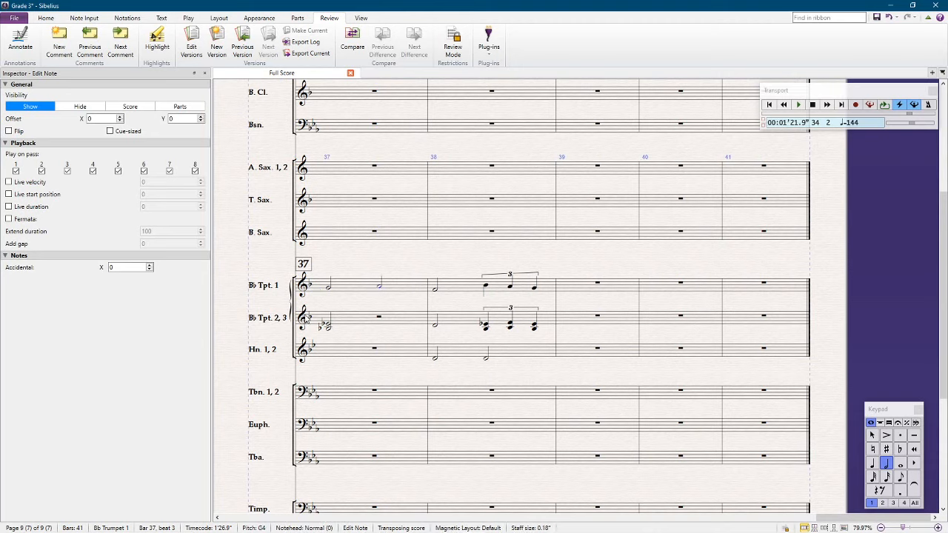
key(Up)
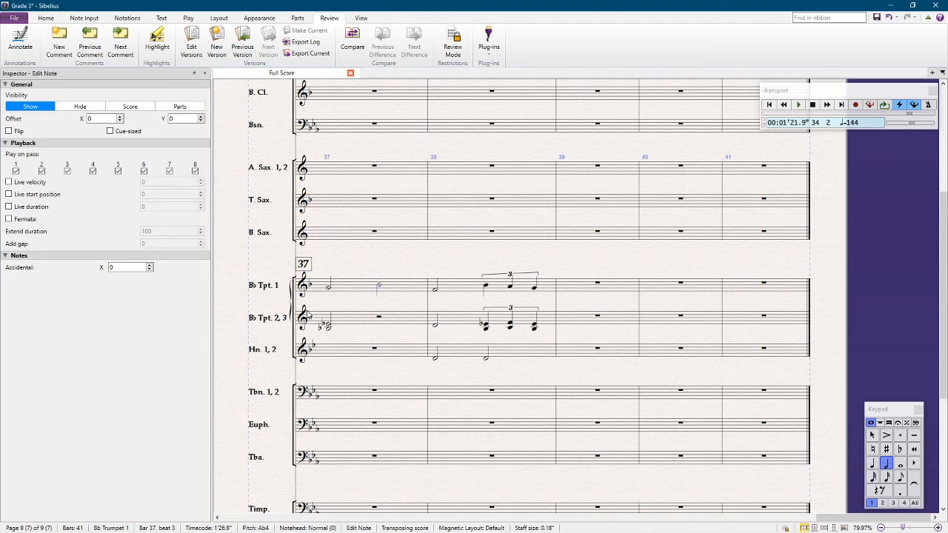
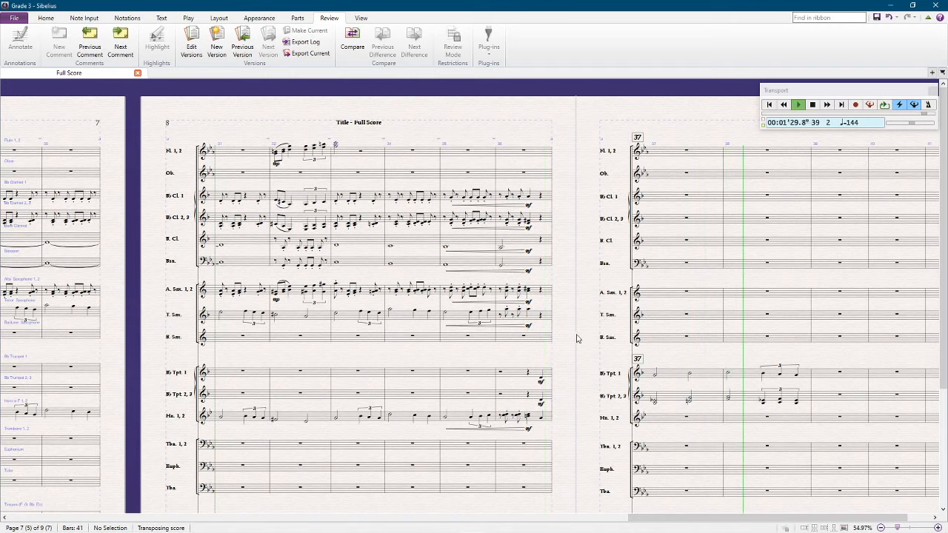
- Stop the current playback and play the score from bar 19 through the revised trumpet entry at bar 37
key(space)
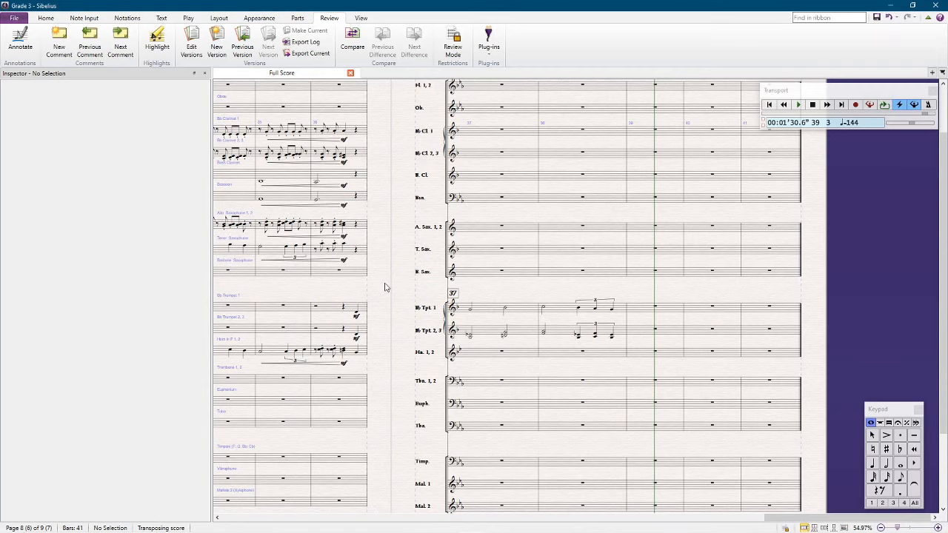
scroll(427, 237, down, 3)
scroll(436, 240, left, 3)
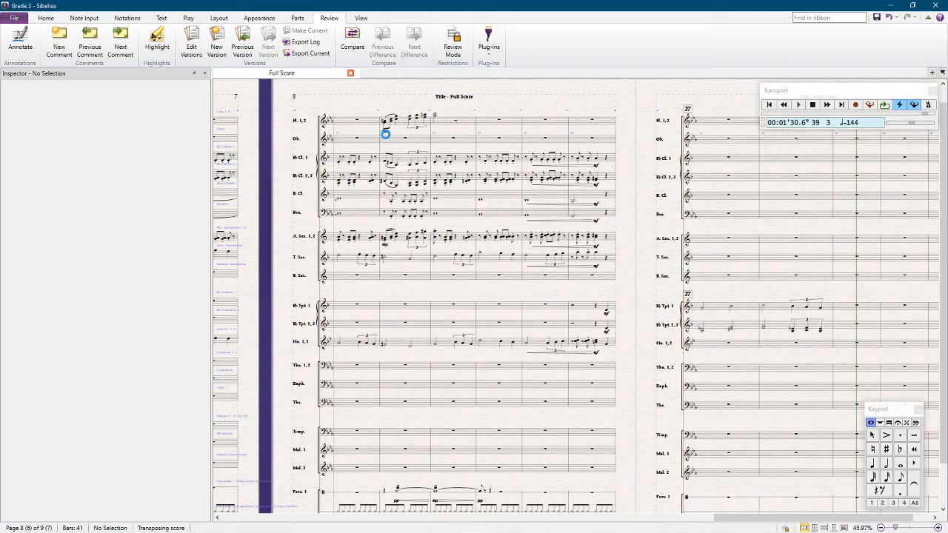
scroll(387, 134, left, 5)
scroll(434, 131, left, 8)
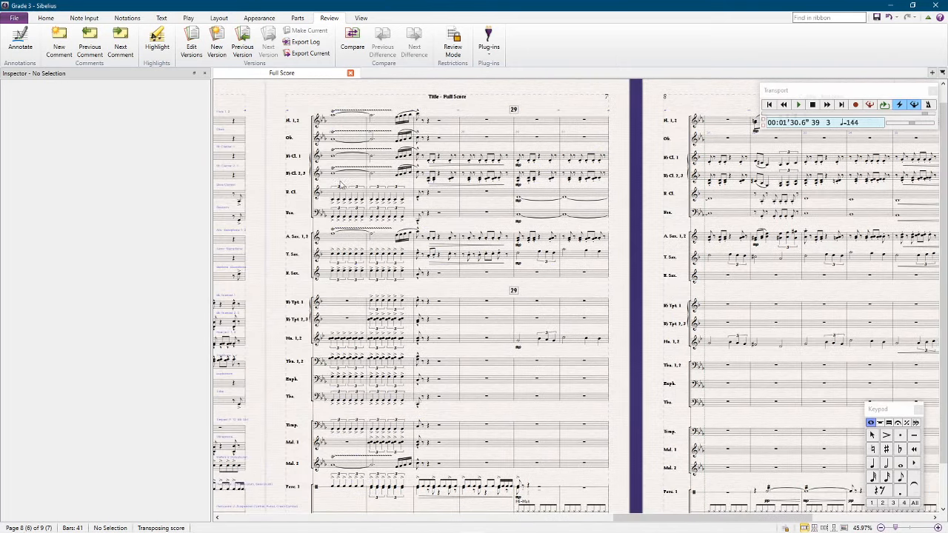
click(352, 120)
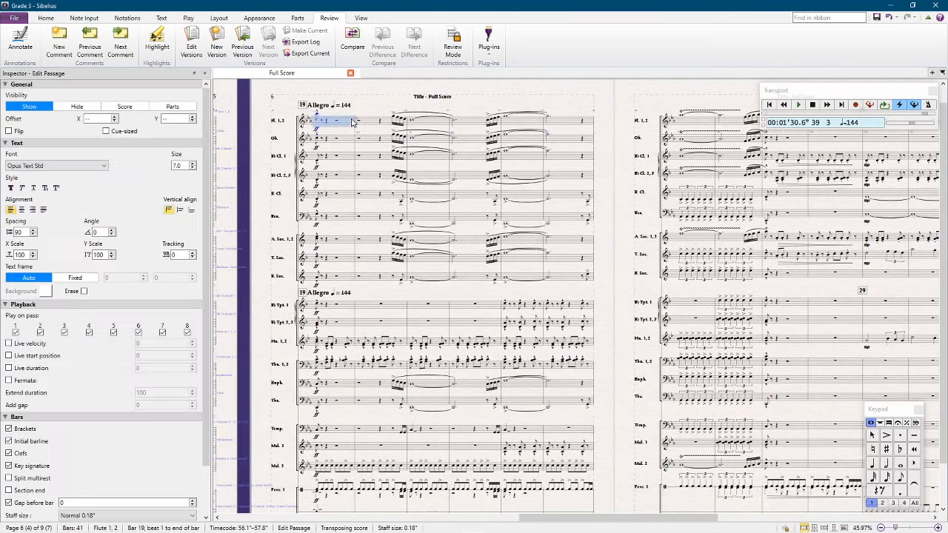
click(378, 95)
key(space)
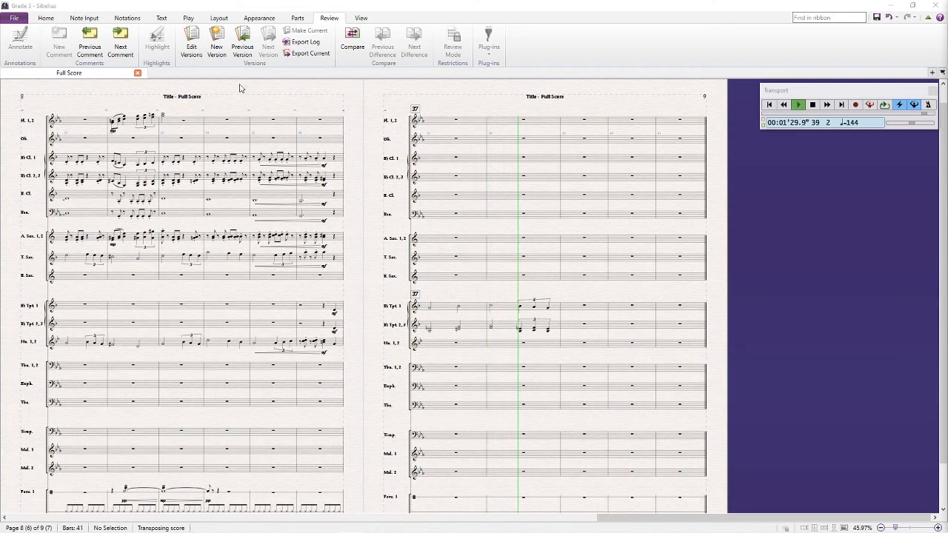
key(space)
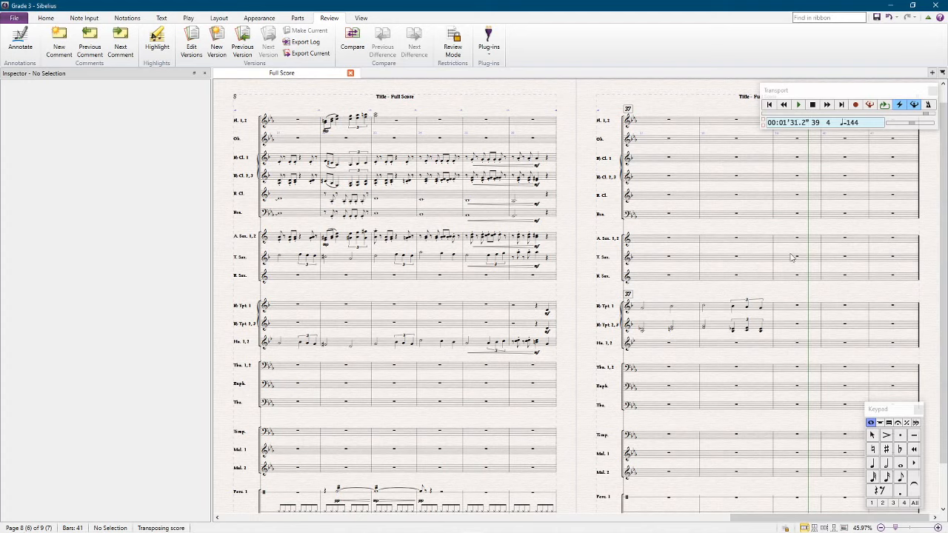
- Delete the triplets from the second half of bar 38 in B♭ Trumpet 1 and B♭ Trumpet 2, 3
scroll(804, 297, up, 3)
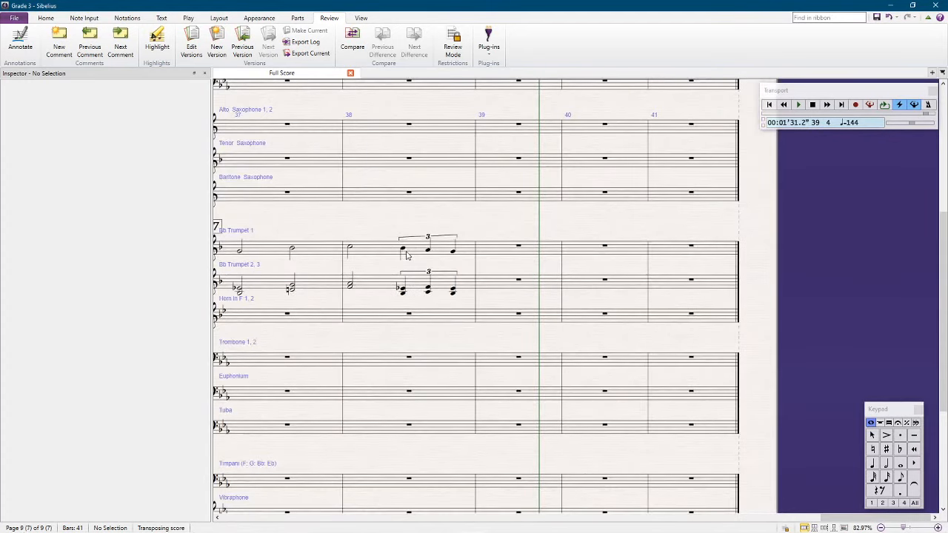
click(402, 254)
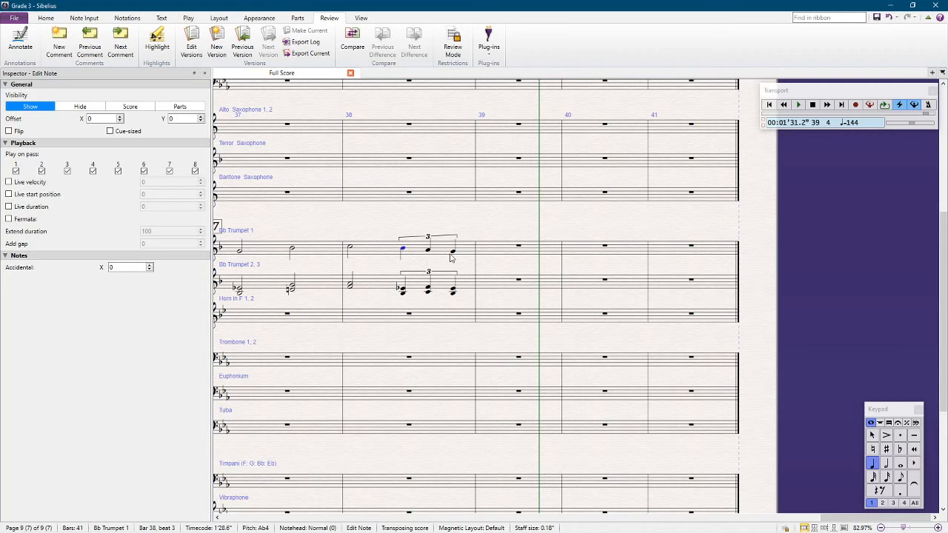
ctrl+click(453, 252)
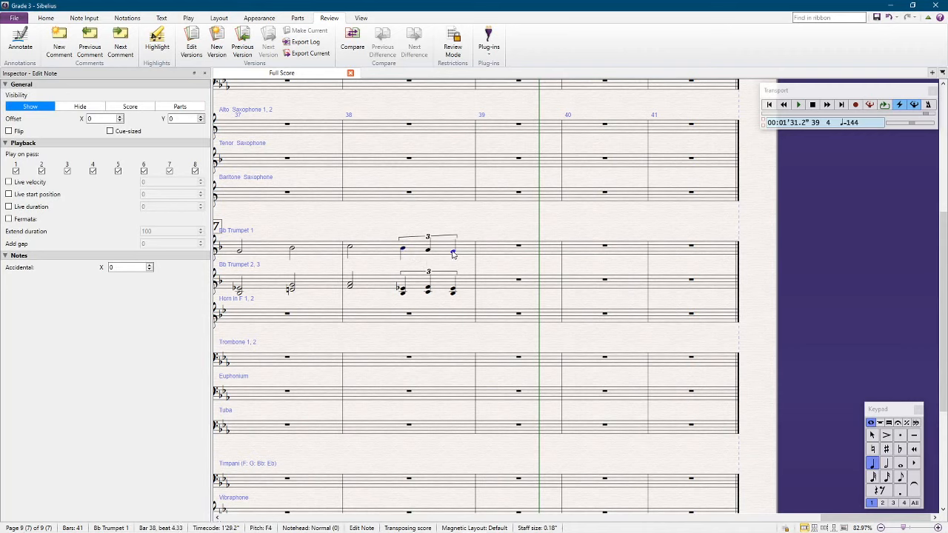
click(402, 251)
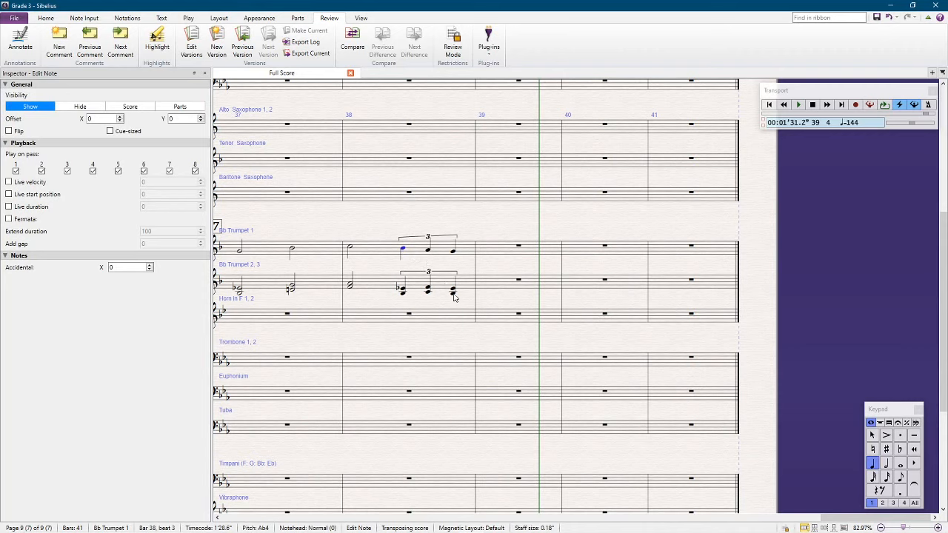
shift+click(454, 296)
key(Delete)
key(Escape)
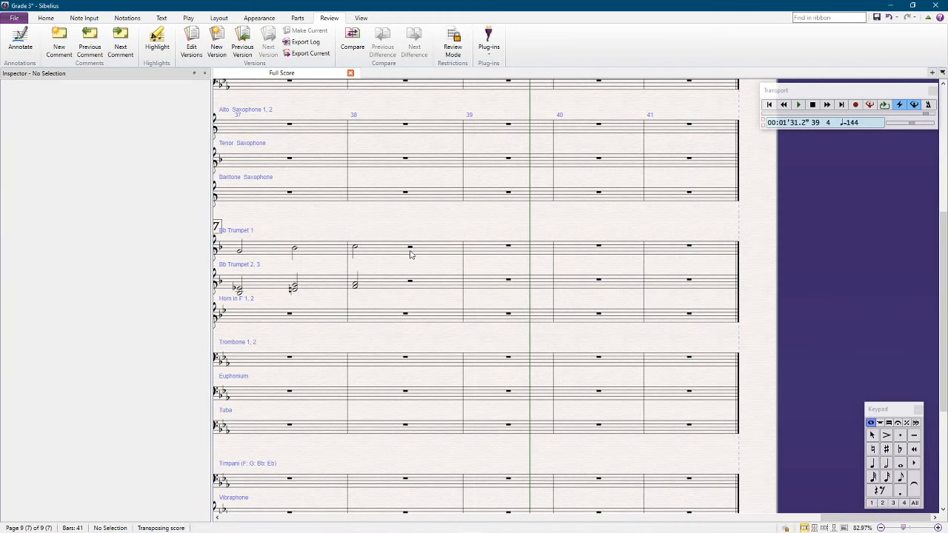
- Enter quarter notes at concert A♭4 and F4 on beats 3 and 4 of bar 38 in B♭ Trumpet 1
click(412, 250)
click(412, 249)
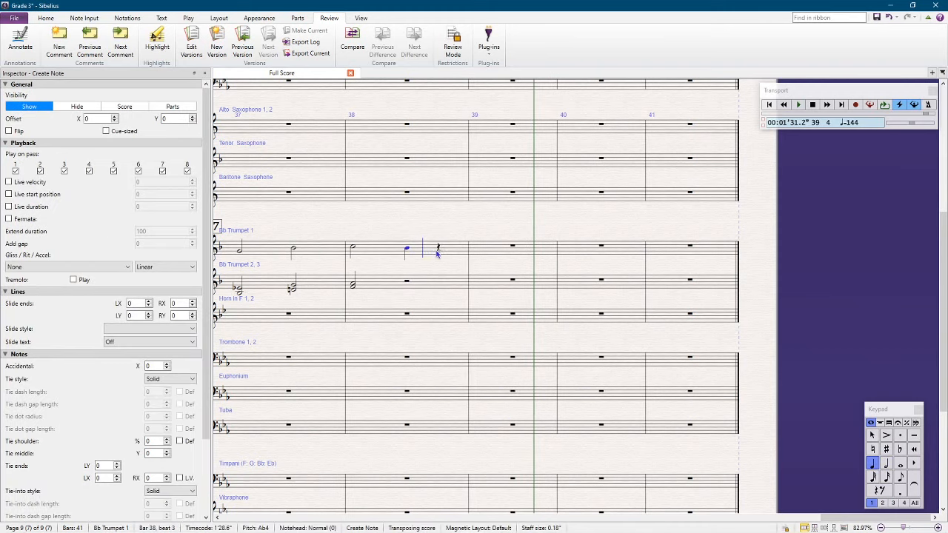
click(441, 251)
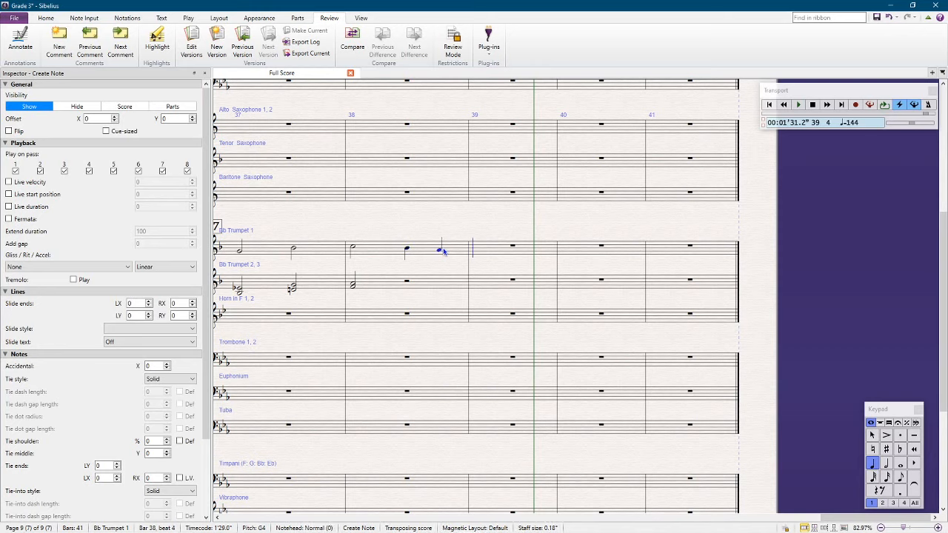
key(Down)
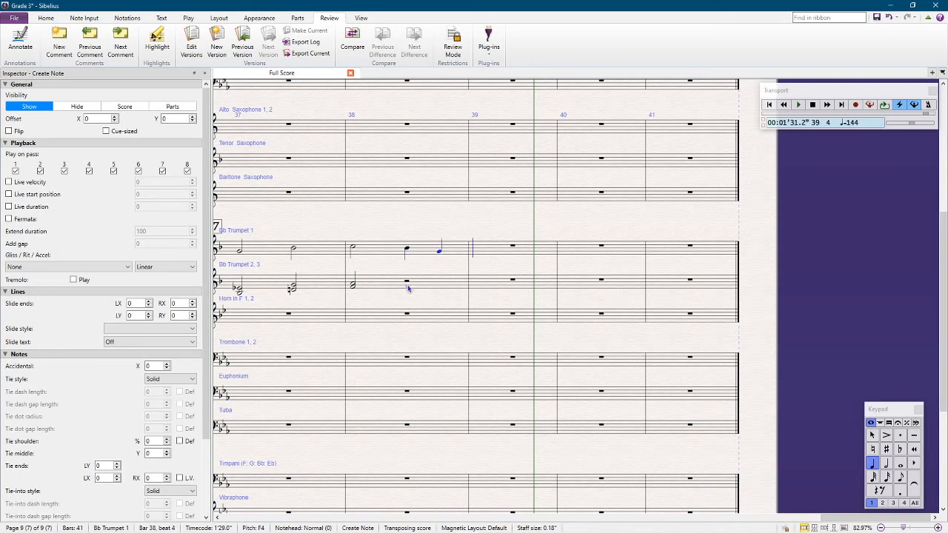
- In bar 38 of B♭ Trumpet 2, 3, enter a concert D♭4–F4 quarter-note chord on beat 3 and a lower one with flattened bottom note on beat 4
click(412, 288)
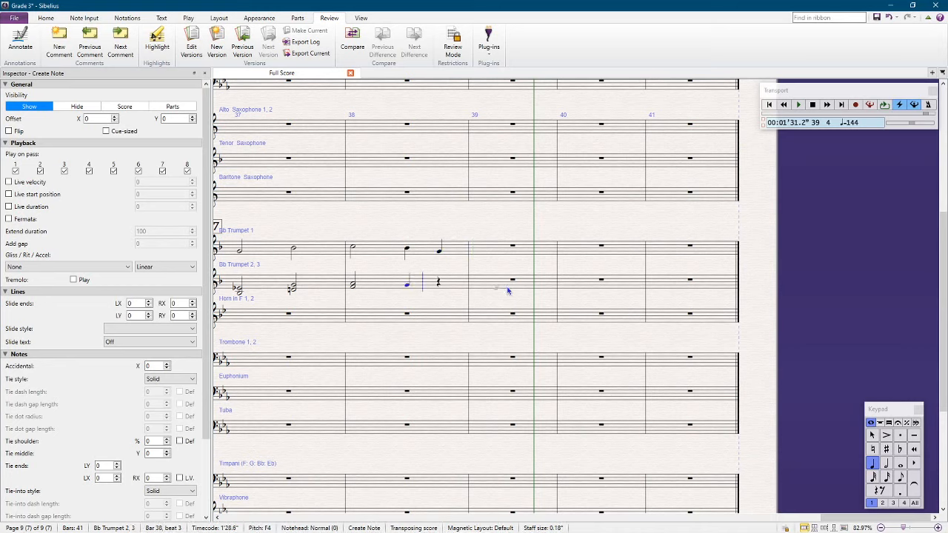
click(900, 449)
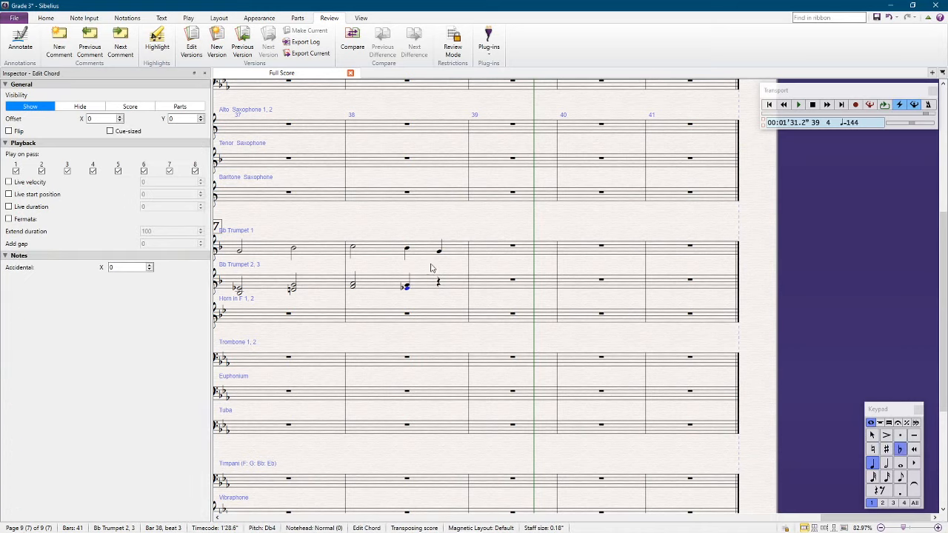
shift+click(407, 288)
key(r)
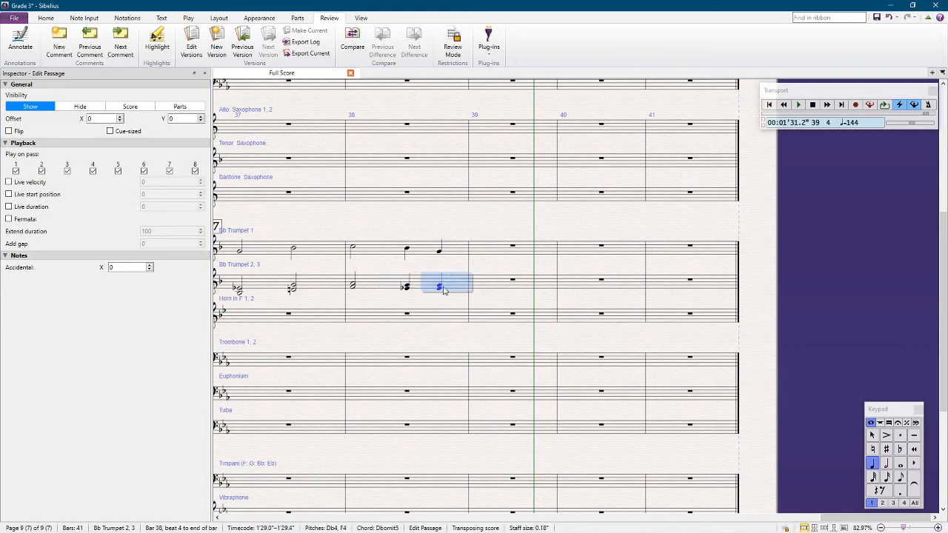
click(441, 289)
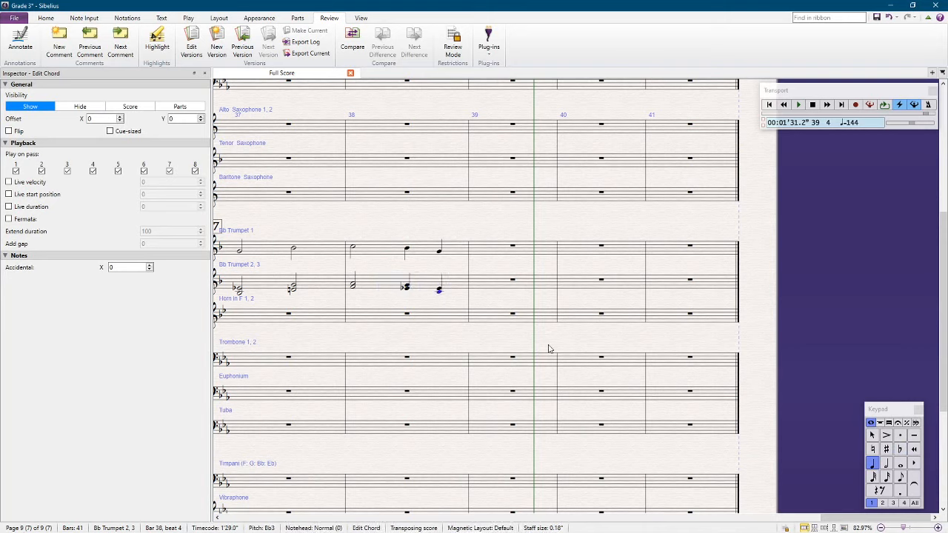
click(506, 224)
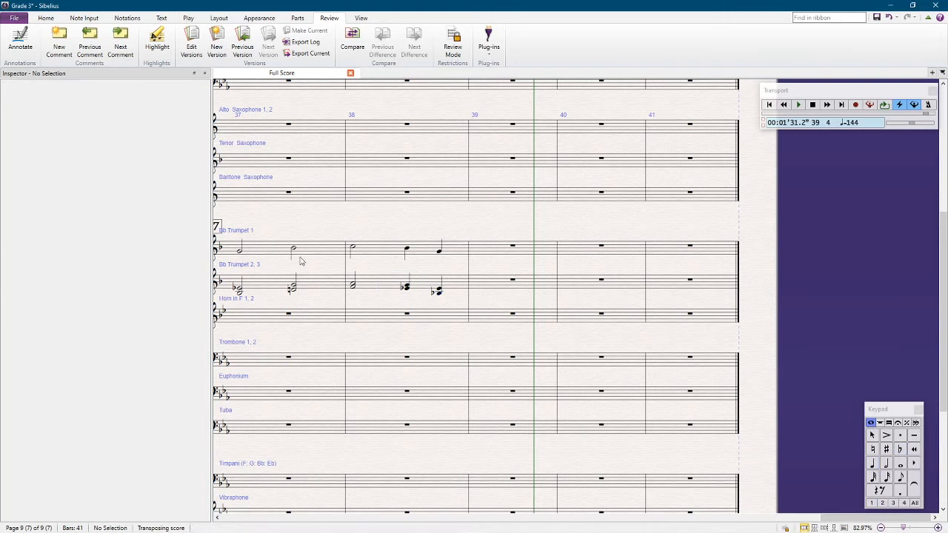
- Play the score back from bar 37 to hear the trumpet quarter notes in bar 38
click(264, 252)
key(space)
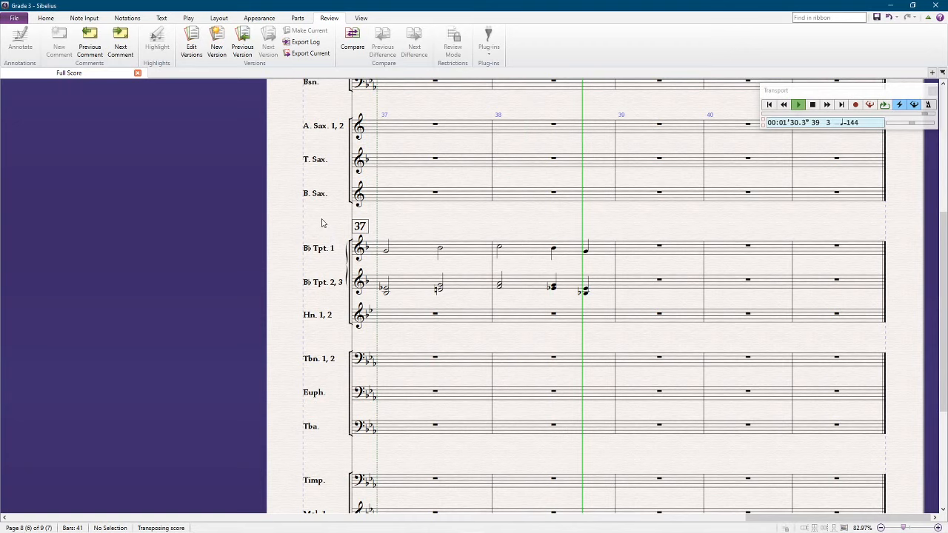
key(space)
drag(779, 226, 596, 221)
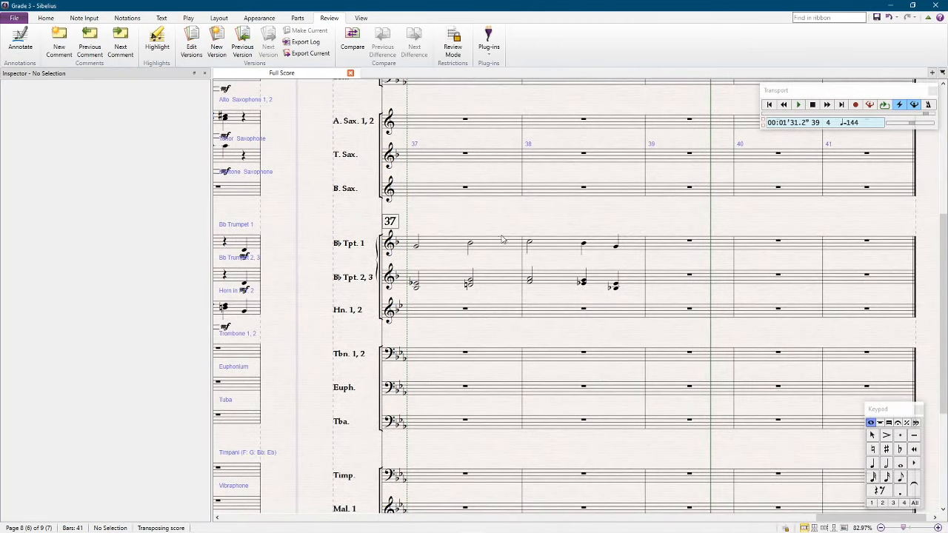
- On beat 3 of bar 38, raise B♭ Trumpet 1 to concert C5 and the B♭ Trumpet 2, 3 chord to E♭4 and A♭4
click(584, 245)
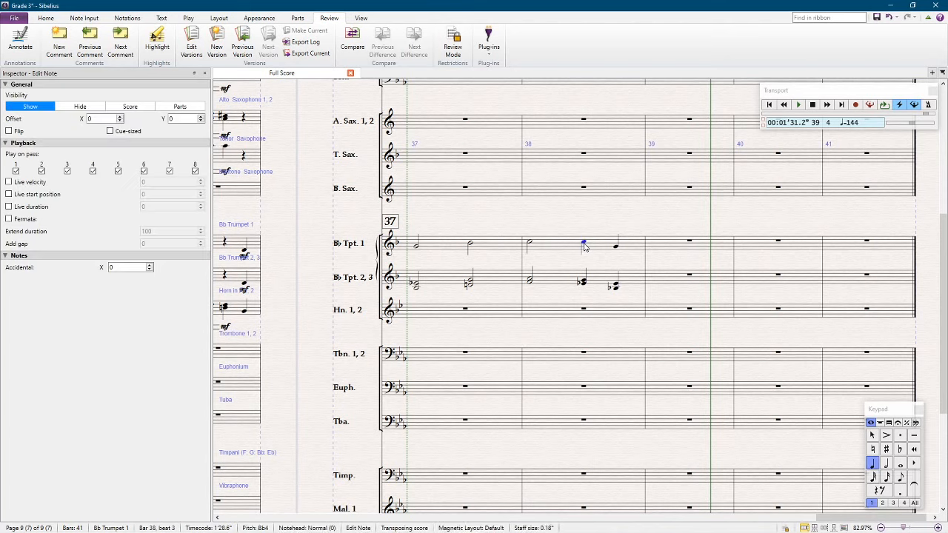
click(583, 282)
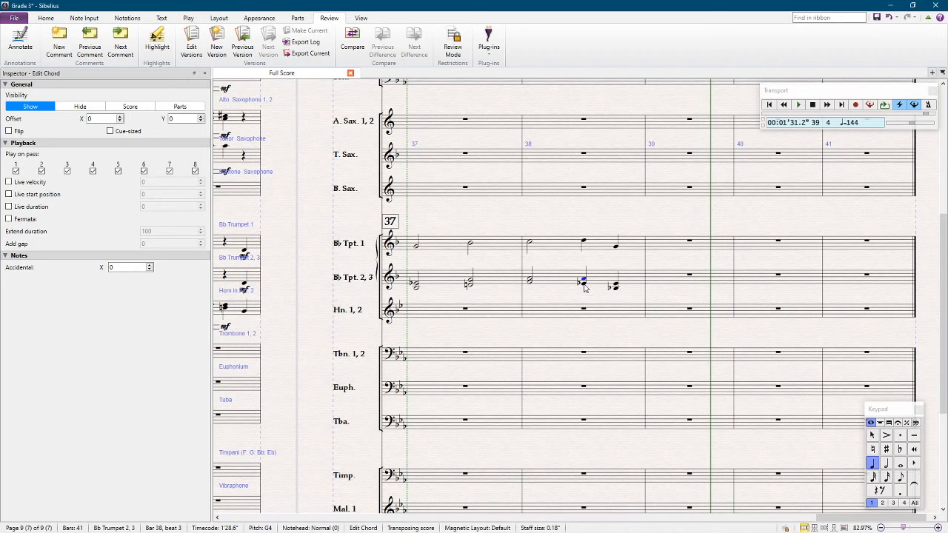
key(Up)
key(Down)
key(Down)
key(Down)
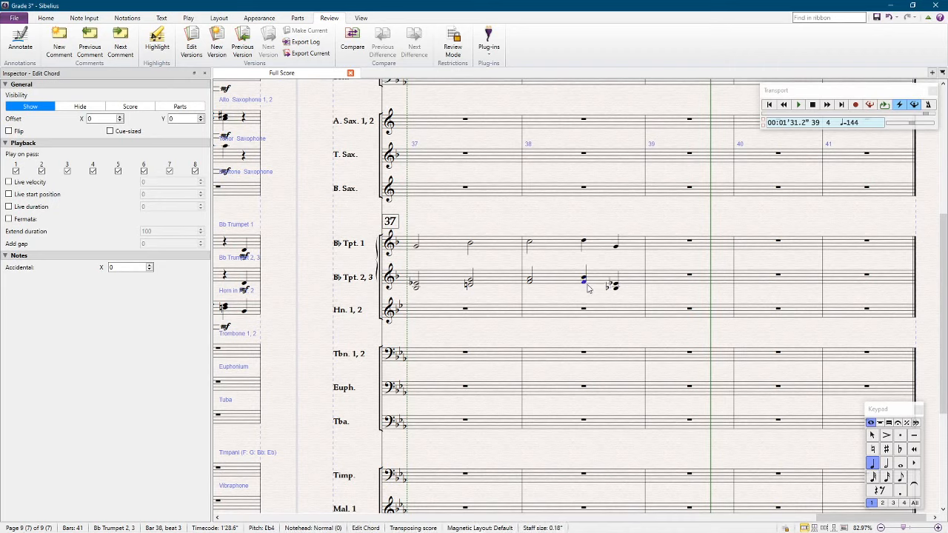
click(585, 243)
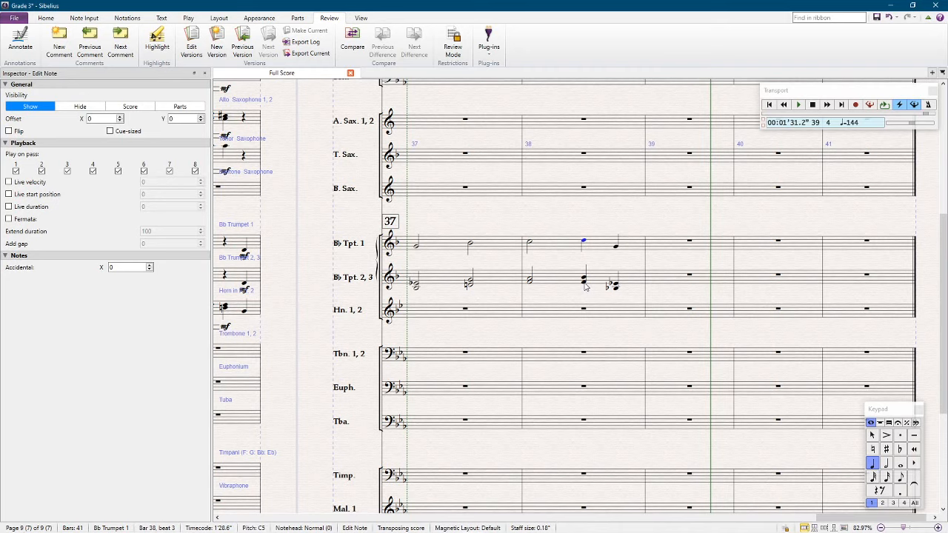
- On beat 3 of bar 38, make the B♭ Trumpet 2, 3 chord a half note and the B♭ Trumpet 1 note a dotted quarter
drag(585, 287, 585, 283)
key(5)
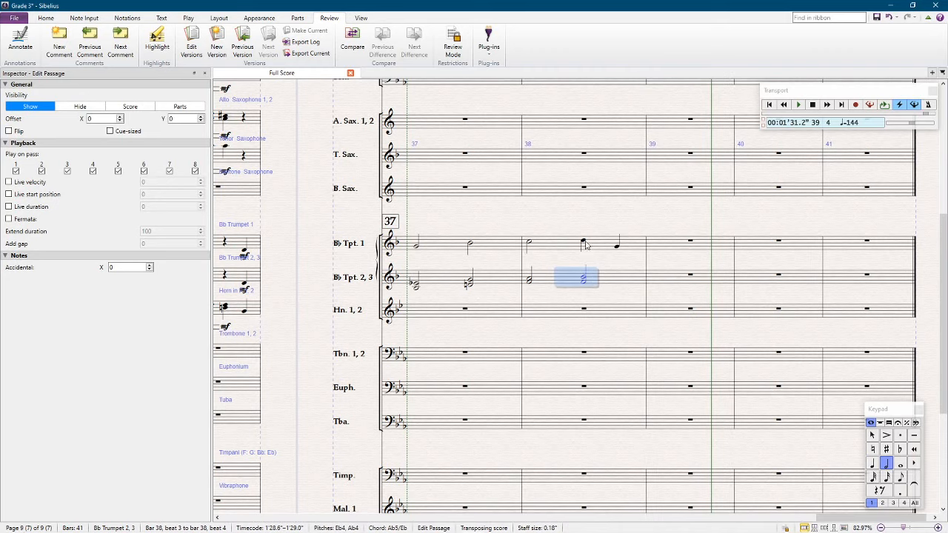
key(Escape)
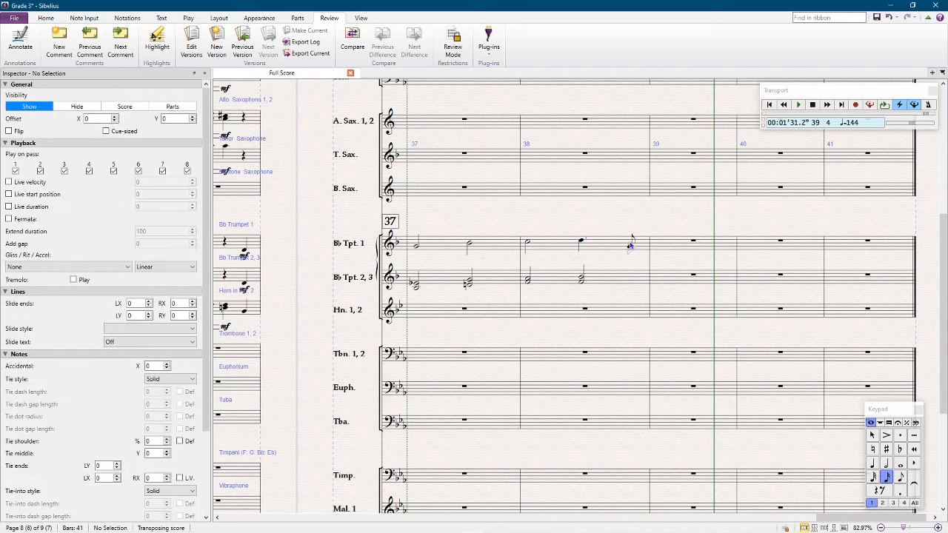
- In B♭ Trumpet 1, enter sixteenths at concert A♭4 and C5 to end bar 38 and a half note D♭5 on beat 1 of bar 39
click(630, 244)
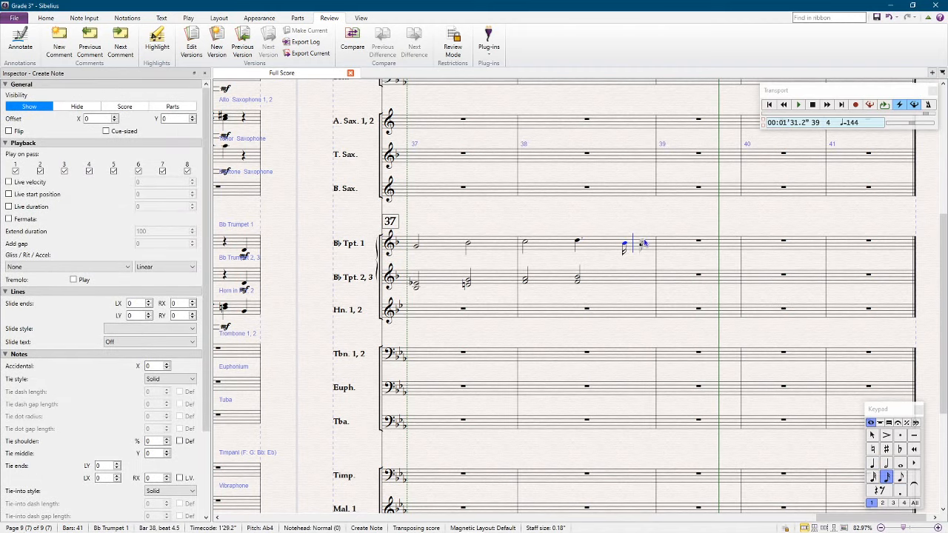
click(644, 241)
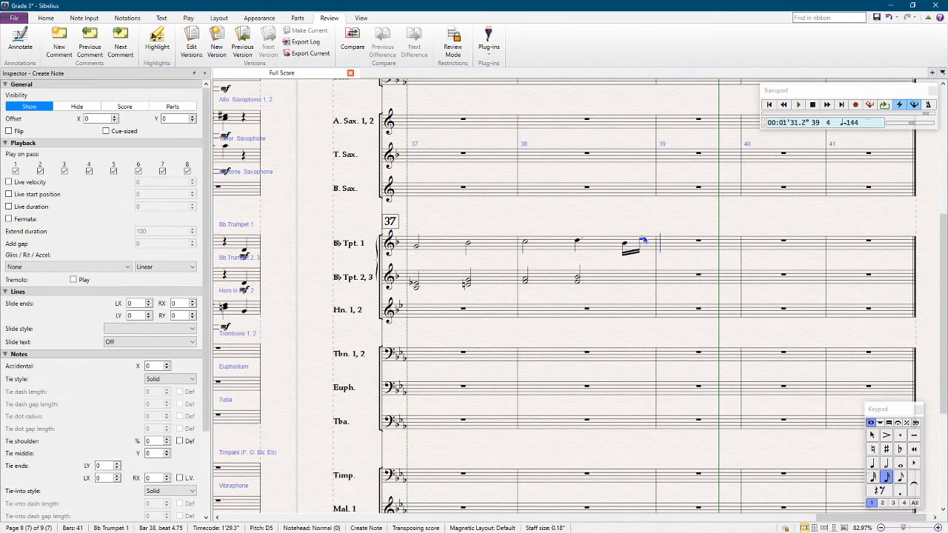
key(Down)
key(5)
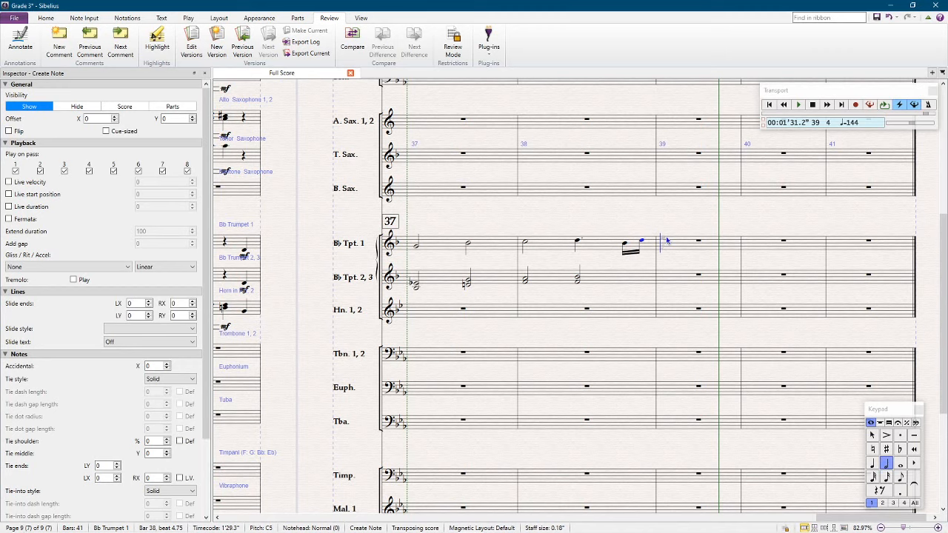
key(9)
click(666, 239)
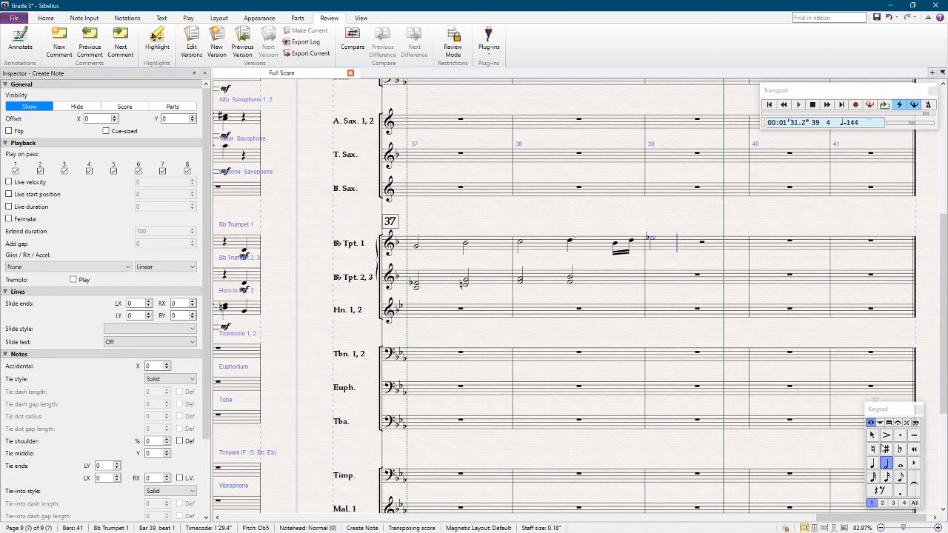
key(Escape)
click(616, 245)
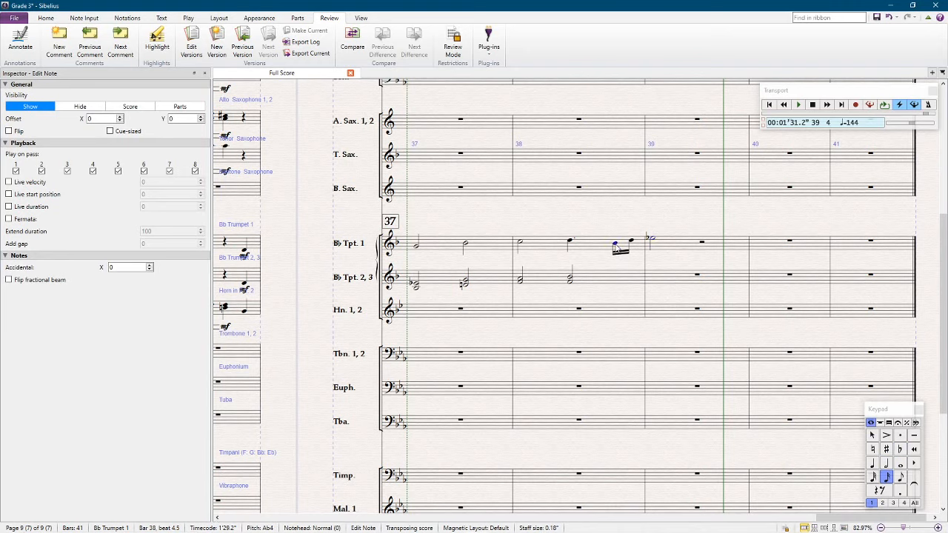
- Slur the B♭ Trumpet 1 sixteenths at the end of bar 38 into bar 39 and play the phrase back from bar 37
key(s)
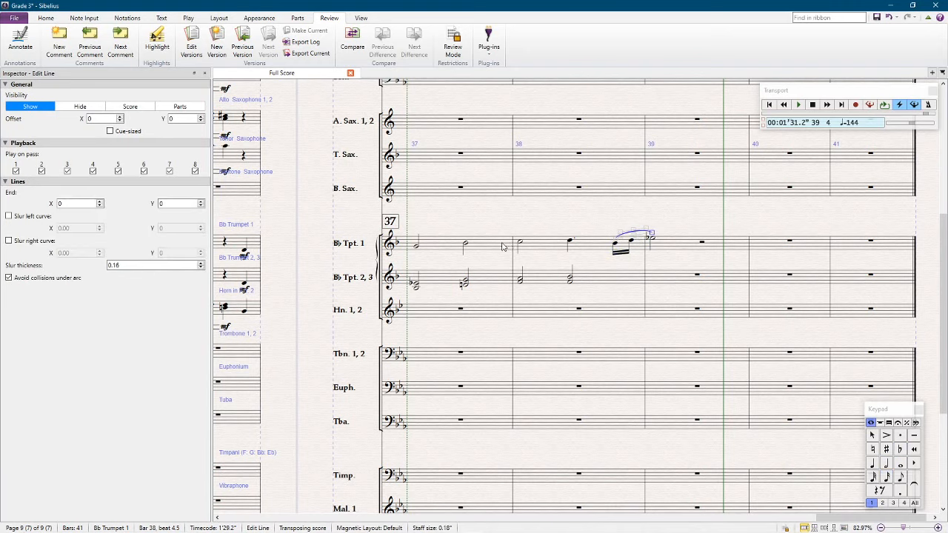
click(455, 248)
key(space)
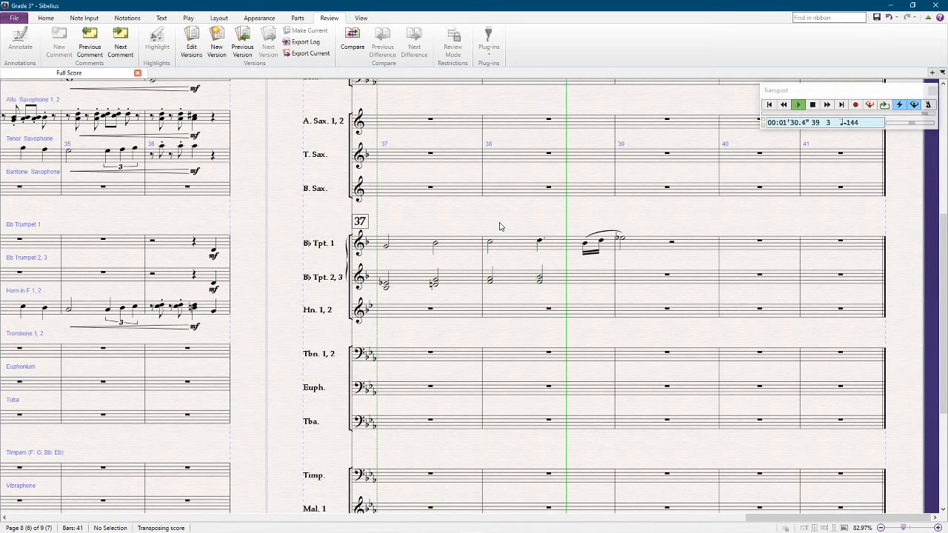
key(space)
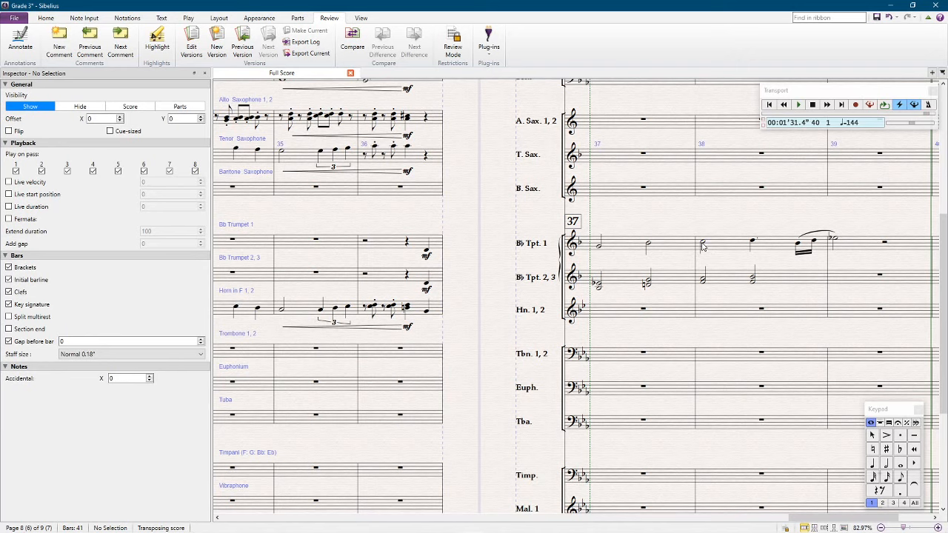
- In bar 38 of B♭ Trumpet 1, lower the beat 3 note to concert B♭4 and tie the beat 1 half note to it
click(704, 246)
click(752, 244)
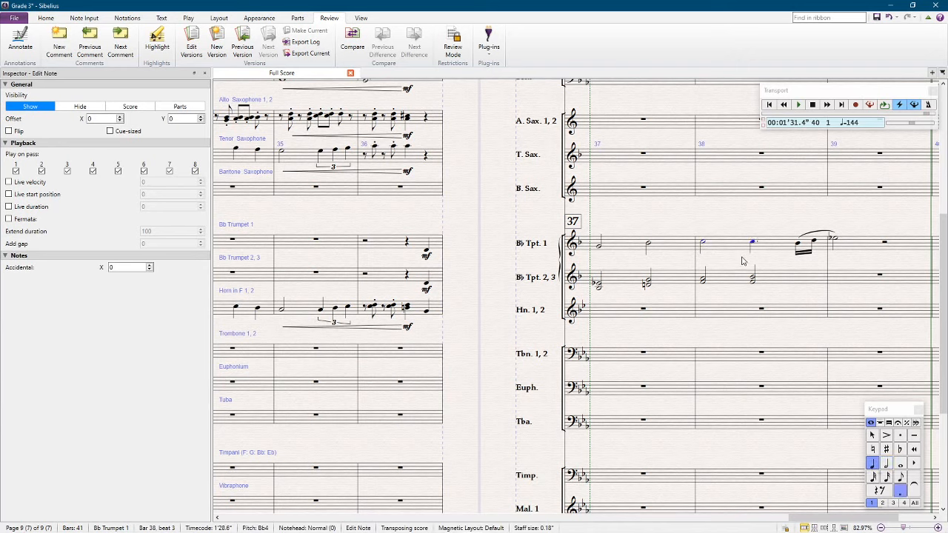
click(752, 280)
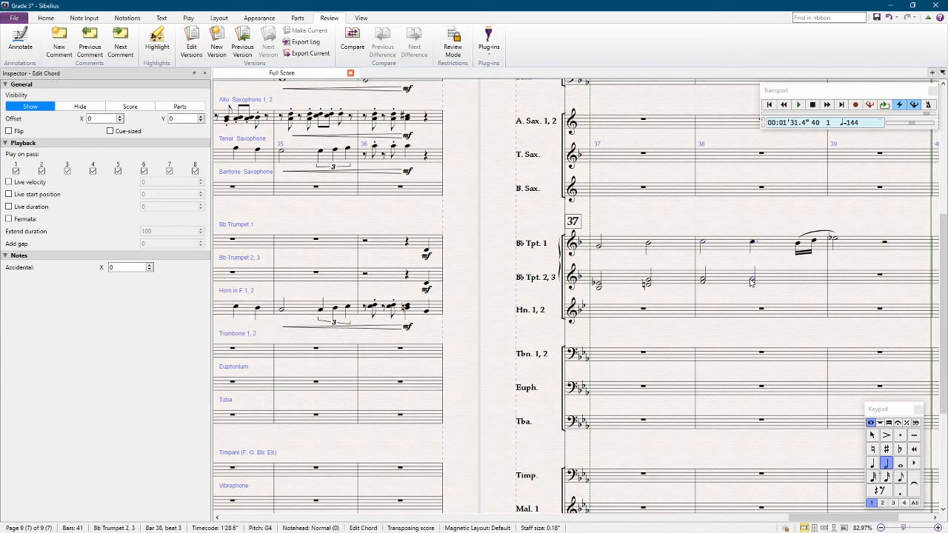
click(702, 243)
key(Return)
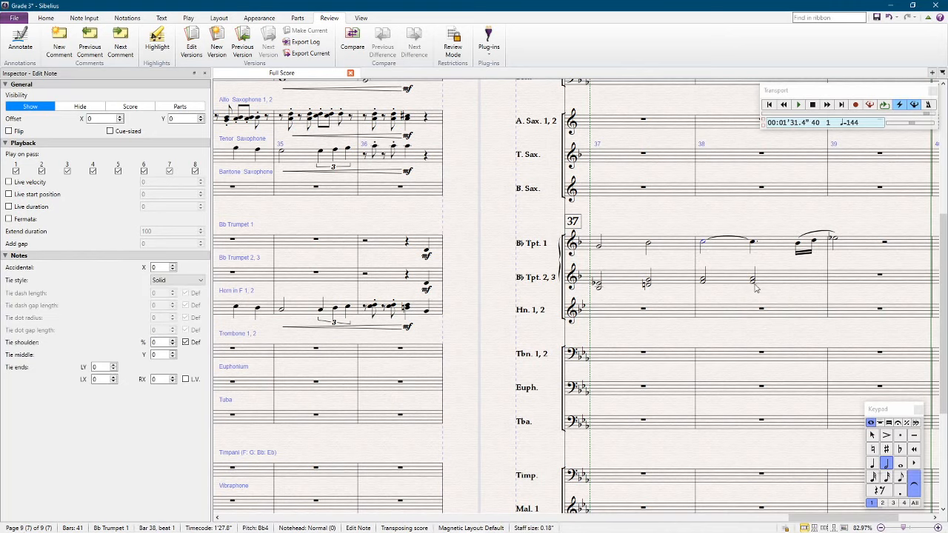
- Change the B♭ Trumpet 2, 3 chord on beat 3 of bar 38 to concert D♭4 and G♭4
click(753, 281)
shift+click(753, 281)
key(Down)
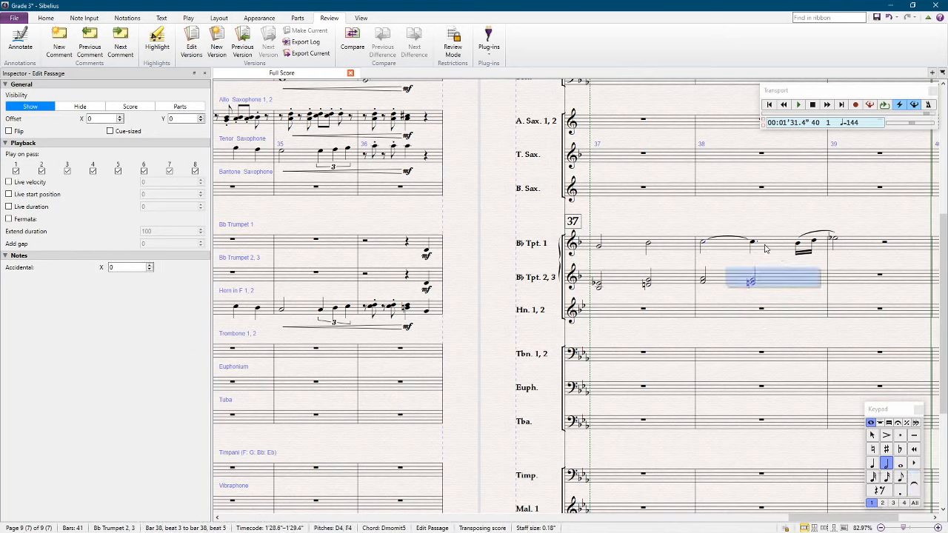
click(753, 287)
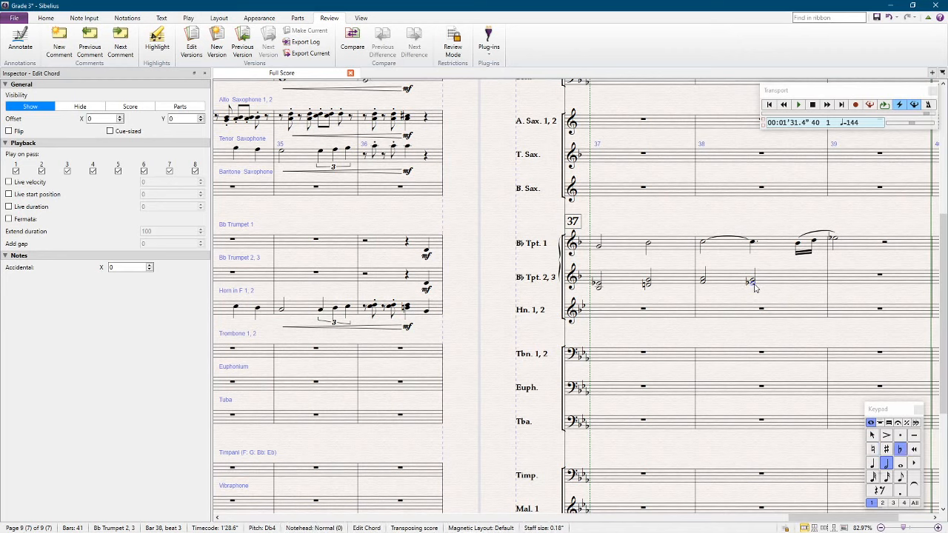
click(752, 280)
key(Up)
key(KP_9)
- Play the trumpet parts back from bar 38 and again from bar 37 to hear the altered chord
click(765, 281)
shift+click(768, 243)
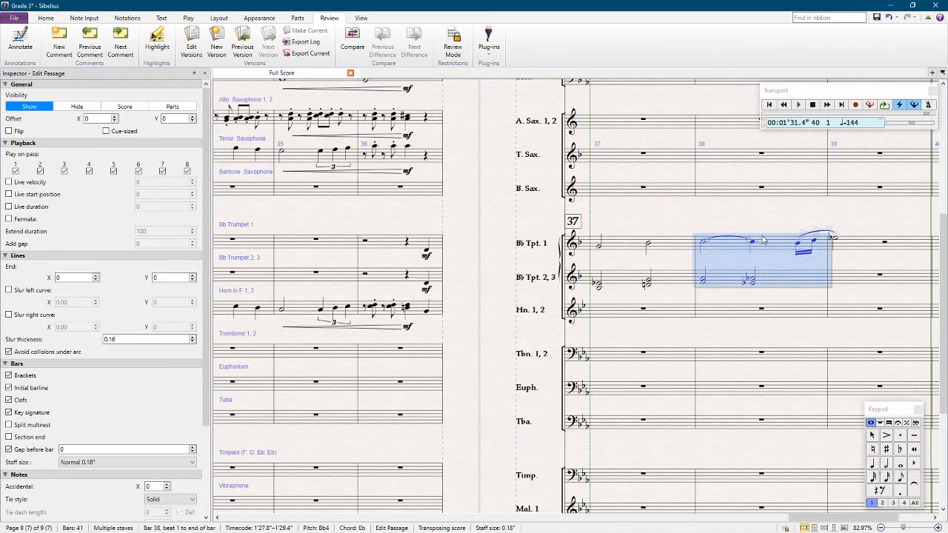
key(p)
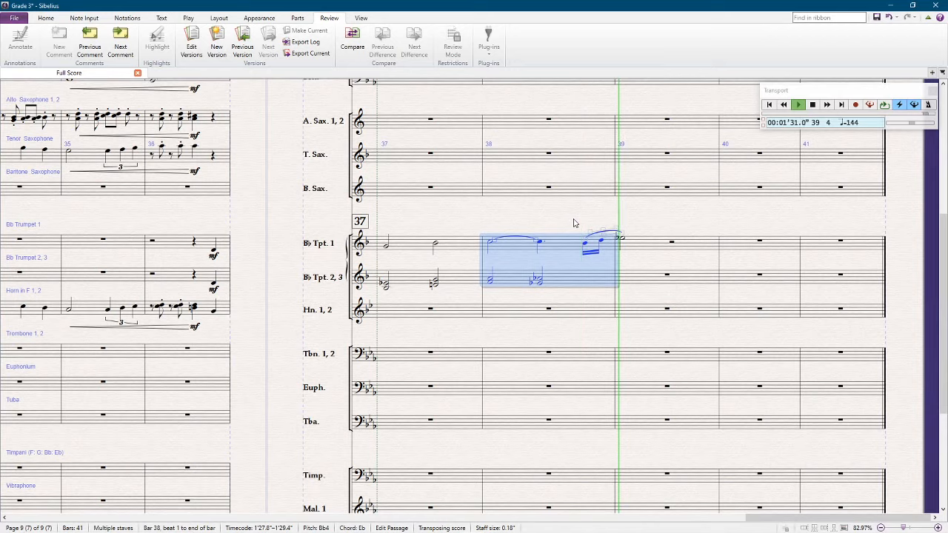
key(Escape)
key(Escape)
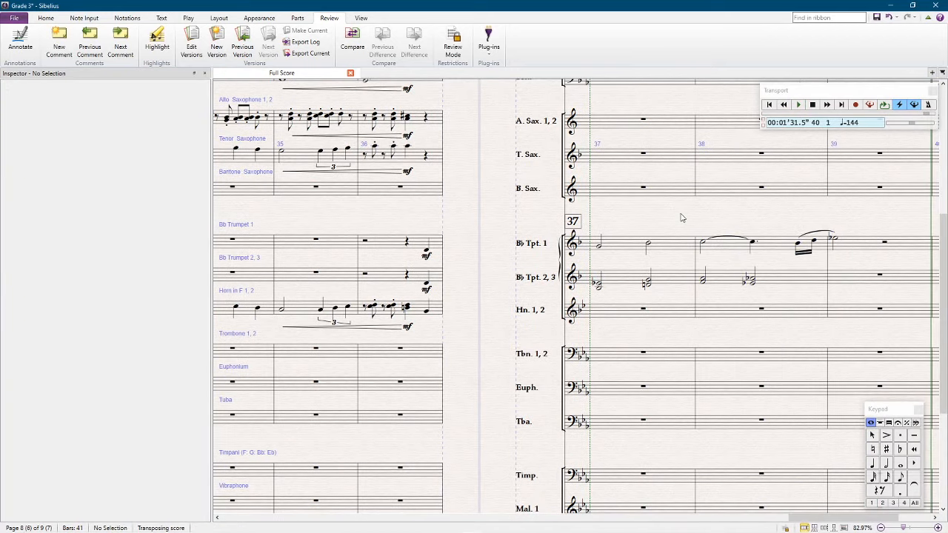
click(627, 245)
shift+click(618, 276)
key(space)
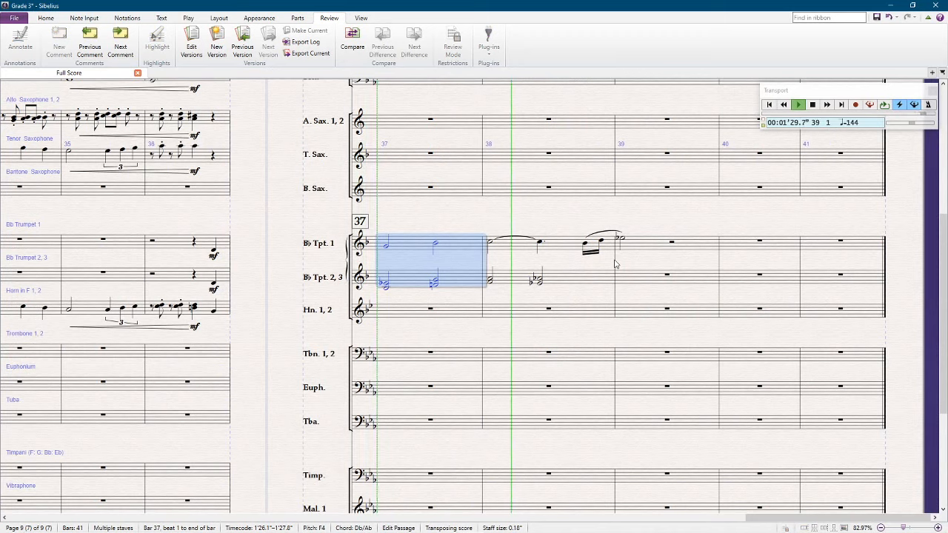
key(space)
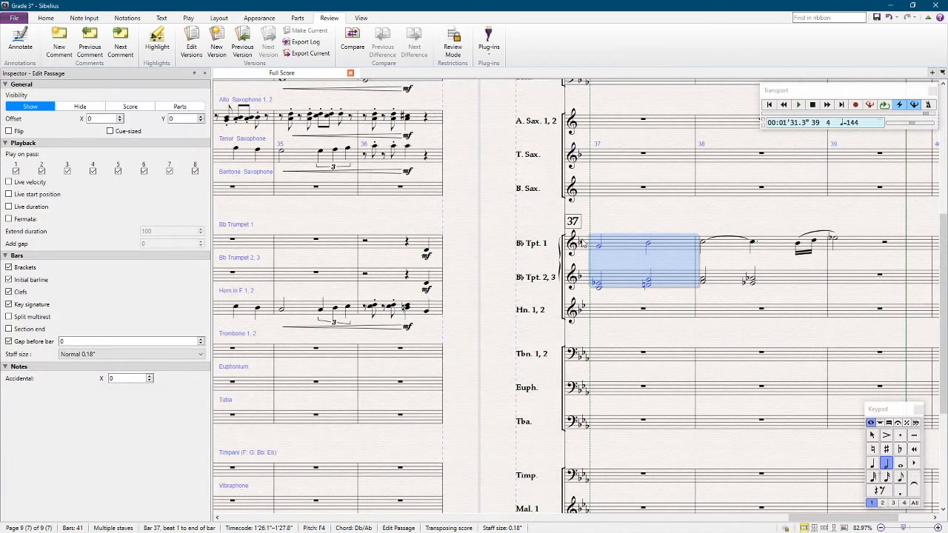
- In bar 38 of B♭ Trumpet 1, remove the tie and raise the beat 3 dotted quarter to concert D♭5
click(703, 245)
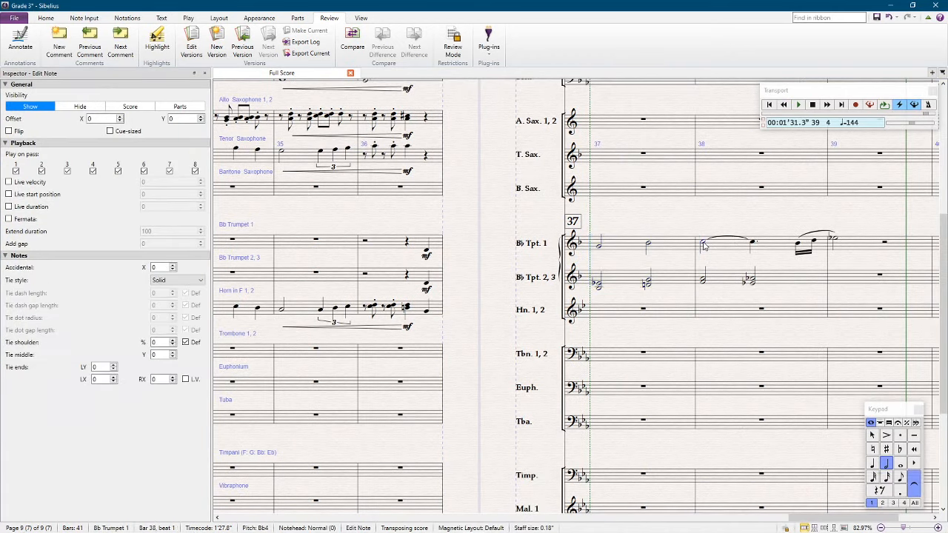
click(748, 243)
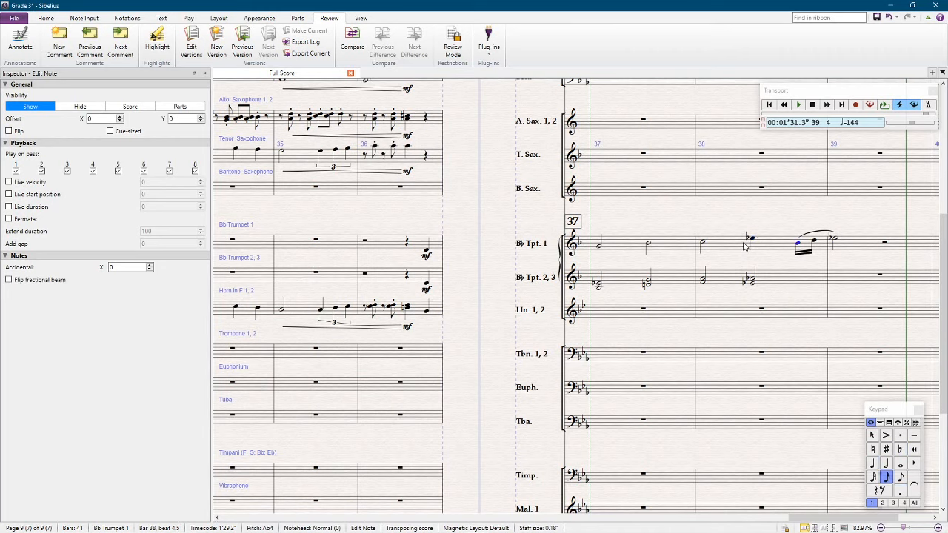
key(Right)
key(Right)
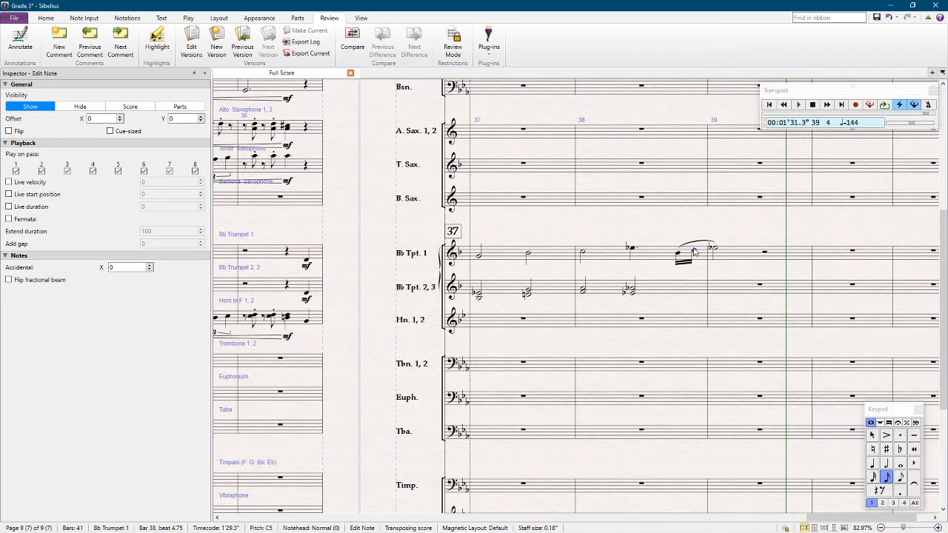
- Change the two B♭ Trumpet 1 sixteenths at the end of bar 38 to concert B♭4 and A♭4
click(677, 255)
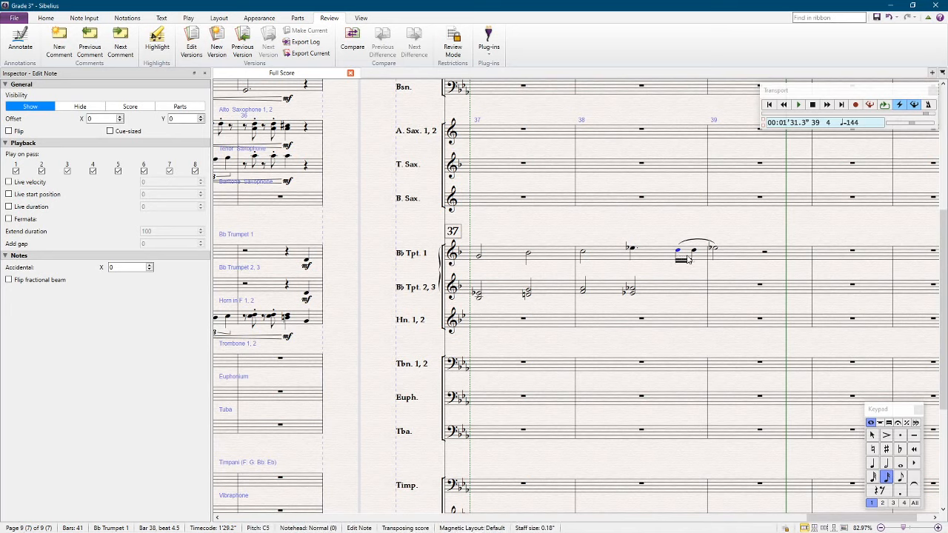
click(694, 257)
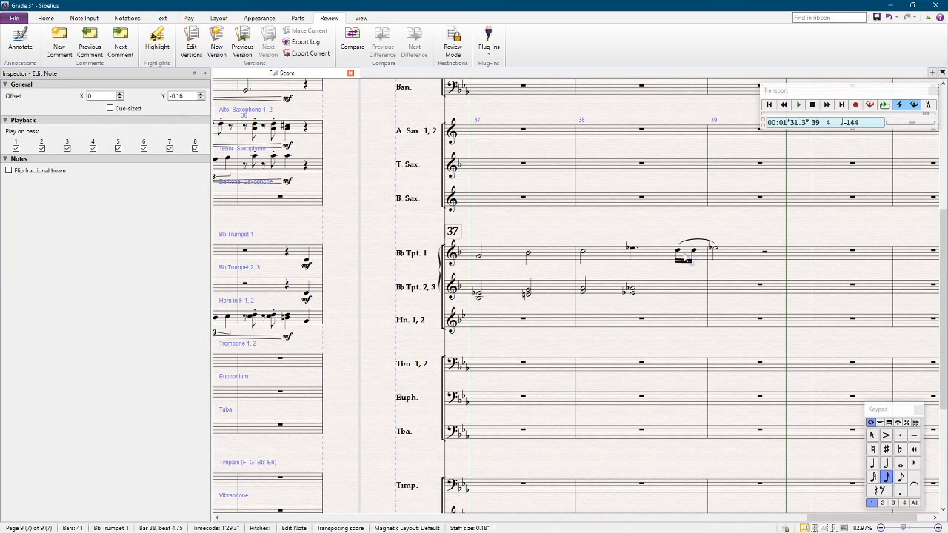
click(677, 256)
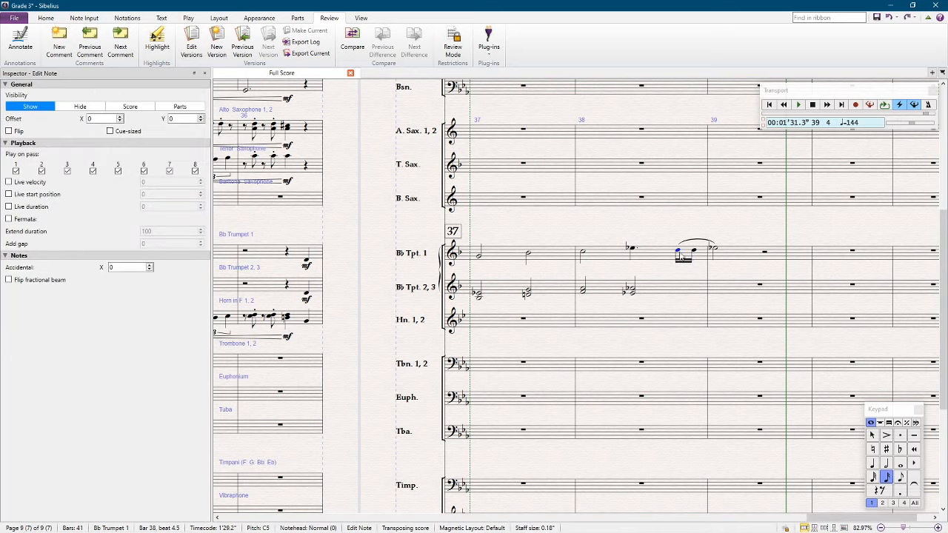
click(632, 294)
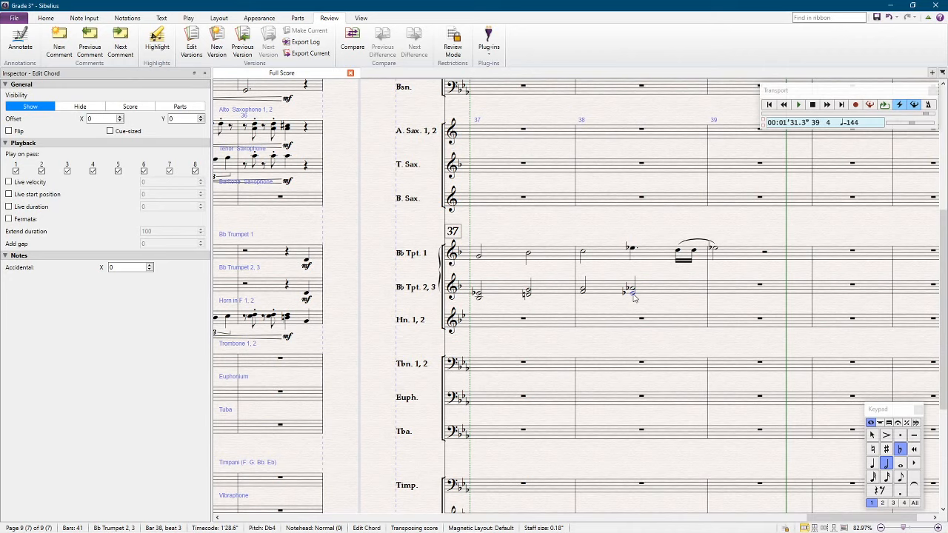
click(678, 254)
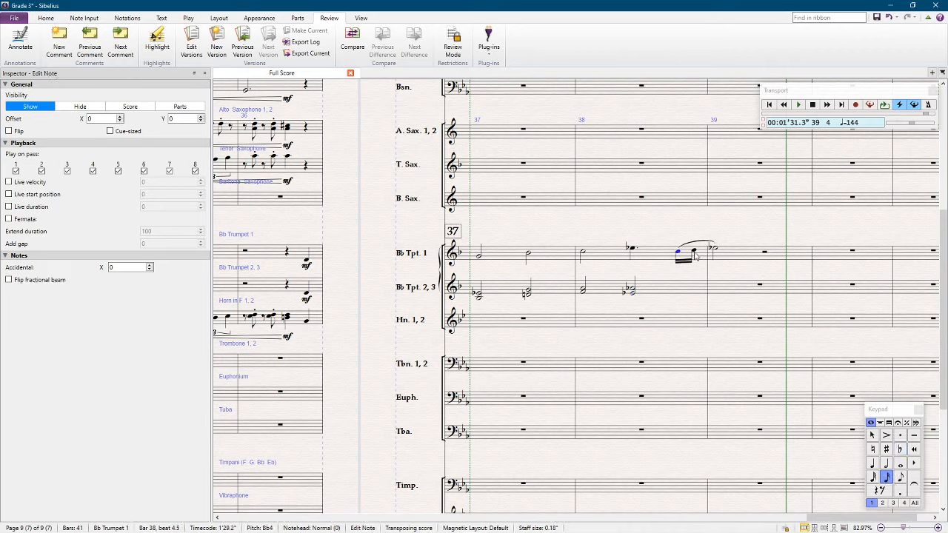
- Lower the B♭ Trumpet 1 half note on beat 1 of bar 39 to concert A♭4
click(725, 259)
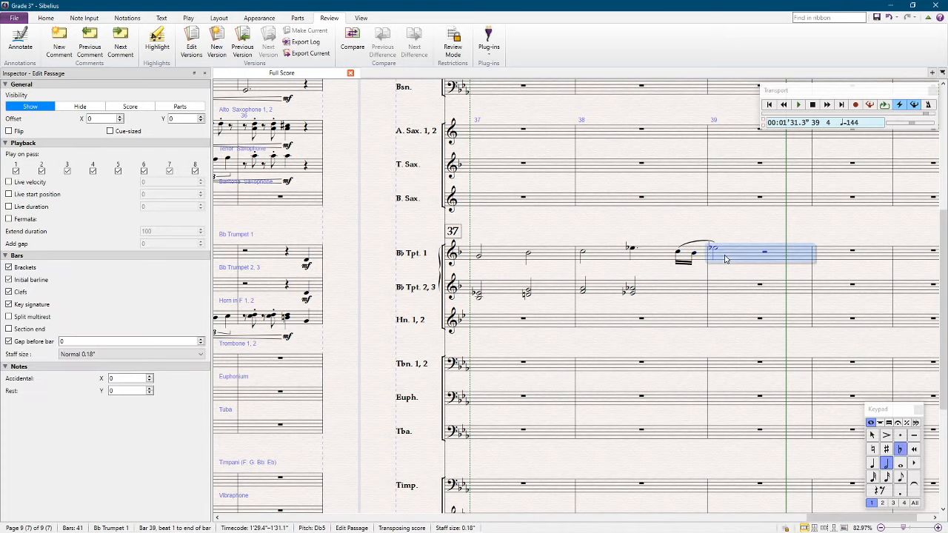
key(Down)
key(Down)
key(Down)
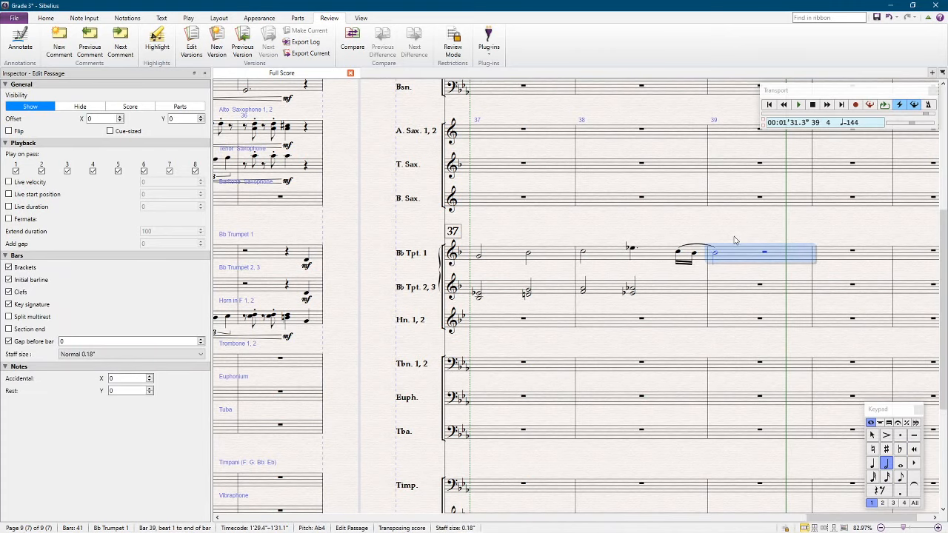
key(Escape)
- Play the trumpets back from bar 37 and set the B♭ Trumpet 1 half note in bar 39 to concert G4
key(space)
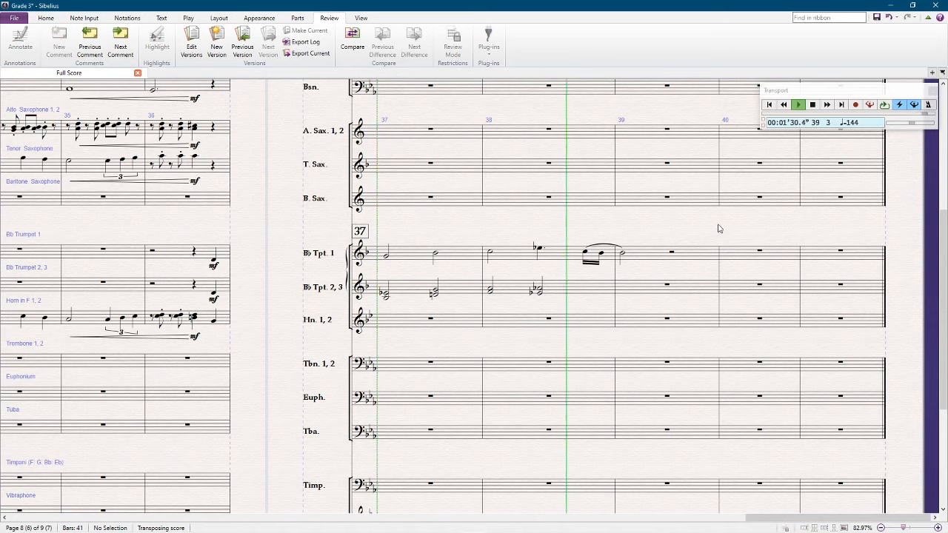
key(space)
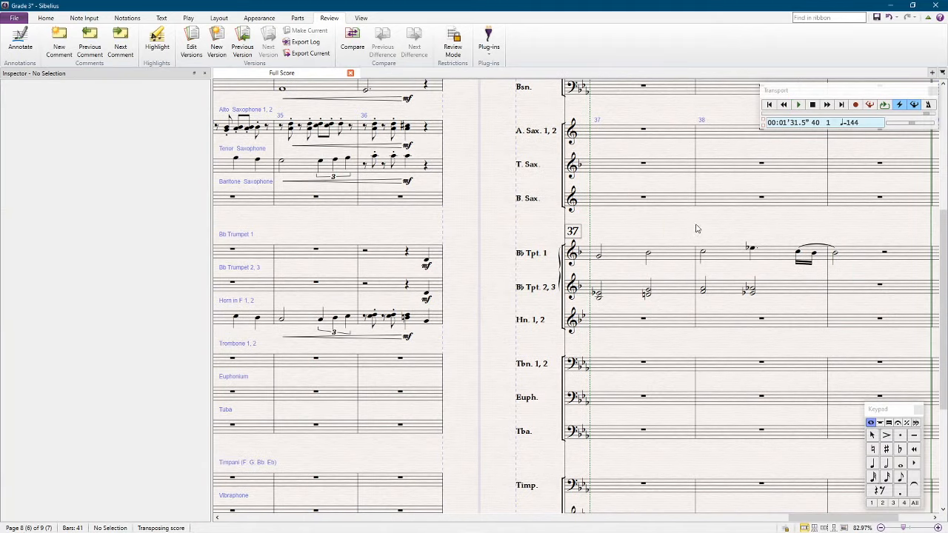
click(836, 256)
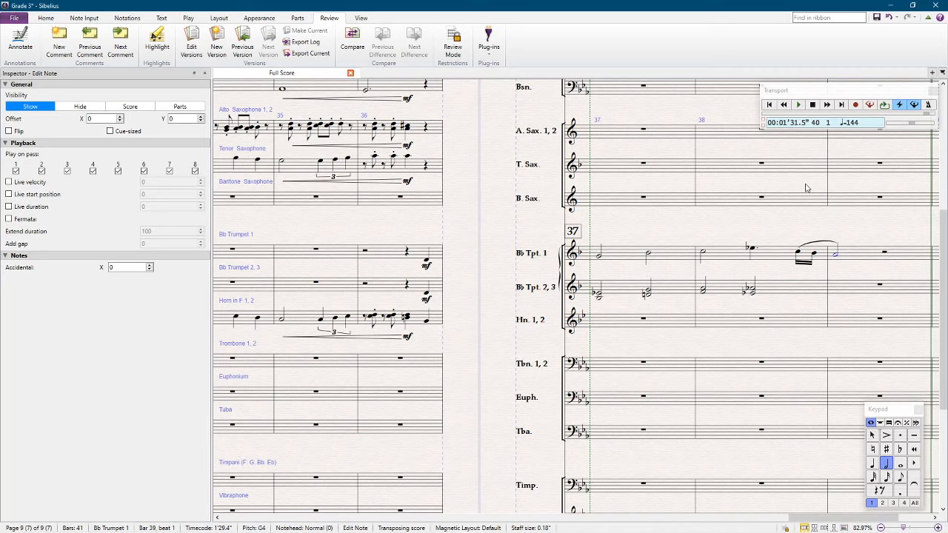
click(400, 256)
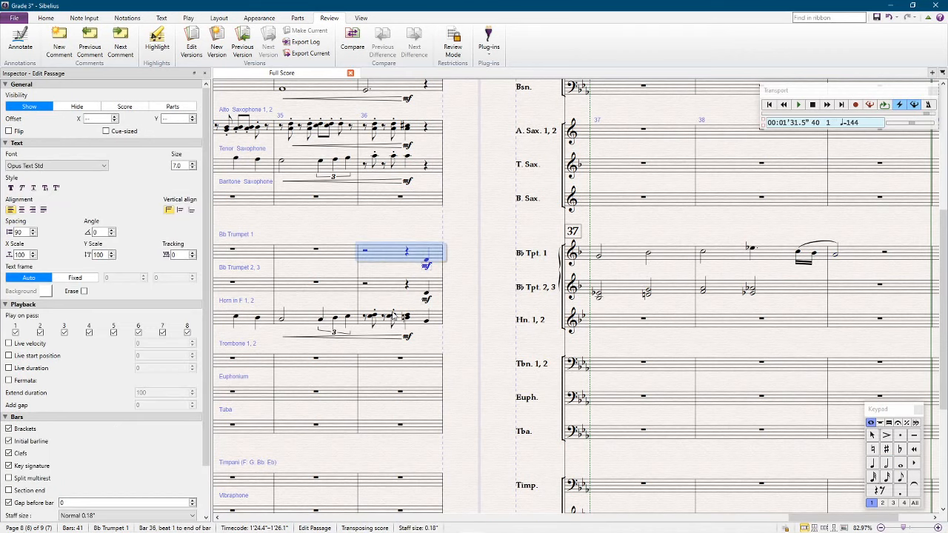
shift+click(395, 316)
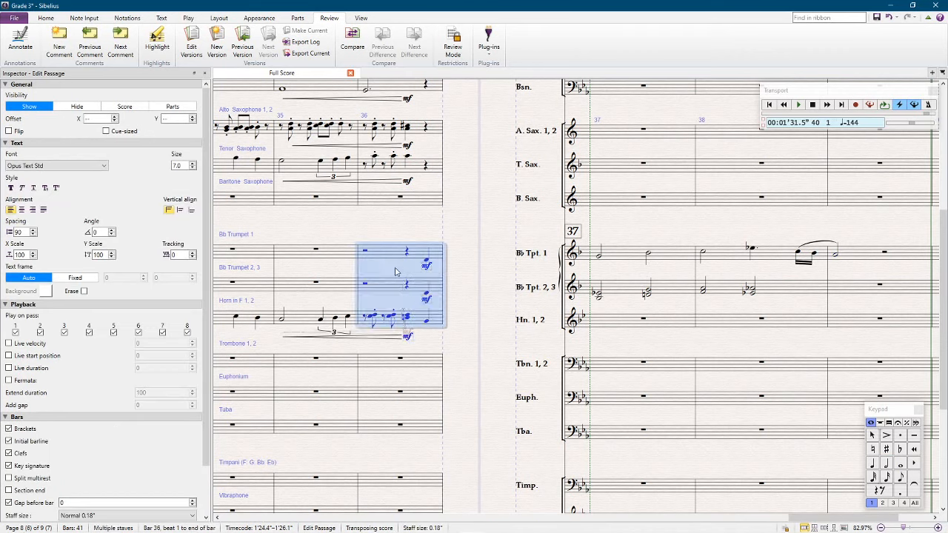
click(405, 318)
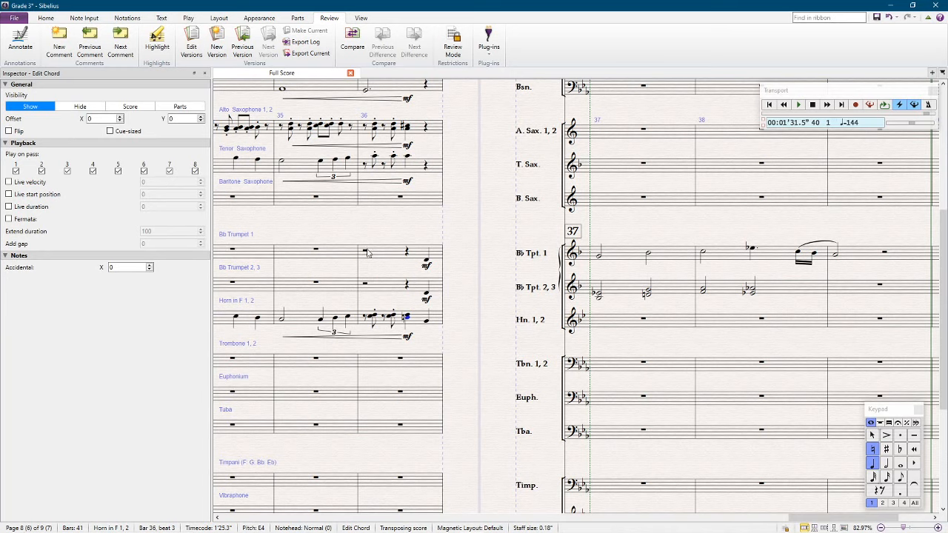
shift+click(367, 253)
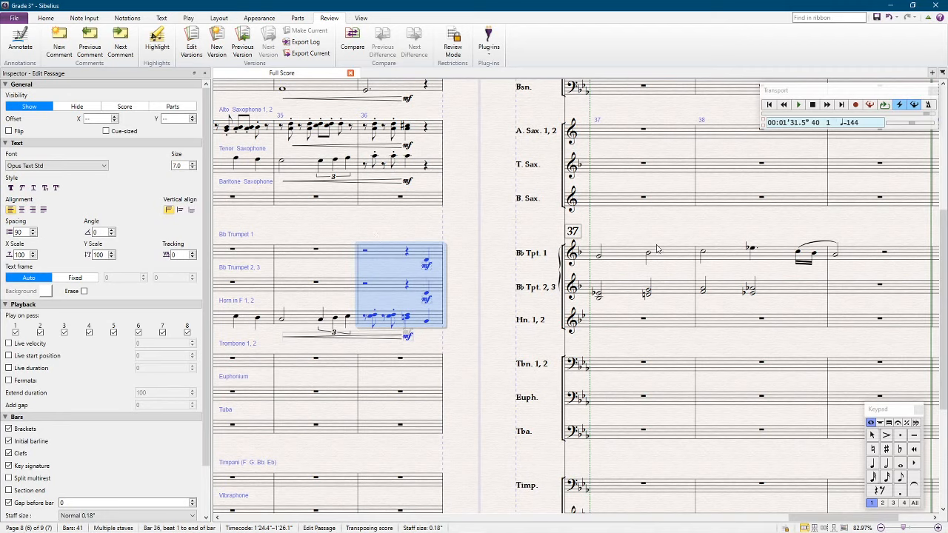
click(598, 258)
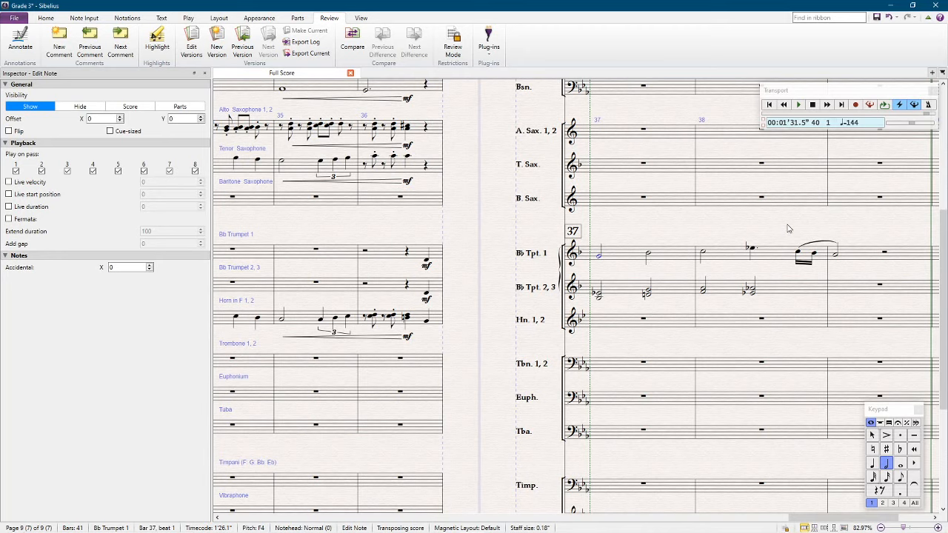
- In bar 38 of B♭ Trumpet 1, lower the beat 3 dotted quarter to concert B♭4 and the first sixteenth to F4
click(751, 253)
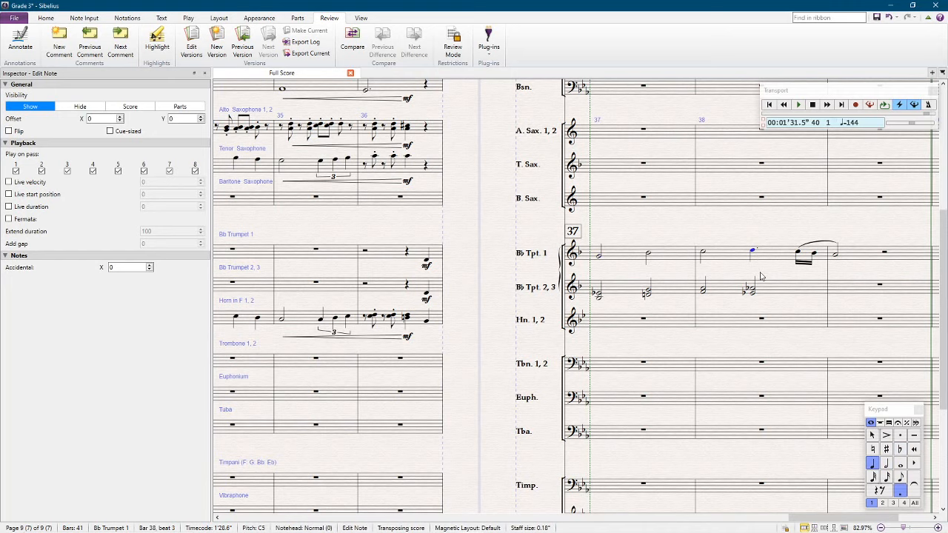
click(798, 253)
key(Down)
key(Down)
key(Down)
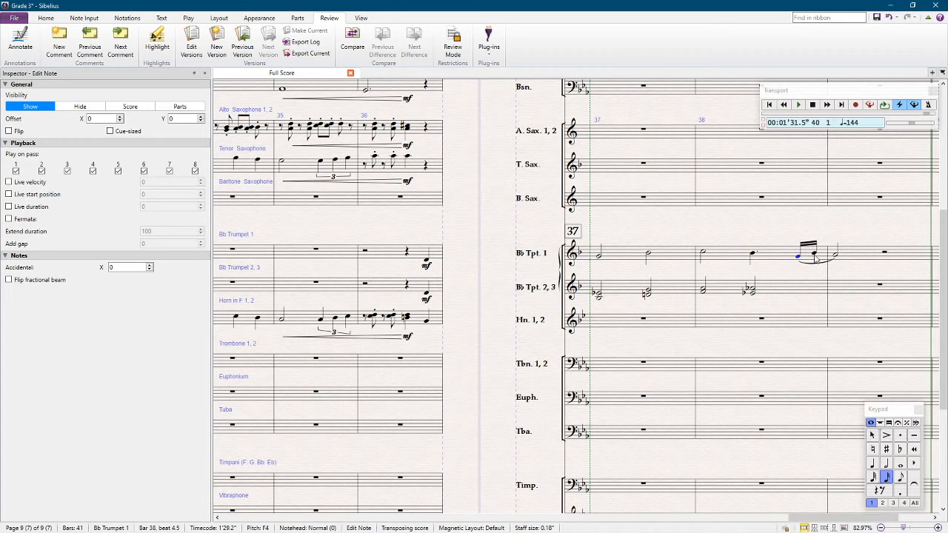
- Remove the flat from the upper B♭ Trumpet 2, 3 note on beat 3 of bar 38, and return Trumpet 1's first sixteenth from G♭4 to F4
key(Up)
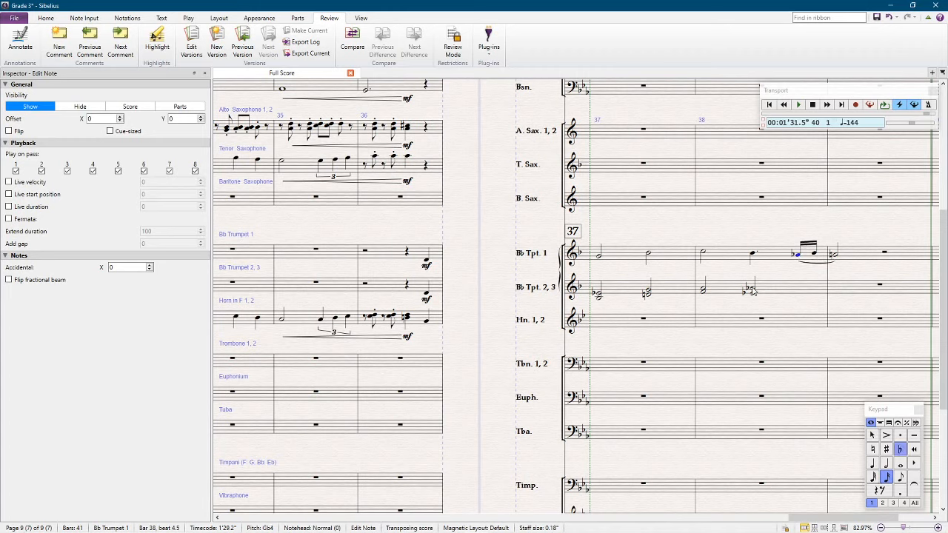
click(752, 289)
click(798, 256)
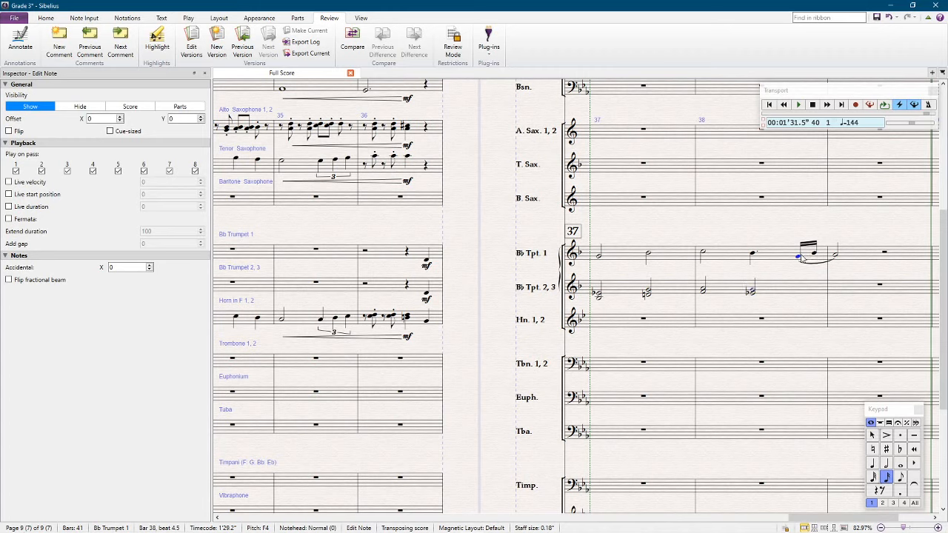
- Play the trumpet parts back from bar 37 into bar 40
click(816, 256)
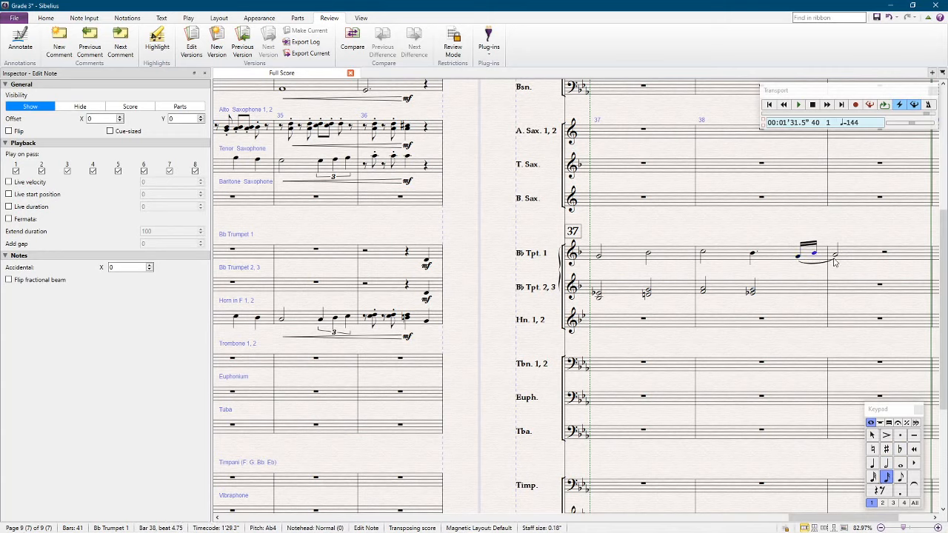
click(654, 236)
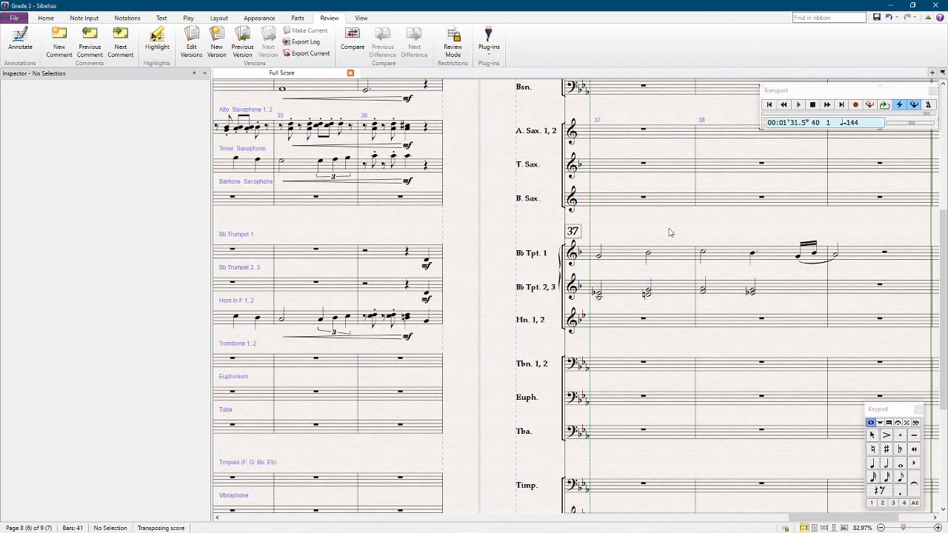
drag(659, 225, 530, 212)
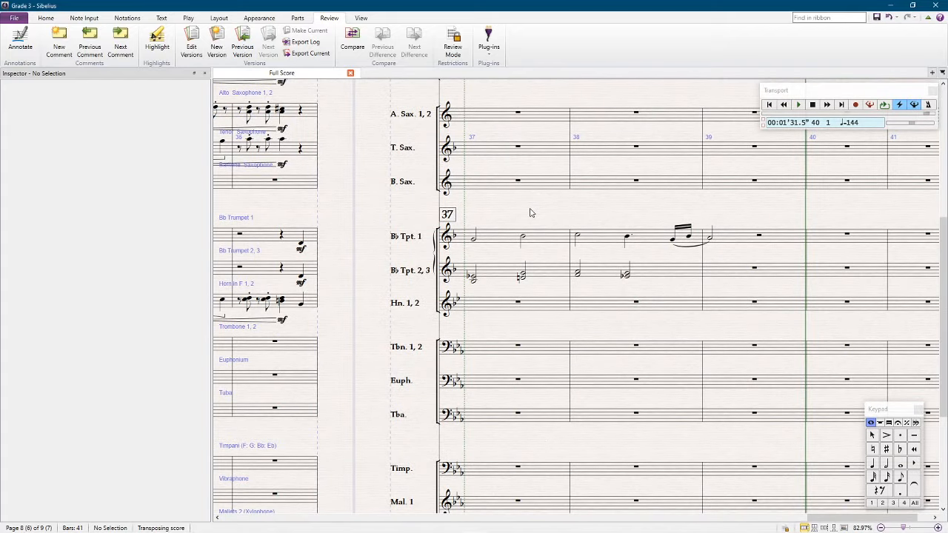
key(space)
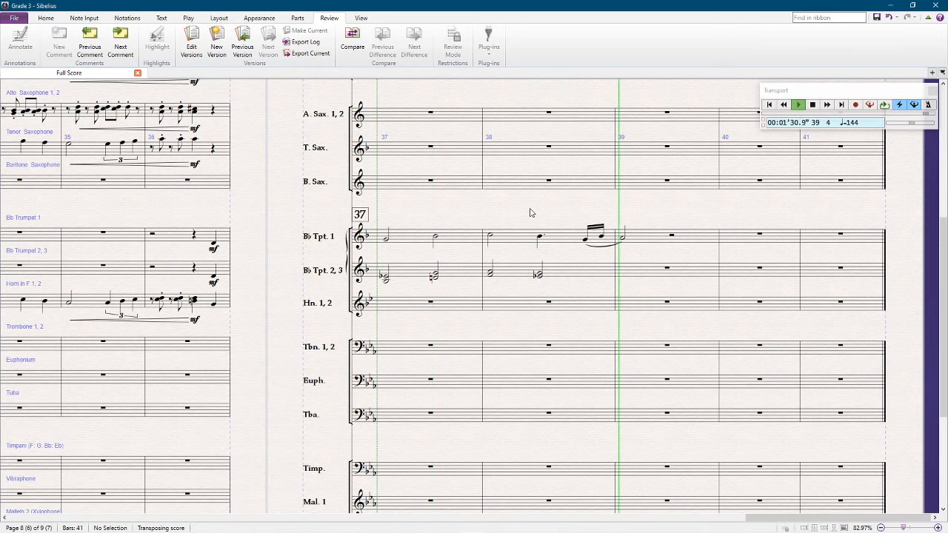
key(space)
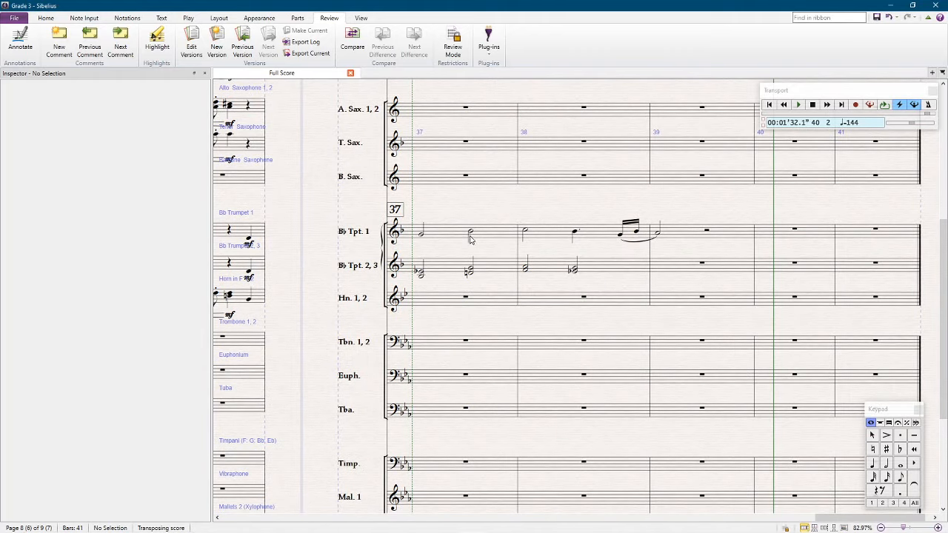
- In bar 37 of B♭ Trumpet 1, replace the beat 3 half note with quarter notes on concert F4 and A♭4
click(470, 238)
key(4)
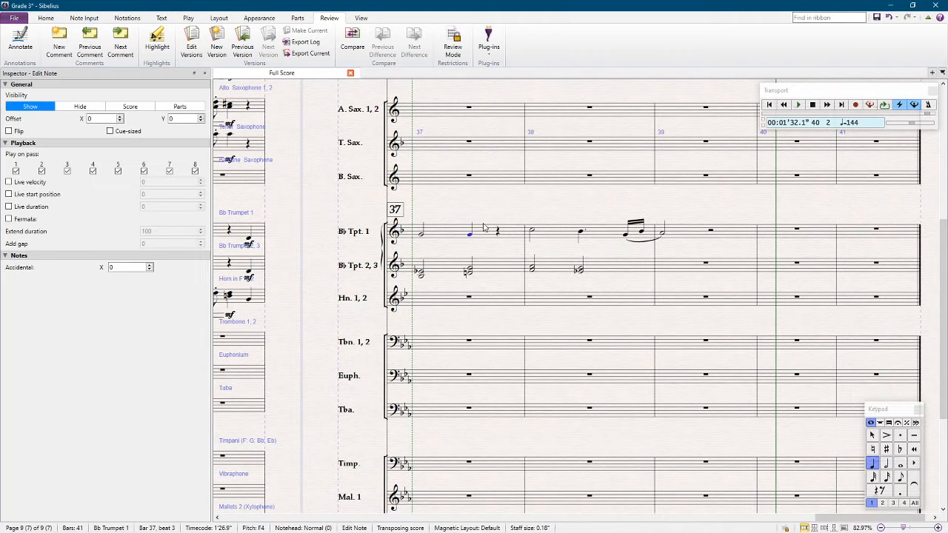
key(b)
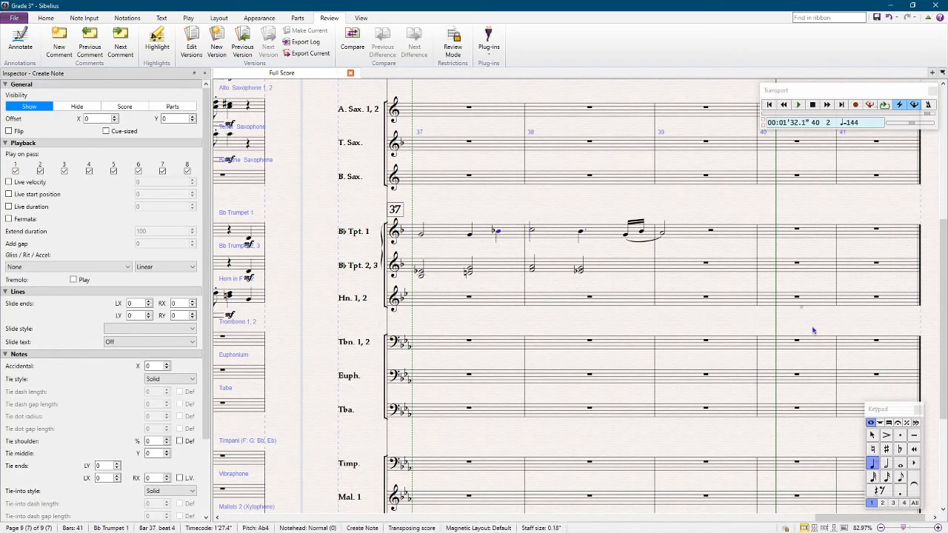
click(872, 437)
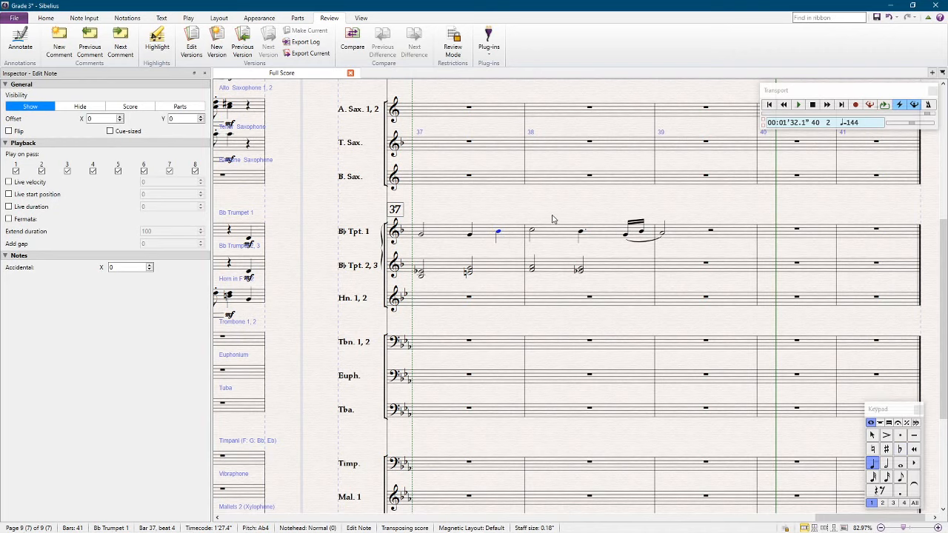
- Select bars 37 to 38 from B♭ Trumpet 1 down to the horns and play the passage back
click(463, 225)
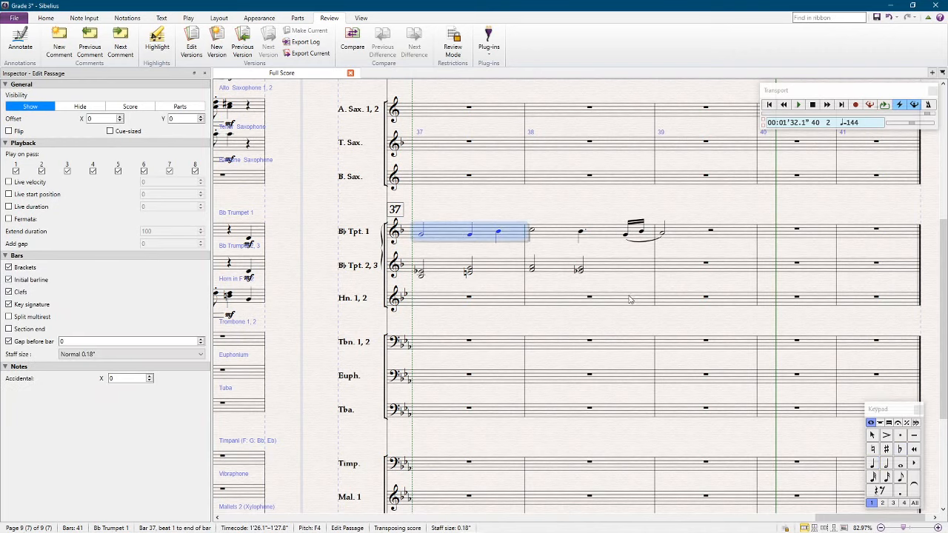
shift+click(630, 299)
key(p)
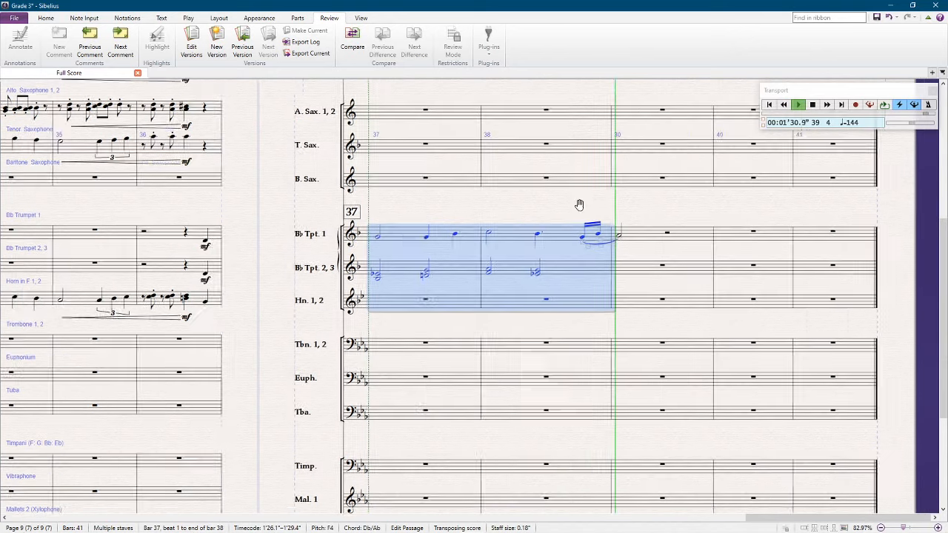
key(Escape)
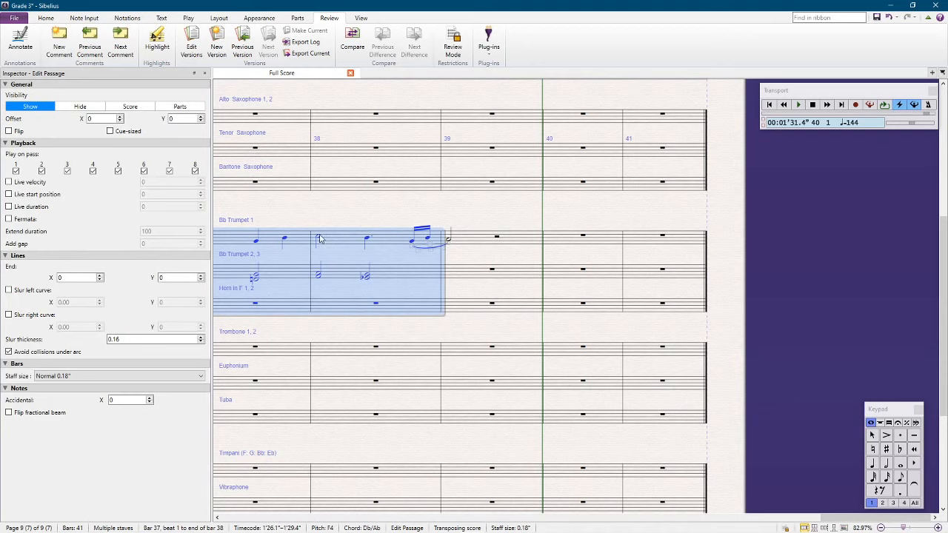
- In bar 38 of B♭ Trumpet 1, make beat 3 an undotted concert C5 quarter and add an A♭4 eighth on beat 4
click(326, 241)
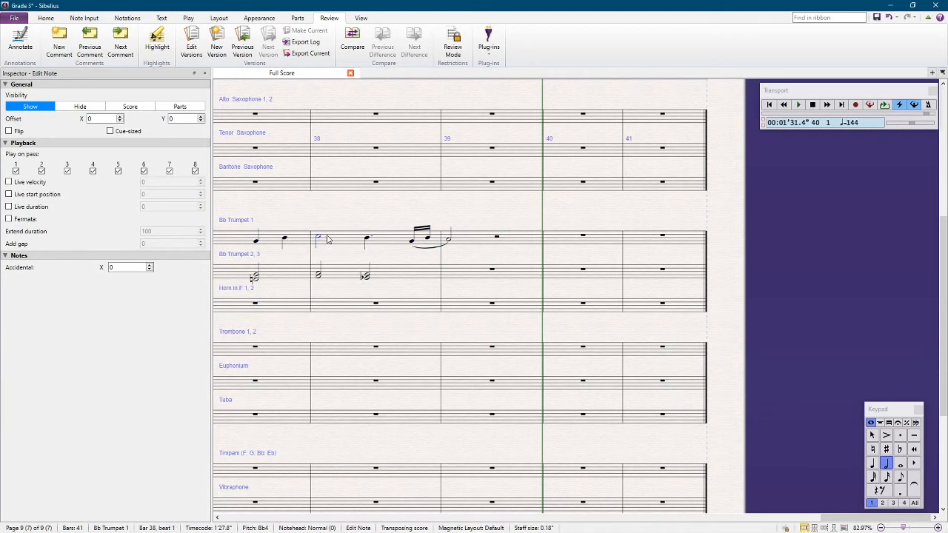
click(365, 241)
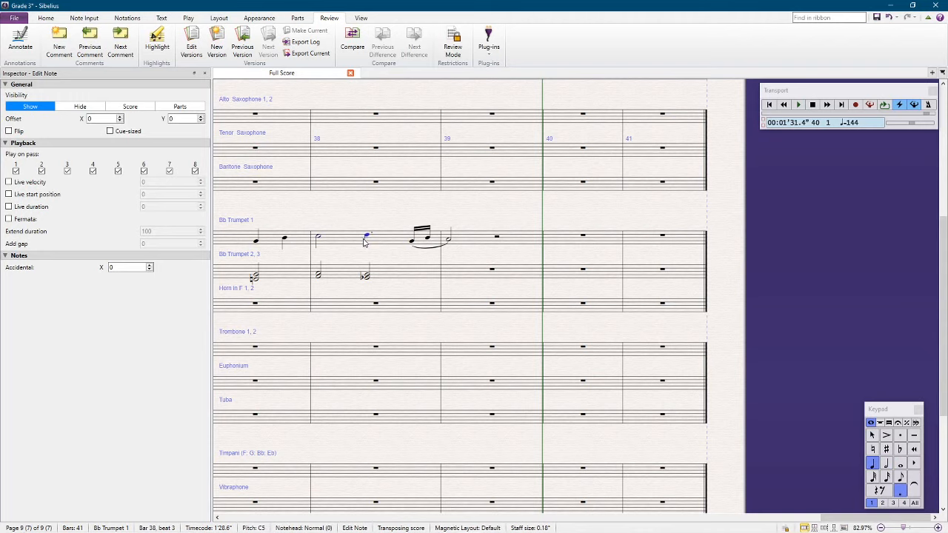
key(KP_Decimal)
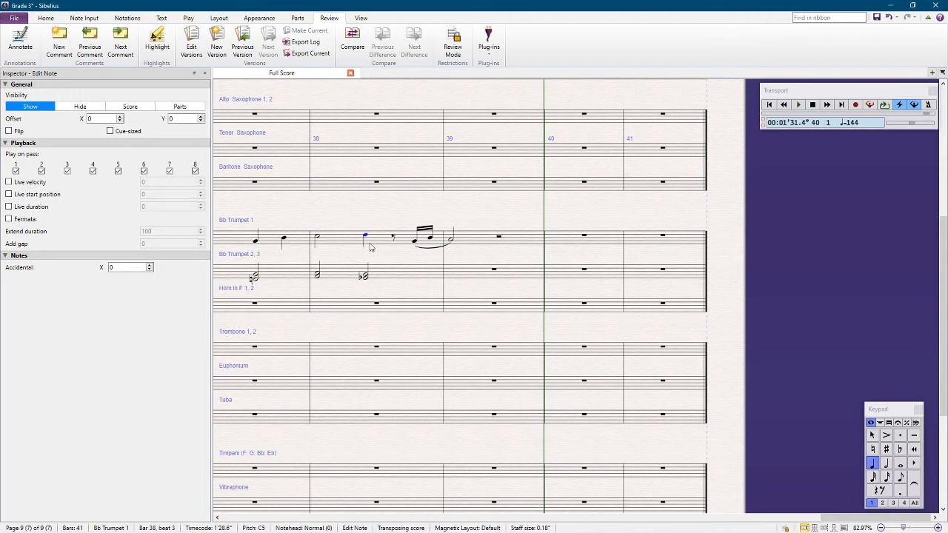
key(n)
key(g)
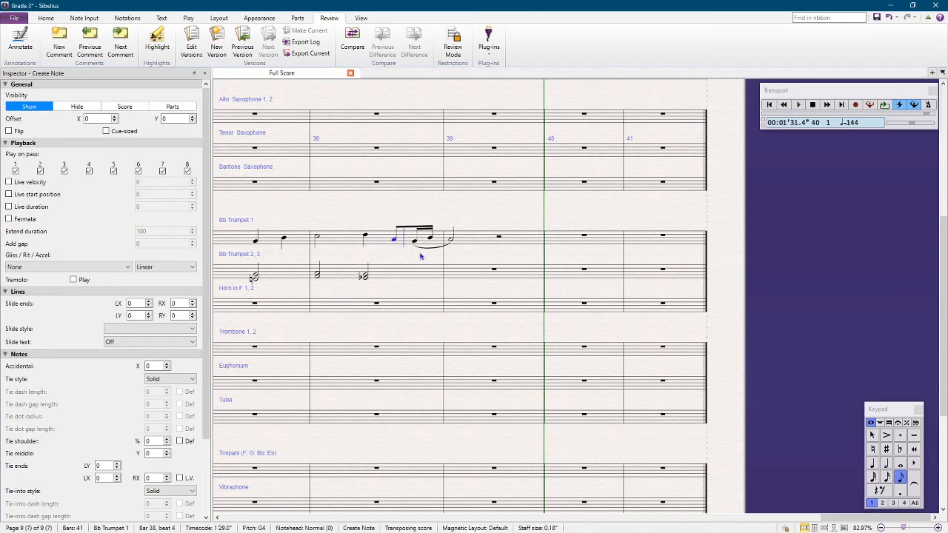
key(Up)
key(Escape)
key(Right)
key(Right)
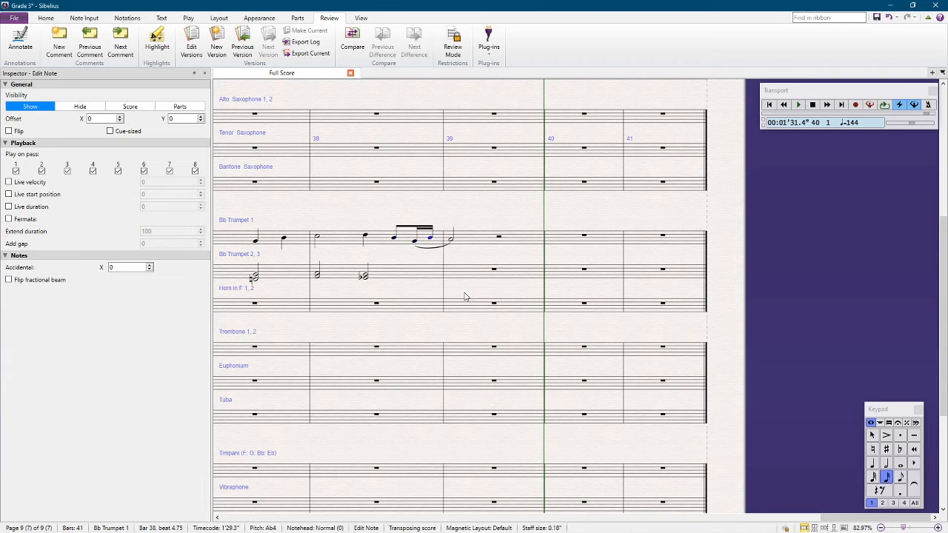
- Save the score and play the revised trumpet melody back from bar 37
key(ctrl+s)
key(ctrl+space)
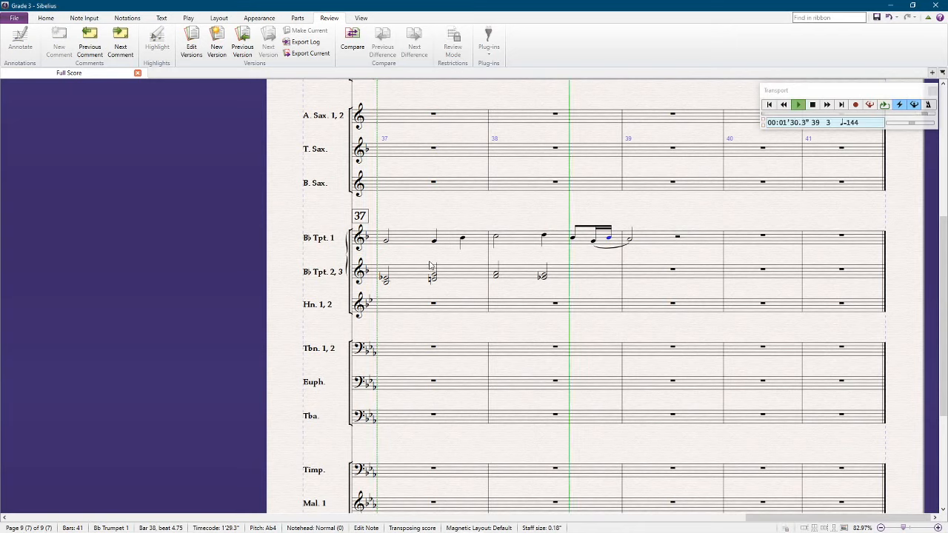
click(813, 105)
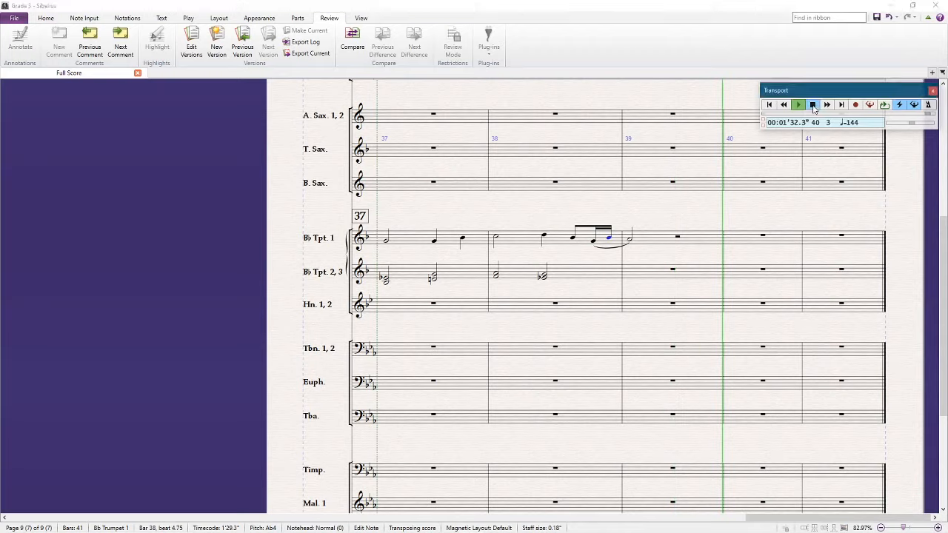
key(Escape)
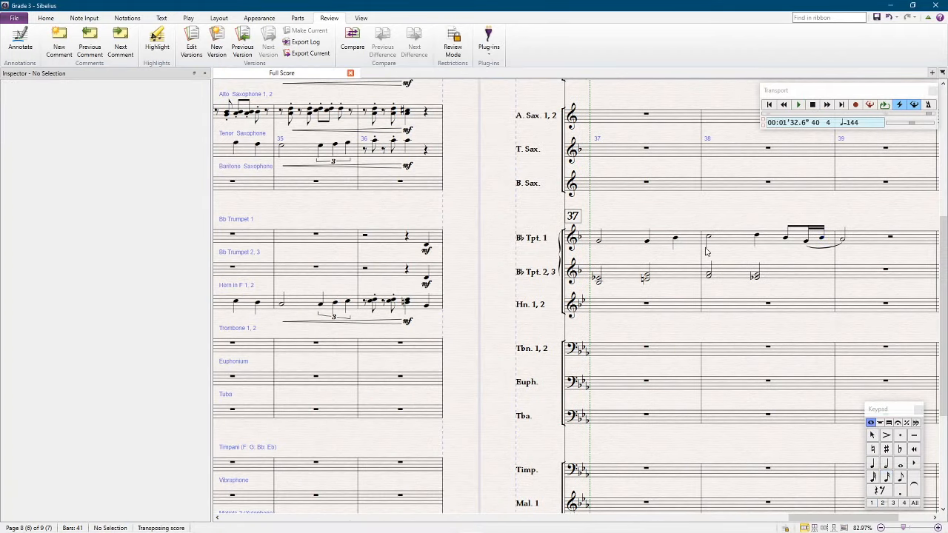
- Change the B♭ Trumpet 2, 3 chord on beat 3 of bar 38 to a quarter-note chord of concert E♭4 and A♭4
drag(730, 225, 534, 197)
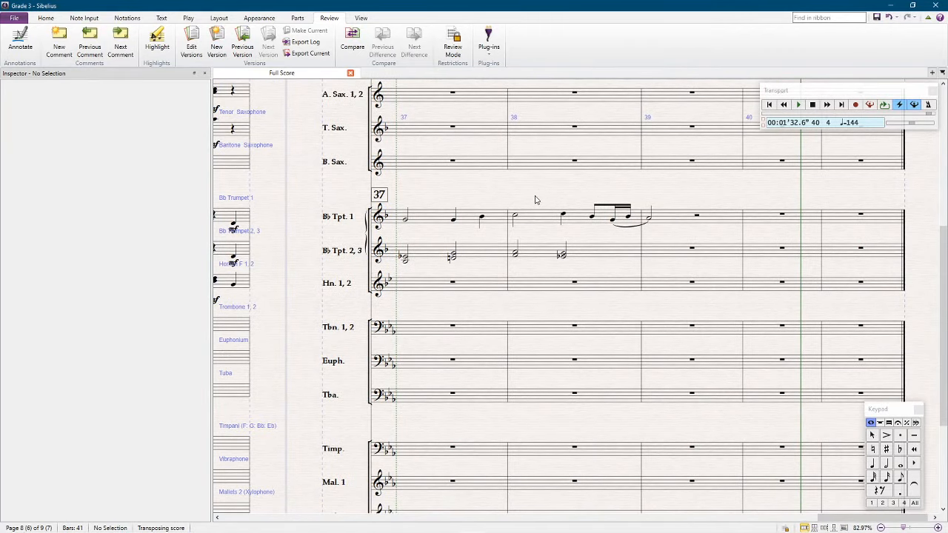
click(564, 256)
key(Down)
key(Down)
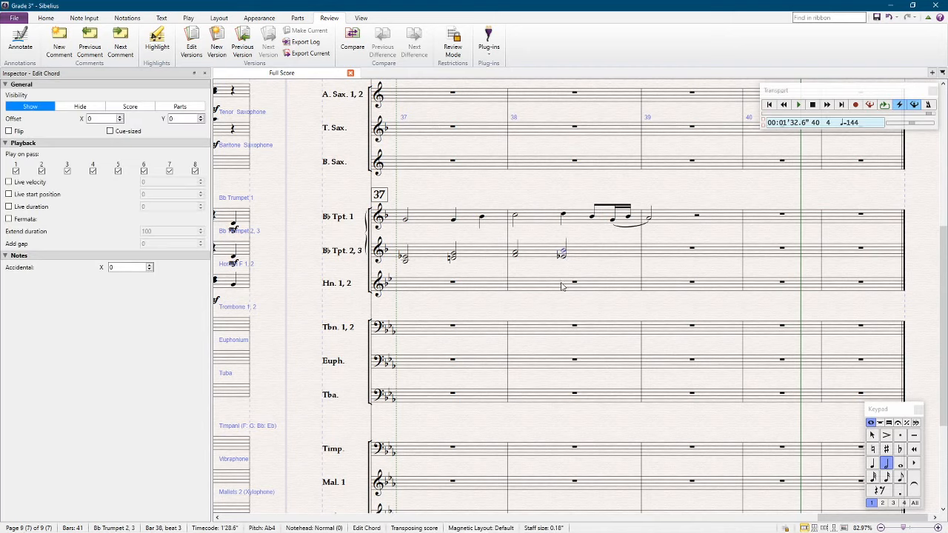
key(4)
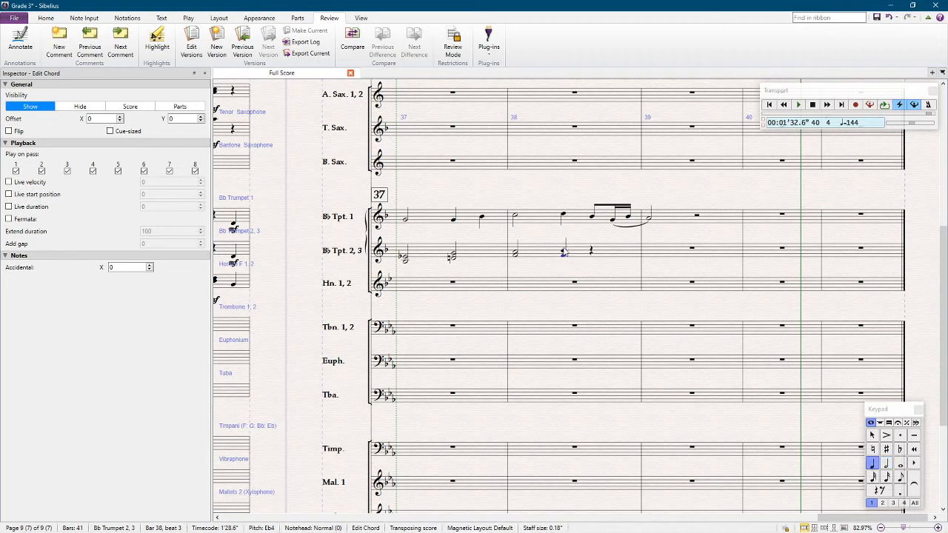
- Add a concert C4 and E♭4 quarter-note chord for B♭ Trumpet 2, 3 on beat 4 of bar 38 and play back from bar 37
shift+click(567, 256)
key(r)
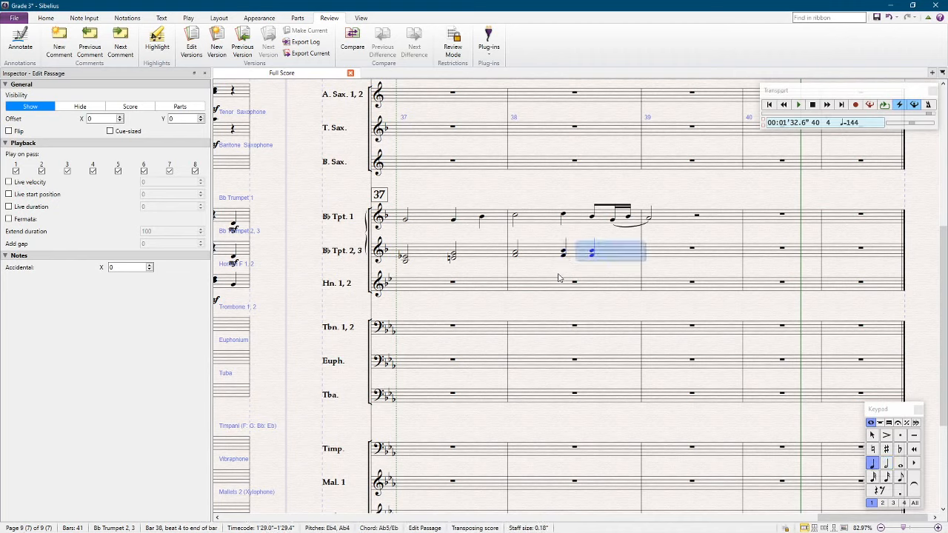
key(Down)
key(Down)
key(Down)
key(Escape)
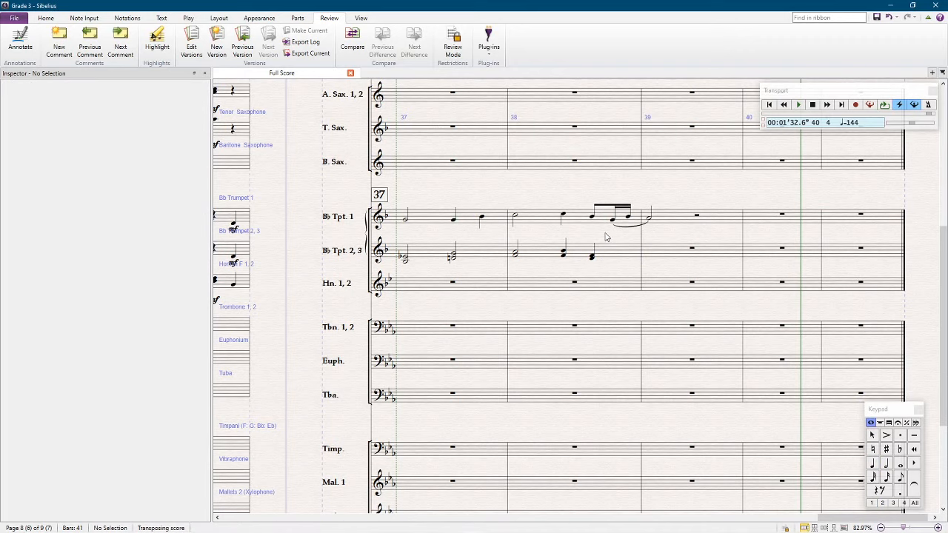
key(space)
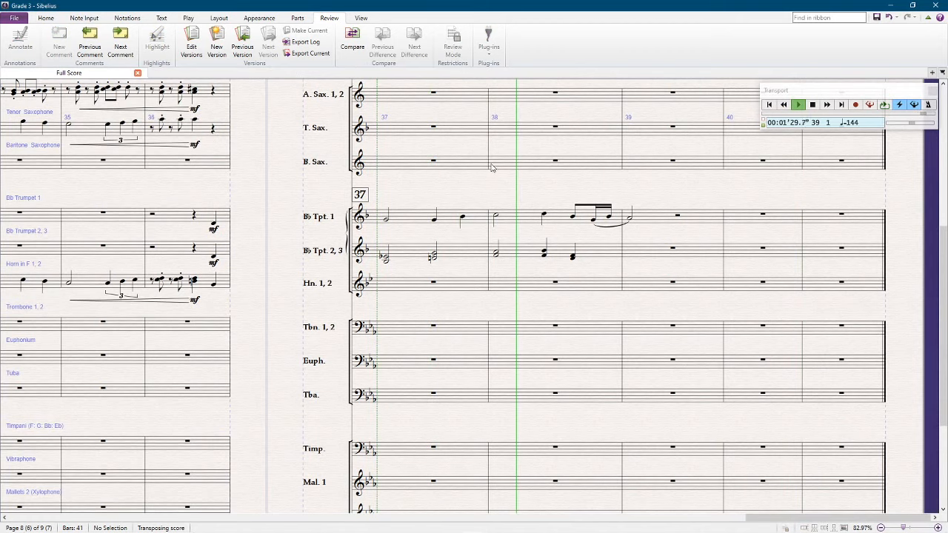
key(space)
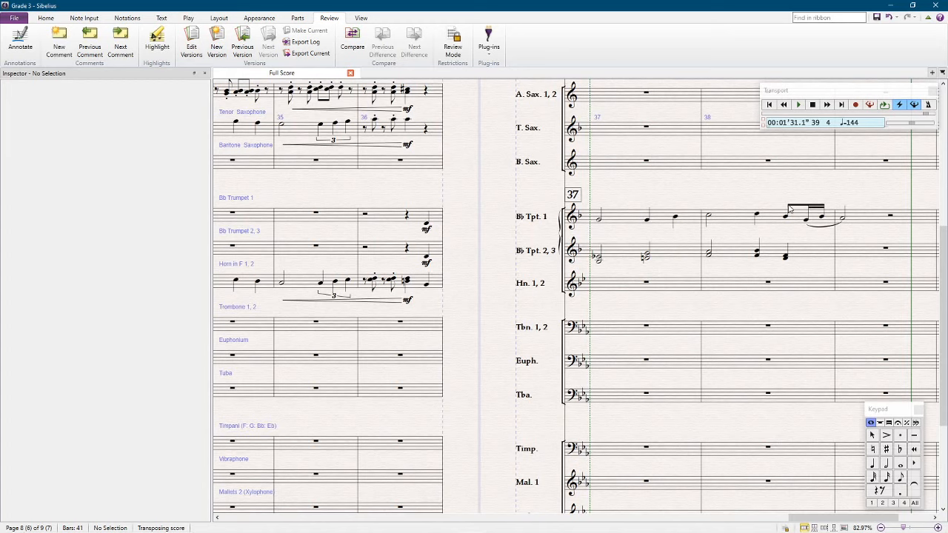
- In B♭ Trumpet 1, turn the bar 38 sixteenth pair into a single concert F4 eighth and delete the slur into bar 39
click(808, 222)
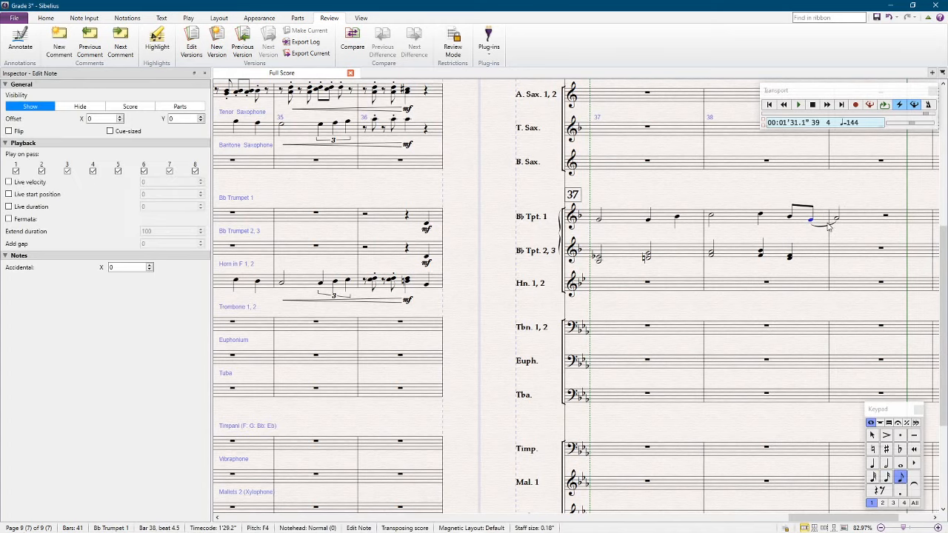
click(820, 225)
key(Delete)
- Raise the lower note of the B♭ Trumpet 2, 3 chord on beat 4 of bar 38 to written E♭, keeping written F above
scroll(650, 197, right, 5)
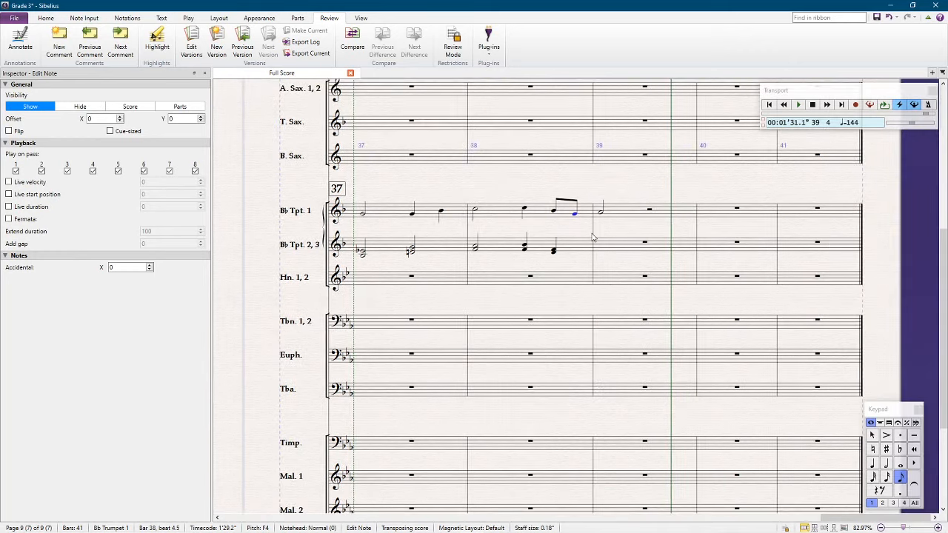
click(554, 252)
double_click(555, 254)
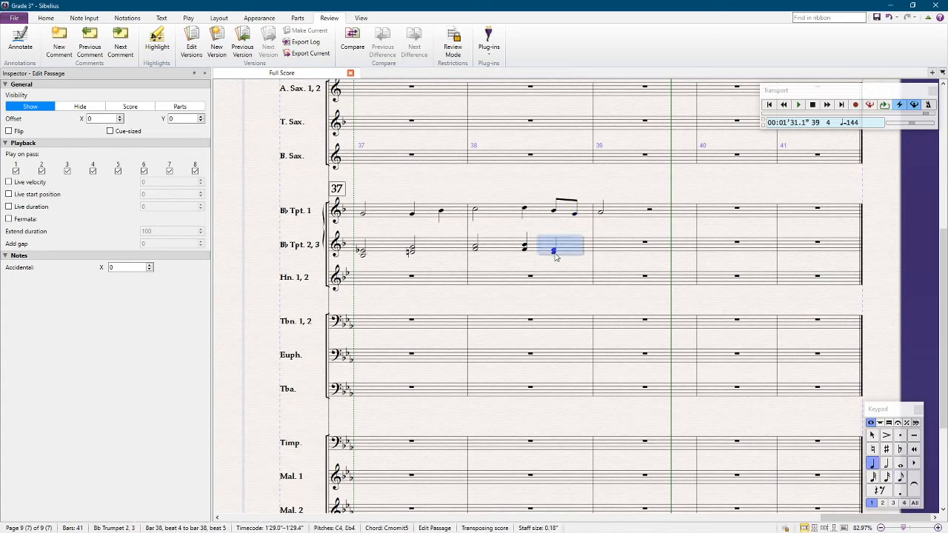
key(Up)
key(Escape)
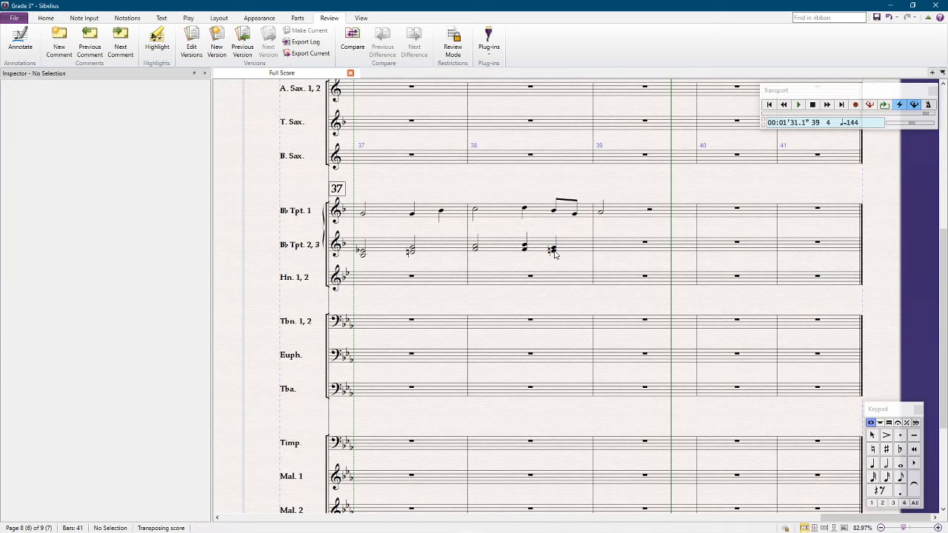
click(553, 252)
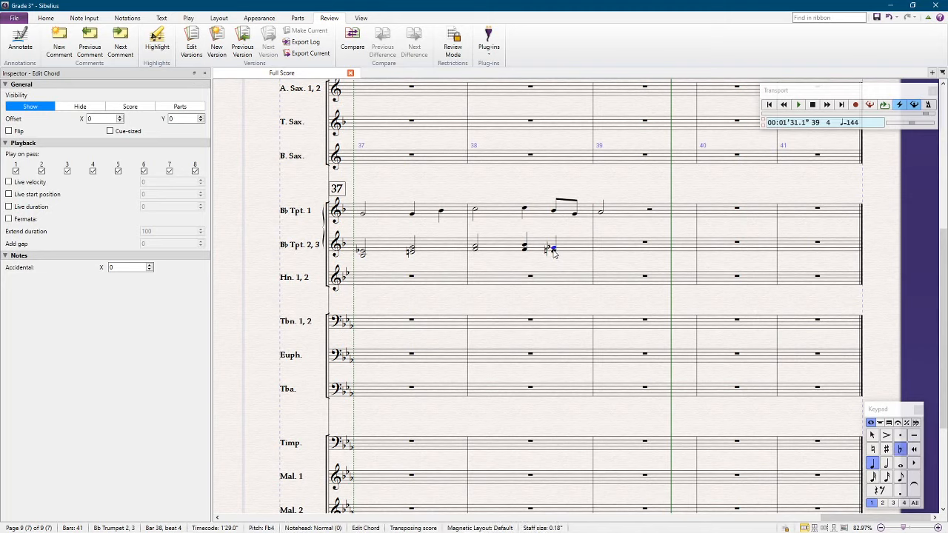
key(Down)
key(Escape)
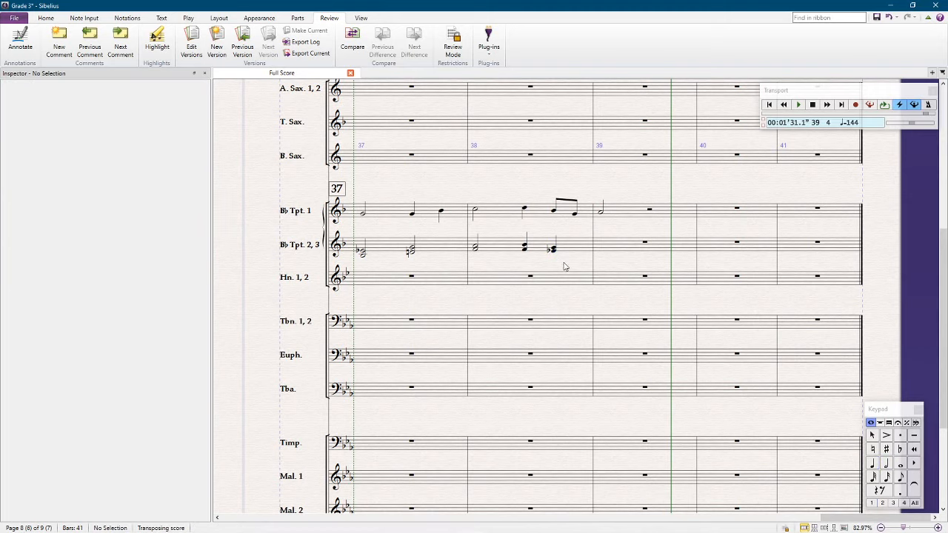
- Play the reharmonized trumpets back from bar 37 through bar 39
mouse_move(518, 514)
drag(488, 185, 464, 183)
key(p)
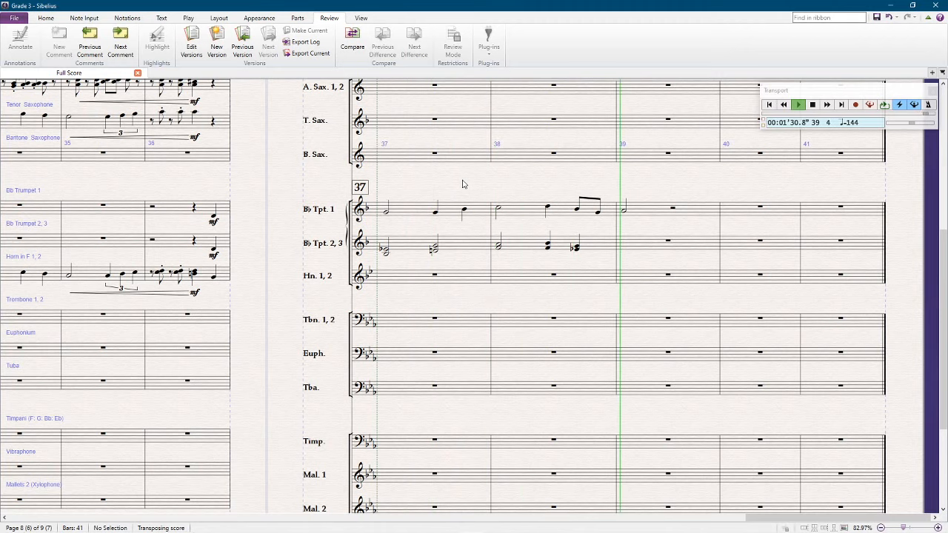
key(Escape)
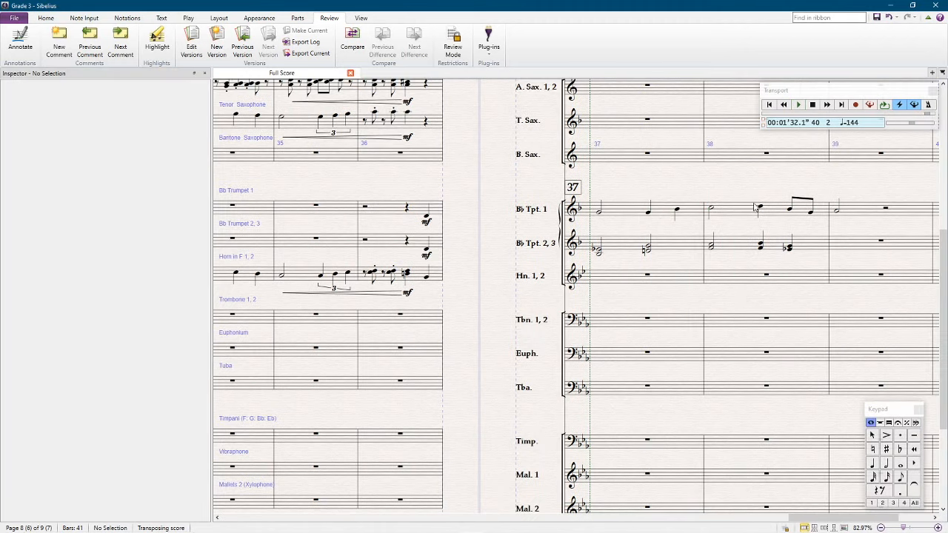
- In bar 39 of B♭ Trumpet 1, replace the half note with concert A♭4, G4 and F4 quarter notes on beats 1 to 3
drag(884, 191, 641, 175)
click(594, 195)
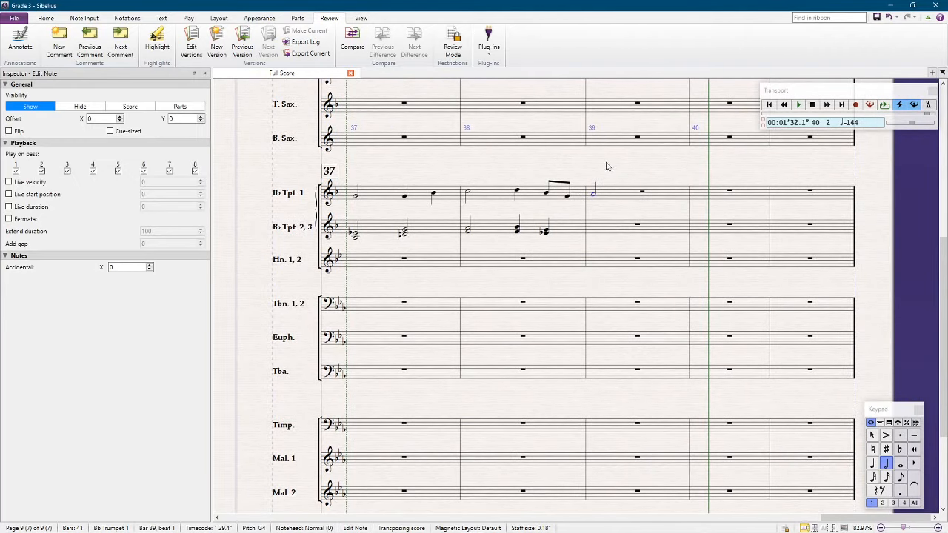
key(4)
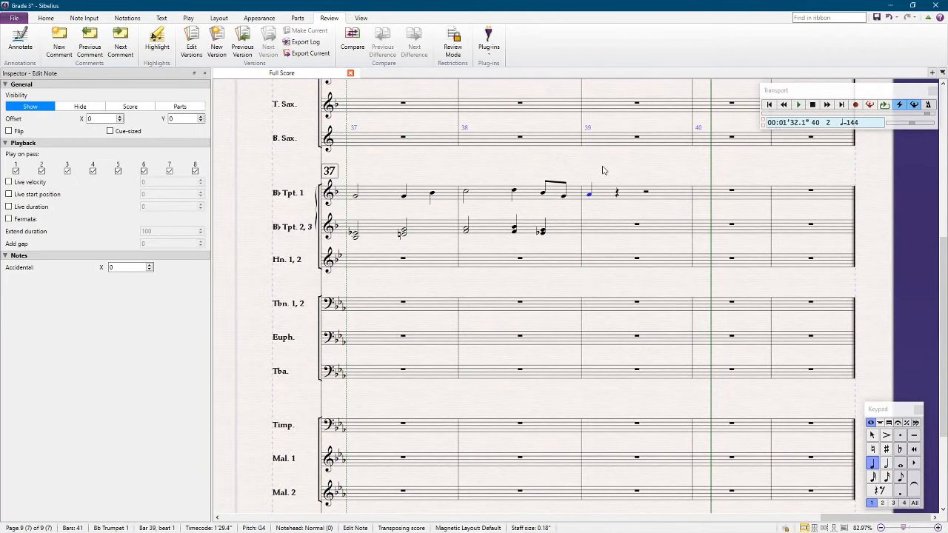
key(Up)
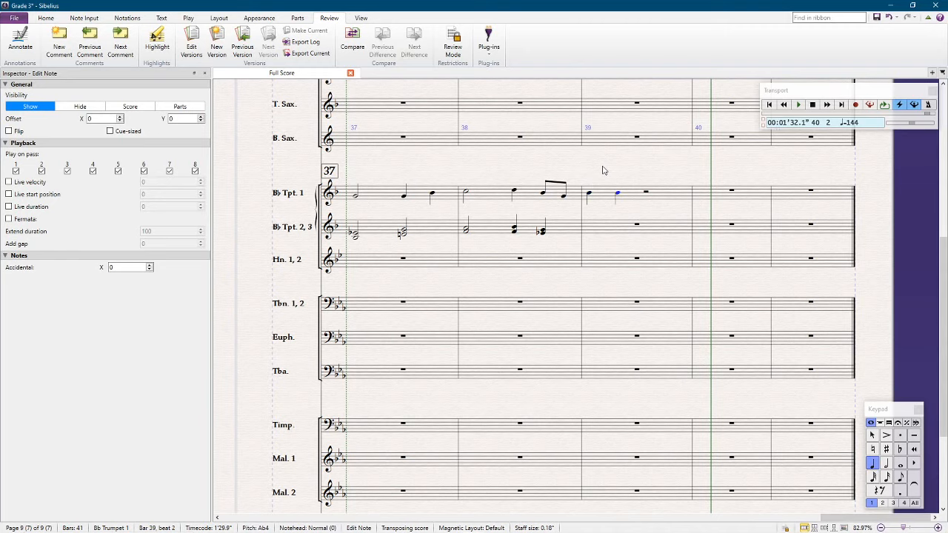
key(Down)
key(f)
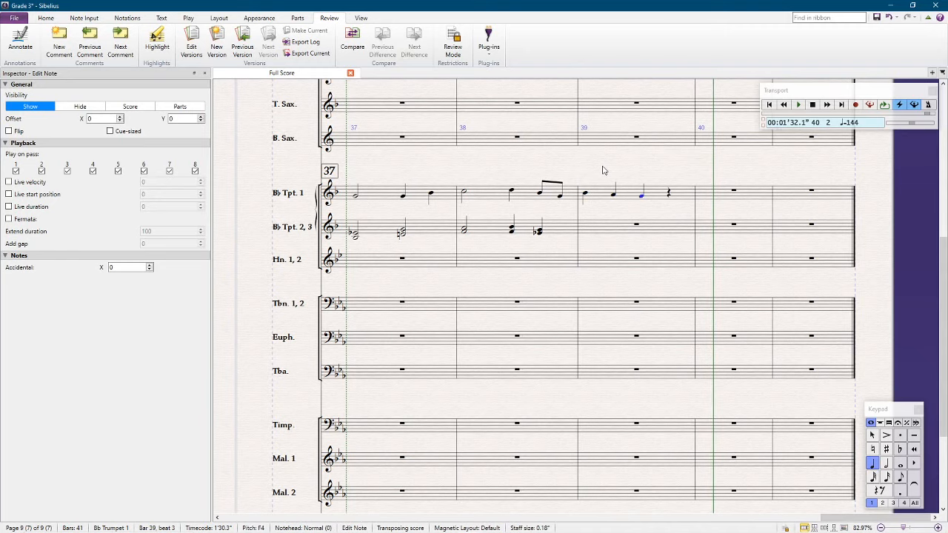
- In B♭ Trumpet 1, add concert D♭4 and F4 eighths on beat 4 of bar 39, leading to an E♭4 whole note in bar 40
key(Down)
key(d)
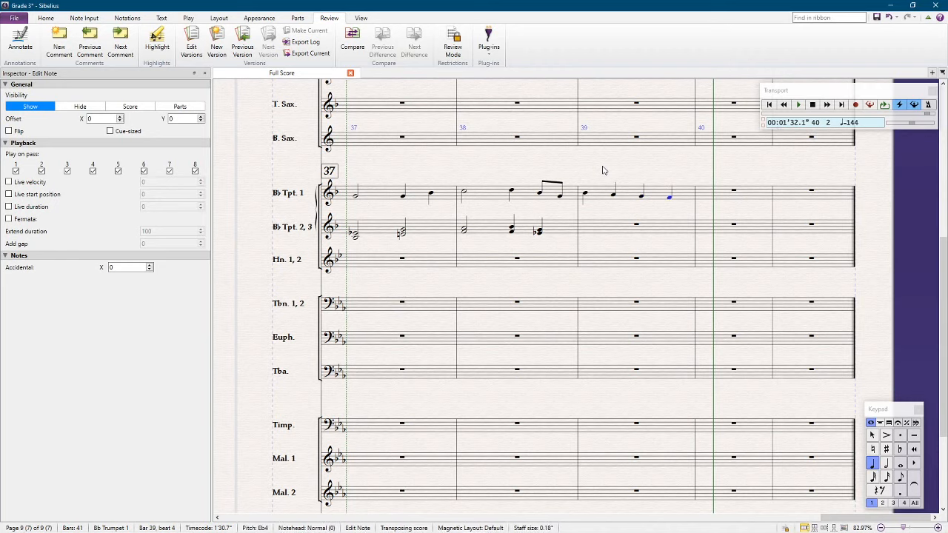
key(KP_3)
key(KP_9)
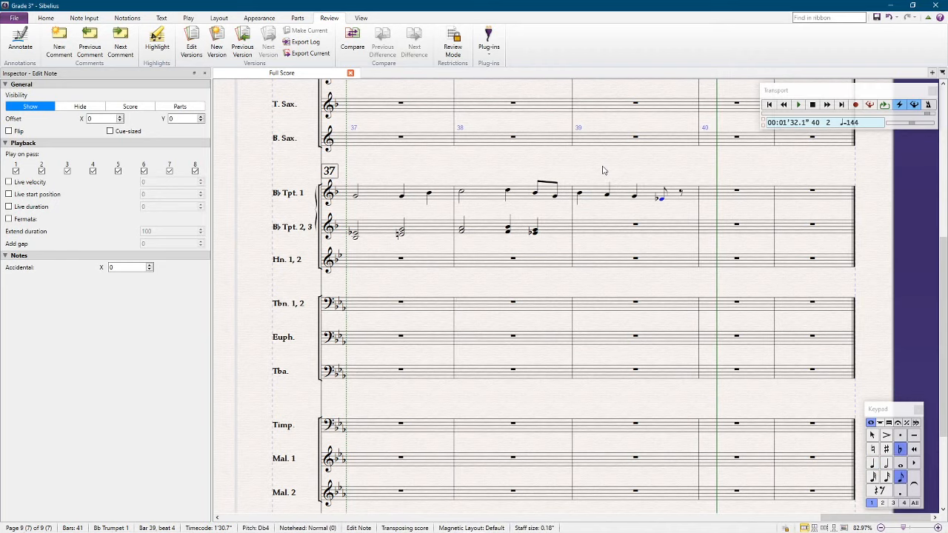
key(g)
key(KP_6)
key(g)
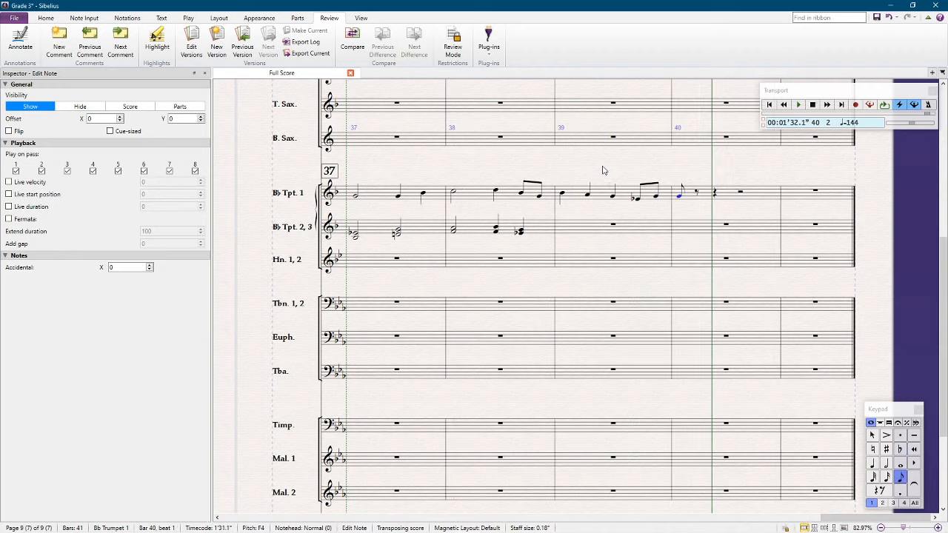
key(Down)
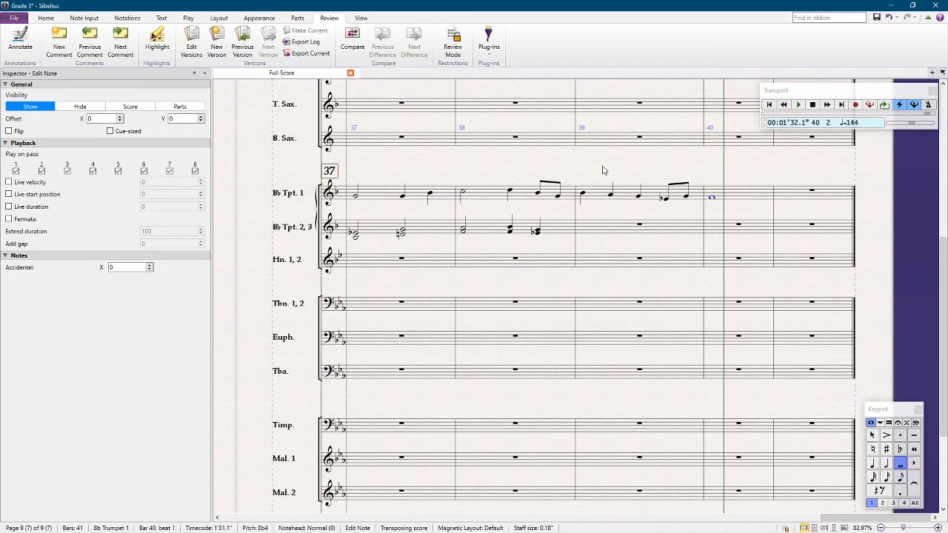
- Add a concert A♭3 and C4 whole-note chord to bar 40 of B♭ Trumpet 2, 3
click(724, 226)
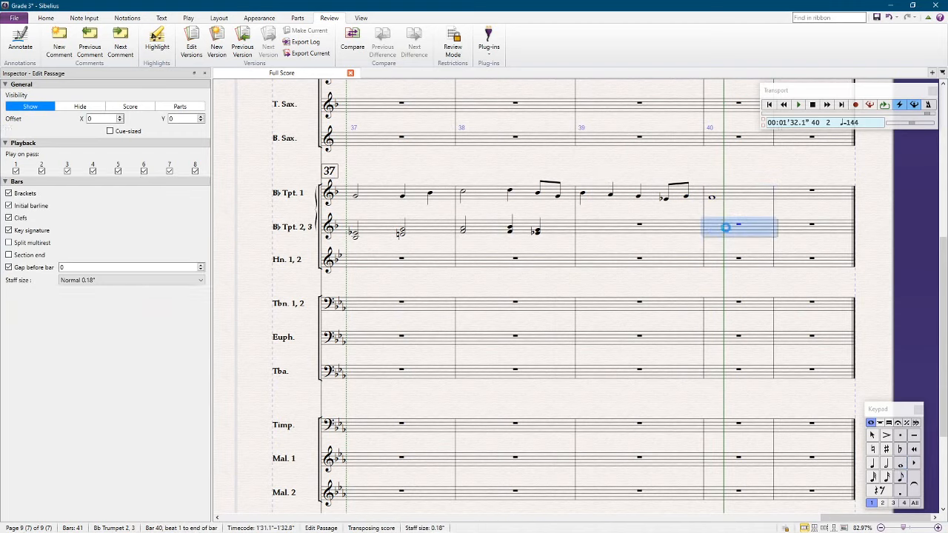
key(ctrl+v)
key(Down)
key(Down)
key(shift+3)
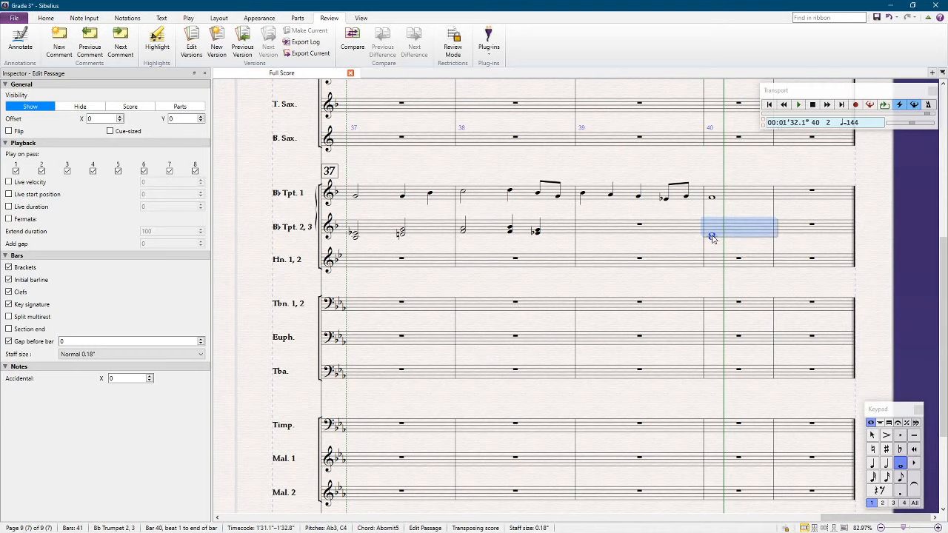
click(712, 239)
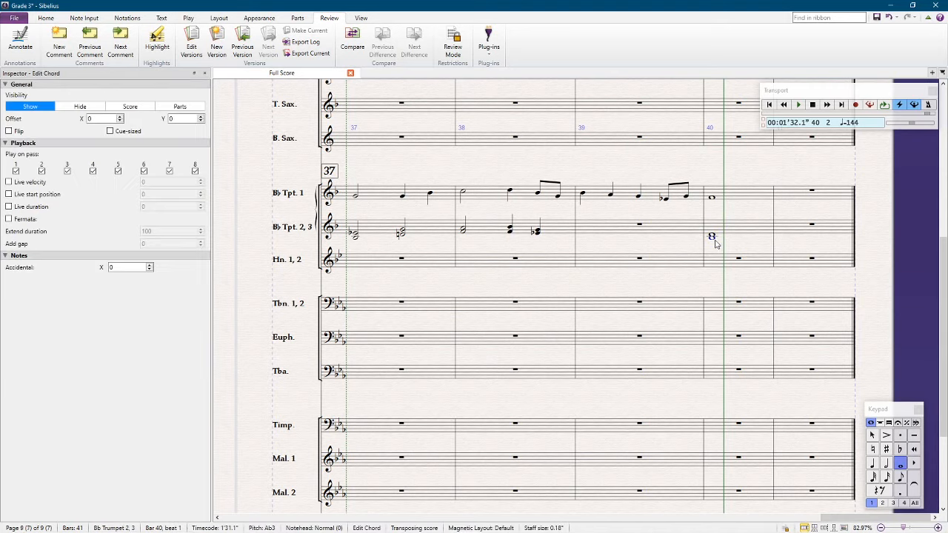
key(9)
key(9)
key(Escape)
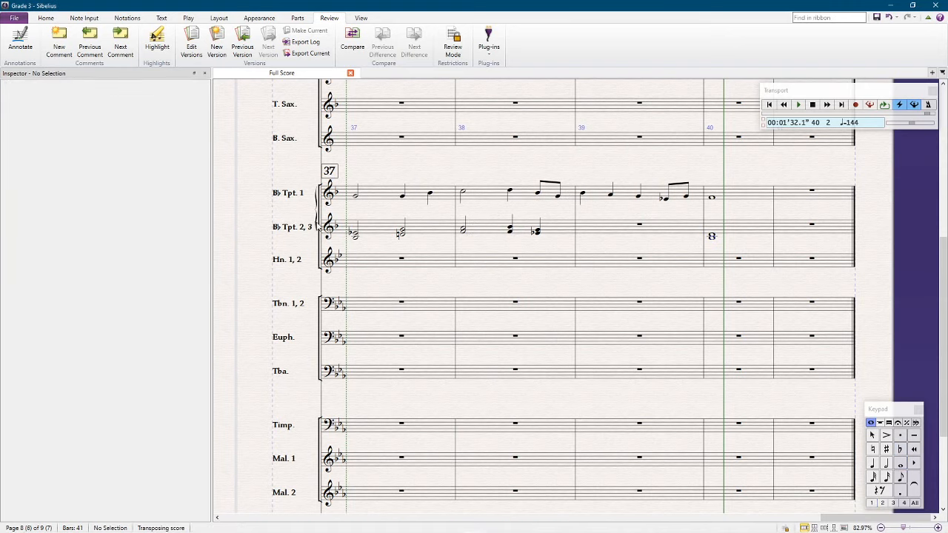
- Copy bar 39 of B♭ Trumpet 1 into B♭ Trumpet 2, 3 and lower its first note to concert F4
click(599, 200)
key(ctrl+c)
key(Escape)
click(602, 235)
key(ctrl+v)
click(584, 230)
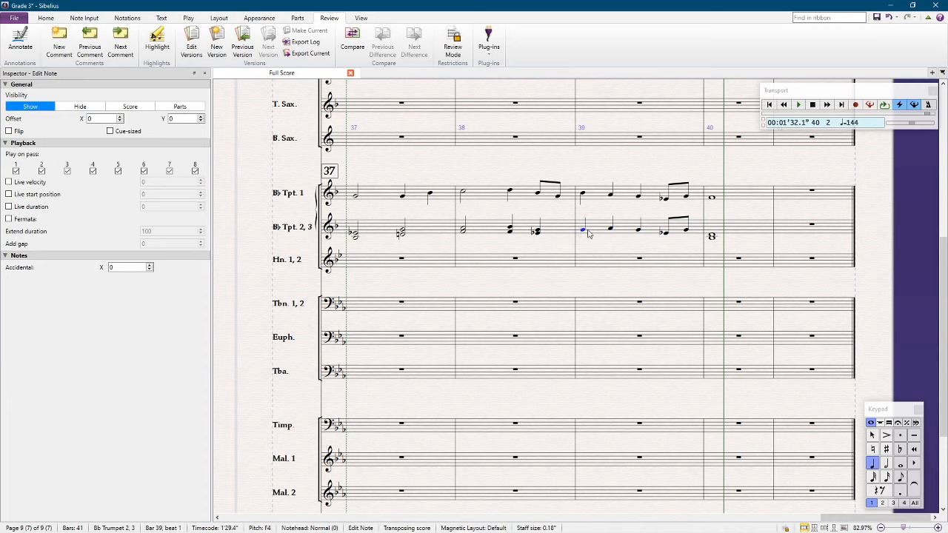
- In bar 39 of B♭ Trumpet 2, 3, lower beat 2 to concert E♭4 and make beats 3 and 4 D♭4 quarter notes
click(611, 231)
key(Down)
key(Down)
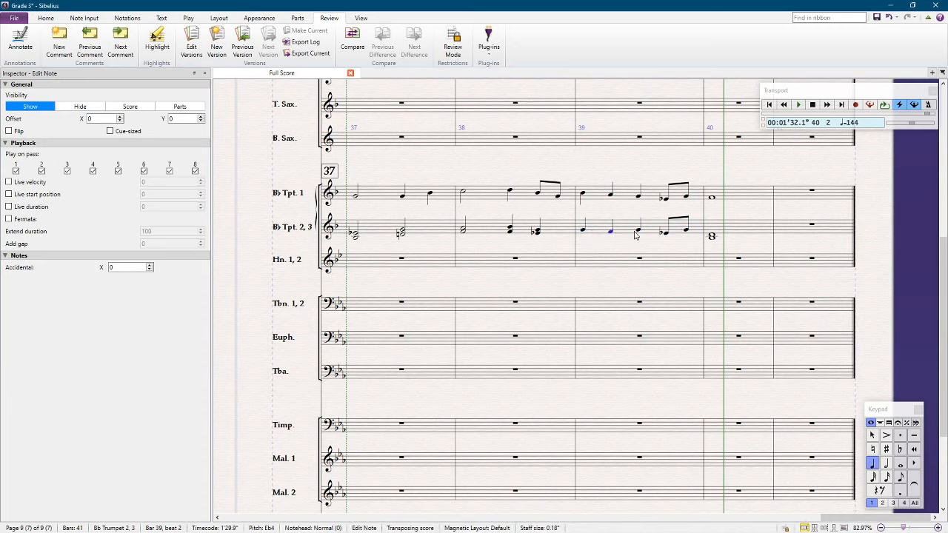
click(637, 231)
key(Down)
key(Down)
key(Down)
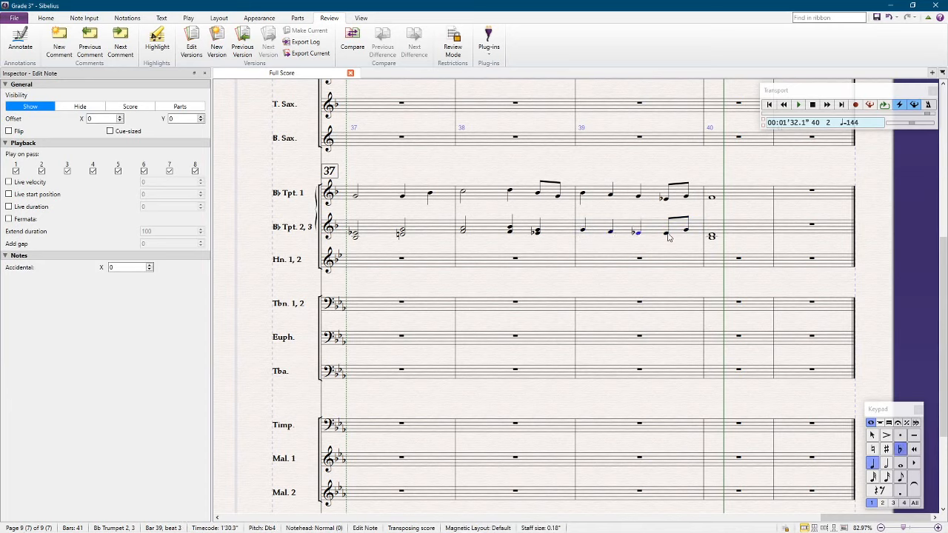
click(687, 234)
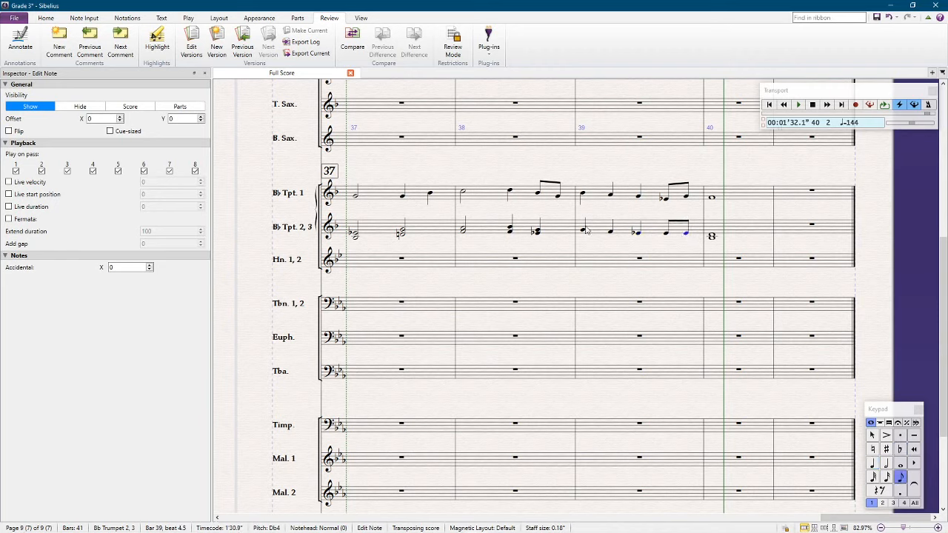
click(666, 237)
key(4)
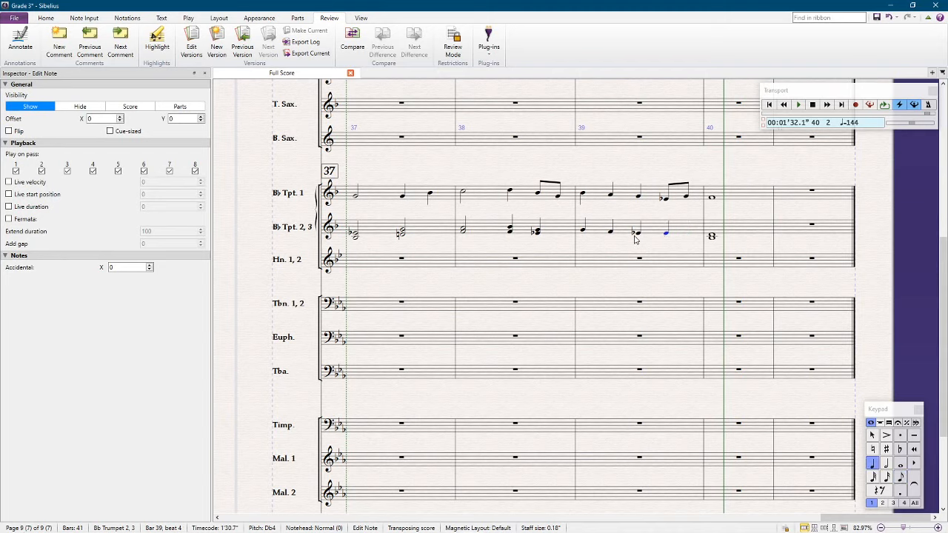
- In bar 39 of B♭ Trumpet 2, 3, add concert D♭4 under beat 1 and notes a fourth below beats 2 and 3
click(583, 233)
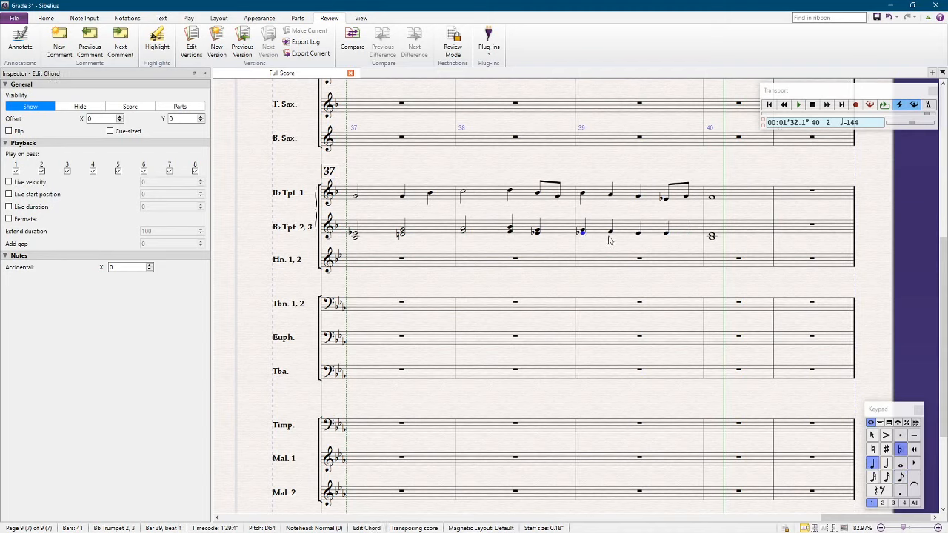
click(612, 234)
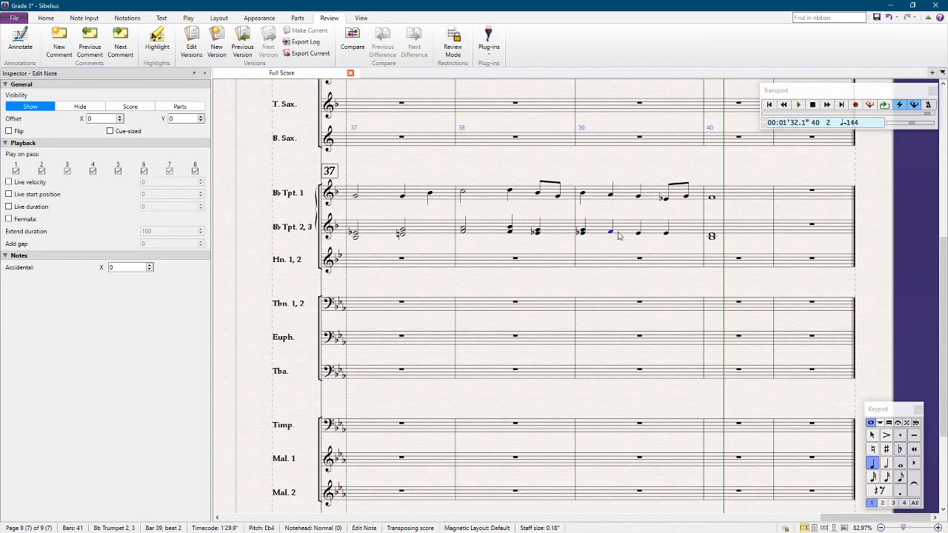
click(638, 236)
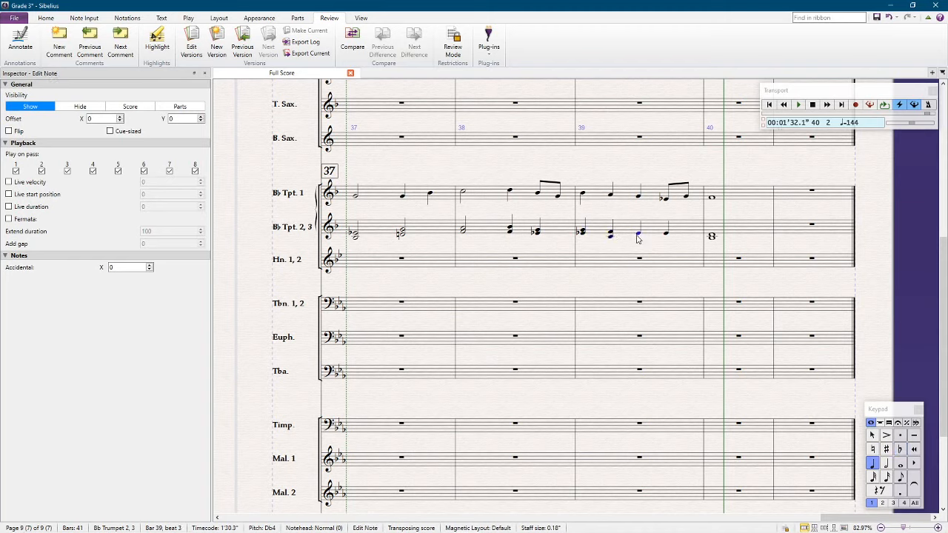
key(shift+4)
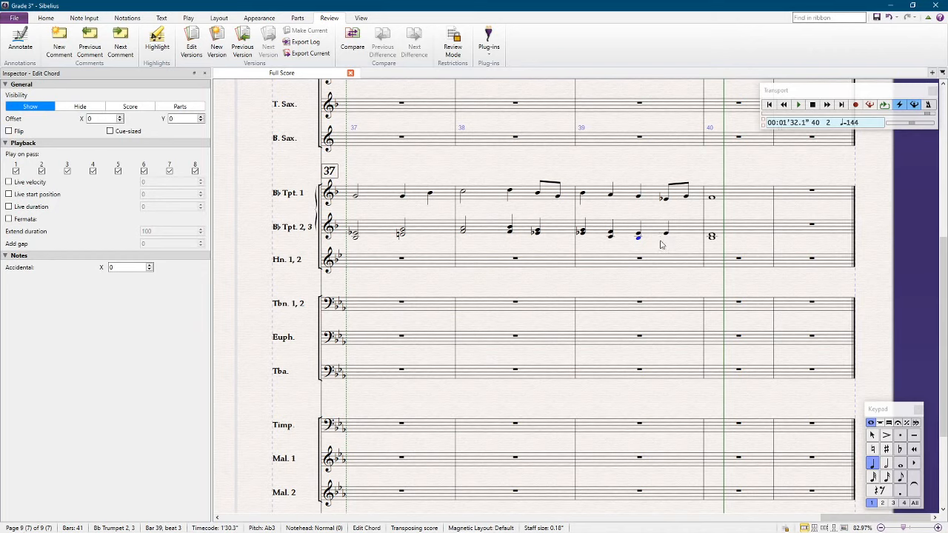
- Complete bar 39 of B♭ Trumpet 2, 3 with a flat sign on beat 3's upper note and a fourth below beat 4, and save
click(640, 233)
key(KP_9)
click(636, 239)
key(ctrl+s)
click(691, 209)
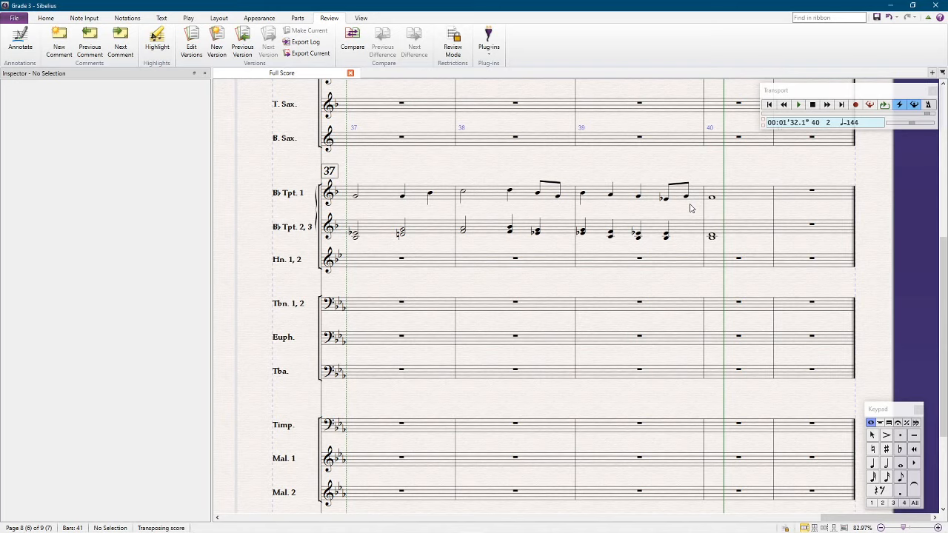
- Play the trumpets from bar 37 through bar 40 and audition the B♭ Trumpet 1 notes one by one from bar 39 into bar 40
click(372, 197)
click(383, 175)
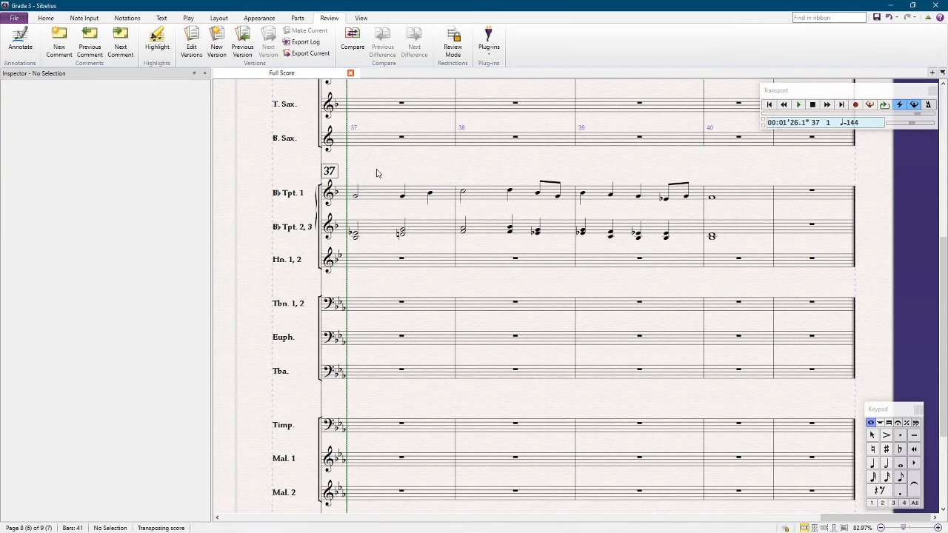
key(space)
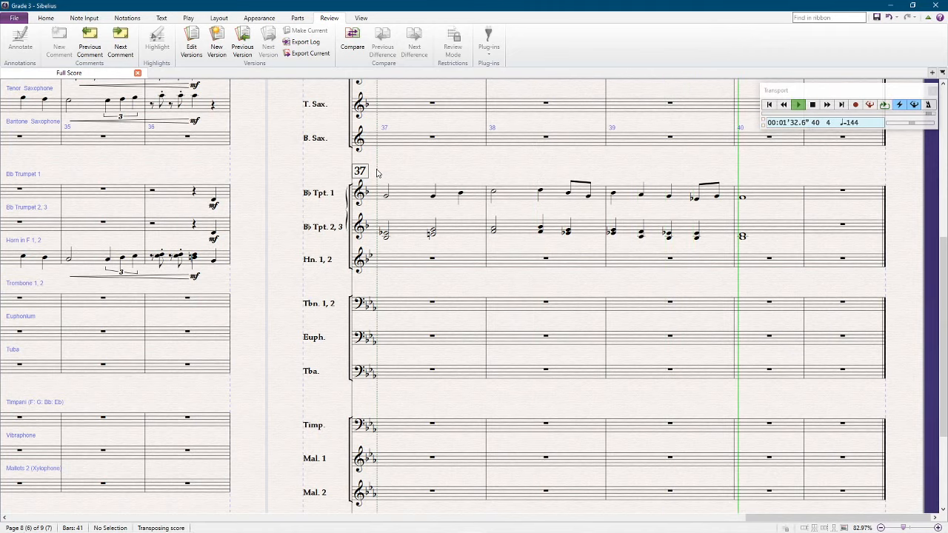
key(space)
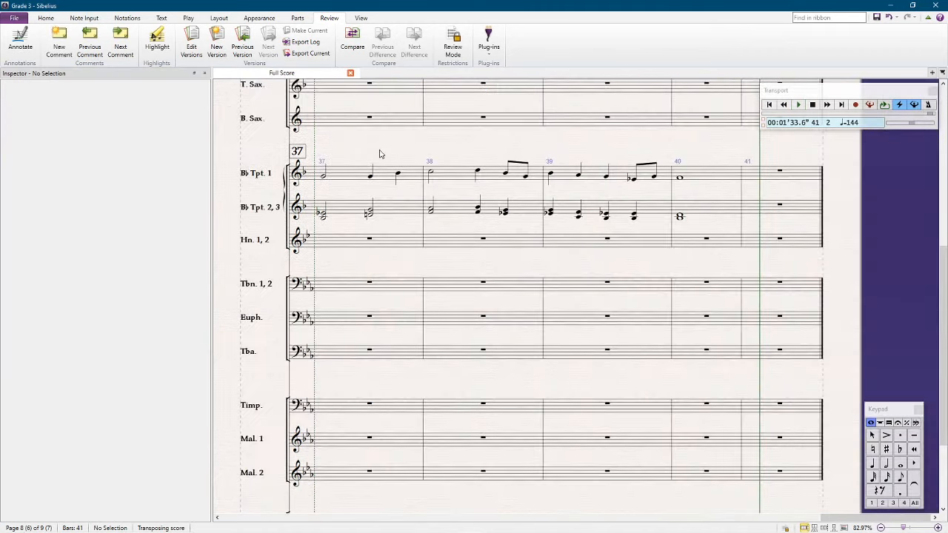
click(550, 174)
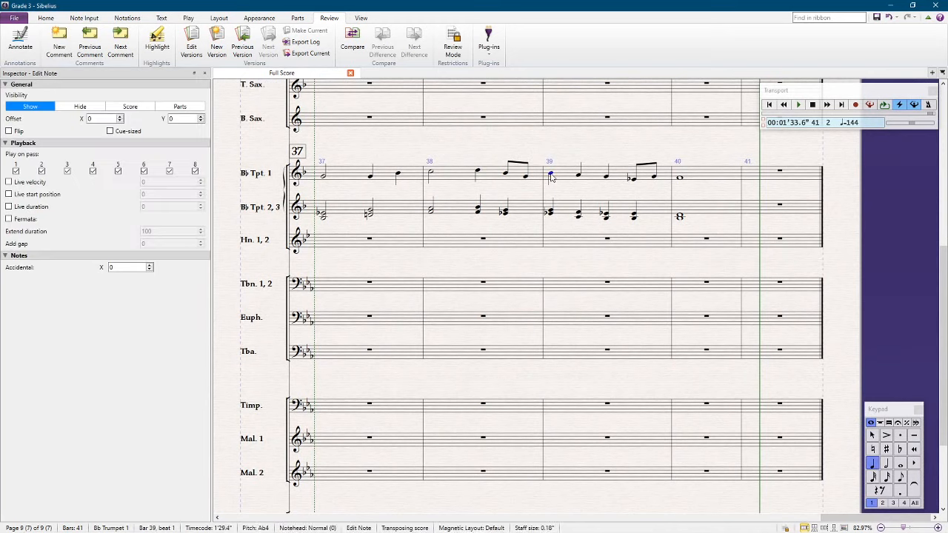
key(Right)
key(Right)
key(Right)
key(Right)
key(Right)
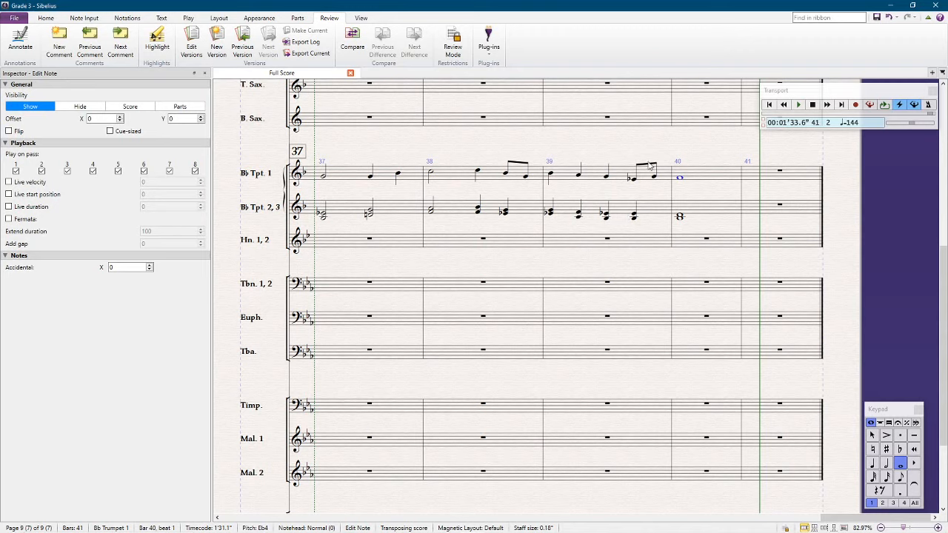
- In B♭ Trumpet 1, turn the eighth pair on beat 4 of bar 38 into a single concert A♭4 quarter note
click(505, 177)
key(4)
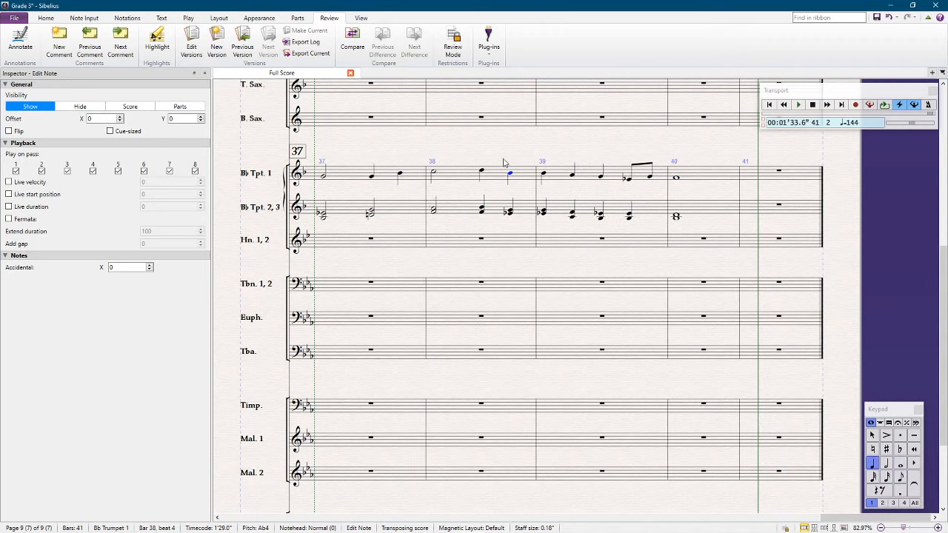
key(Escape)
- Play the revised trumpet passage back from bar 37 to the start of bar 41
key(ctrl+minus)
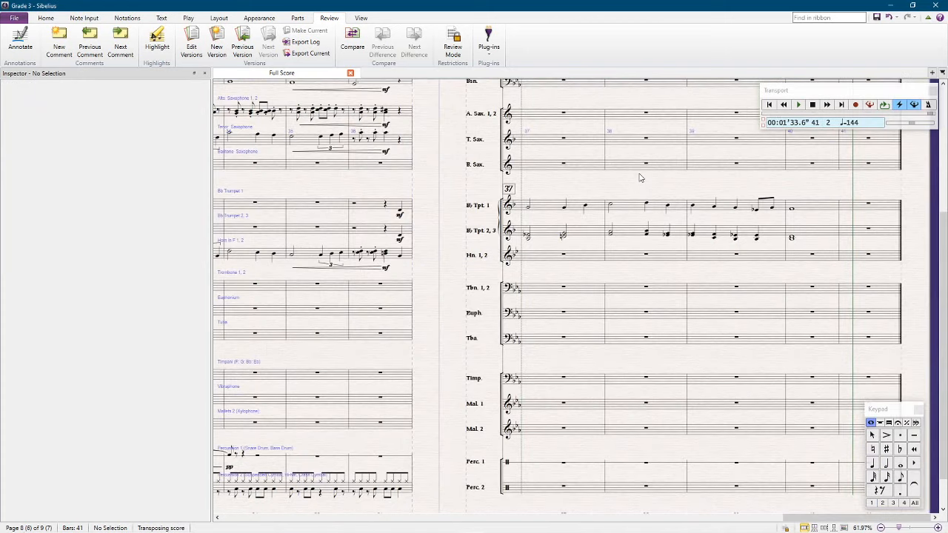
key(space)
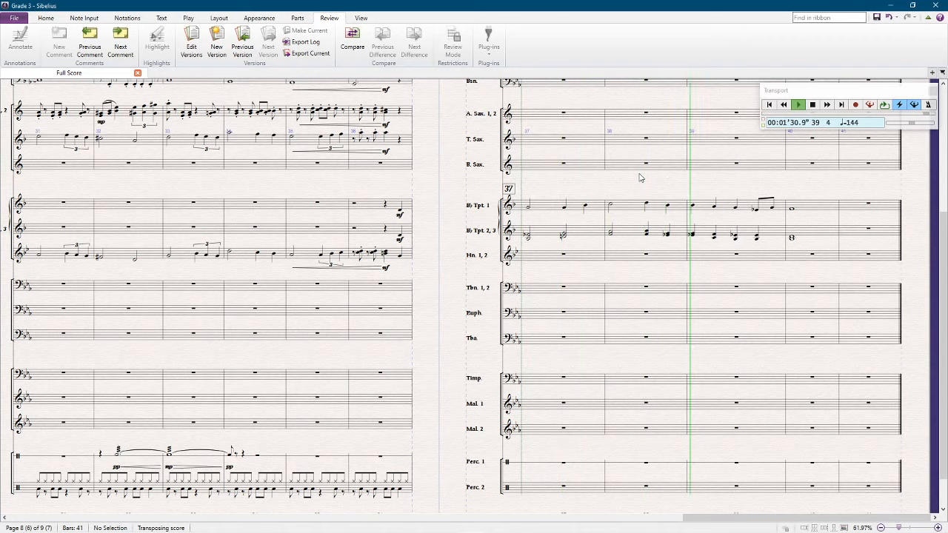
drag(730, 191, 563, 205)
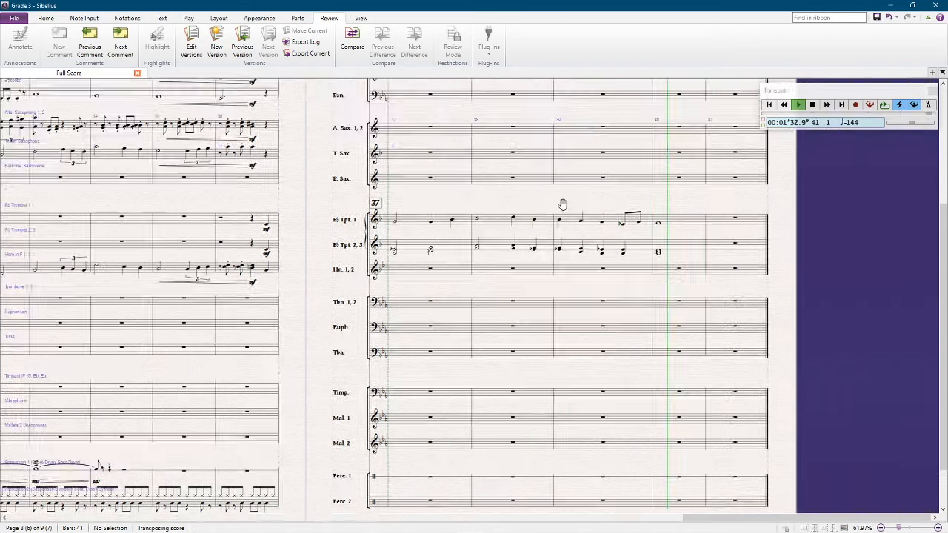
key(space)
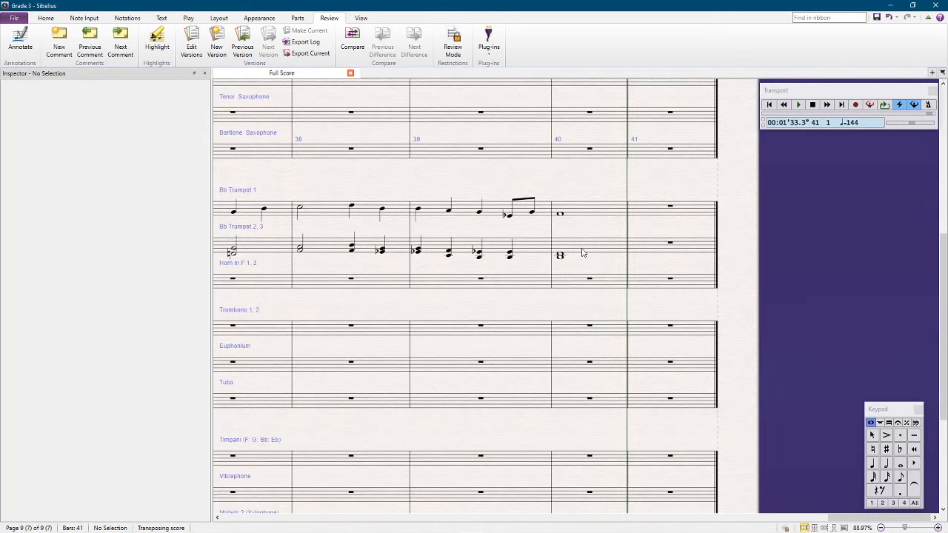
- Lower the bottom note of the B♭ Trumpet 2, 3 whole-note chord in bar 40 to concert G3, keeping C4 above
scroll(582, 253, up, 1)
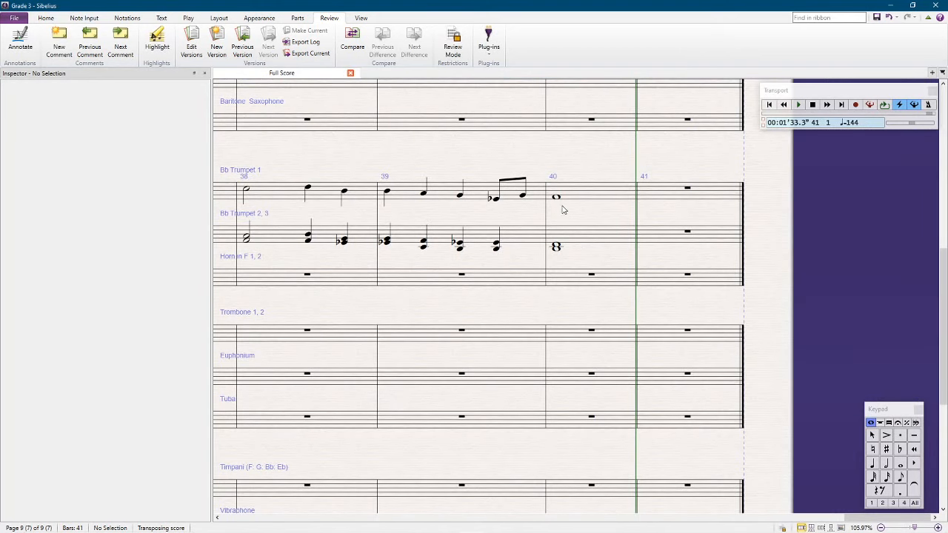
click(556, 248)
key(Up)
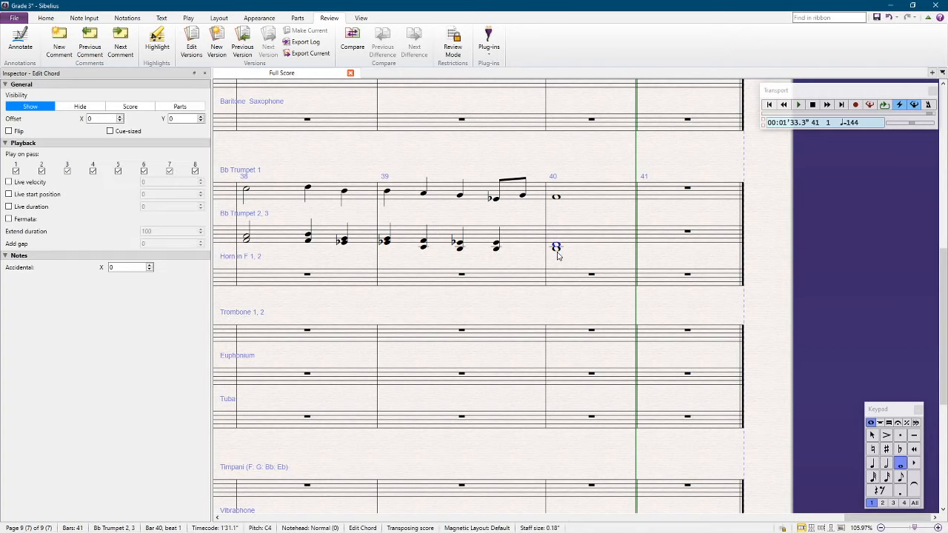
click(559, 252)
click(561, 249)
key(Down)
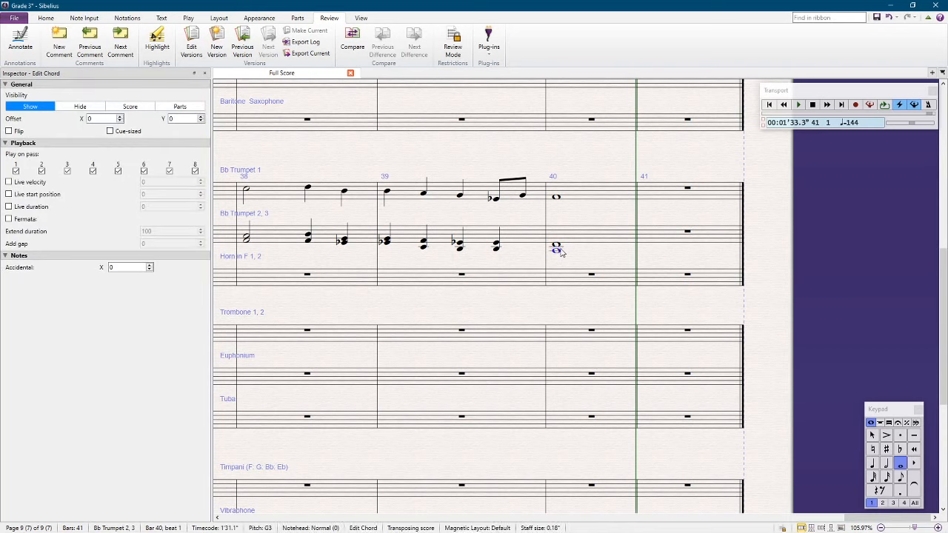
- Raise the bottom notes of the B♭ Trumpet 2, 3 chords on beats 3 and 4 of bar 39 to concert B♭3
click(496, 252)
key(Up)
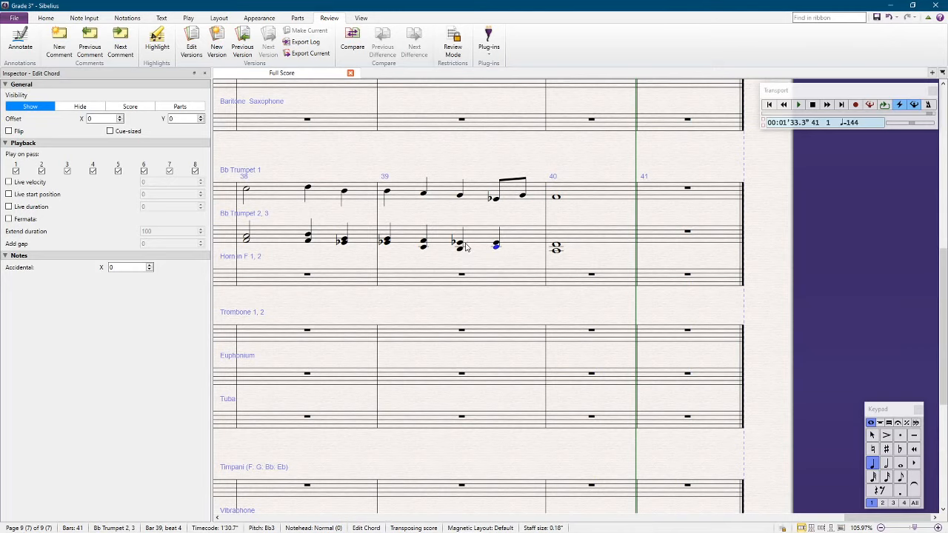
click(461, 250)
key(Up)
key(Escape)
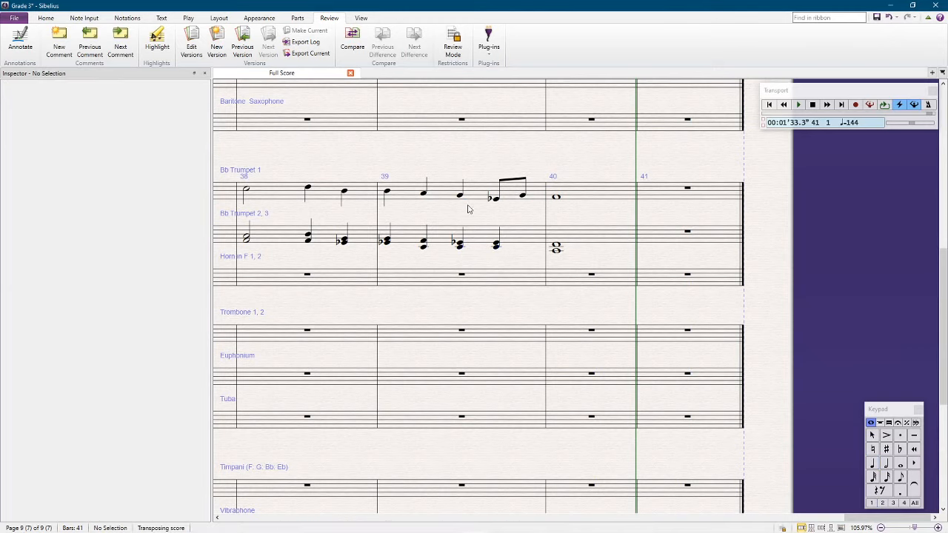
- Save the score and play the trumpet passage from bar 37 to the start of bar 41
key(ctrl+s)
key(space)
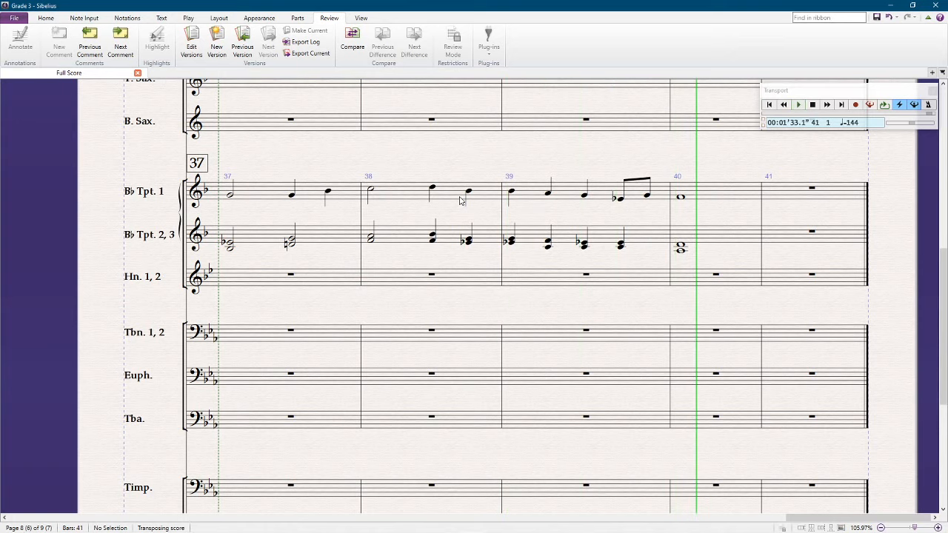
key(space)
drag(745, 164, 559, 155)
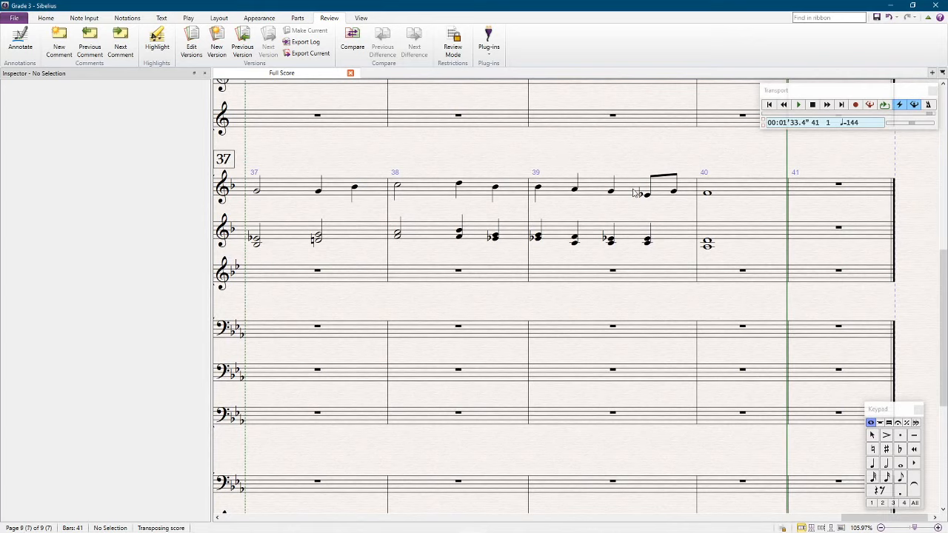
- Audition the B♭ Trumpet 1 notes on beats 3 and 4 of bar 37 and lower the beat 3 note to concert C4
click(319, 192)
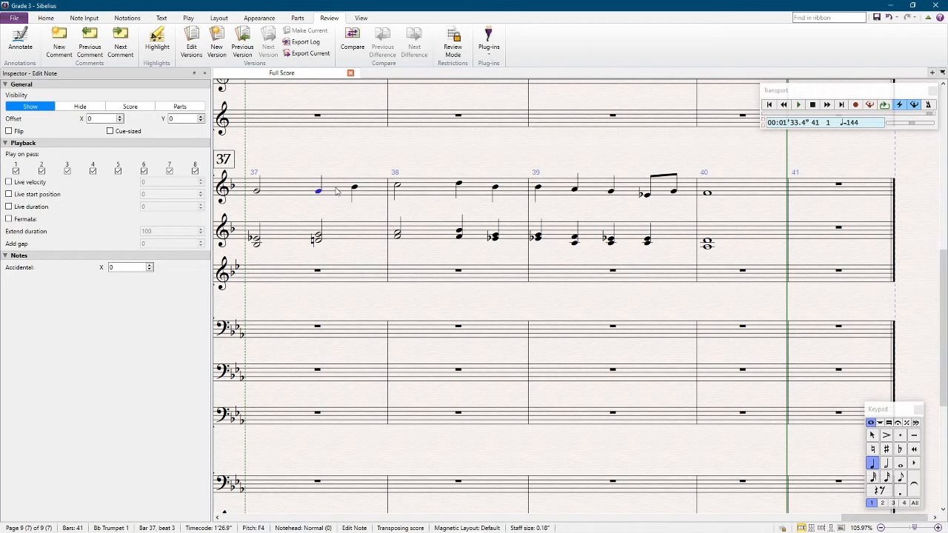
click(357, 189)
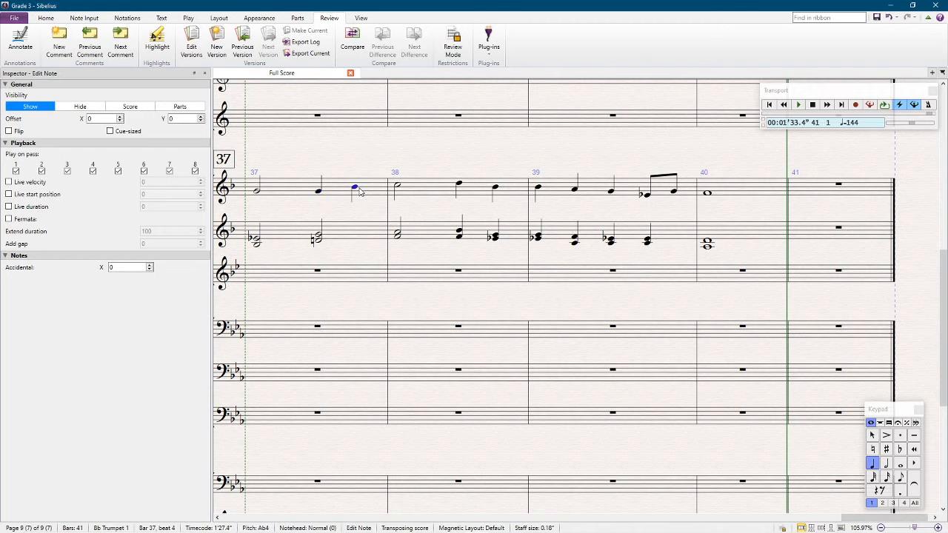
click(319, 194)
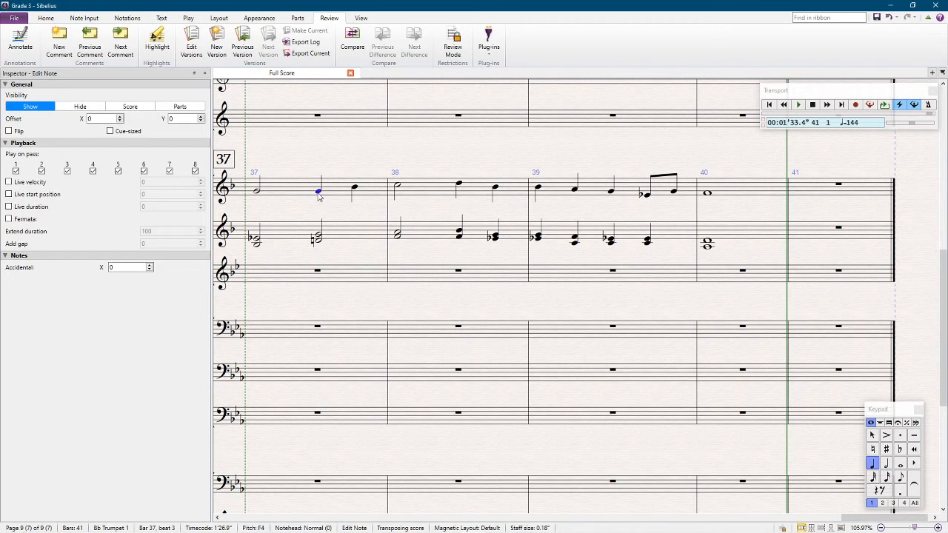
key(Down)
key(Down)
key(Down)
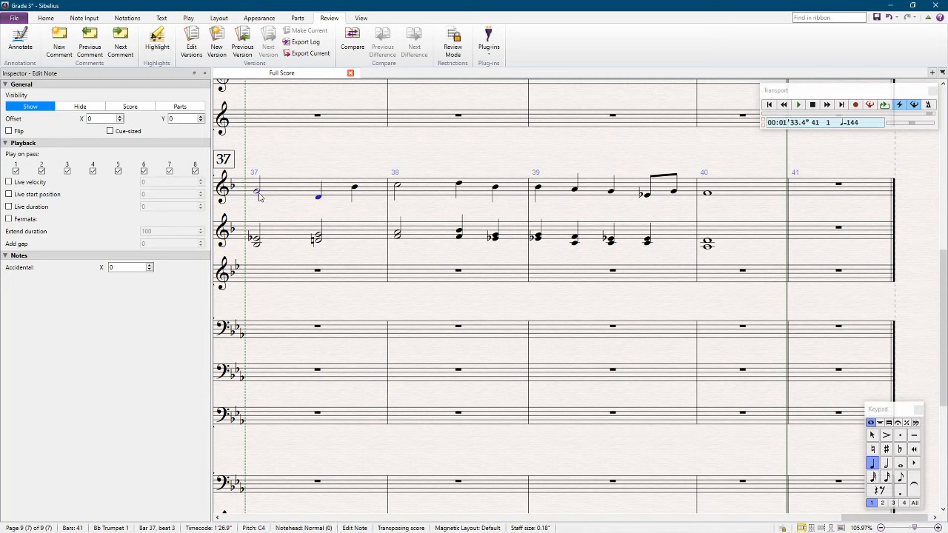
- Lengthen the B♭ Trumpet 1 note on beat 3 of bar 38 to a half note
key(Right)
key(Right)
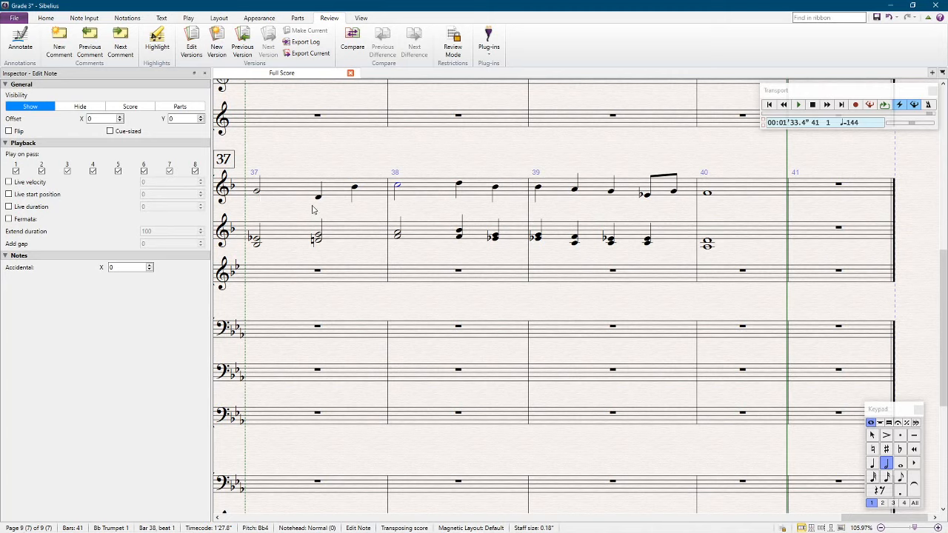
key(Right)
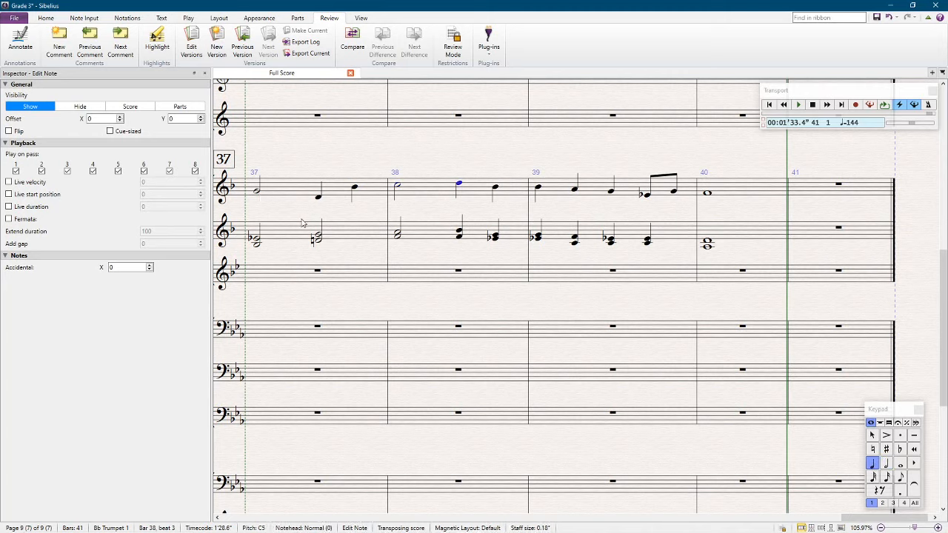
key(5)
- Change the first three B♭ Trumpet 1 quarter notes of bar 39 to concert D♭5, C5 and B♭4
key(Right)
key(d)
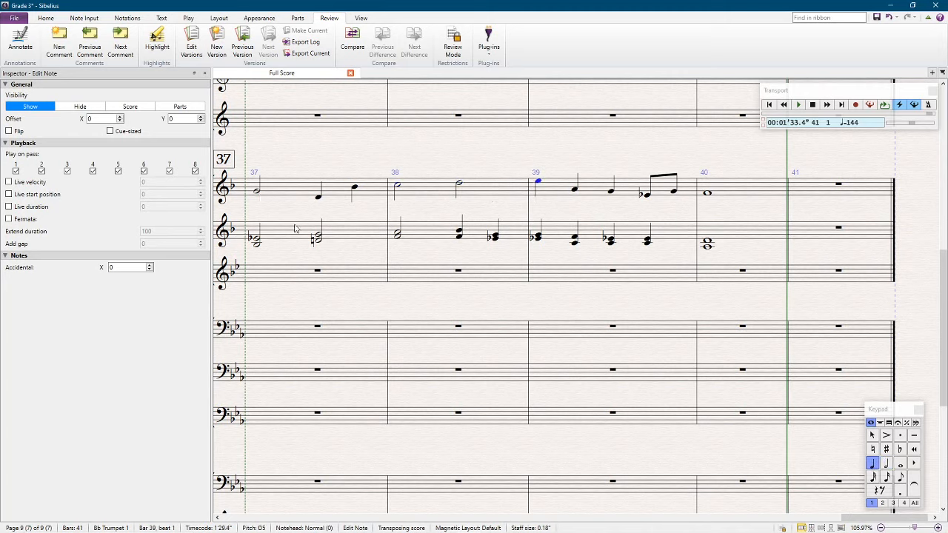
key(9)
key(Right)
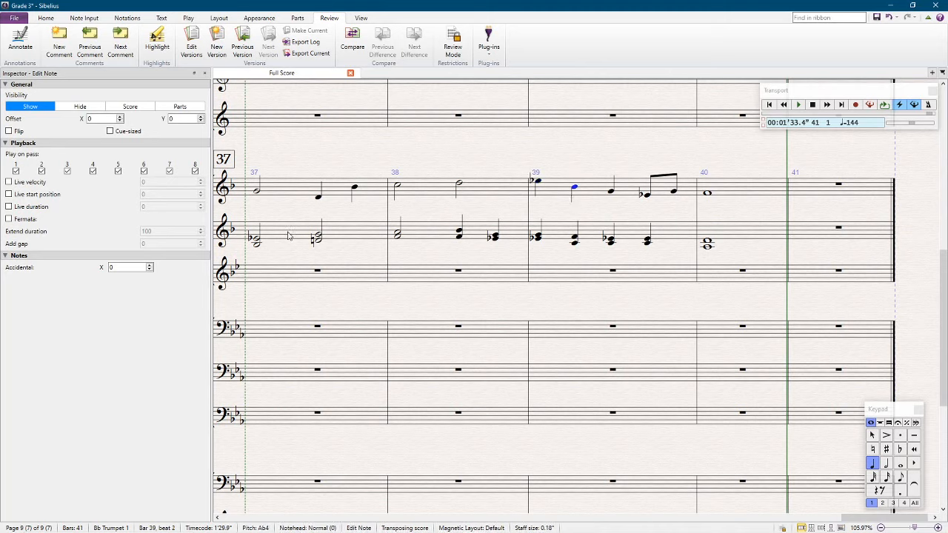
key(c)
key(Right)
key(b)
- Change the B♭ Trumpet 1 eighth notes on beat 4 of bar 39 to concert A♭4 and B♭4, and bar 40's whole note to B♭4
key(Right)
key(g)
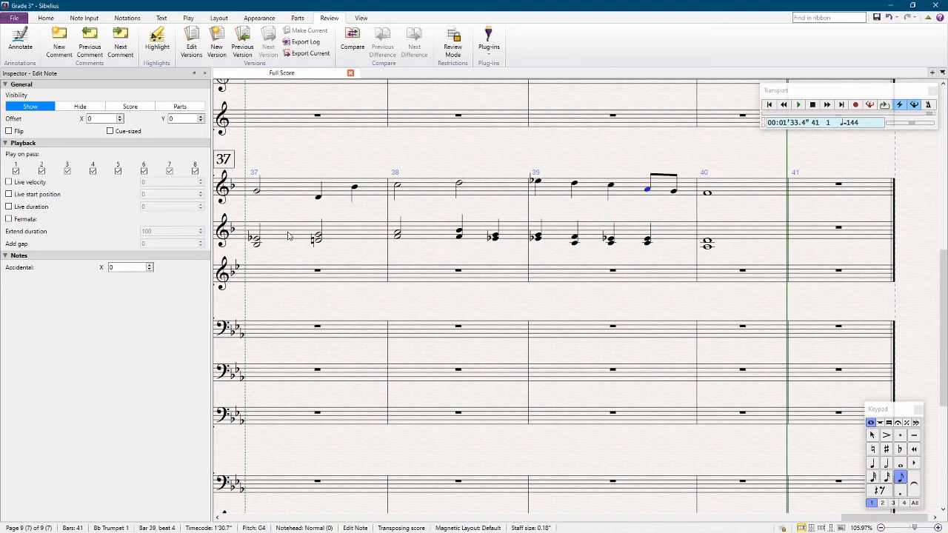
key(Right)
key(b)
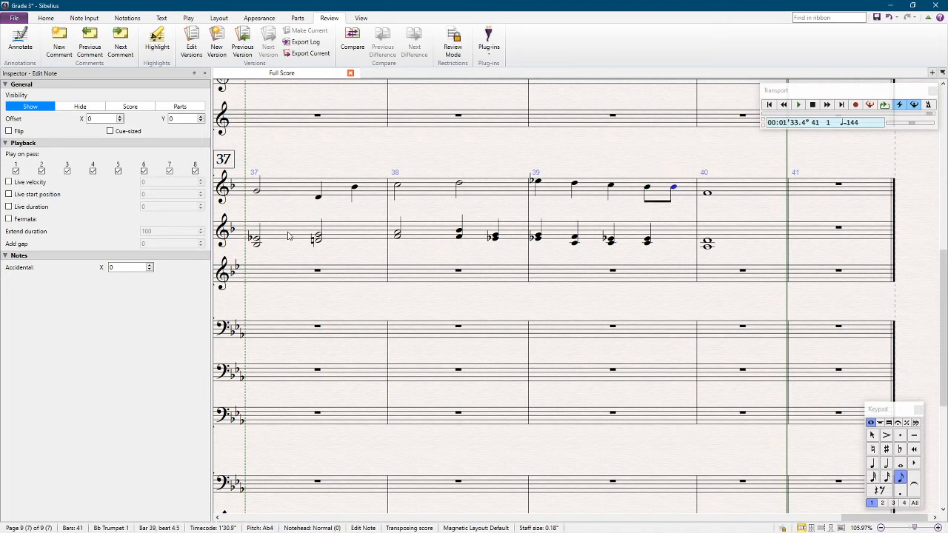
key(c)
key(Right)
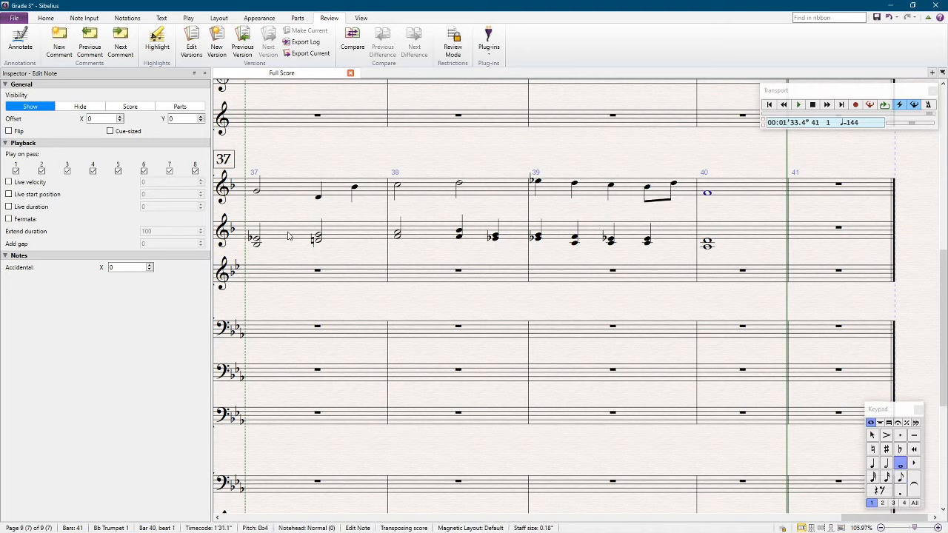
key(b)
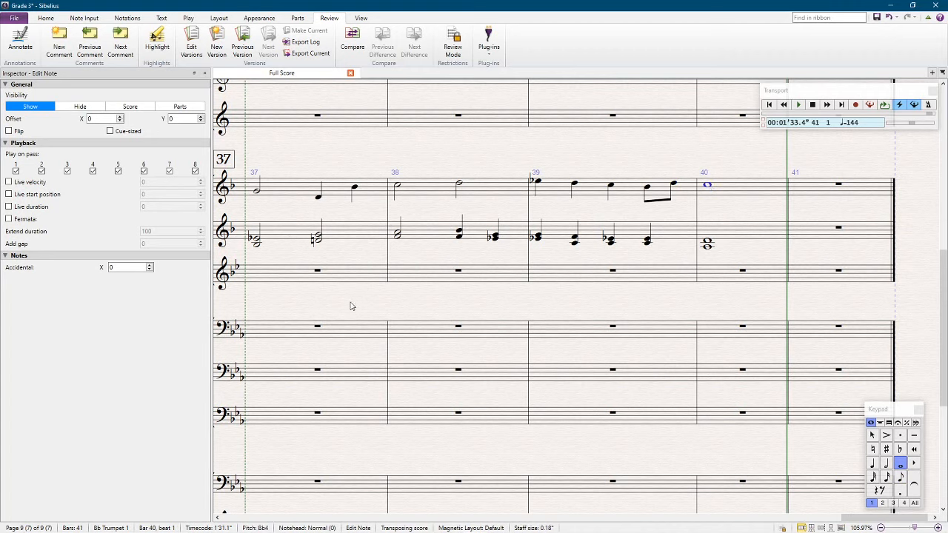
- Turn the B♭ Trumpet 2, 3 chords on beats 3 and 4 of bar 38 into one half-note chord of concert E♭4 and A♭4
click(743, 240)
shift+click(417, 233)
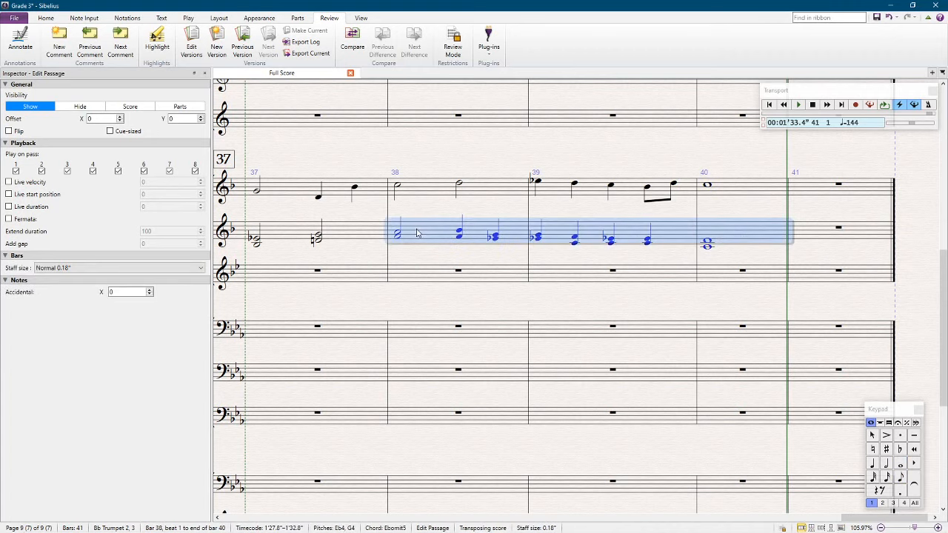
shift+click(459, 234)
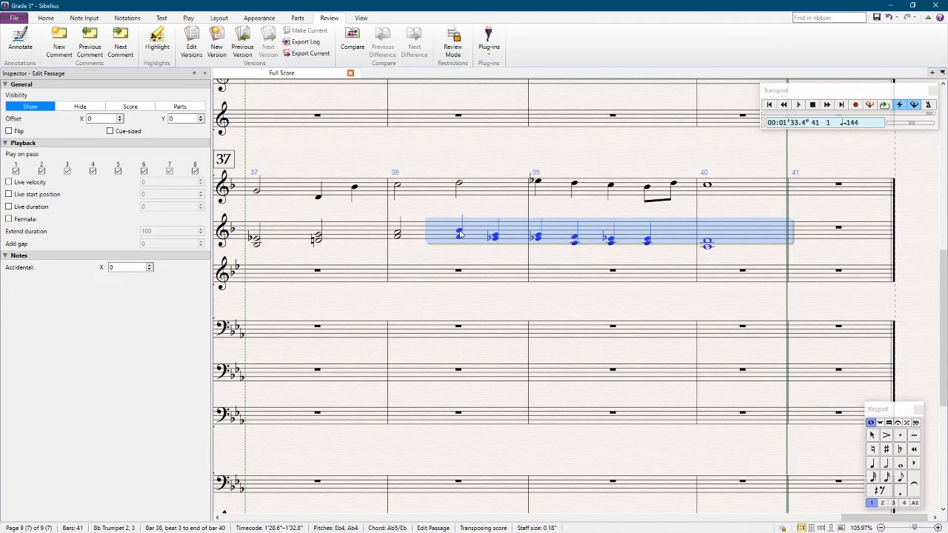
click(459, 234)
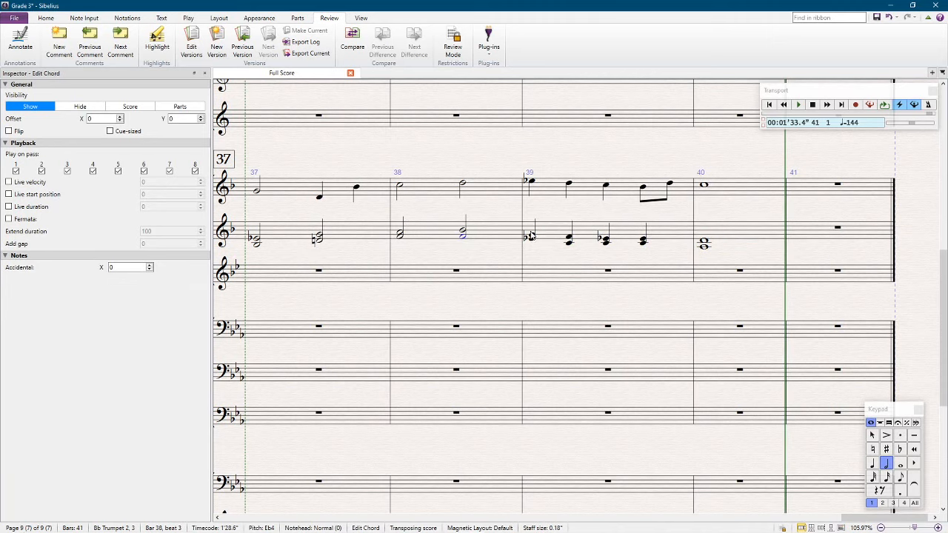
- Raise the B♭ Trumpet 2, 3 chords in bar 39 to concert E♭4 and A♭4 on beat 2, and E♭4 and G4 on beat 3
click(568, 245)
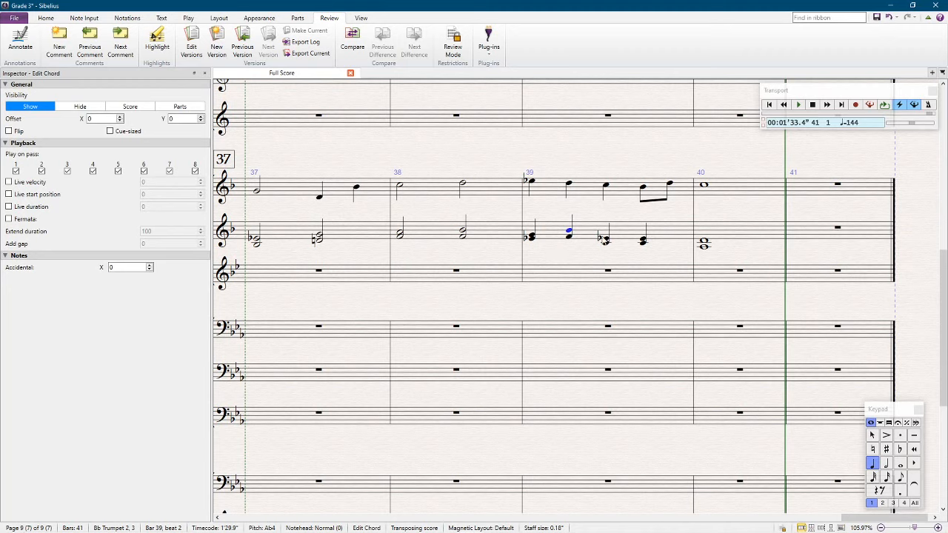
click(608, 249)
key(7)
key(Up)
key(Up)
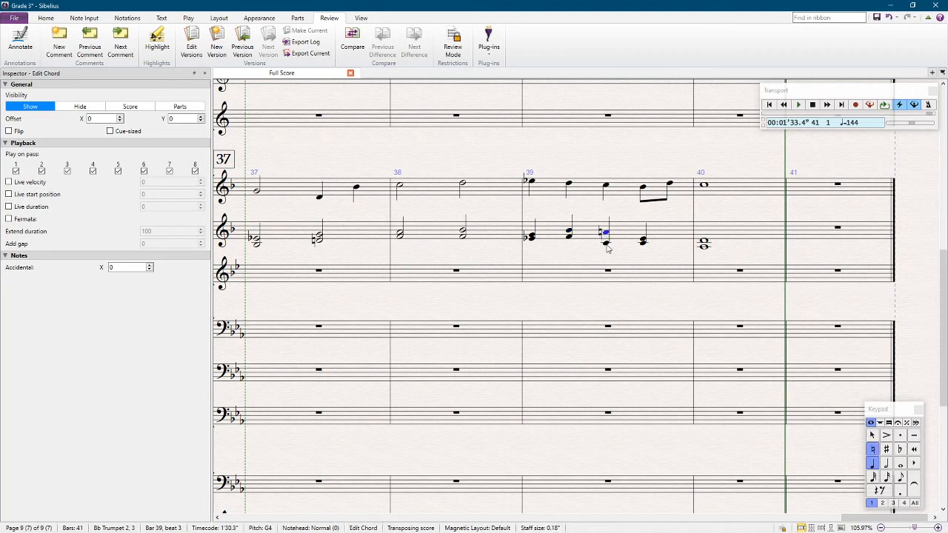
key(Down)
key(Down)
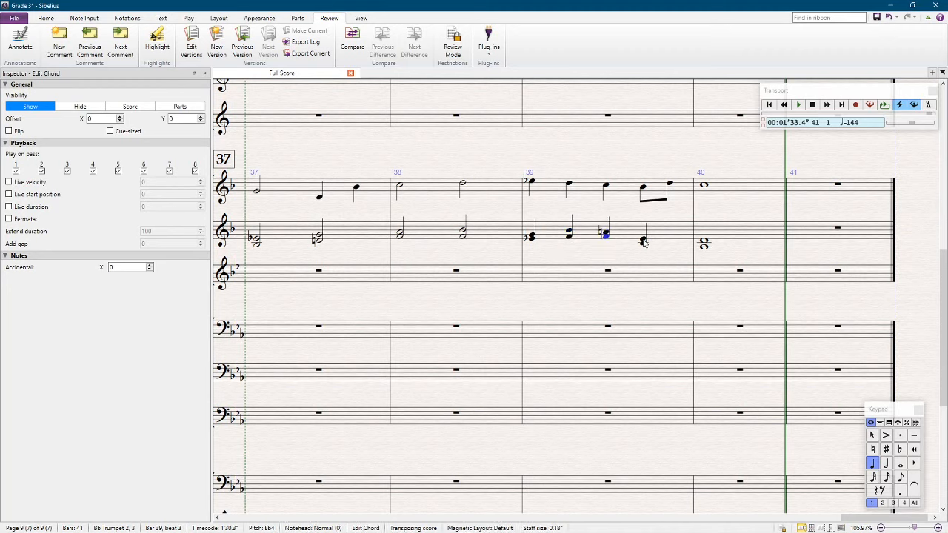
- Change the B♭ Trumpet 2, 3 chord on beat 4 of bar 39 to concert A3 and F4
key(Right)
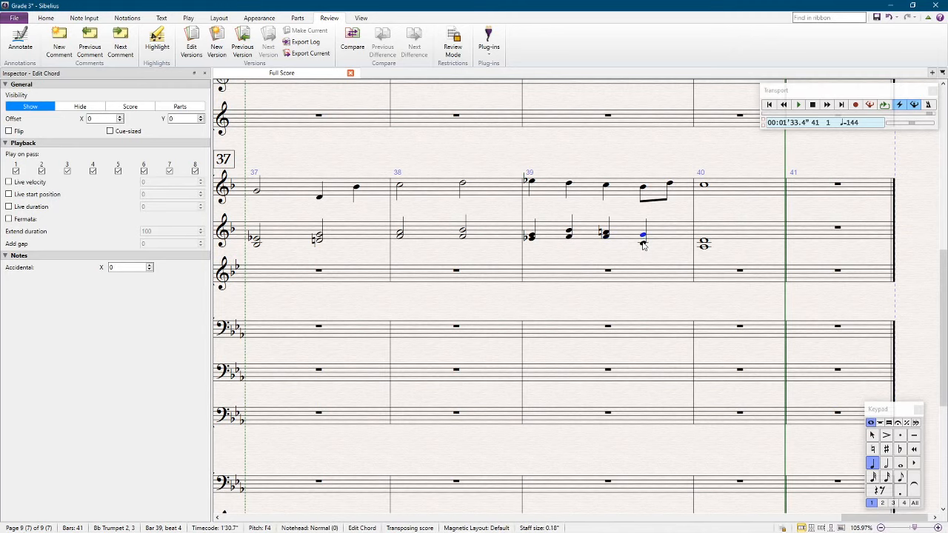
click(643, 244)
key(Down)
key(KP_7)
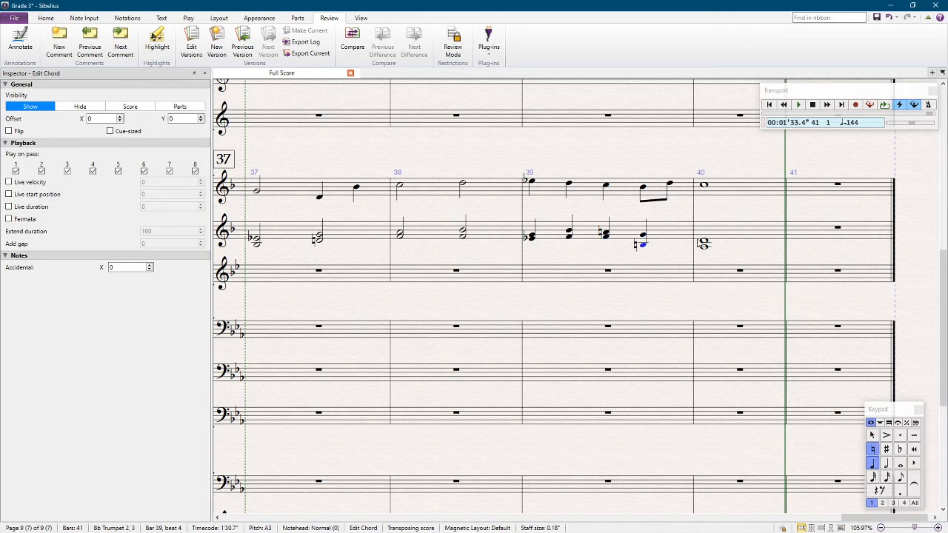
- Rewrite bar 40 of B♭ Trumpet 2, 3 as two half-note chords, concert E♭4 with A♭4 followed by E♭4 with G4
click(700, 246)
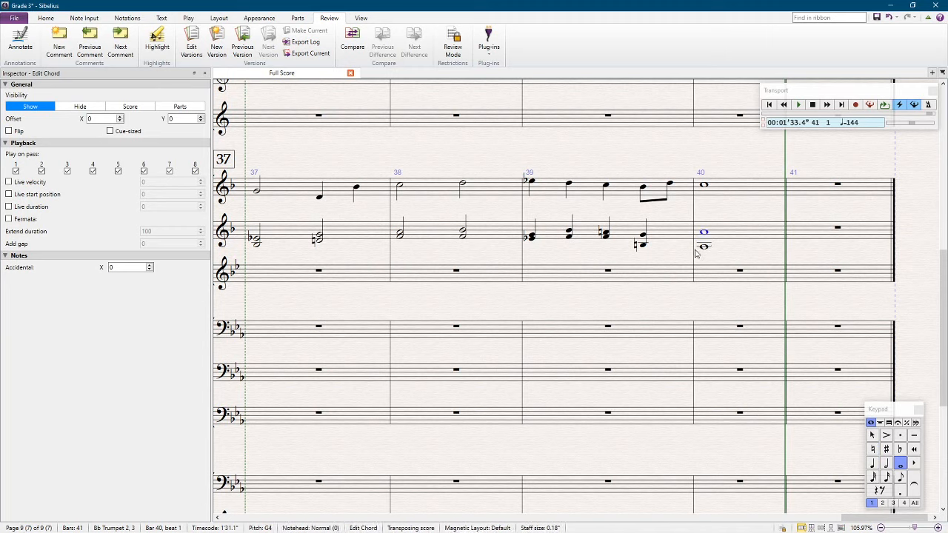
key(KP_5)
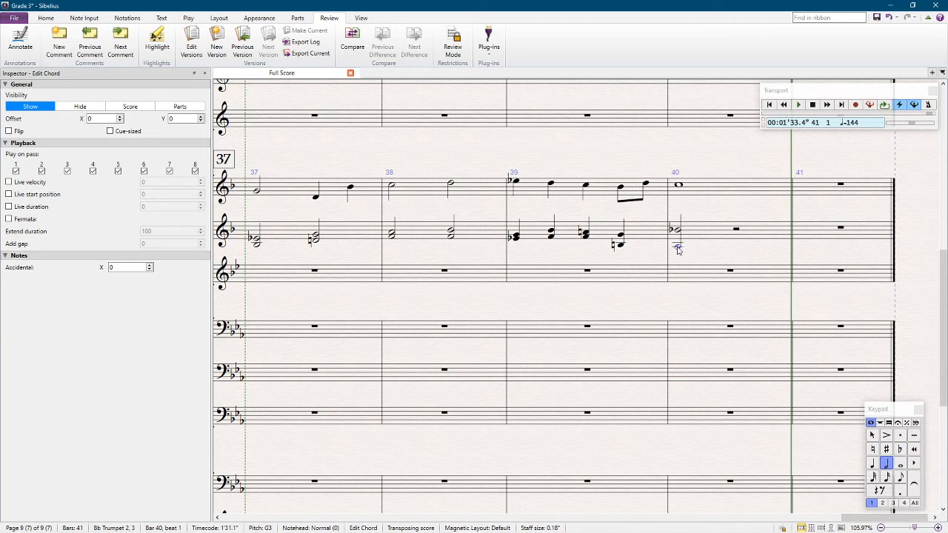
drag(677, 250, 683, 242)
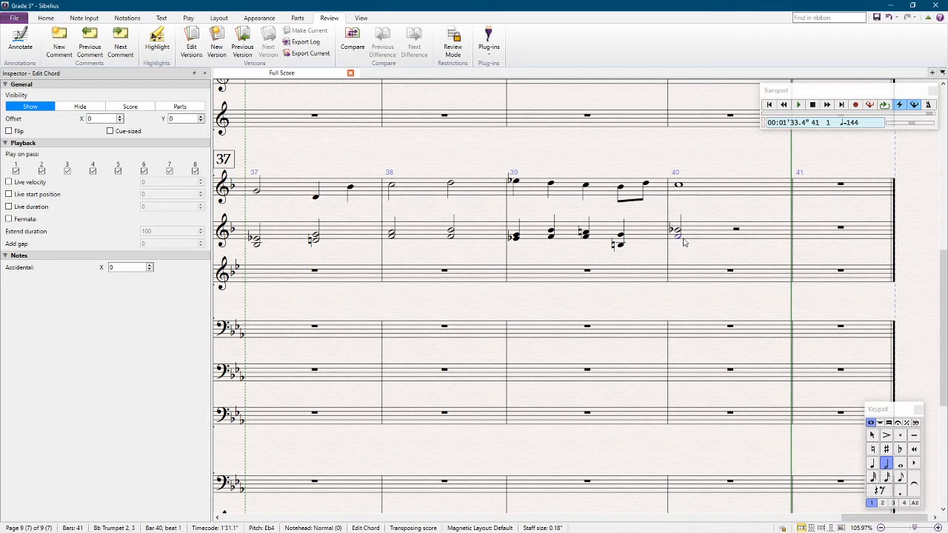
shift+click(680, 235)
key(r)
click(727, 203)
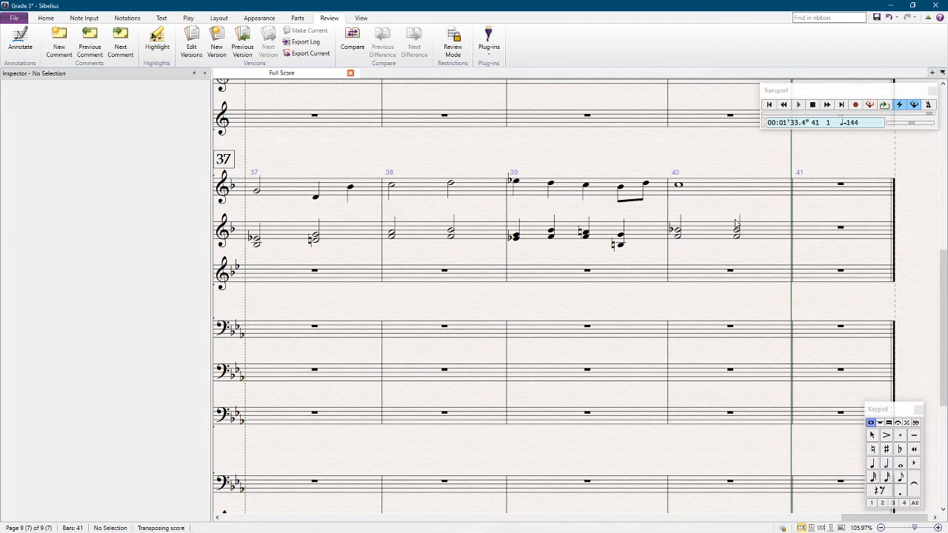
click(737, 234)
- Play the reharmonized trumpet passage from bar 37 into bar 40
key(space)
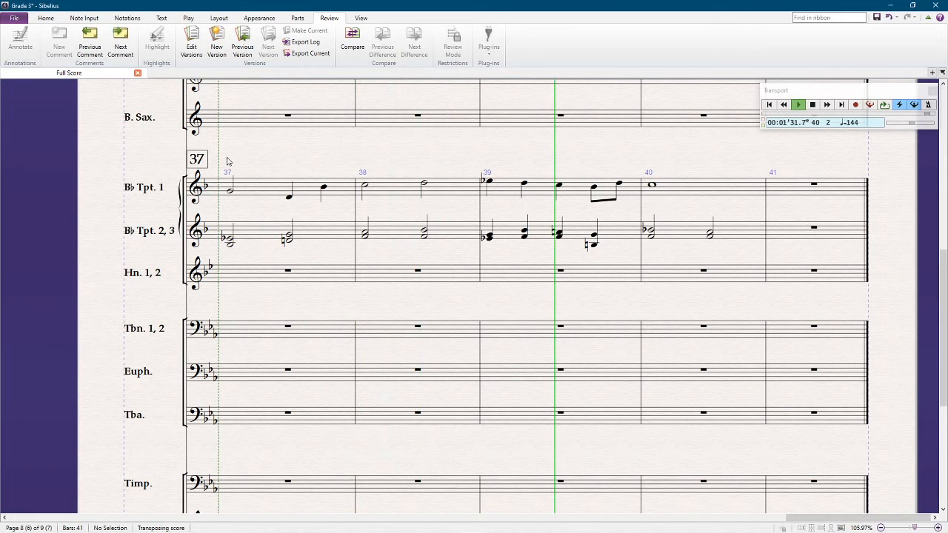
key(space)
drag(745, 151, 478, 172)
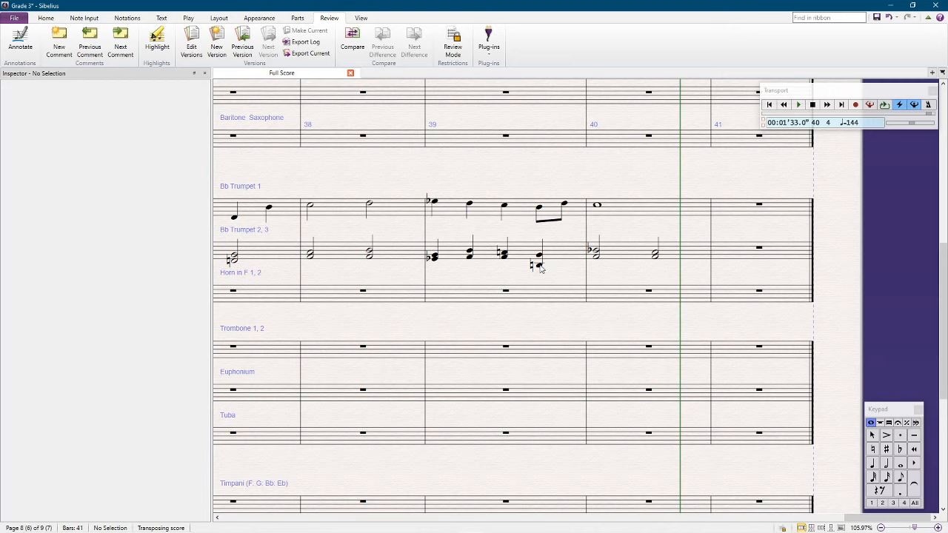
- Change the B♭ Trumpet 2, 3 chord on beat 4 of bar 39 to concert C4 and E♭4, and save the score
drag(540, 269, 539, 266)
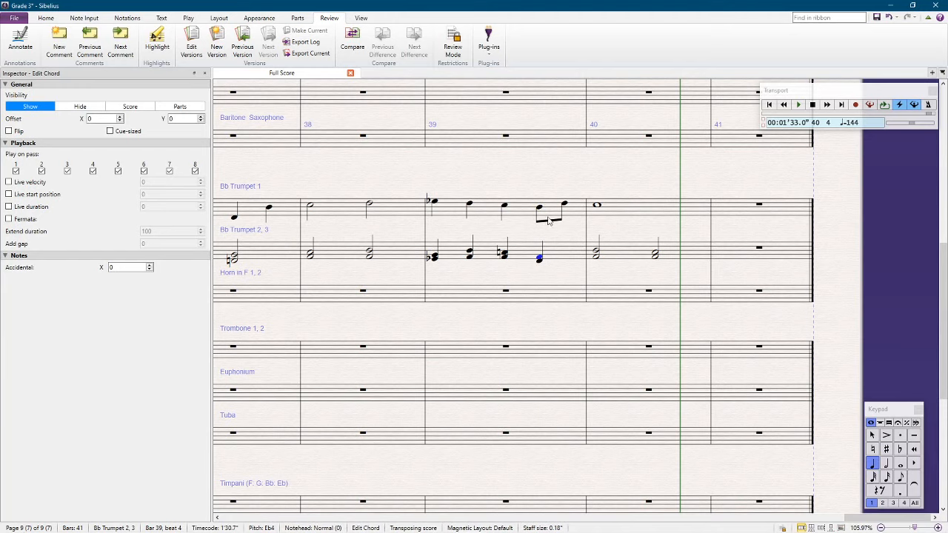
key(Escape)
key(ctrl+s)
- Play the trumpets from bar 37 into bar 41 to check the revised bar 39 chord
key(space)
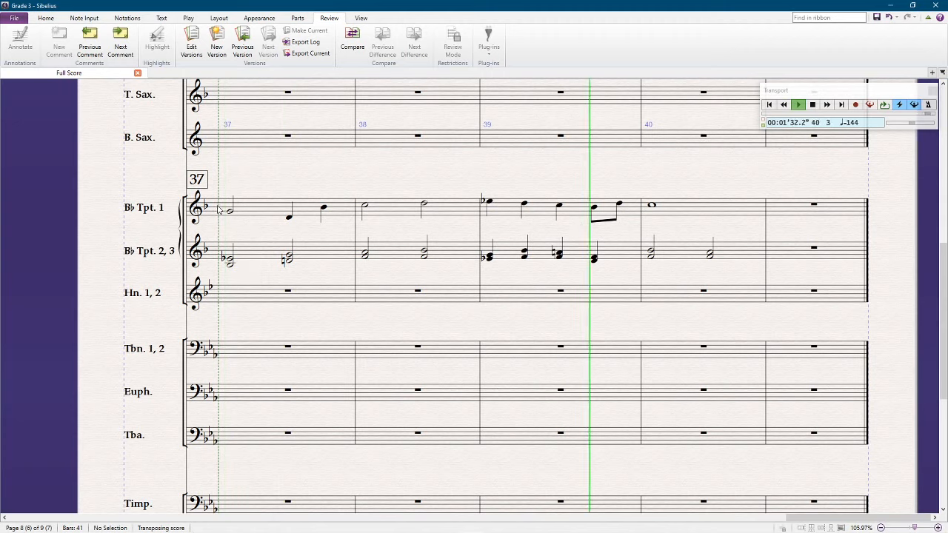
key(space)
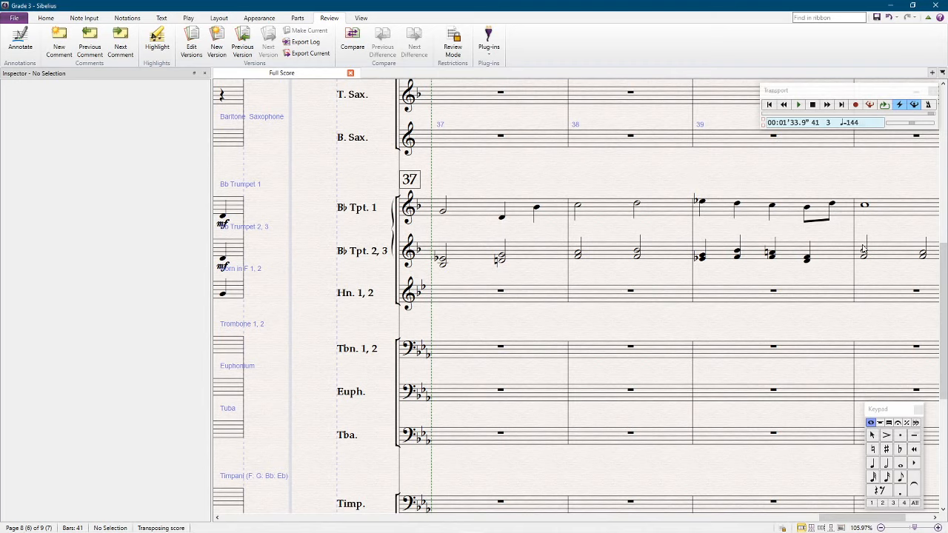
- In bar 40 of B♭ Trumpet 2, 3, make concert E♭4 a second-voice whole note, slur A♭4 to G4, and save
click(865, 261)
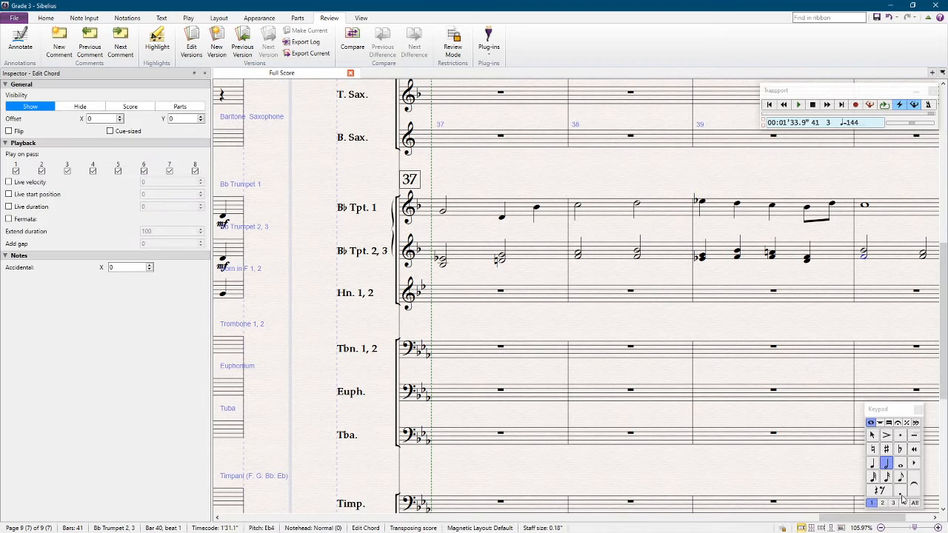
click(901, 463)
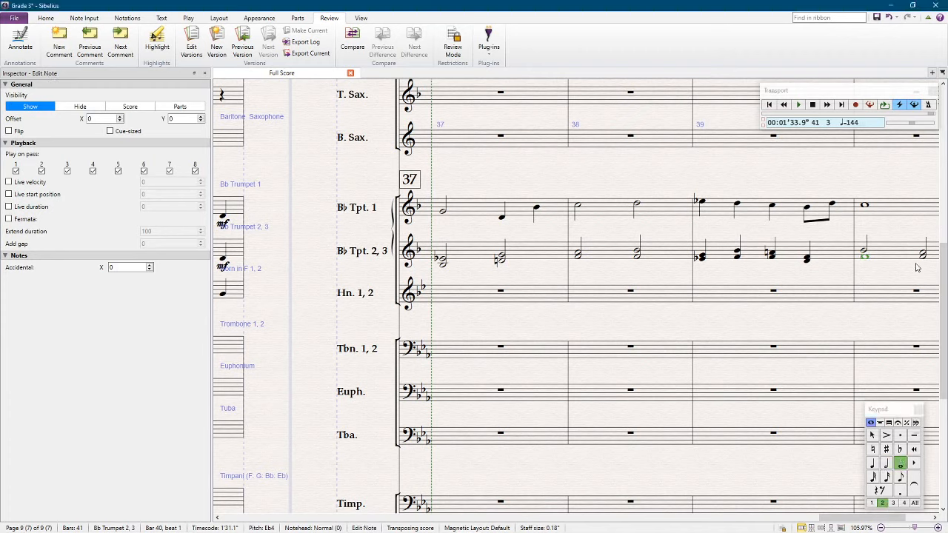
key(Escape)
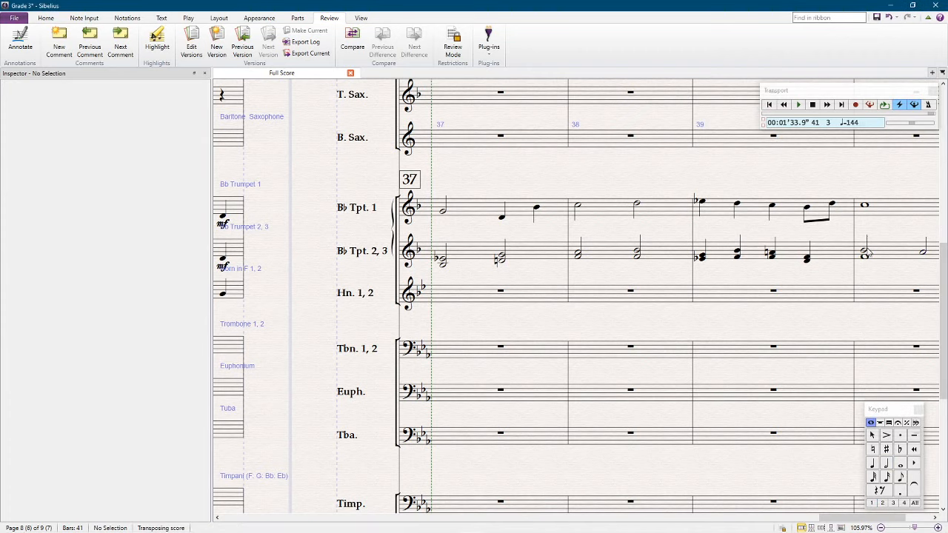
click(864, 253)
key(s)
key(Escape)
key(ctrl+s)
- Examine the full score around bars 29 to 41, comparing the trumpet entrance at bar 37 with the preceding section
scroll(874, 230, down, 3)
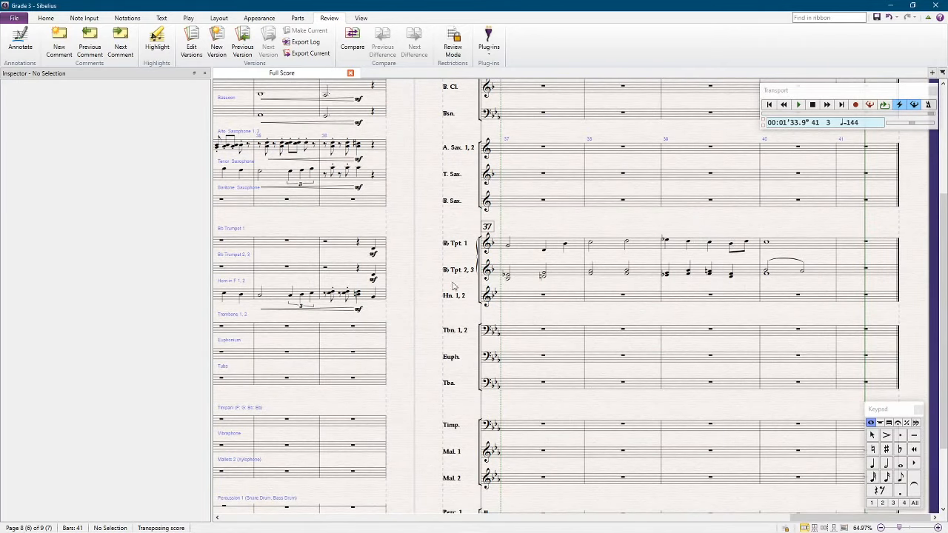
drag(426, 288, 405, 258)
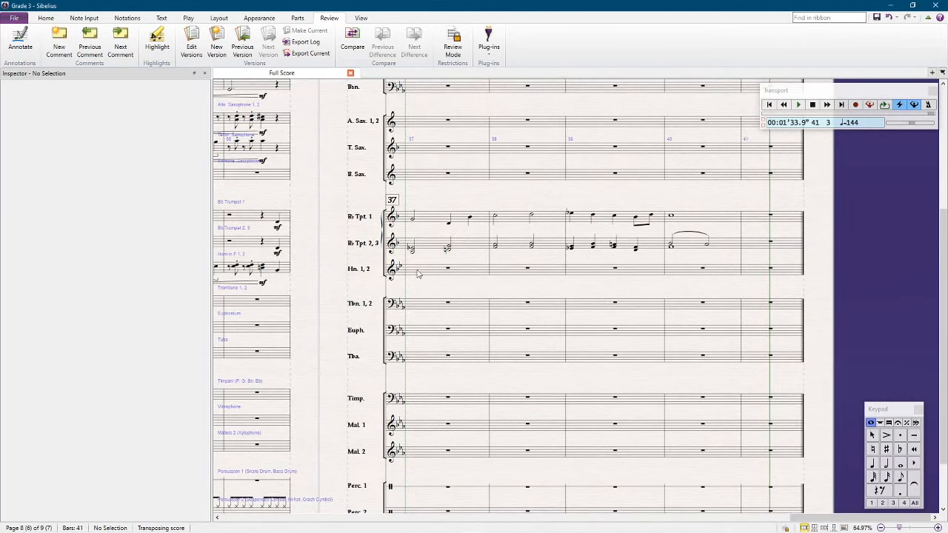
click(421, 270)
scroll(522, 137, up, 3)
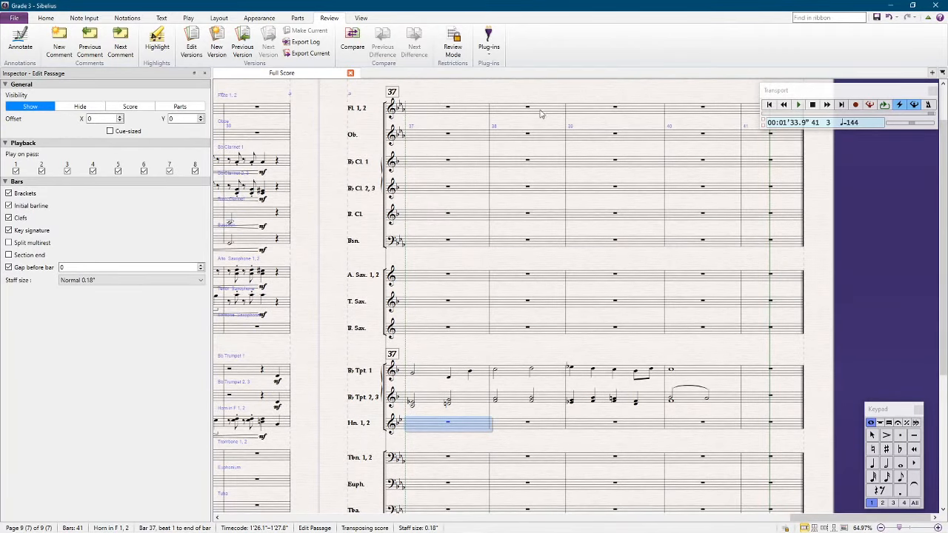
click(593, 358)
scroll(578, 383, left, 1)
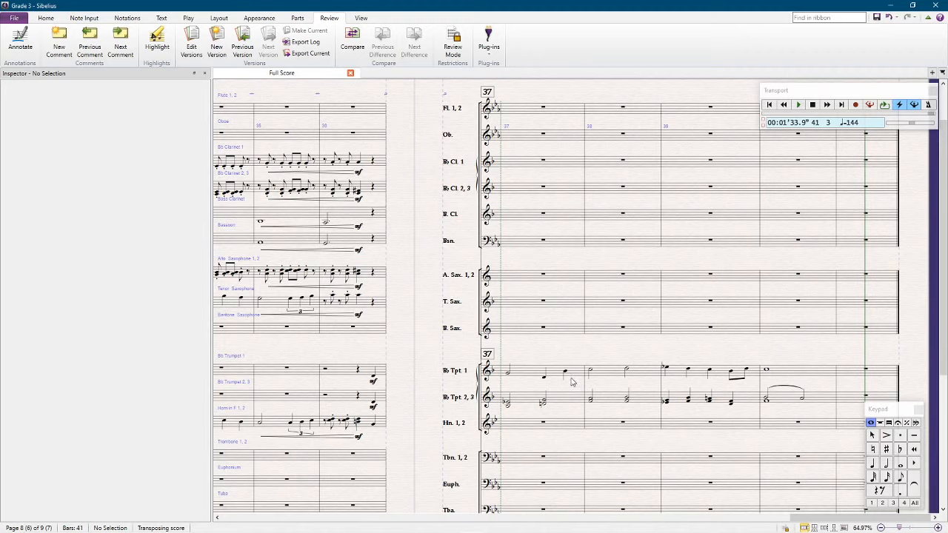
scroll(570, 372, down, 2)
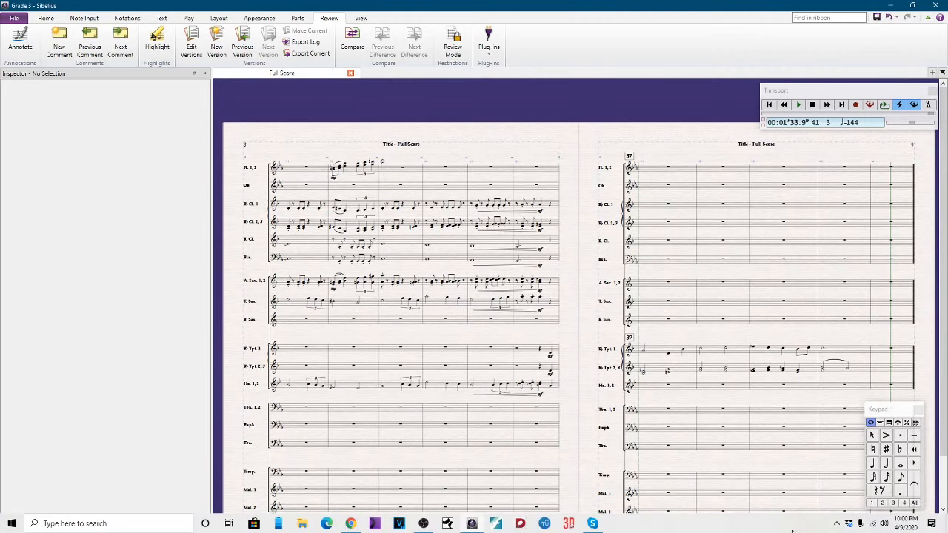
scroll(523, 155, left, 2)
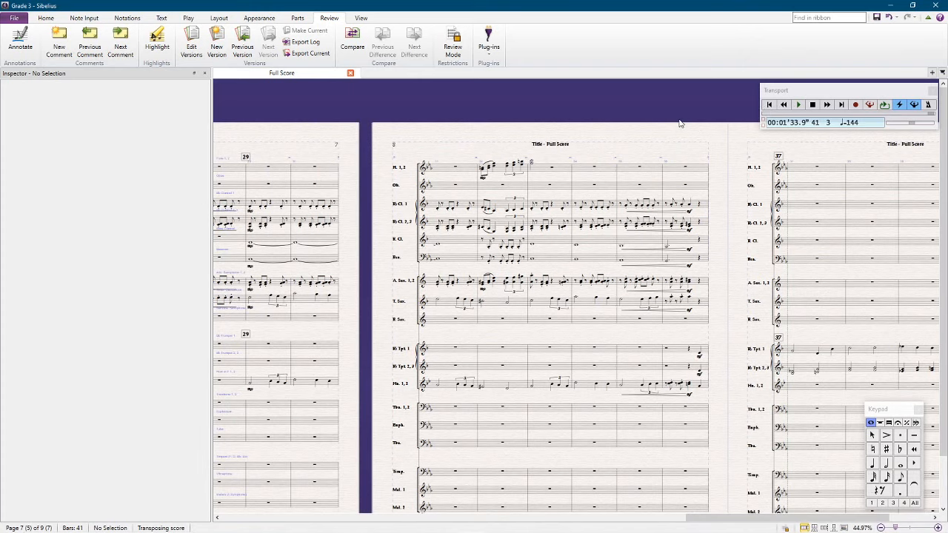
scroll(645, 104, down, 1)
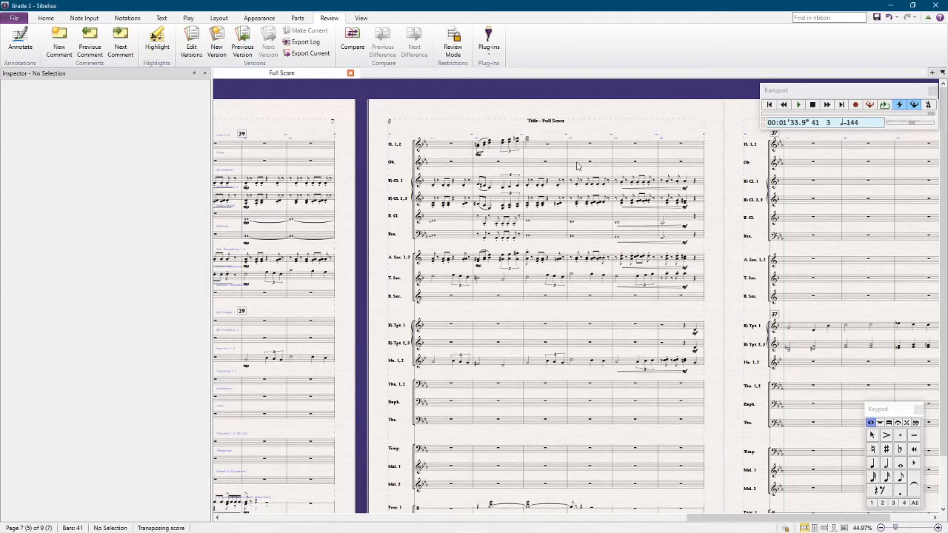
- Highlight bars 29 through 36 across all staves, from Flute 1, 2 down to Percussion 2, to examine that section
click(253, 149)
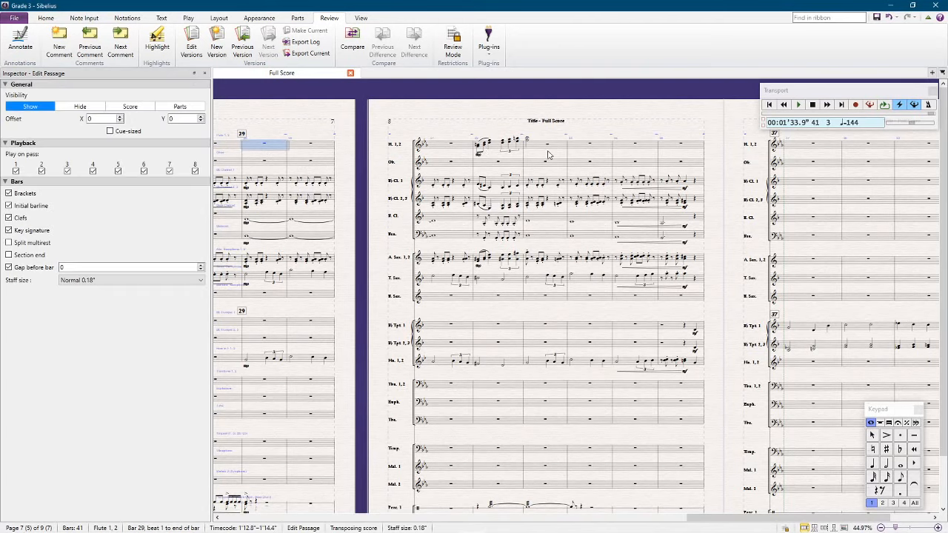
shift+click(684, 145)
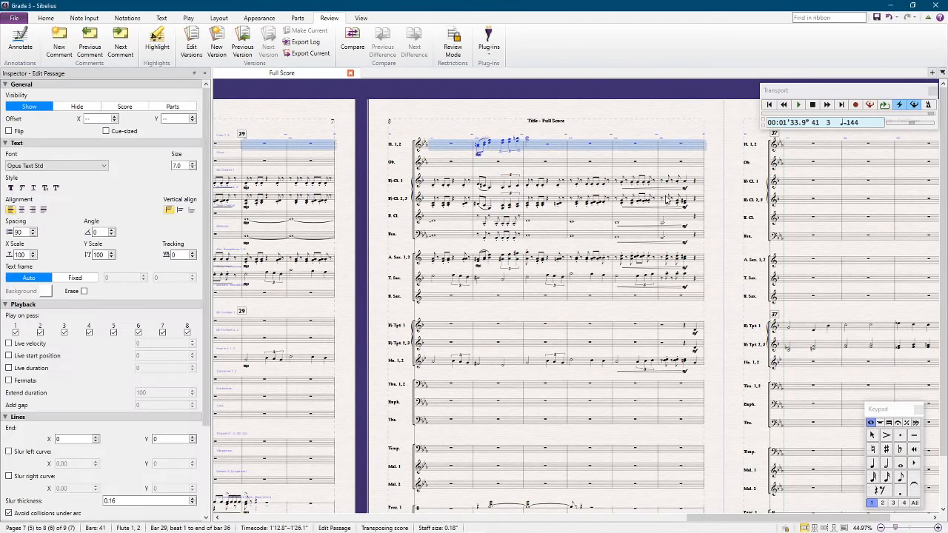
scroll(655, 245, down, 1)
scroll(654, 269, down, 3)
shift+click(674, 449)
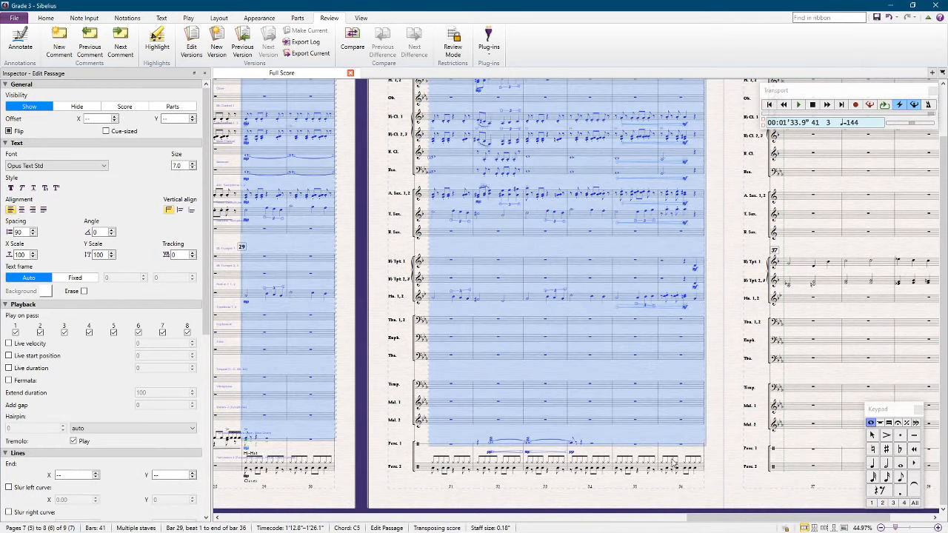
shift+click(668, 471)
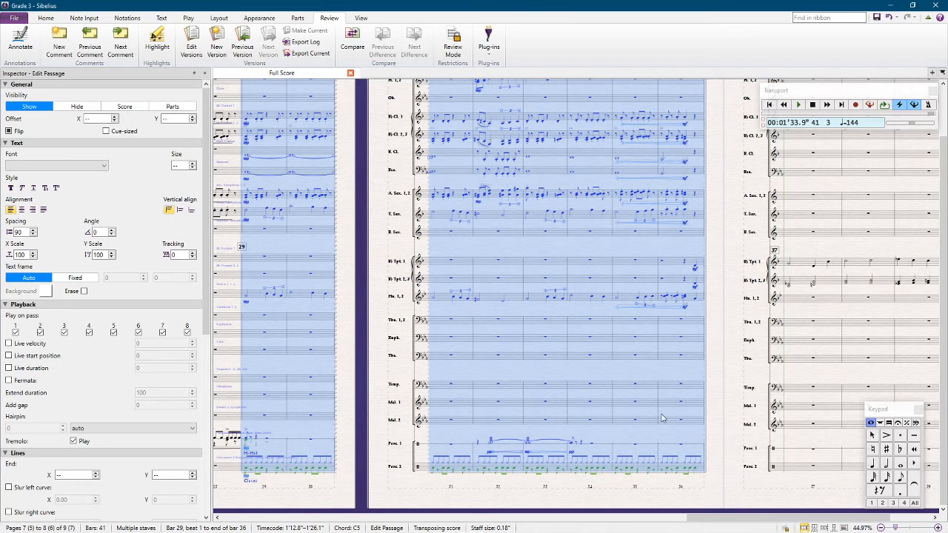
key(Escape)
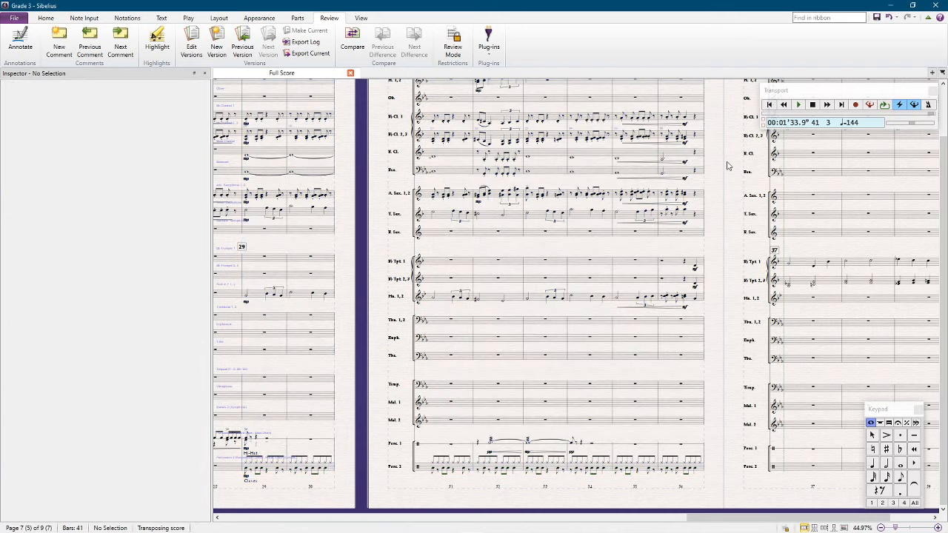
- Play the whole score from the beginning into bar 41
click(768, 105)
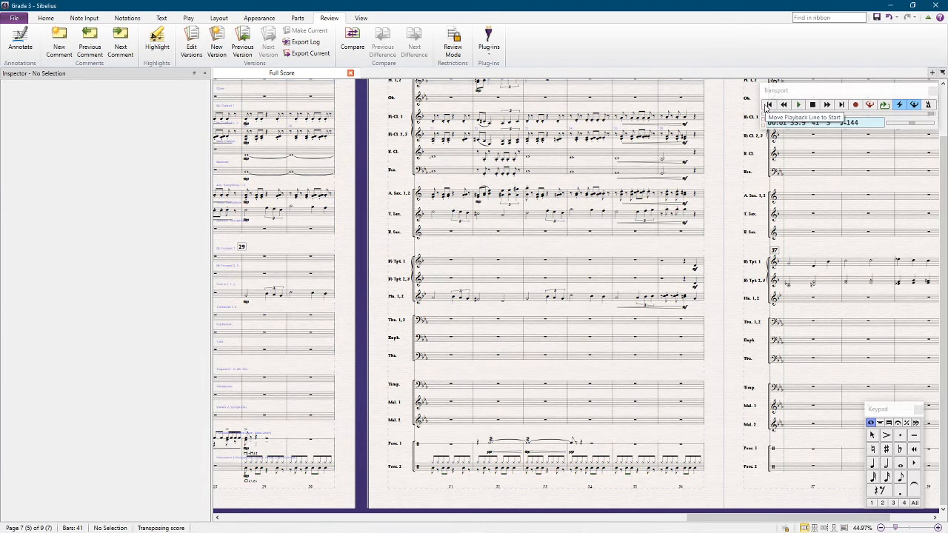
click(802, 106)
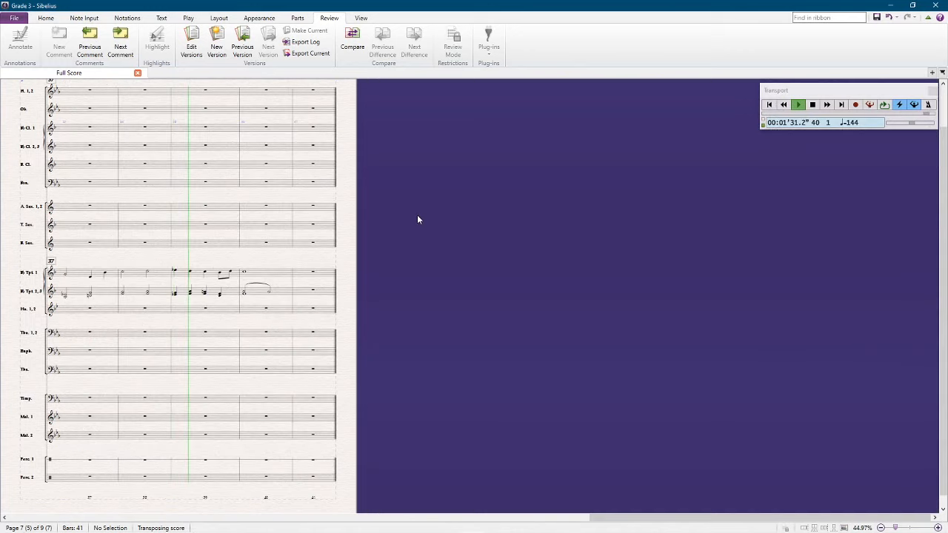
drag(456, 242, 614, 250)
key(space)
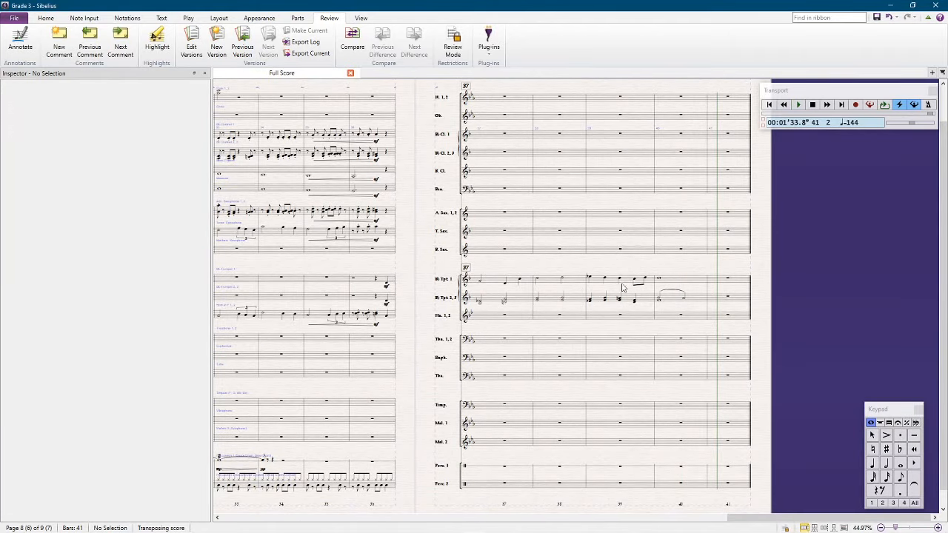
- Add six empty bars at the end of the score, extending it to bar 47, and save
drag(759, 268, 543, 272)
scroll(543, 271, up, 6)
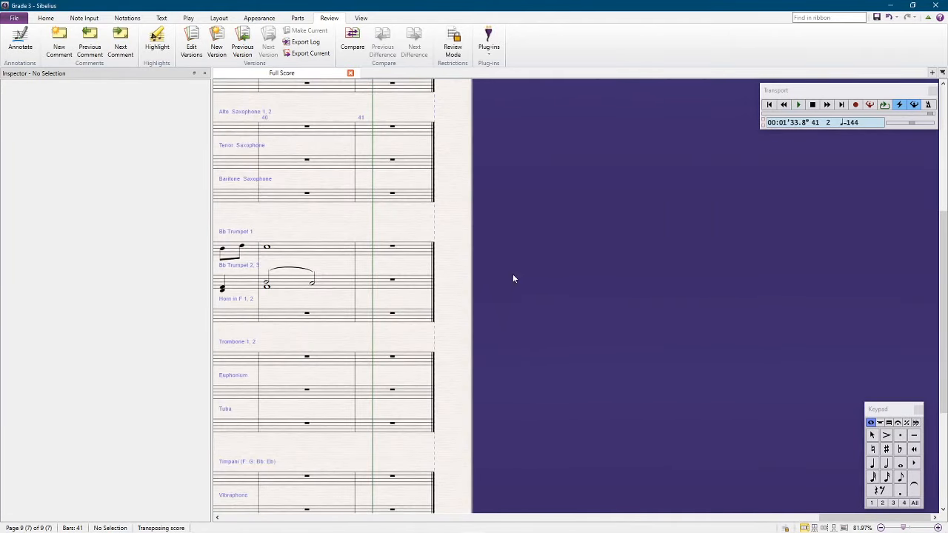
key(ctrl+b)
key(ctrl+b)
key(ctrl+b)
key(ctrl+b)
key(ctrl+b)
key(ctrl+b)
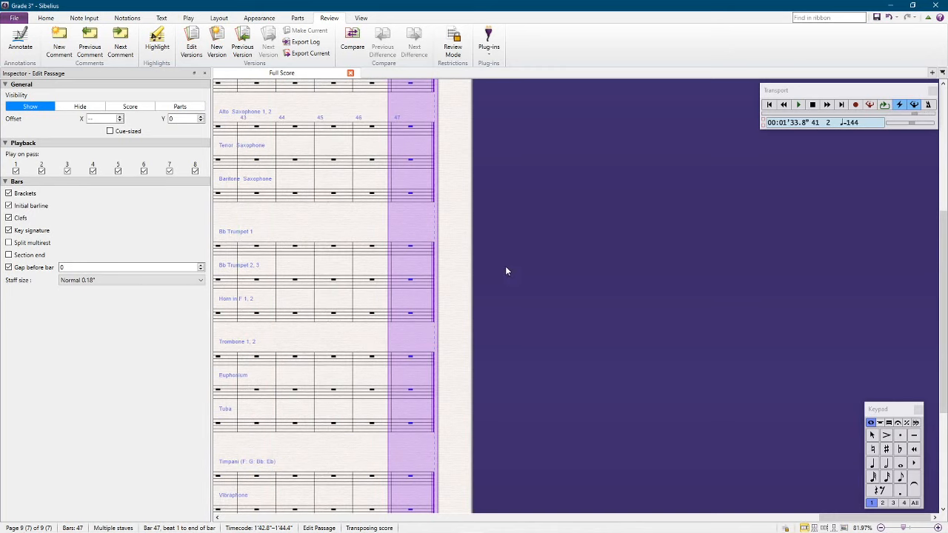
drag(352, 296, 538, 255)
key(ctrl+s)
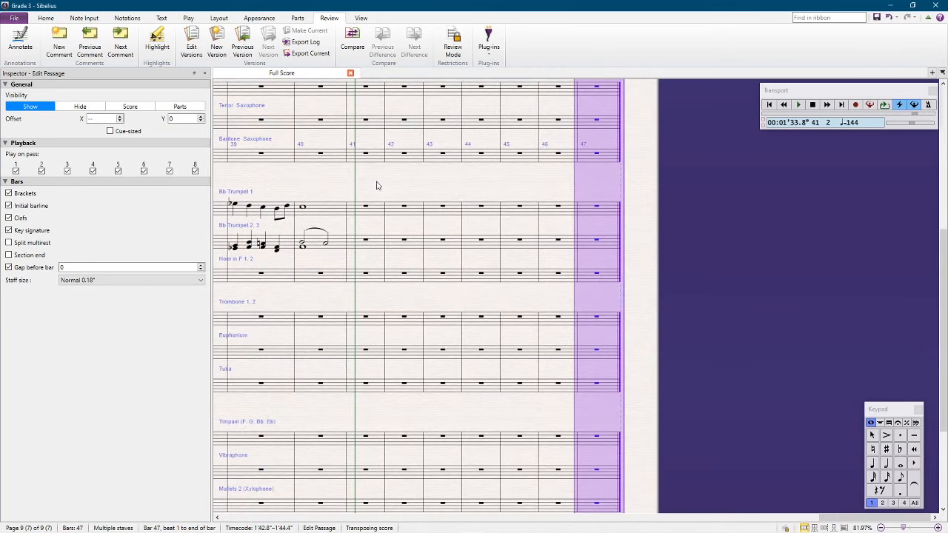
- Enter two half-note chords in bar 42 of B♭ Trumpet 1, concert A♭3, D♭4, F4, with A♭4 added on top of the second
scroll(377, 185, up, 2)
scroll(377, 185, up, 1)
key(Escape)
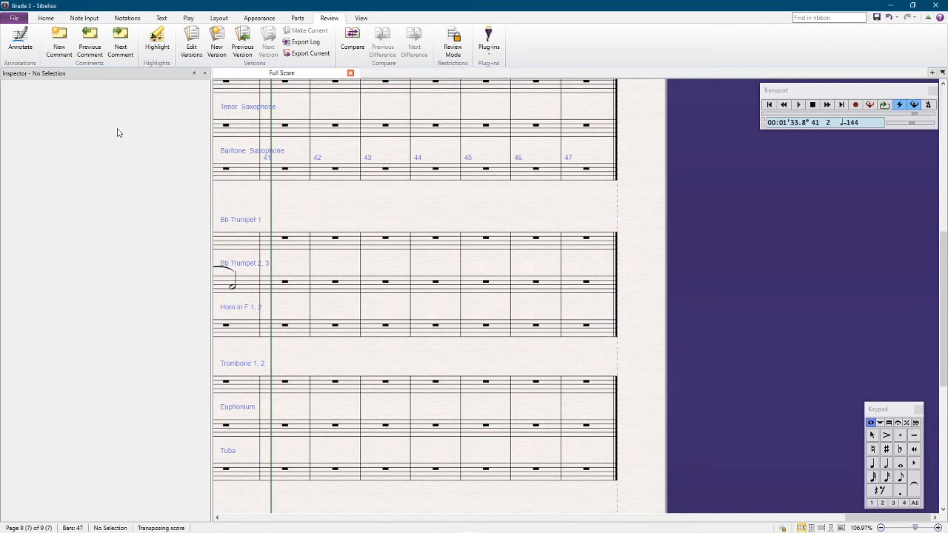
key(n)
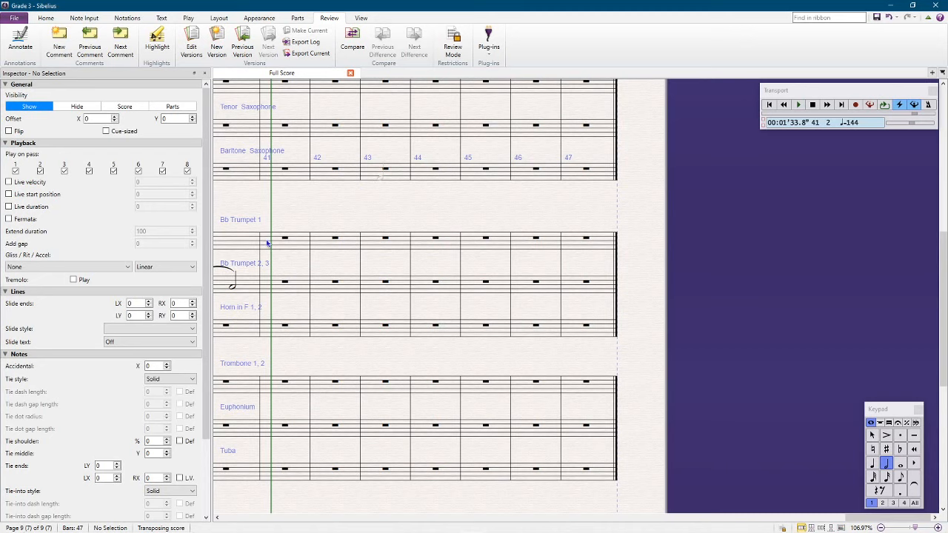
click(322, 244)
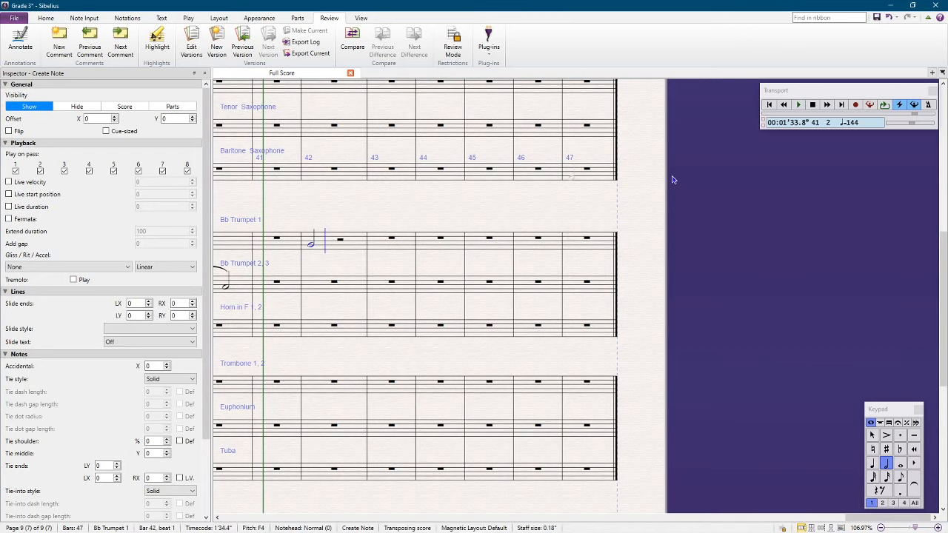
key(KP_9)
key(shift+3)
key(shift+4)
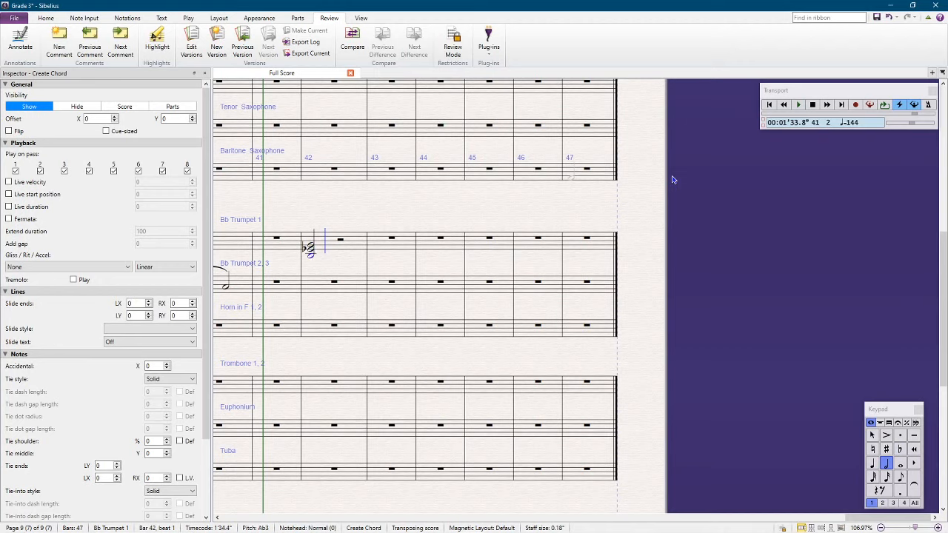
key(r)
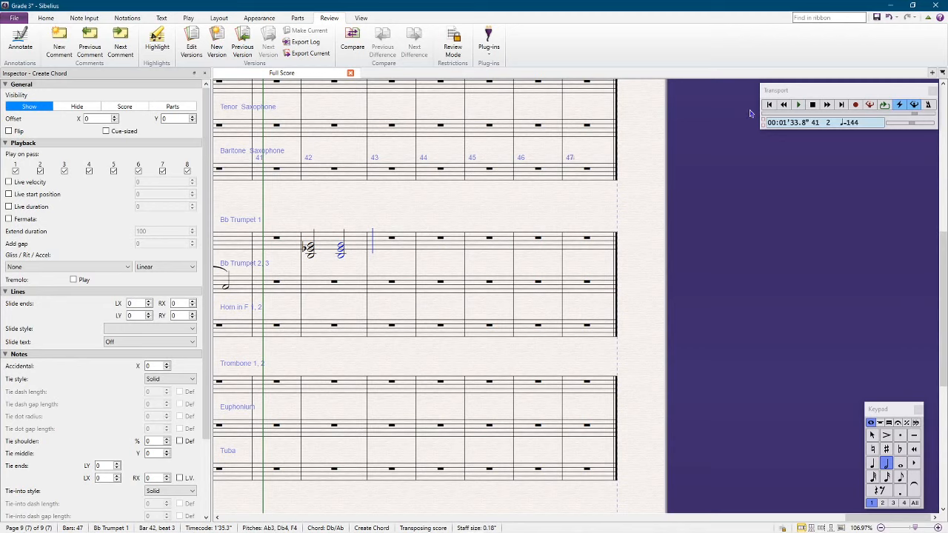
click(339, 248)
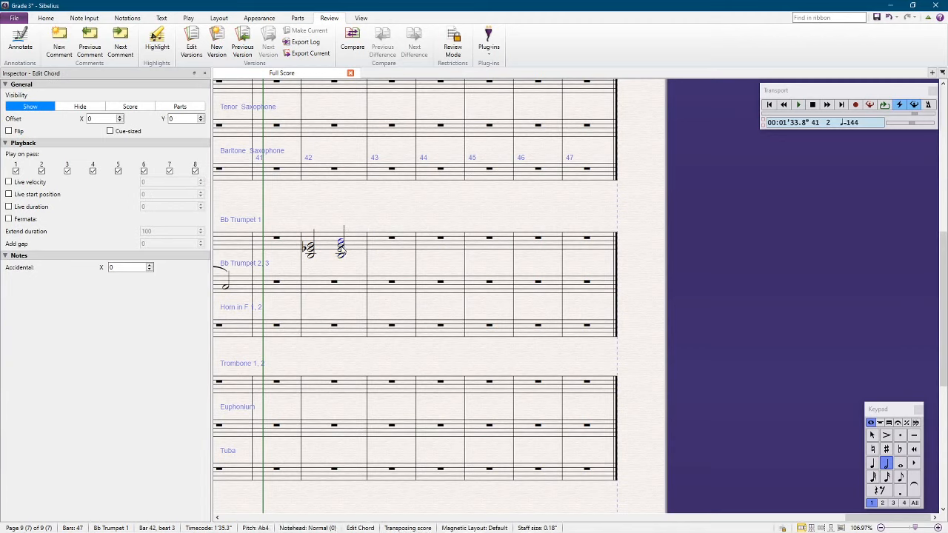
shift+click(342, 250)
- Repeat the four-note chord on beat 1 of bar 43 and raise its notes to concert B♭3, E♭4, G4 and B♭4
key(r)
click(367, 242)
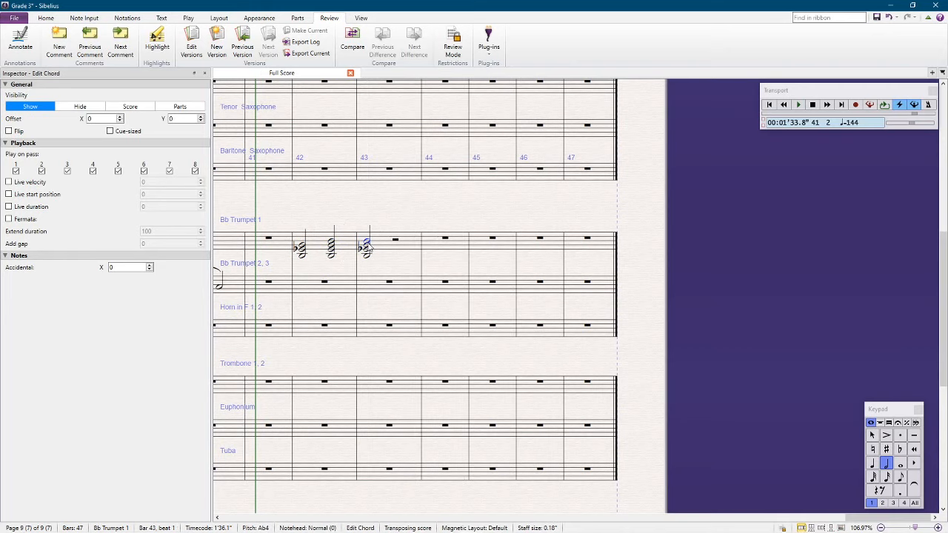
key(Up)
click(367, 246)
key(Up)
click(367, 251)
key(Up)
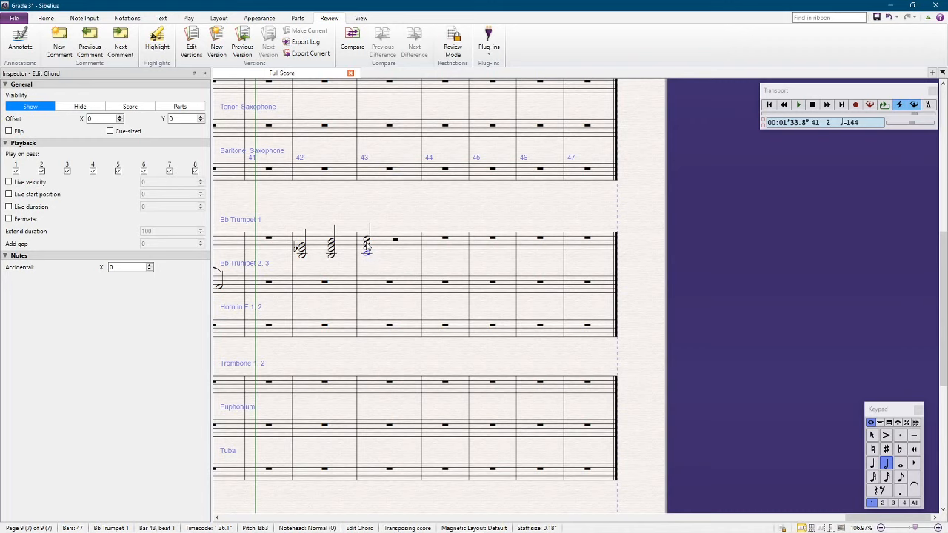
shift+click(367, 246)
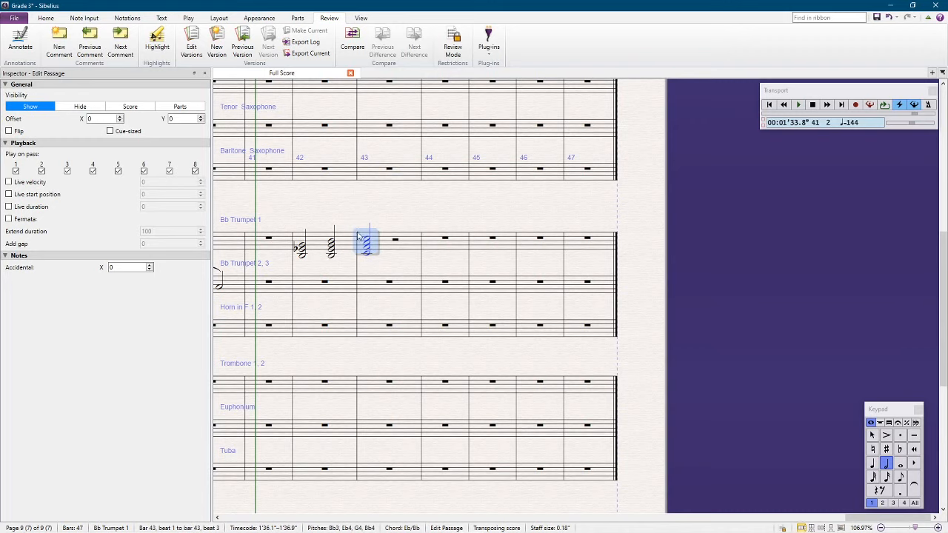
key(Escape)
- Enter quarter-note chords of concert B♭3, E♭4 and A♭4 on beats 3 and 4 of bar 43 in B♭ Trumpet 1
click(396, 241)
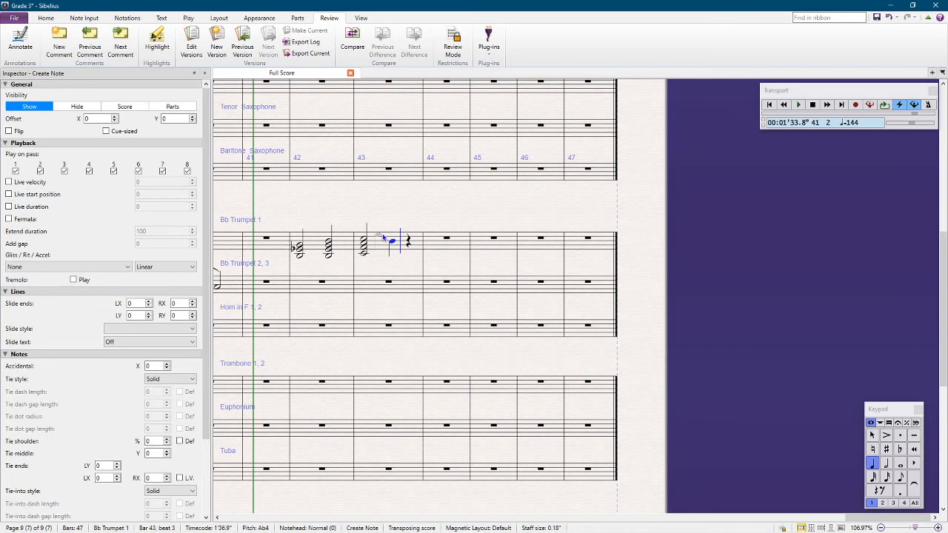
key(shift+4)
key(shift+4)
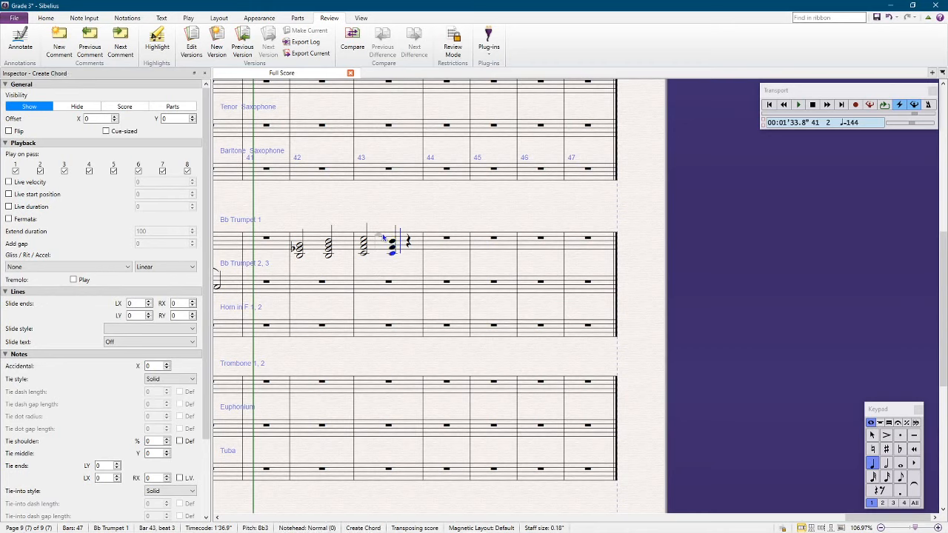
key(r)
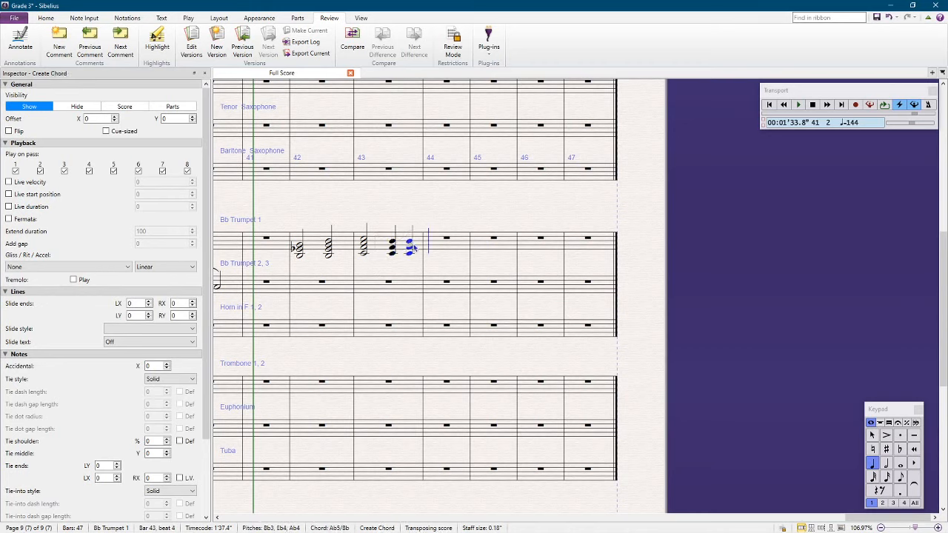
- Try to lower the whole beat 4 chord of bar 43 by one step to concert A♭3, D4 and G4
click(870, 437)
key(Down)
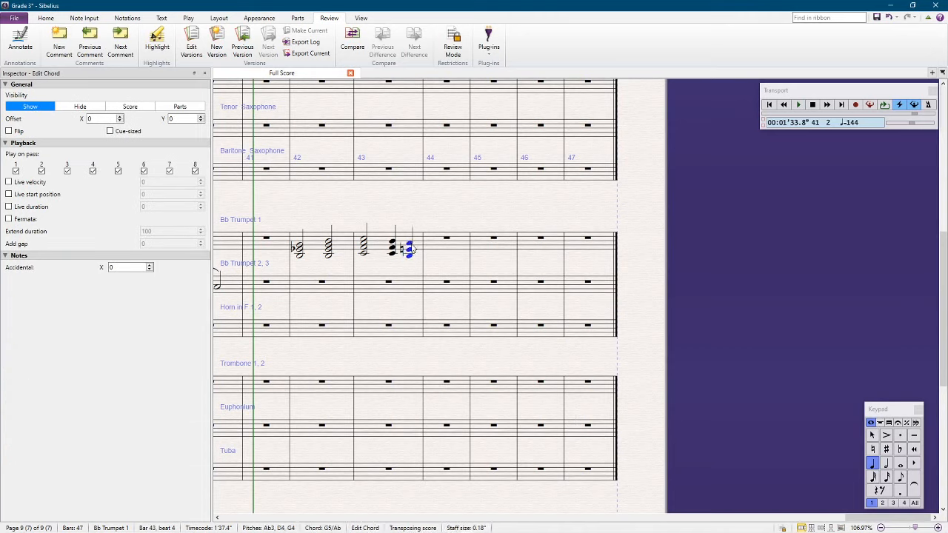
key(ctrl+z)
key(Escape)
- Lower the top note of bar 43's beat 4 chord to concert G4 and repeat the chord one step lower in bar 44 as a whole note
click(409, 243)
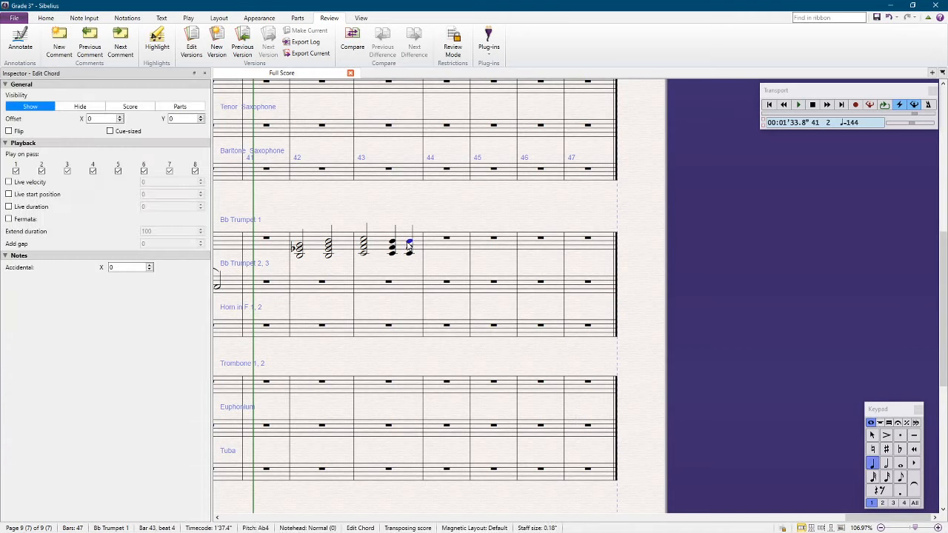
key(Down)
shift+click(410, 252)
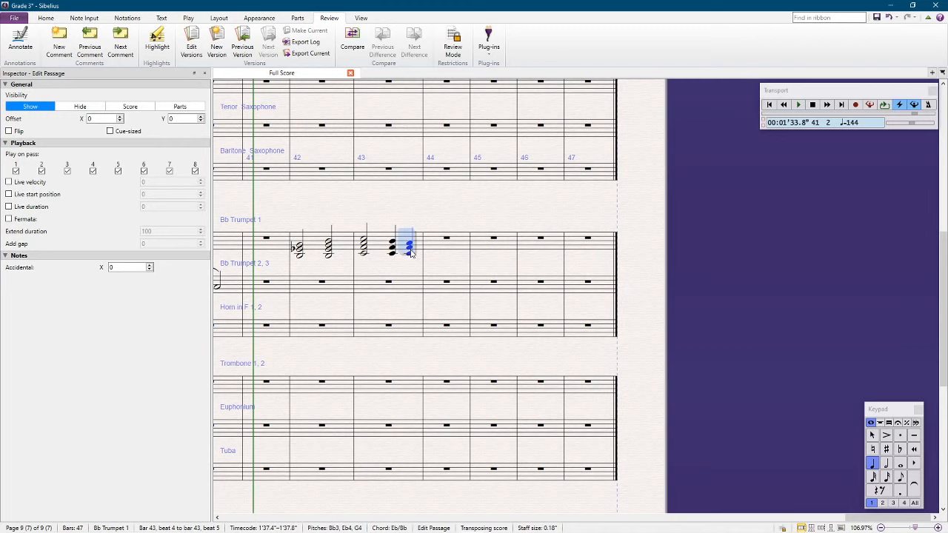
key(r)
key(Down)
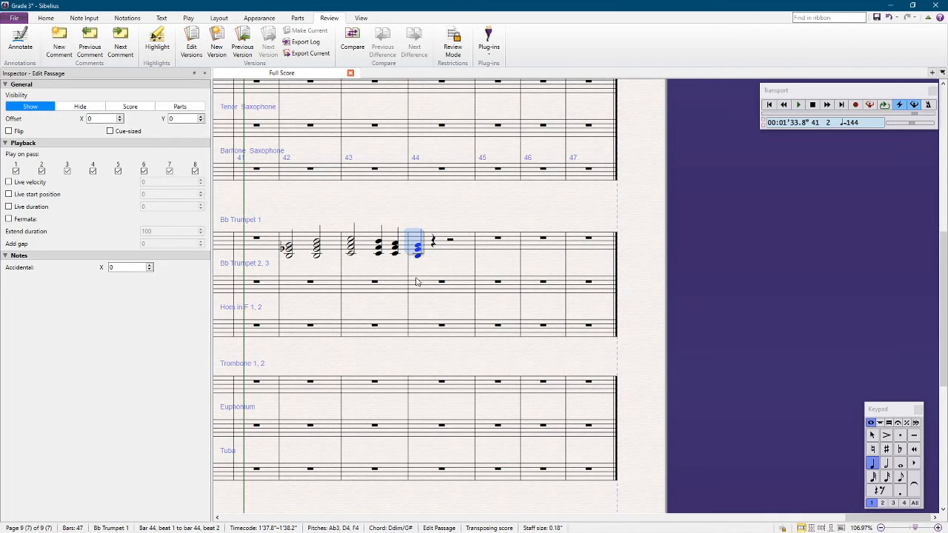
key(6)
key(Escape)
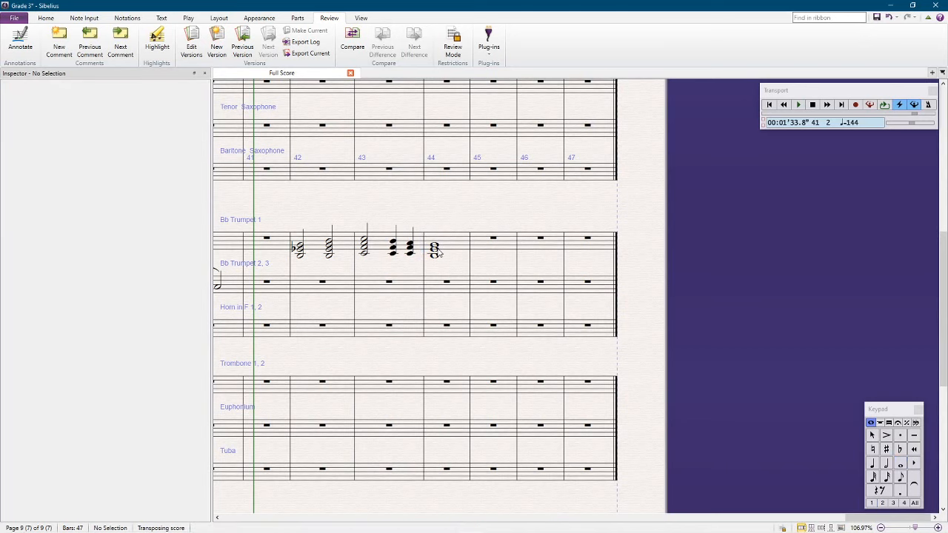
- Change the bar 44 whole-note chord to concert A3, C4 and F4, and tie all its notes into the following bar
click(436, 256)
key(7)
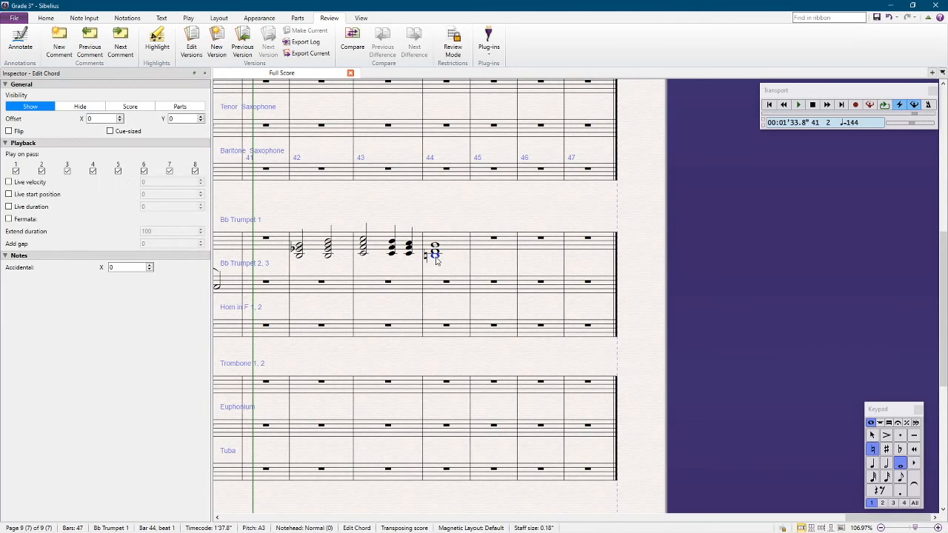
shift+click(438, 249)
key(Return)
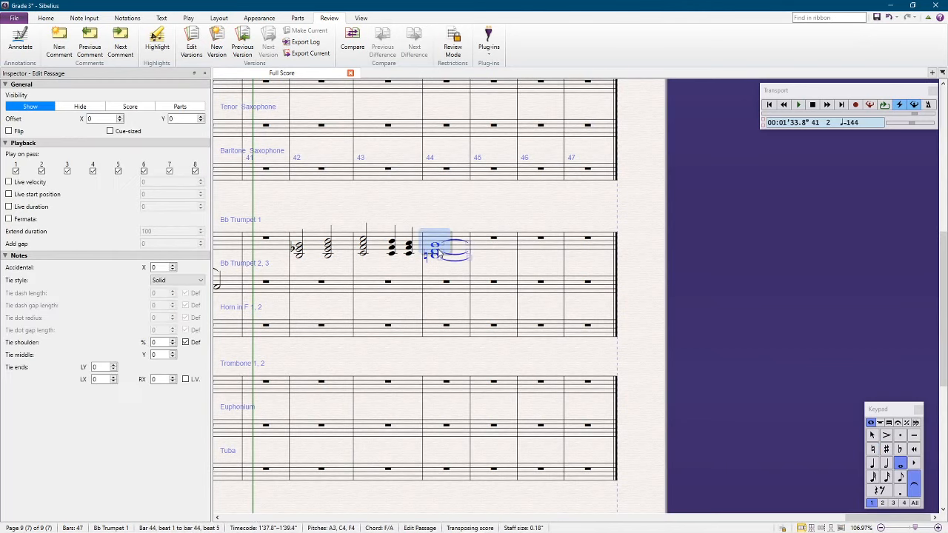
- Continue the tied chord as a half note in bar 45, followed by concert F4 and G4 quarter notes on beats 3 and 4
key(r)
key(Delete)
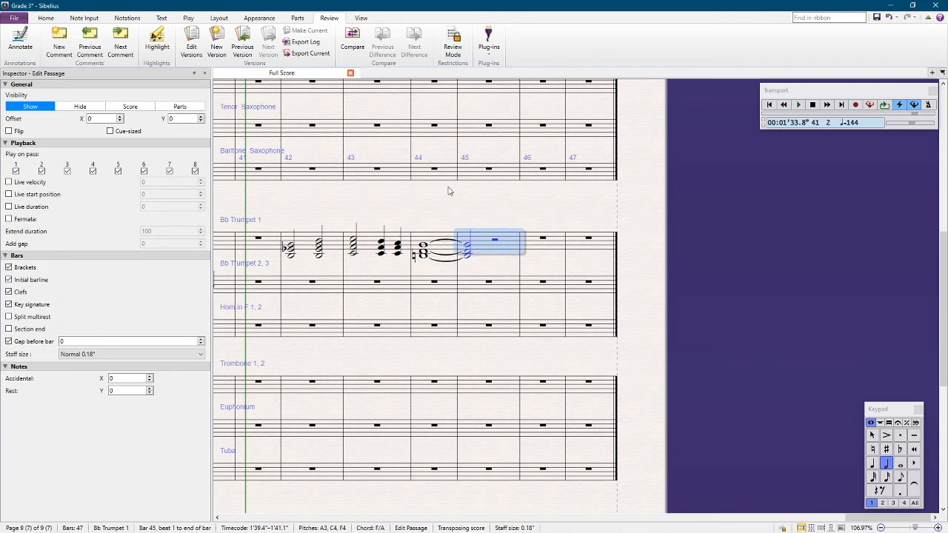
key(Escape)
click(493, 244)
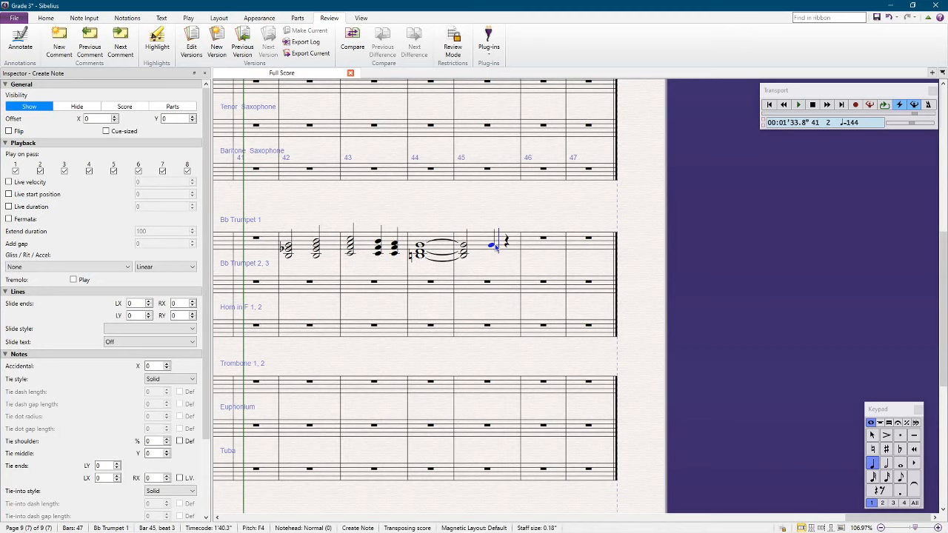
key(g)
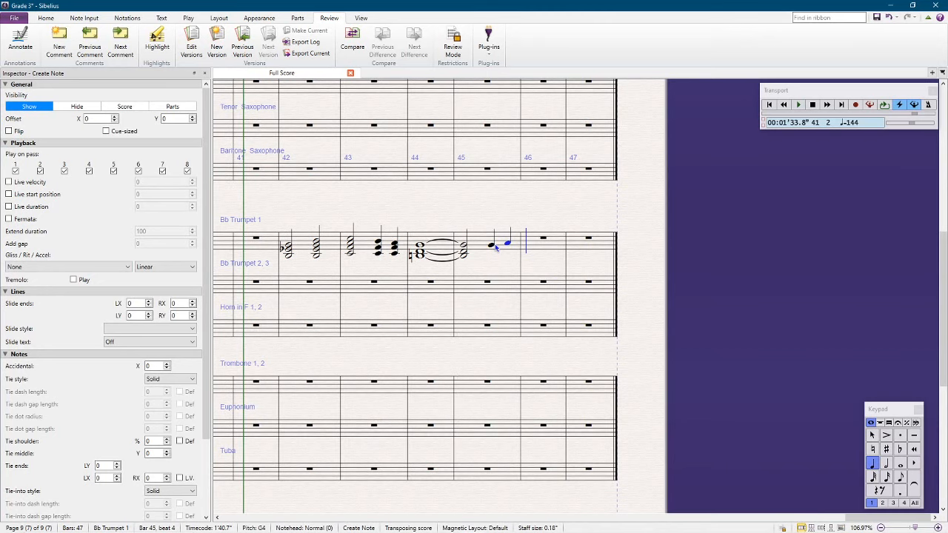
- Enter a half-note chord of concert A♭3, D♭4 and F4 on beat 1 of bar 46 in B♭ Trumpet 1
key(KP_5)
key(KP_9)
key(e)
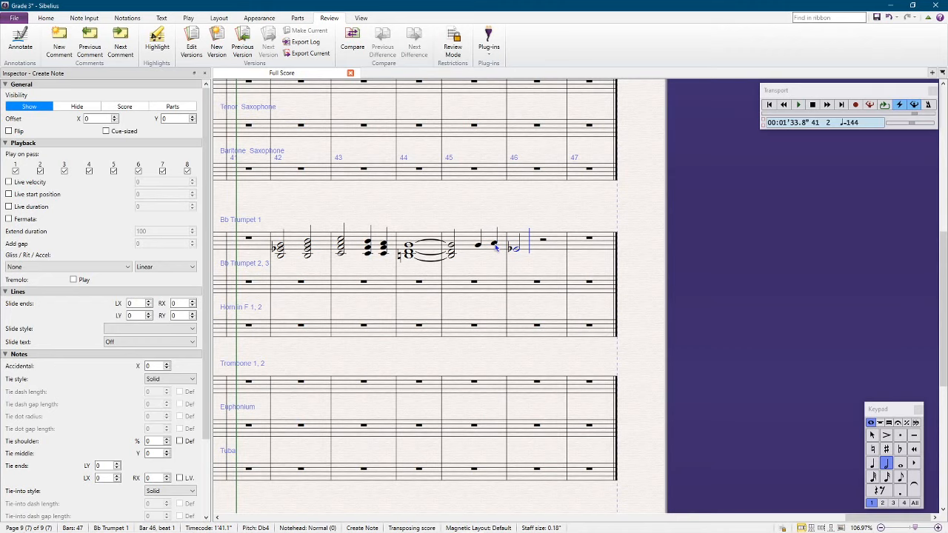
key(shift+4)
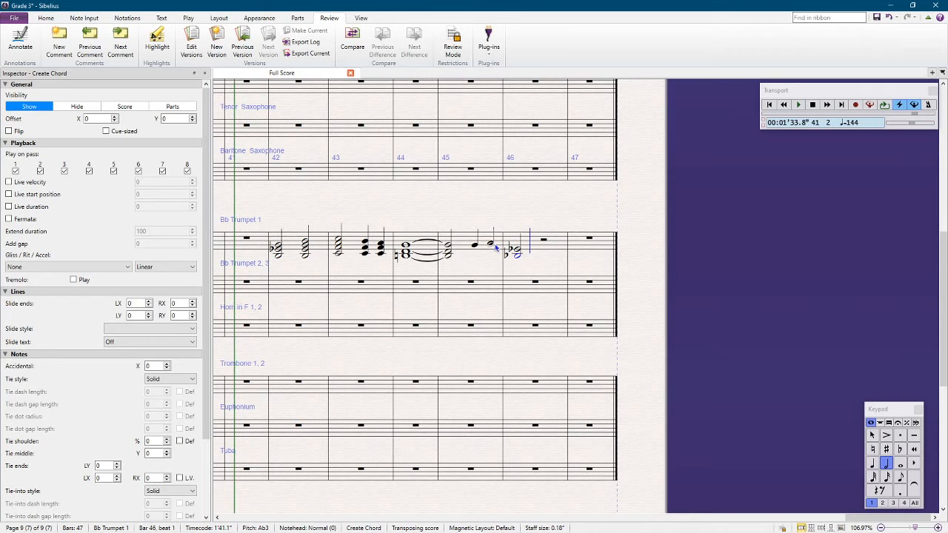
key(shift+6)
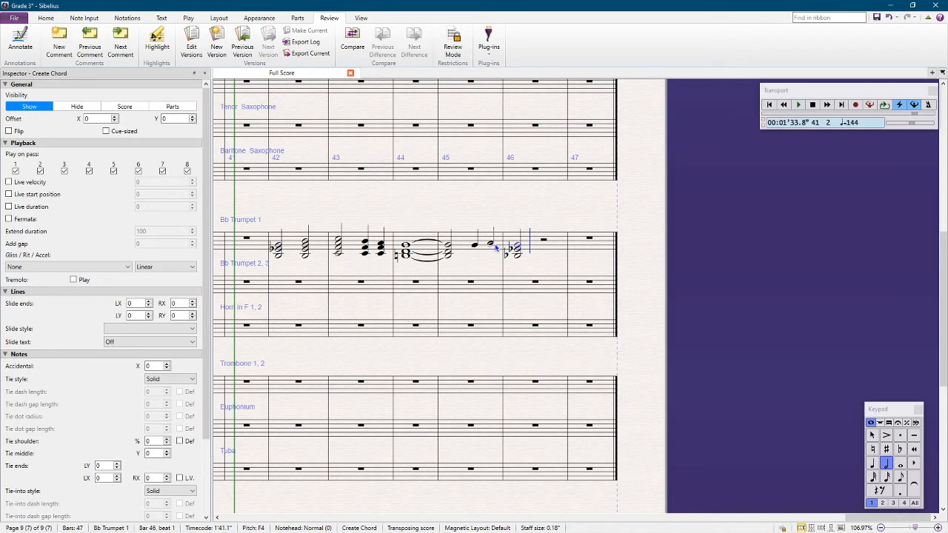
- Repeat the half-note chord on beat 3 of bar 46 with concert A♭4 added on top
key(r)
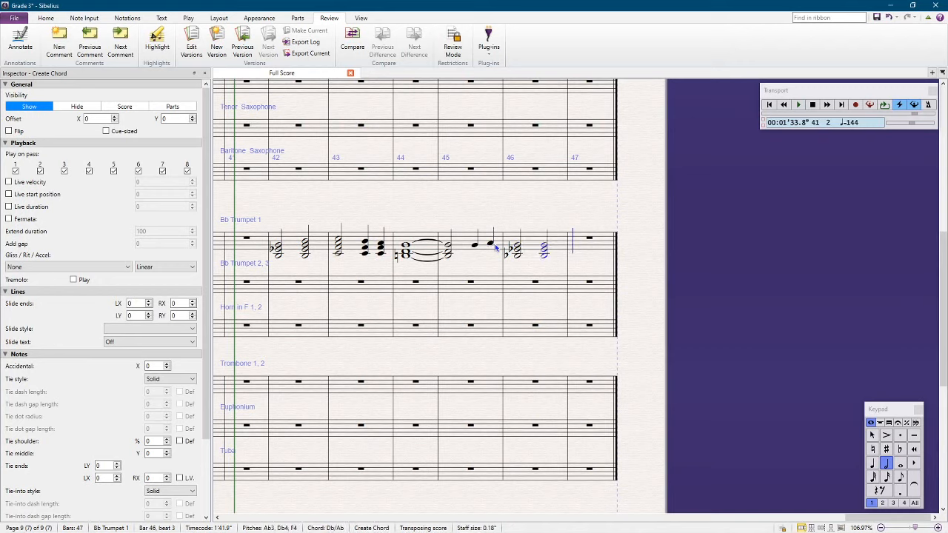
key(shift+4)
key(Down)
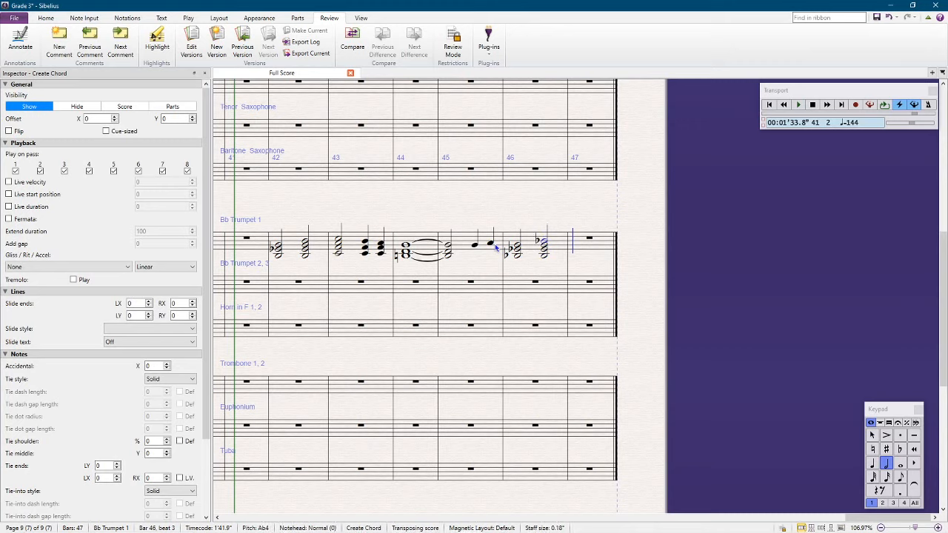
key(shift+4)
key(ctrl+z)
- Fill bar 47 with the repeated half-note chord raised to concert B♭3, E♭4, G4, B♭4, and a beat 3 quarter-note chord of A♭3, E♭4, A♭4, C5
key(r)
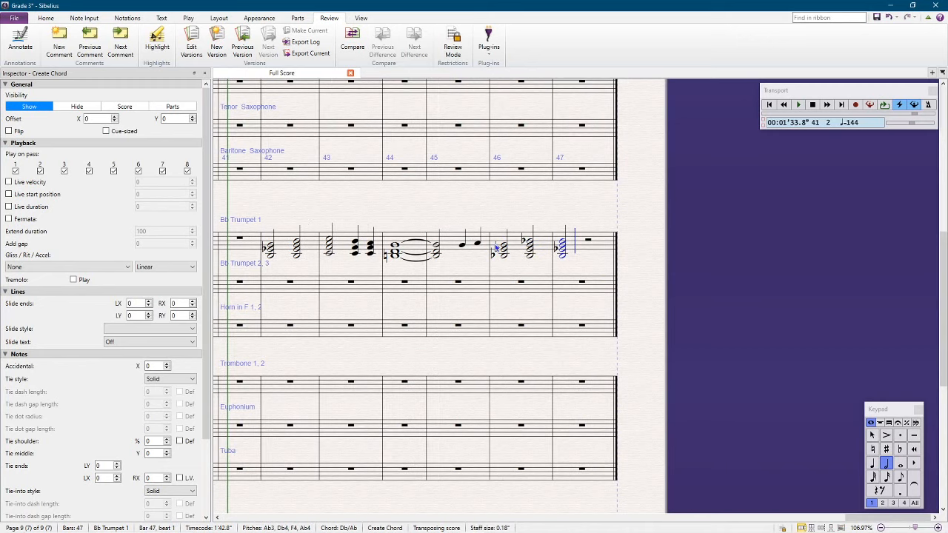
key(Up)
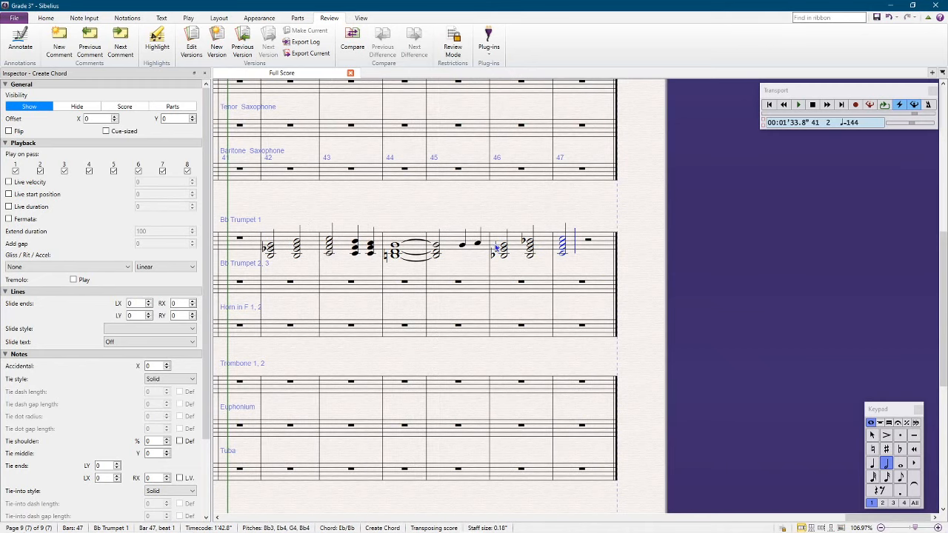
key(r)
key(Escape)
key(4)
click(585, 254)
key(Down)
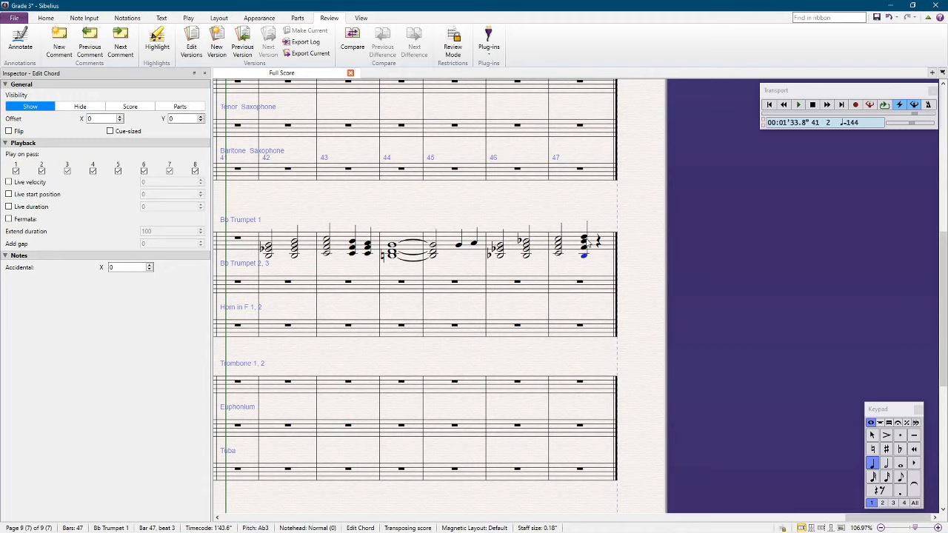
- Repeat the quarter-note chord on beat 4 of bar 47 and reshape it to concert C4, E♭4, A♭4, C5 and E♭5
shift+click(584, 242)
key(r)
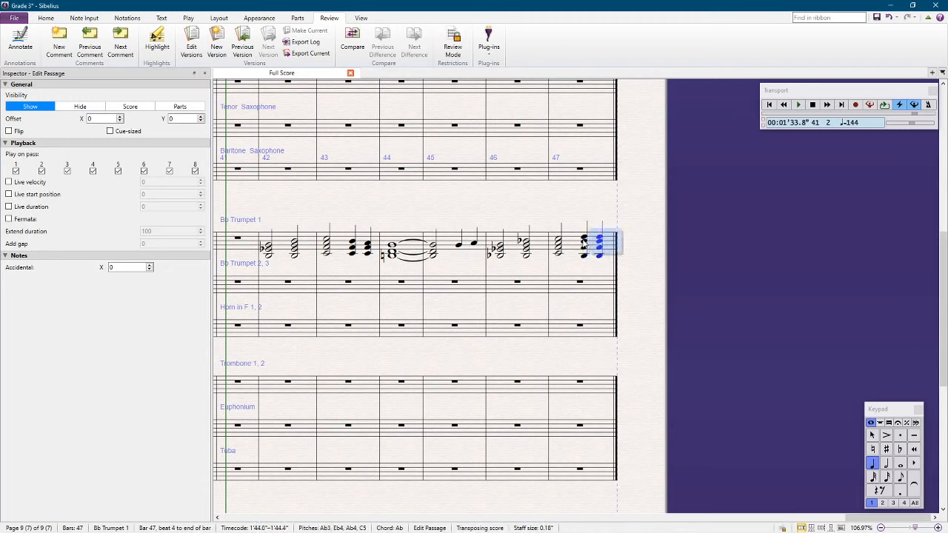
key(Up)
key(Up)
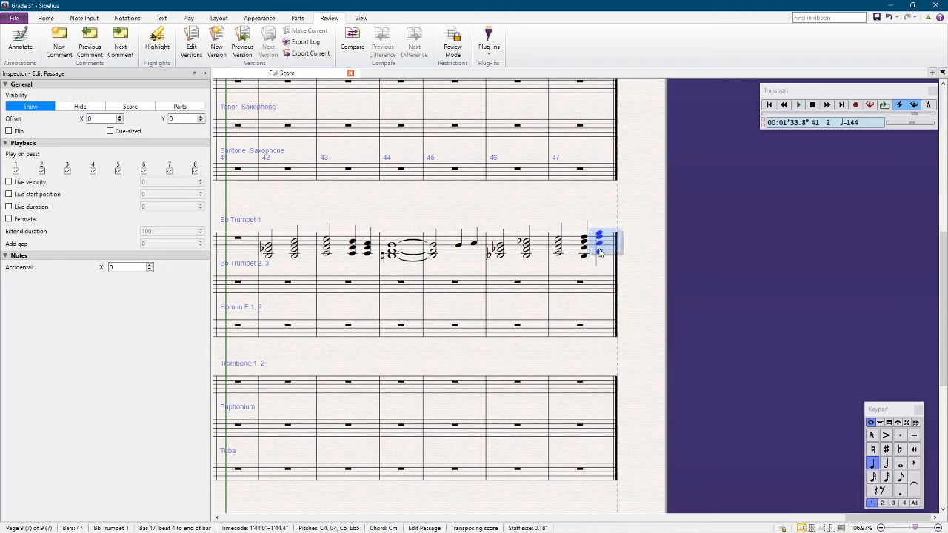
click(599, 243)
key(Up)
click(599, 252)
key(3)
shift+click(600, 237)
- Repeat the five-note chord in bar 48 as a whole note raised to concert D4, F4, B♭4, D5 and F5
key(r)
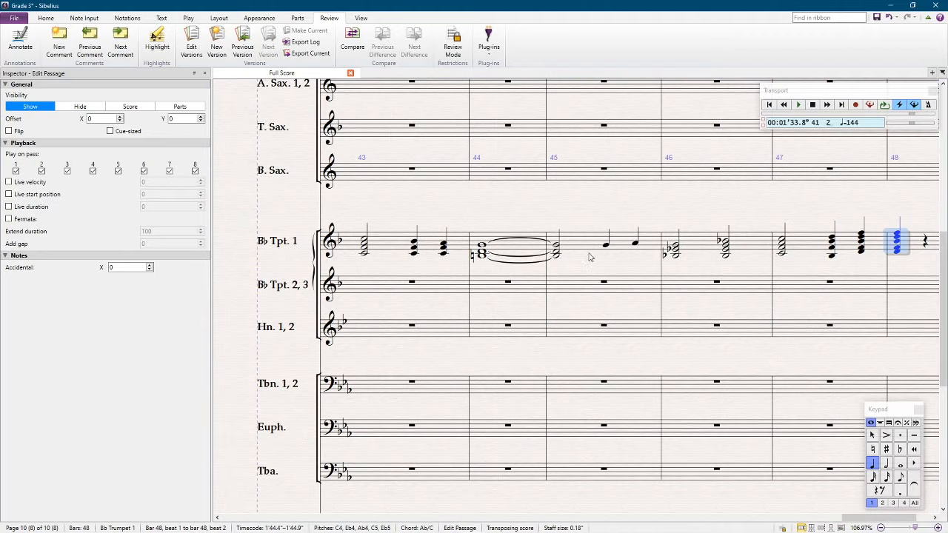
key(Up)
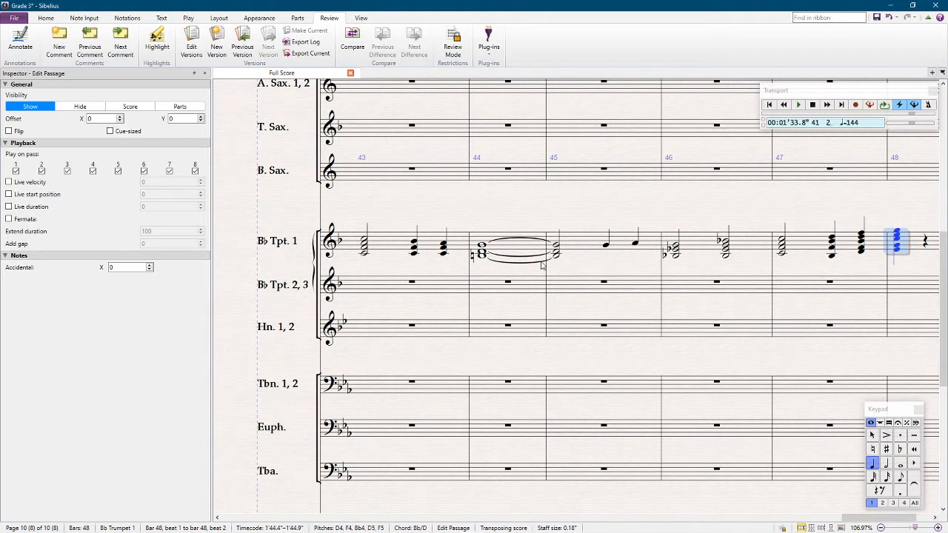
key(6)
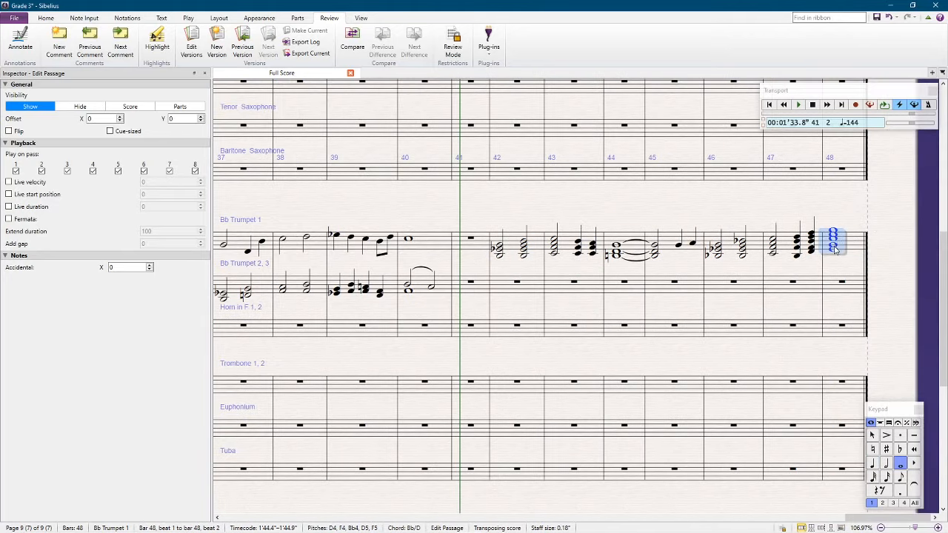
- In the bar 48 chord, delete the bottom note, lower the B♭4 one step with a natural, and lower the D5 one step
click(833, 249)
key(Delete)
click(833, 240)
key(Down)
key(7)
click(833, 235)
key(Down)
- Play back the B♭ Trumpet 1 chord progression from bar 41
click(471, 239)
key(p)
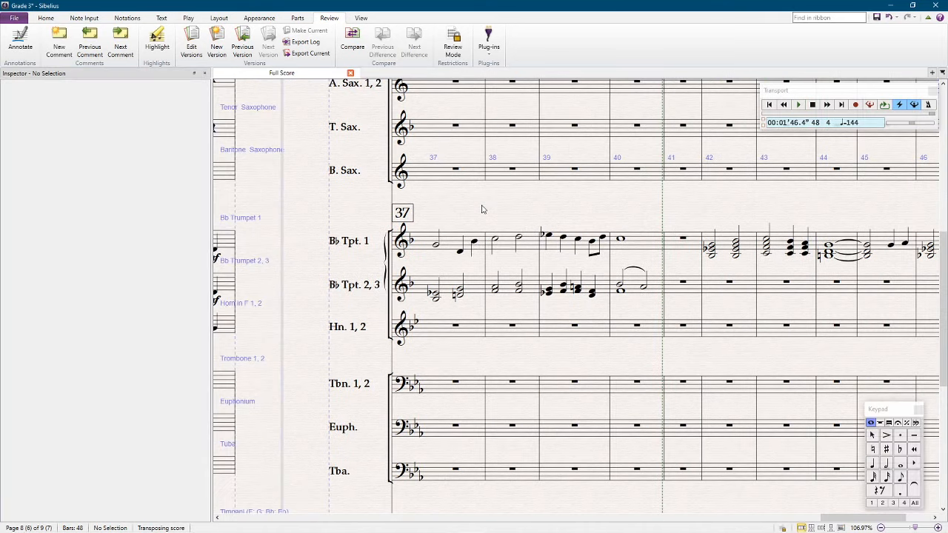
- Highlight the B♭ Trumpet 1 staff from bar 37 through bar 48
drag(824, 211, 288, 174)
scroll(542, 246, down, 3)
click(682, 244)
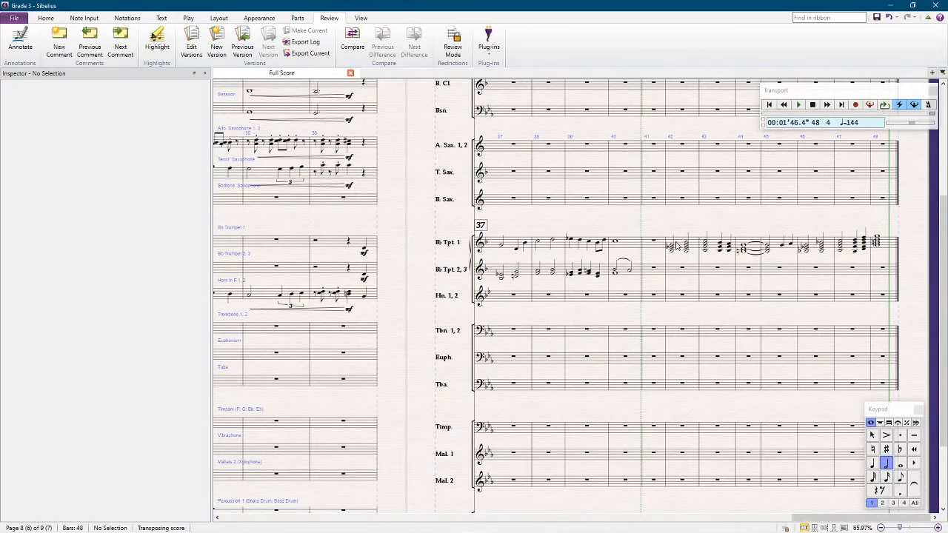
shift+click(893, 244)
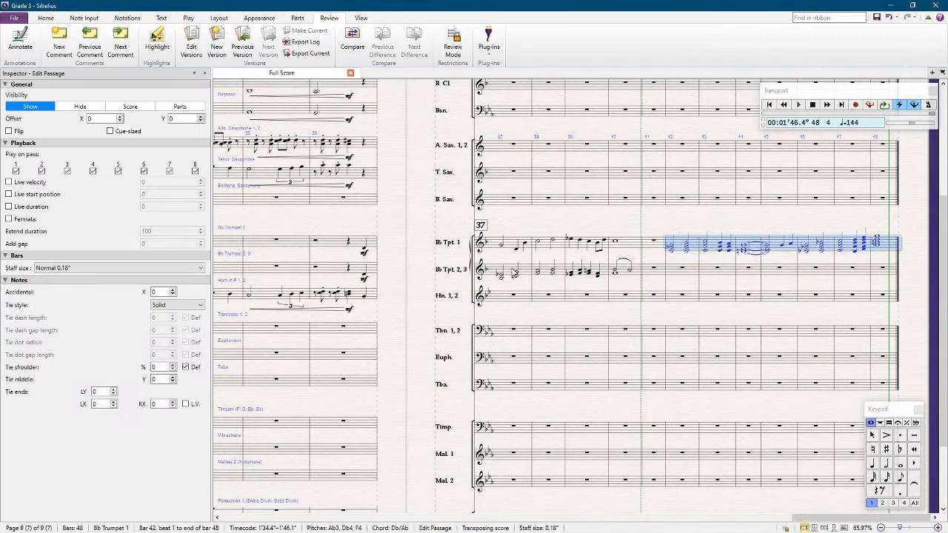
shift+click(512, 272)
click(157, 39)
- Highlight the B♭ Trumpet 2, 3 passage from bar 37 through bar 40 and clear the selection
click(508, 269)
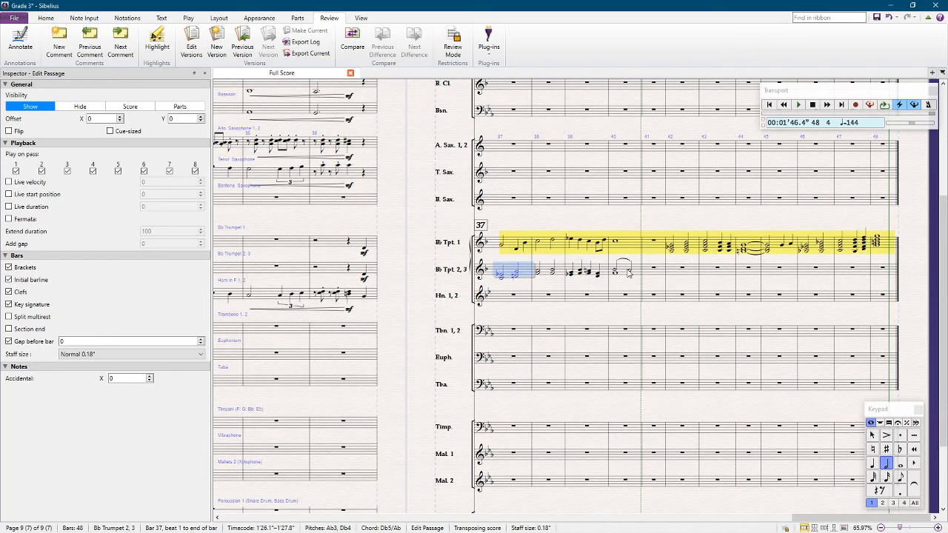
shift+click(628, 269)
click(157, 39)
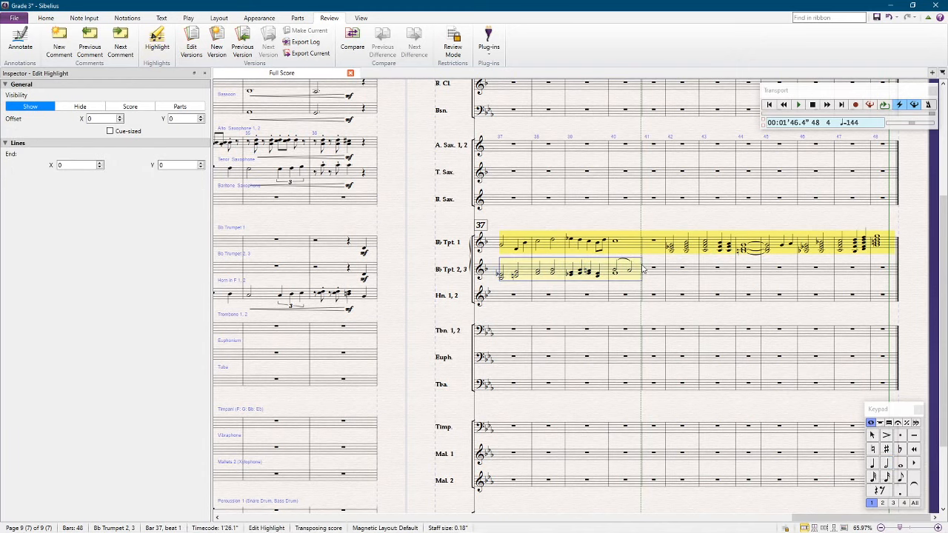
click(619, 226)
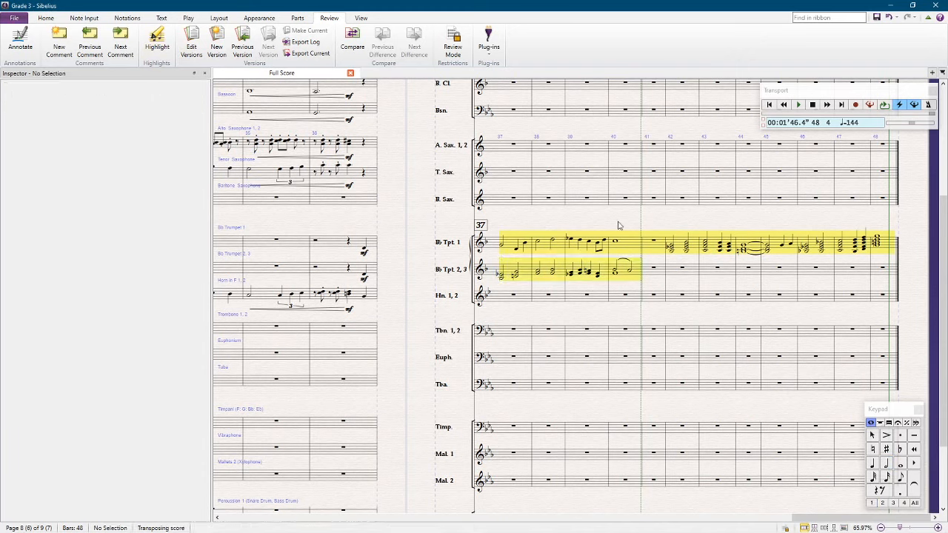